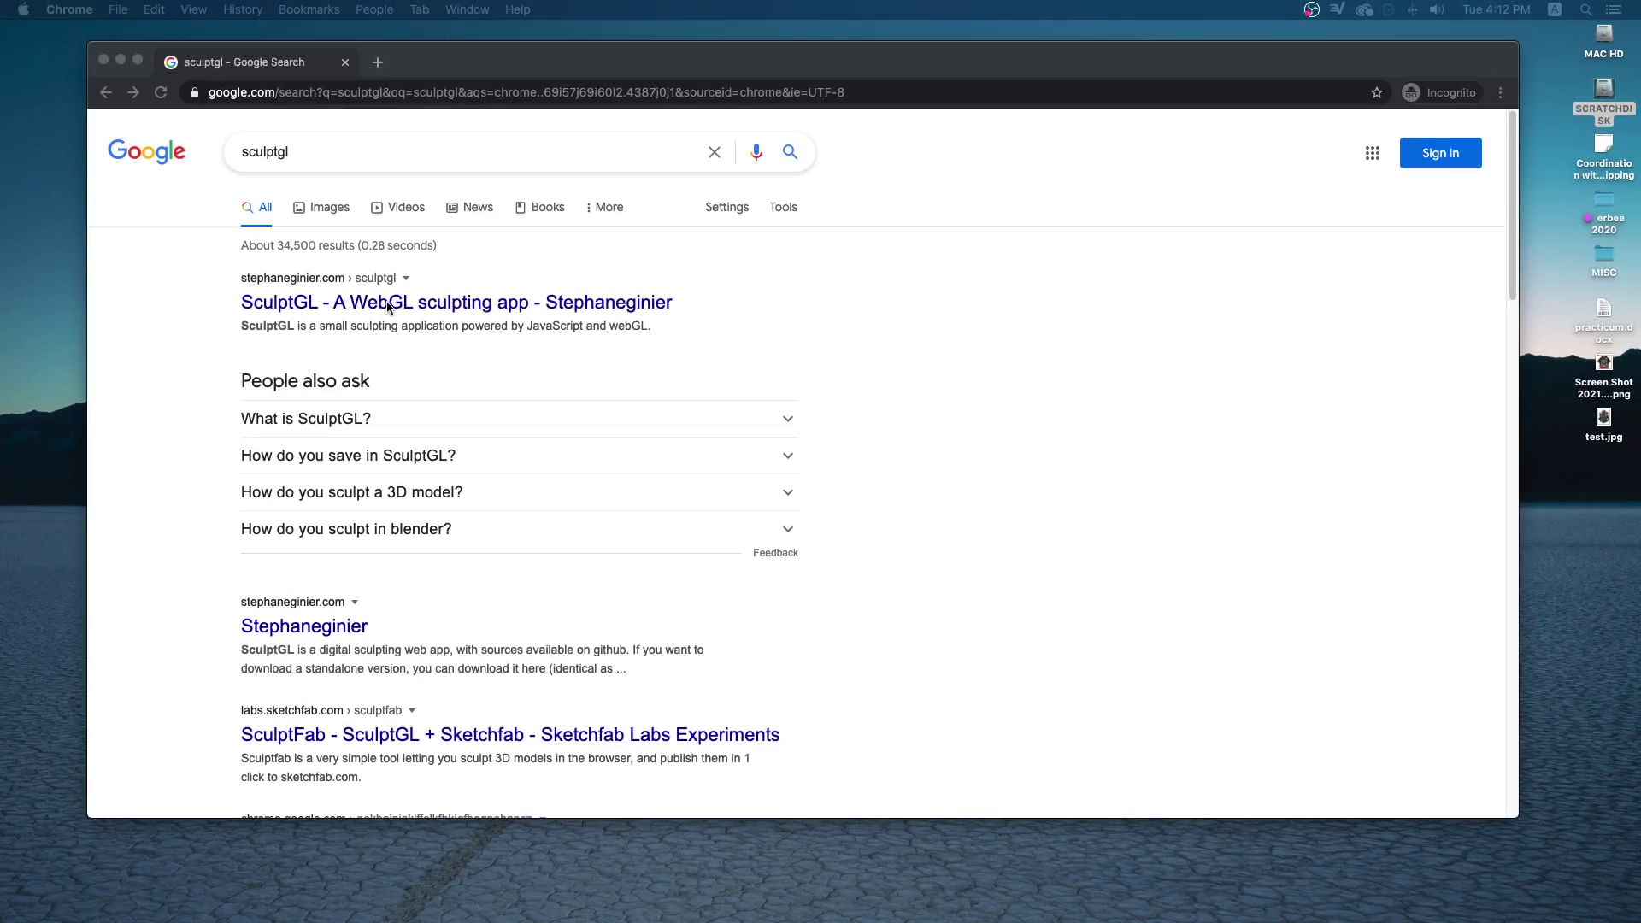
- Open the SculptGL web sculpting app from the search results and enlarge its browser window to fill the screen
click(450, 308)
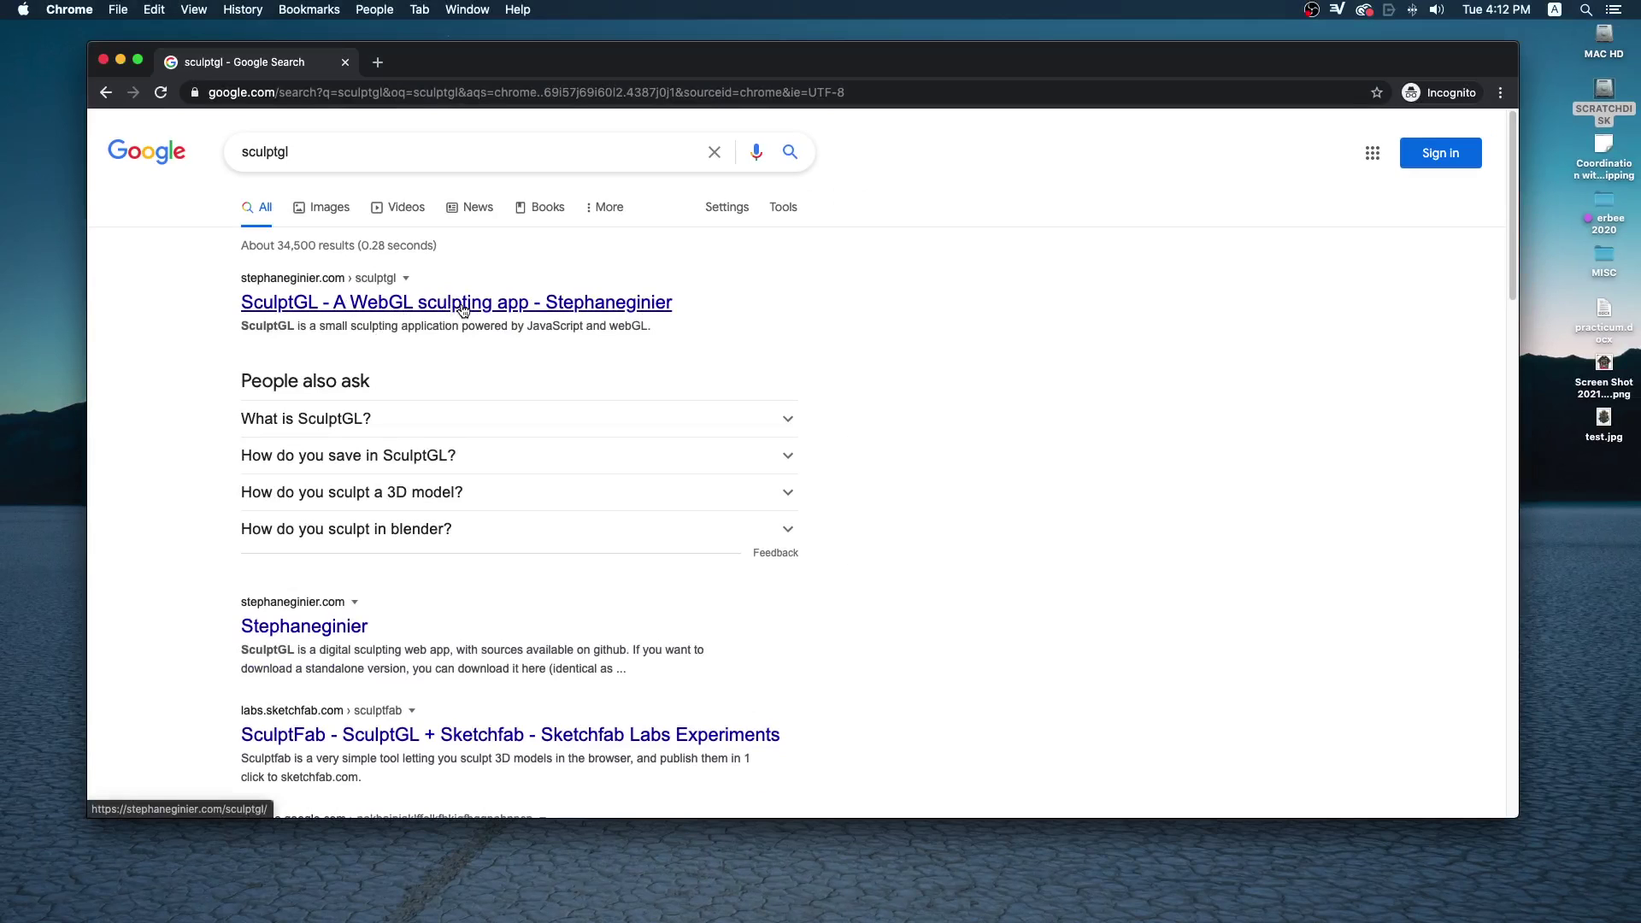
click(462, 308)
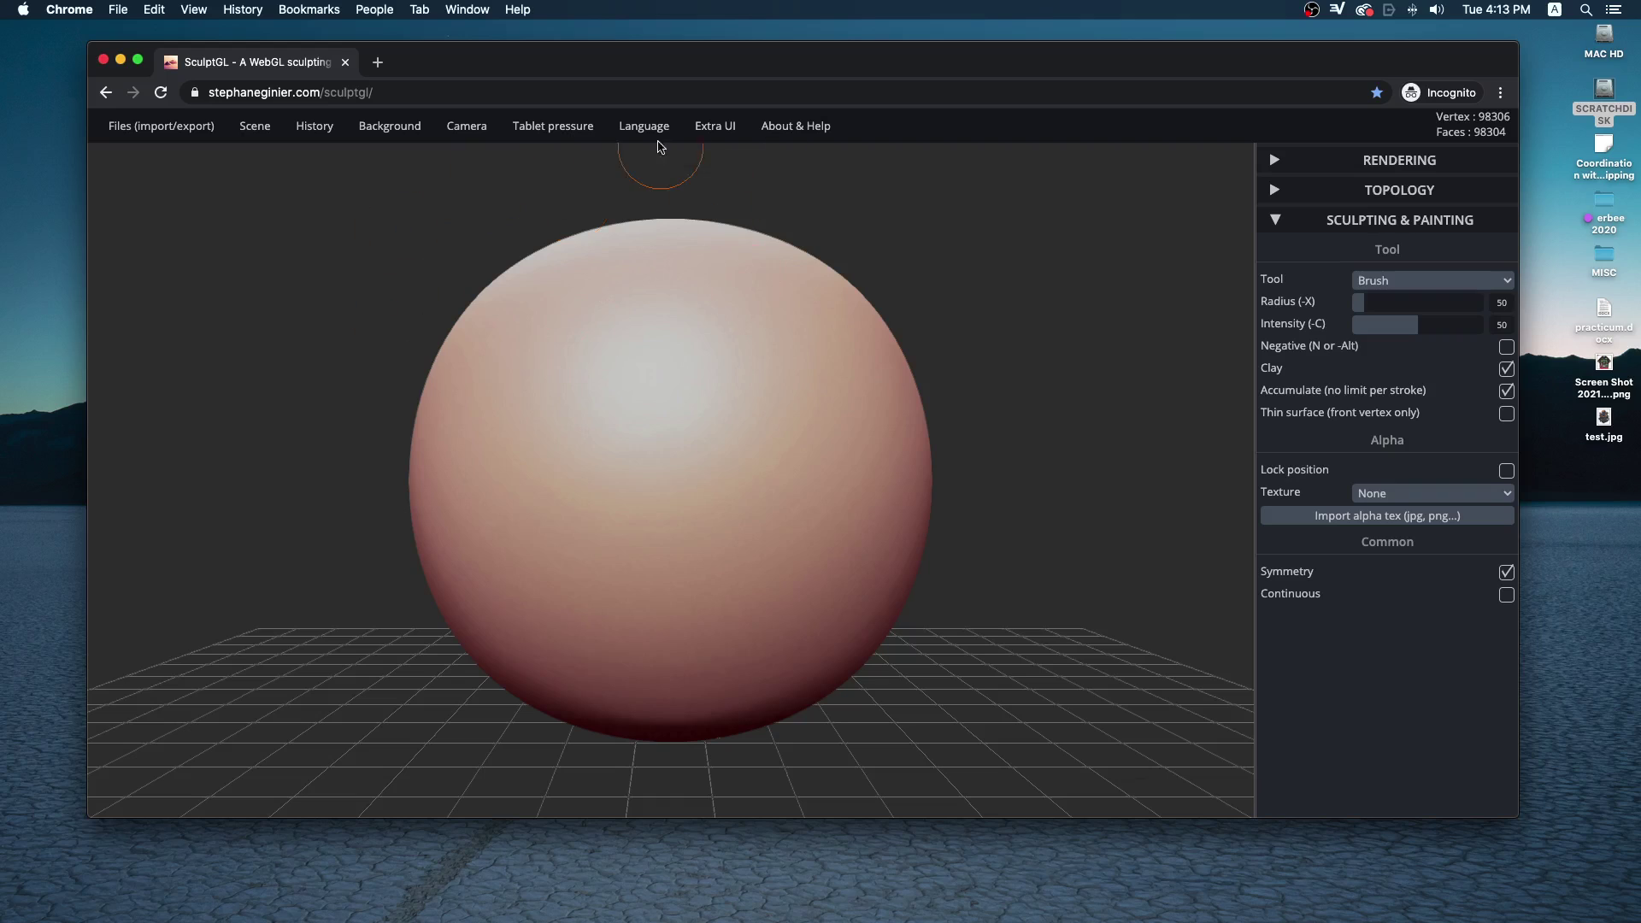
drag(909, 66, 886, 58)
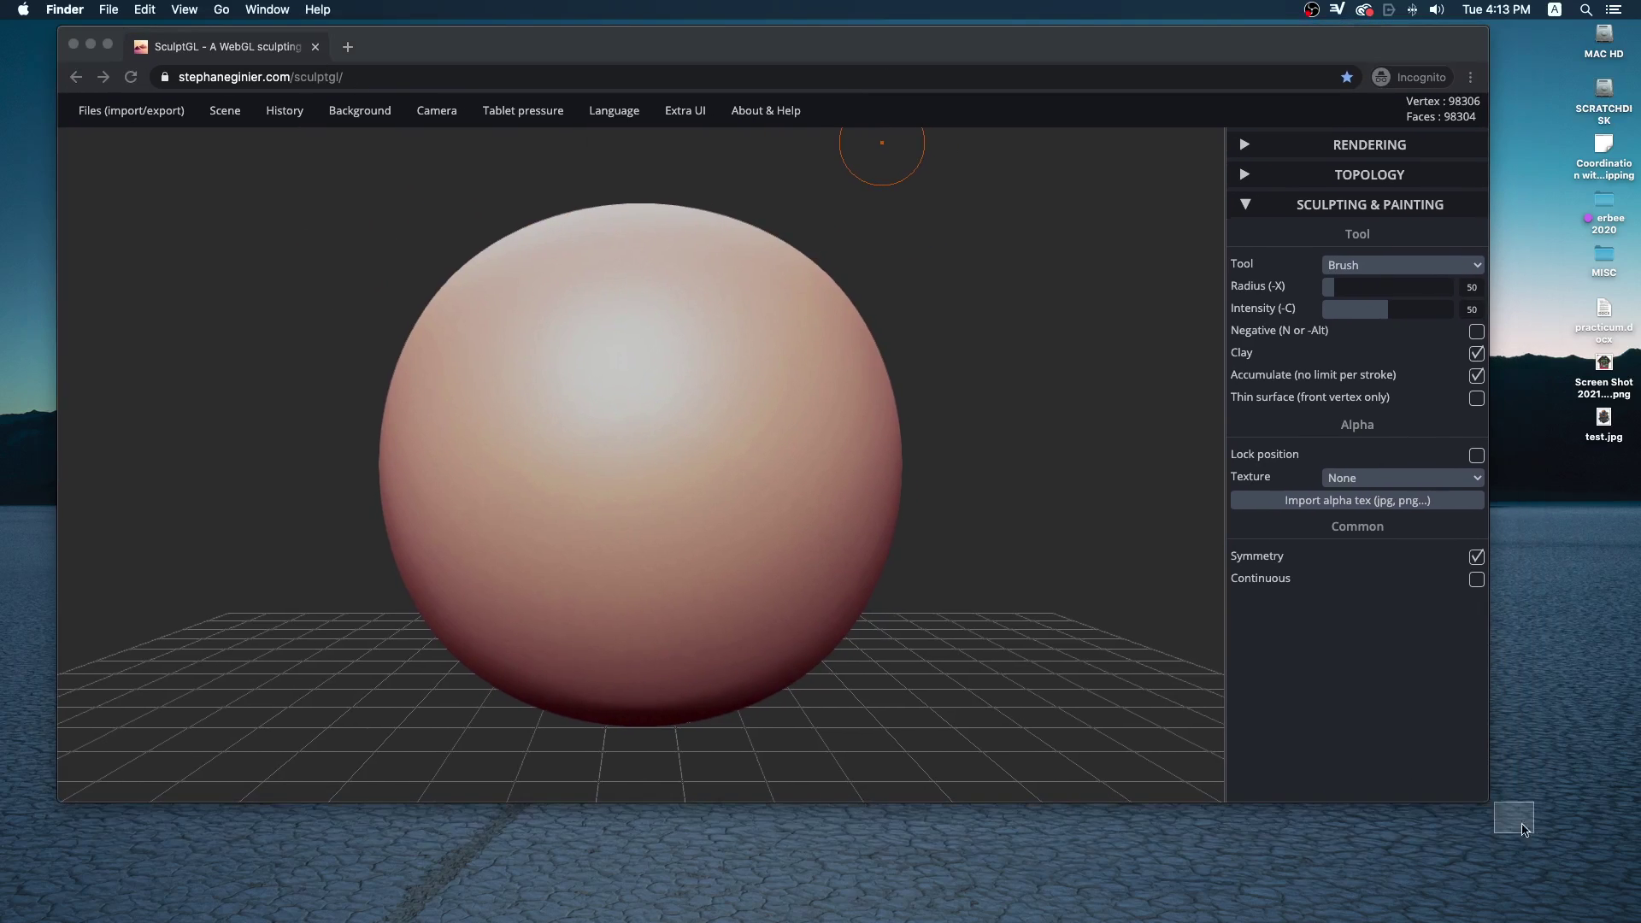
drag(1489, 801, 1621, 899)
double_click(1018, 59)
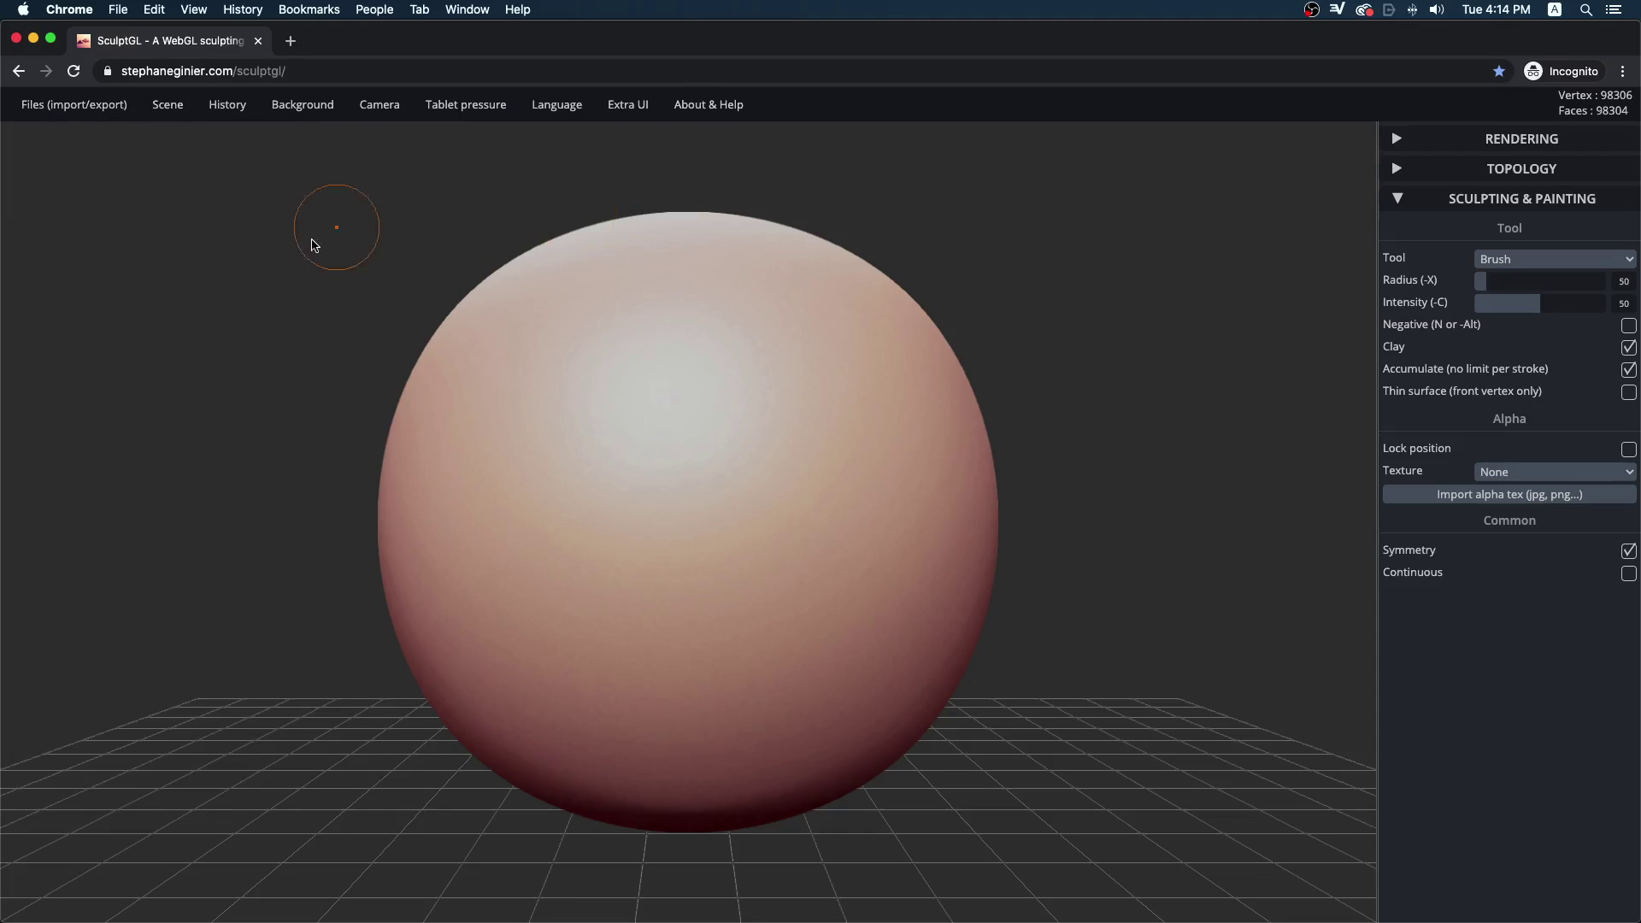
mouse_move(95, 106)
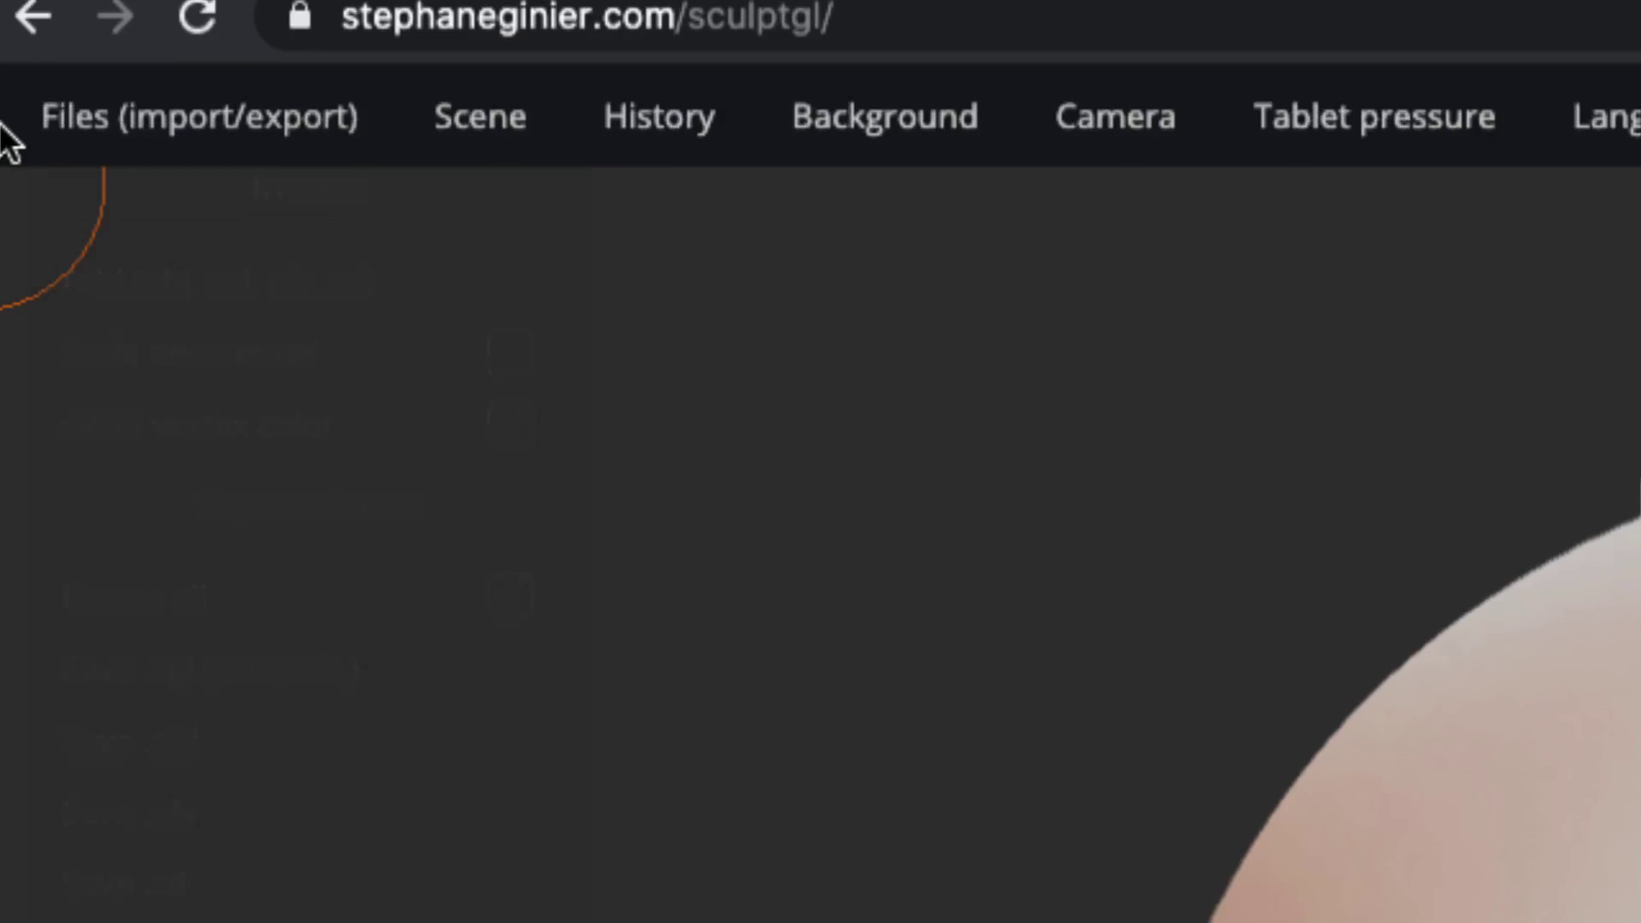
mouse_move(87, 146)
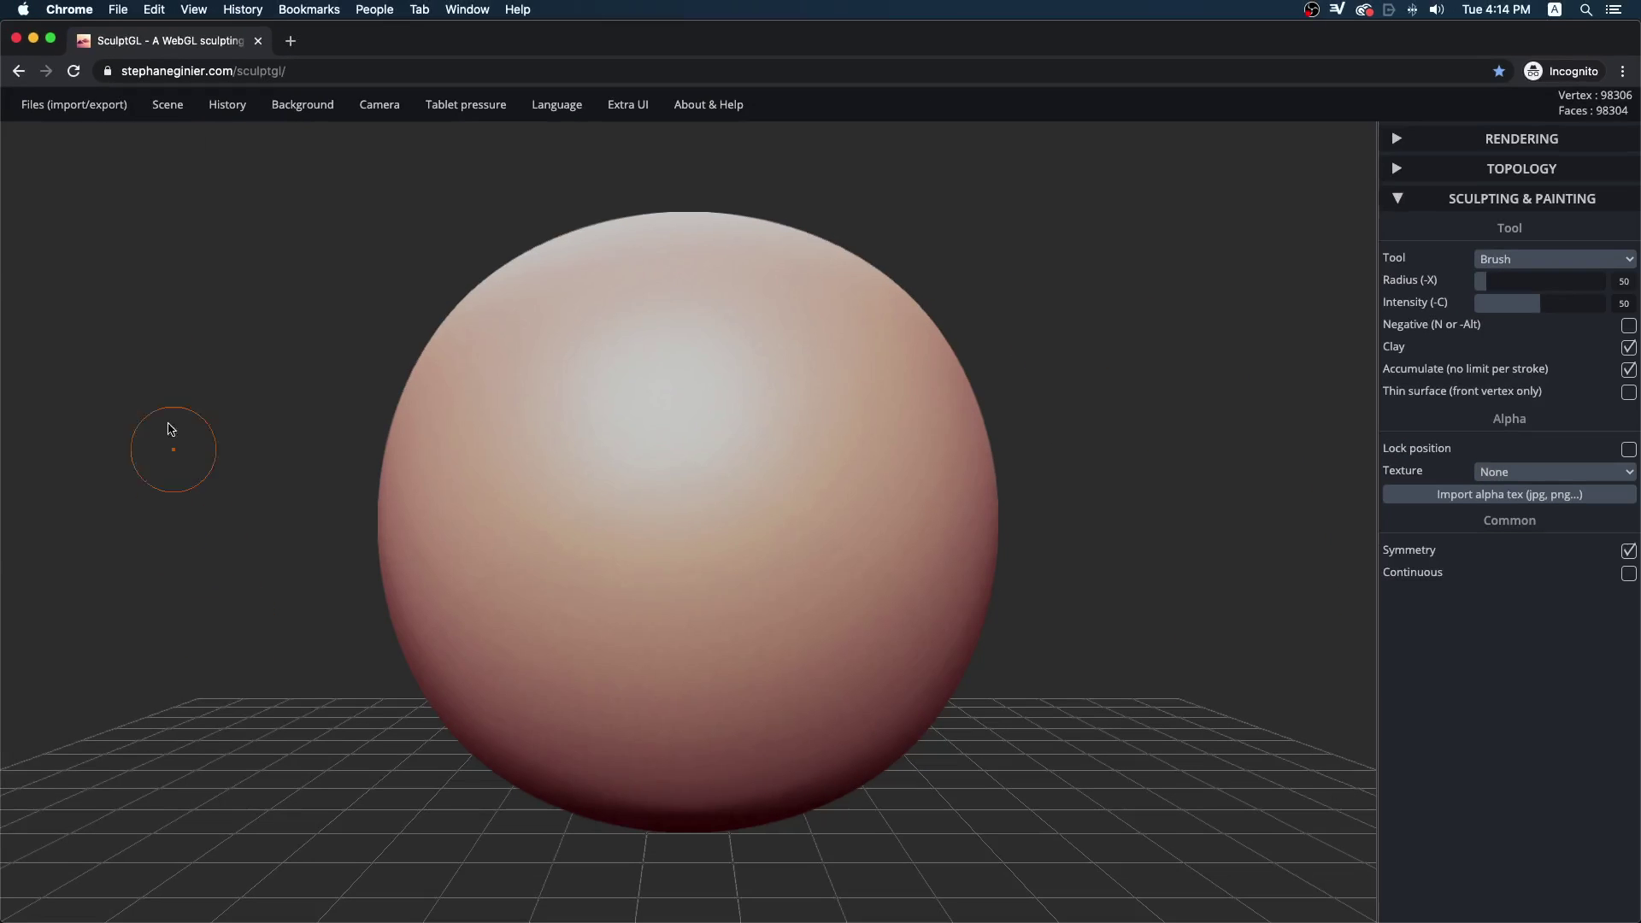
mouse_move(242, 116)
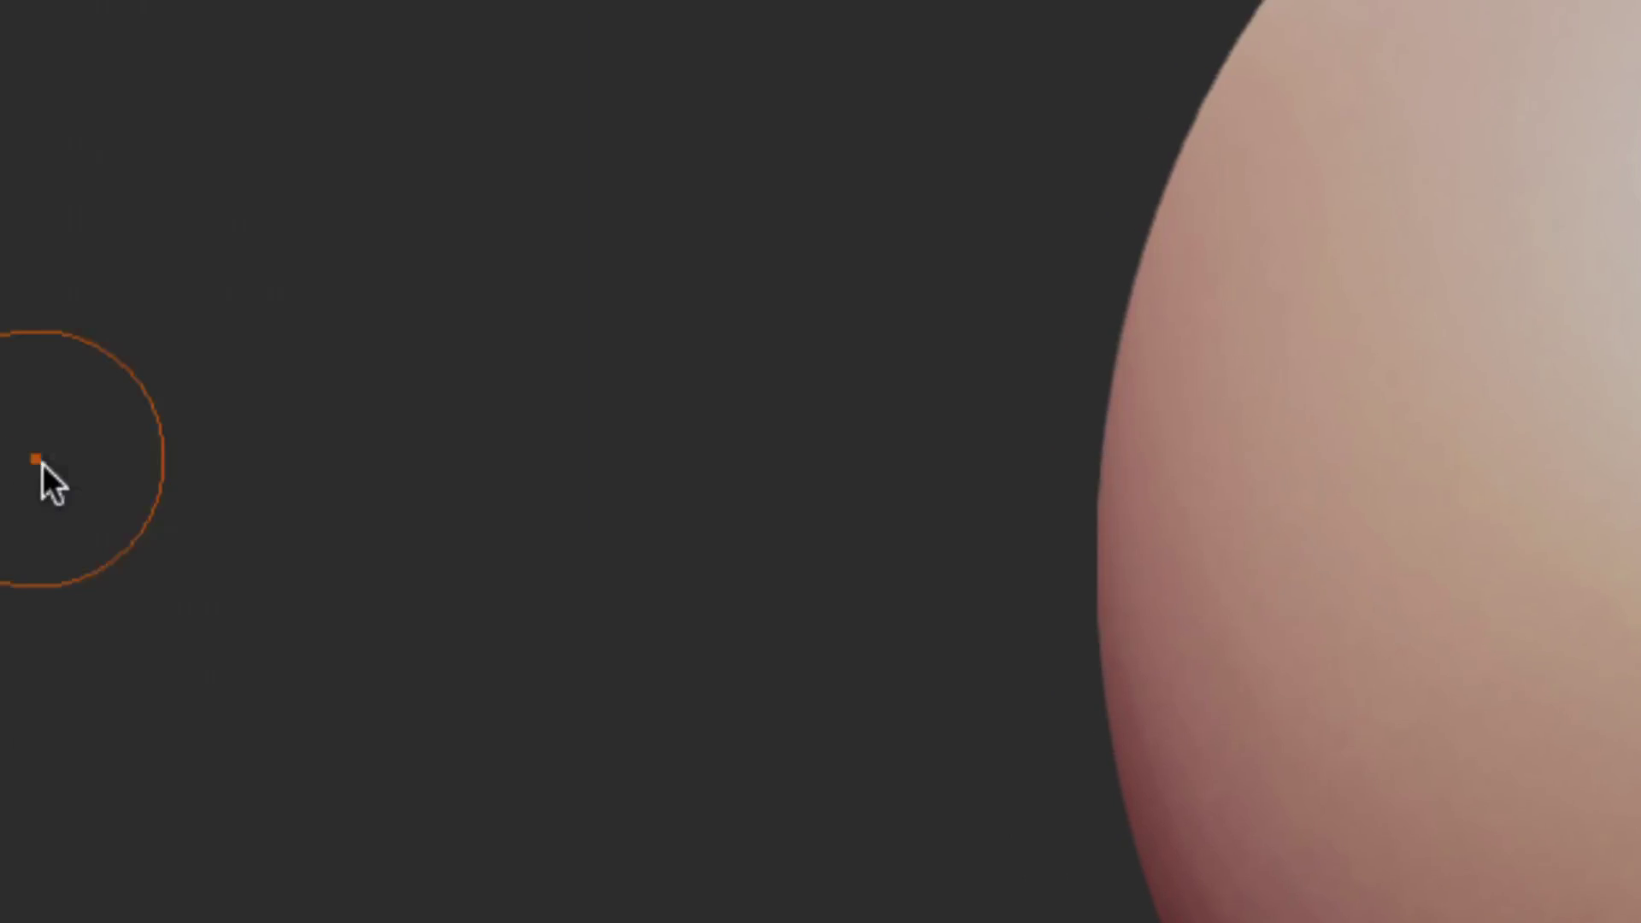
mouse_move(75, 113)
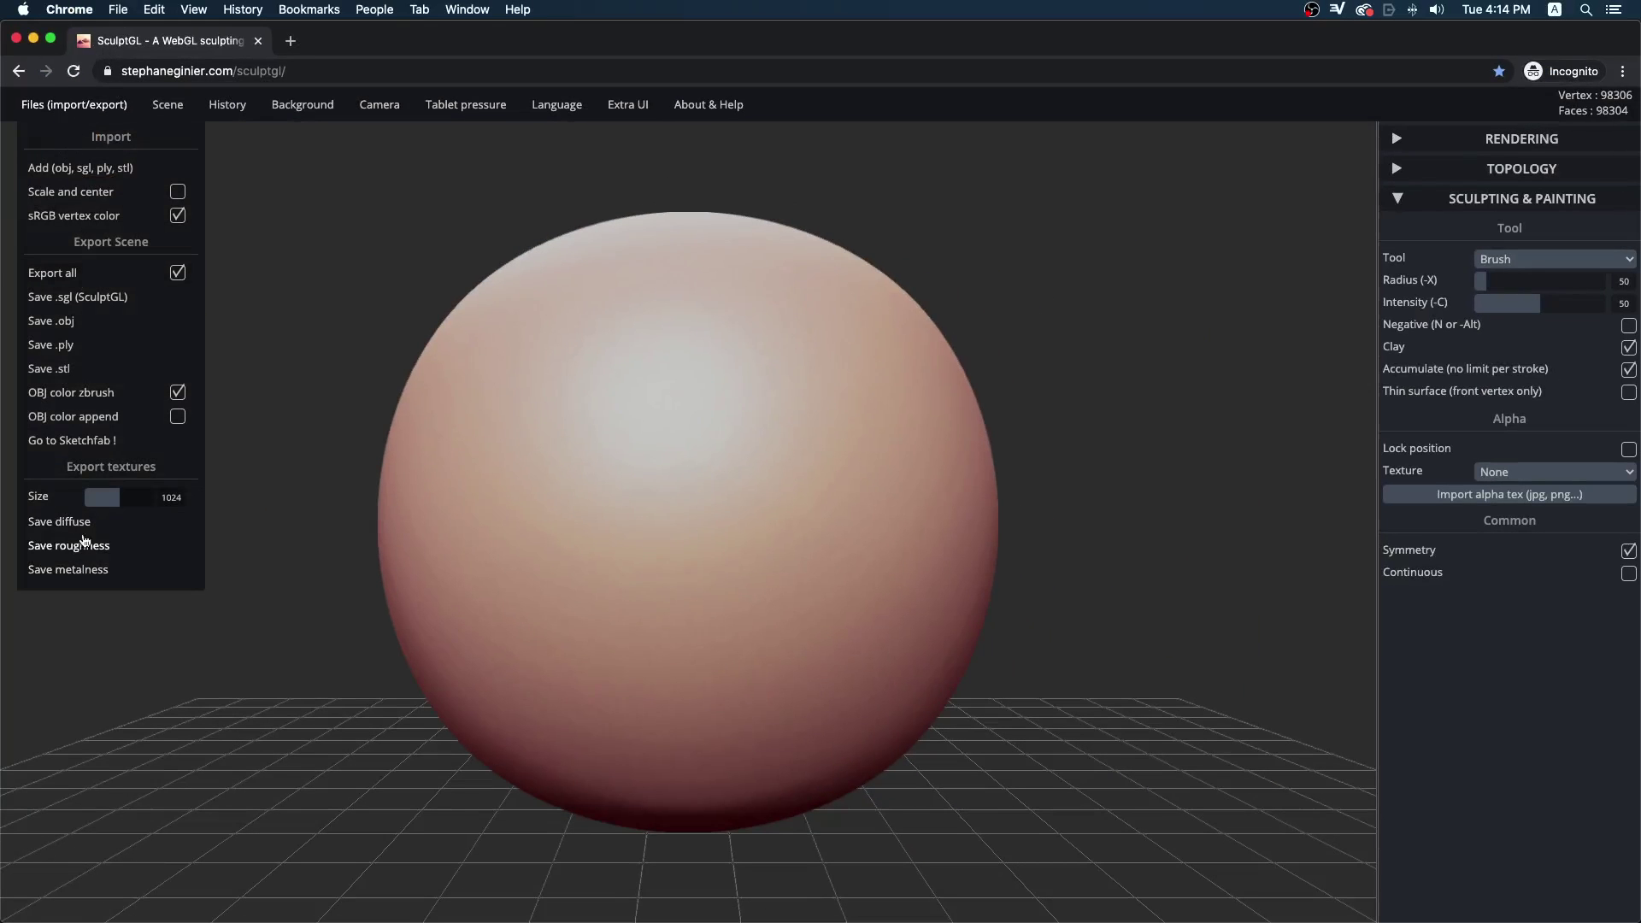
- Clear the default sphere from the scene and confirm the clearing
mouse_move(165, 103)
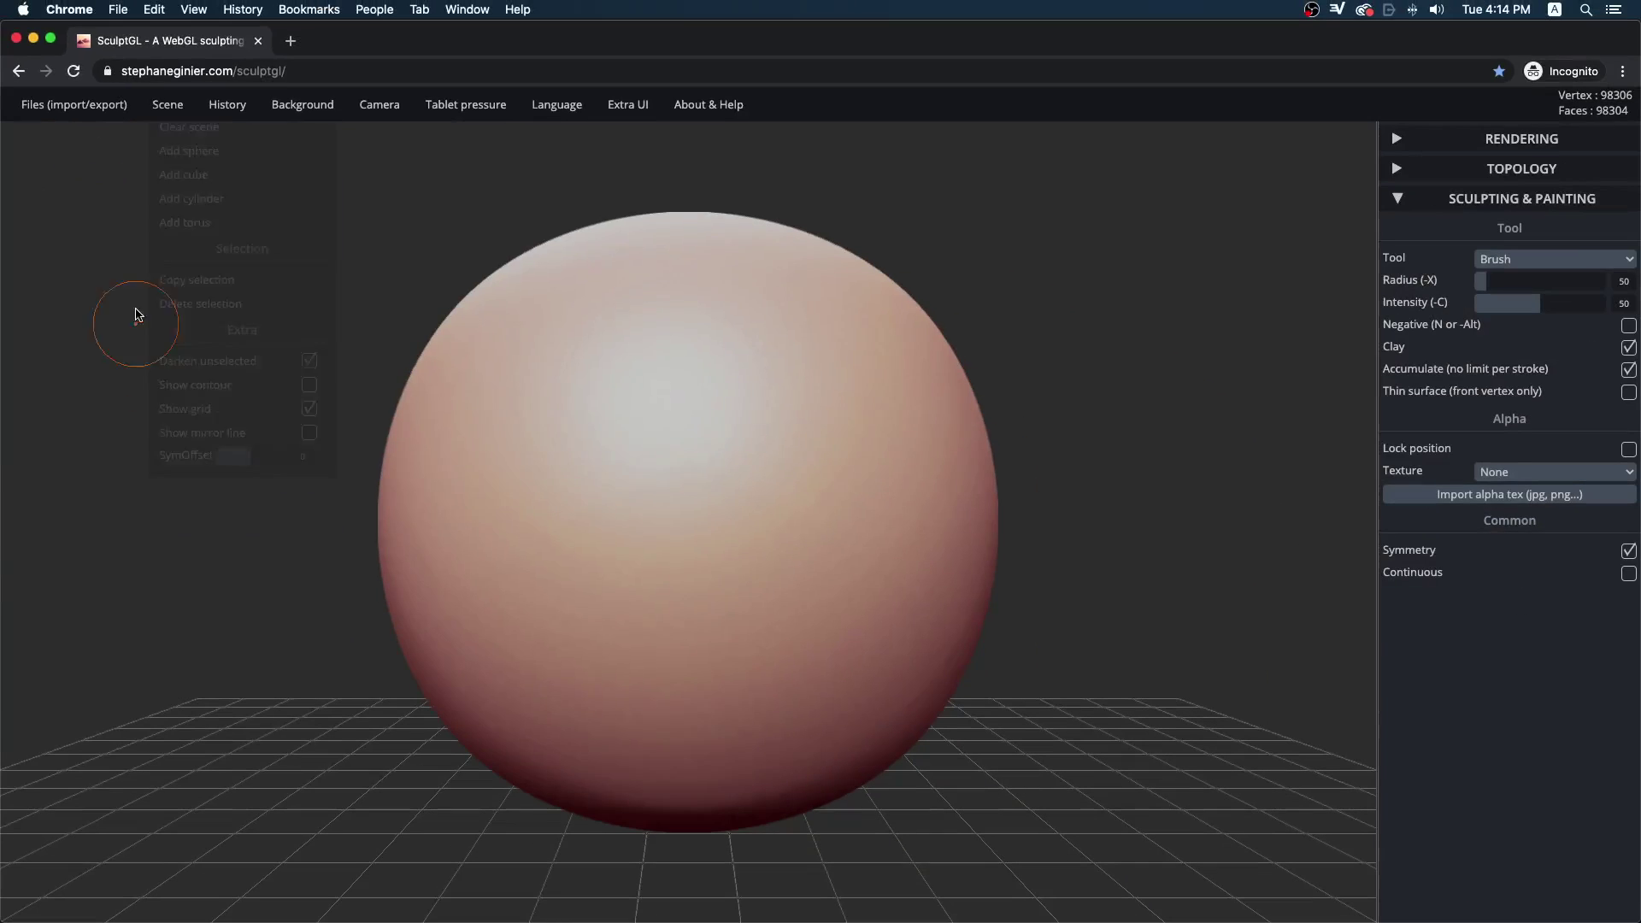
mouse_move(158, 96)
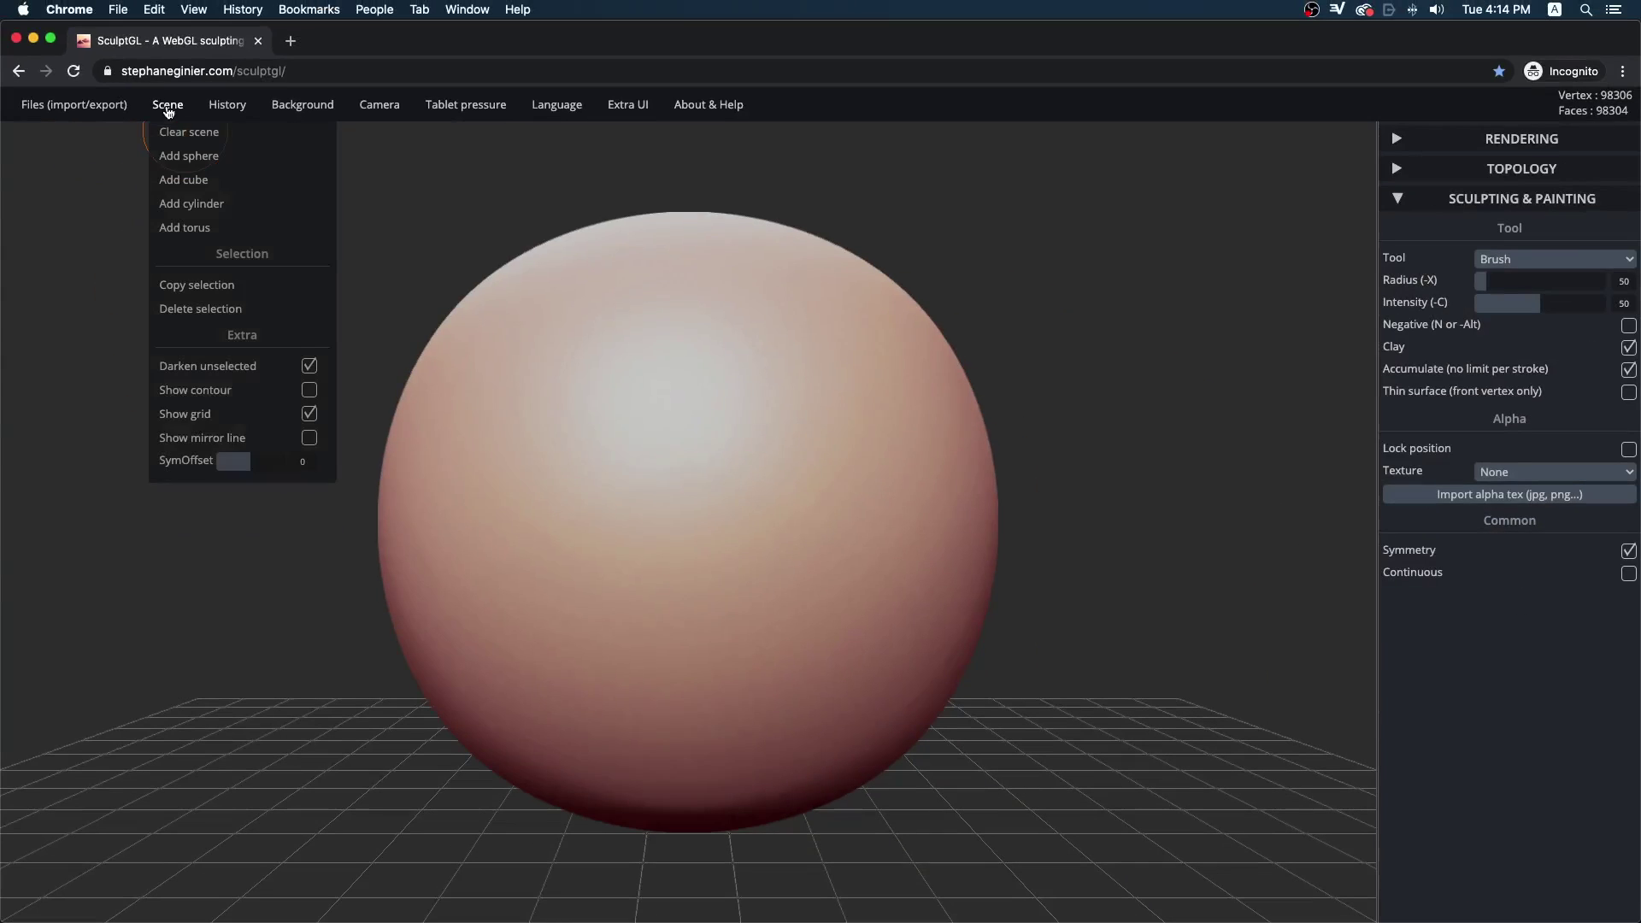
click(189, 137)
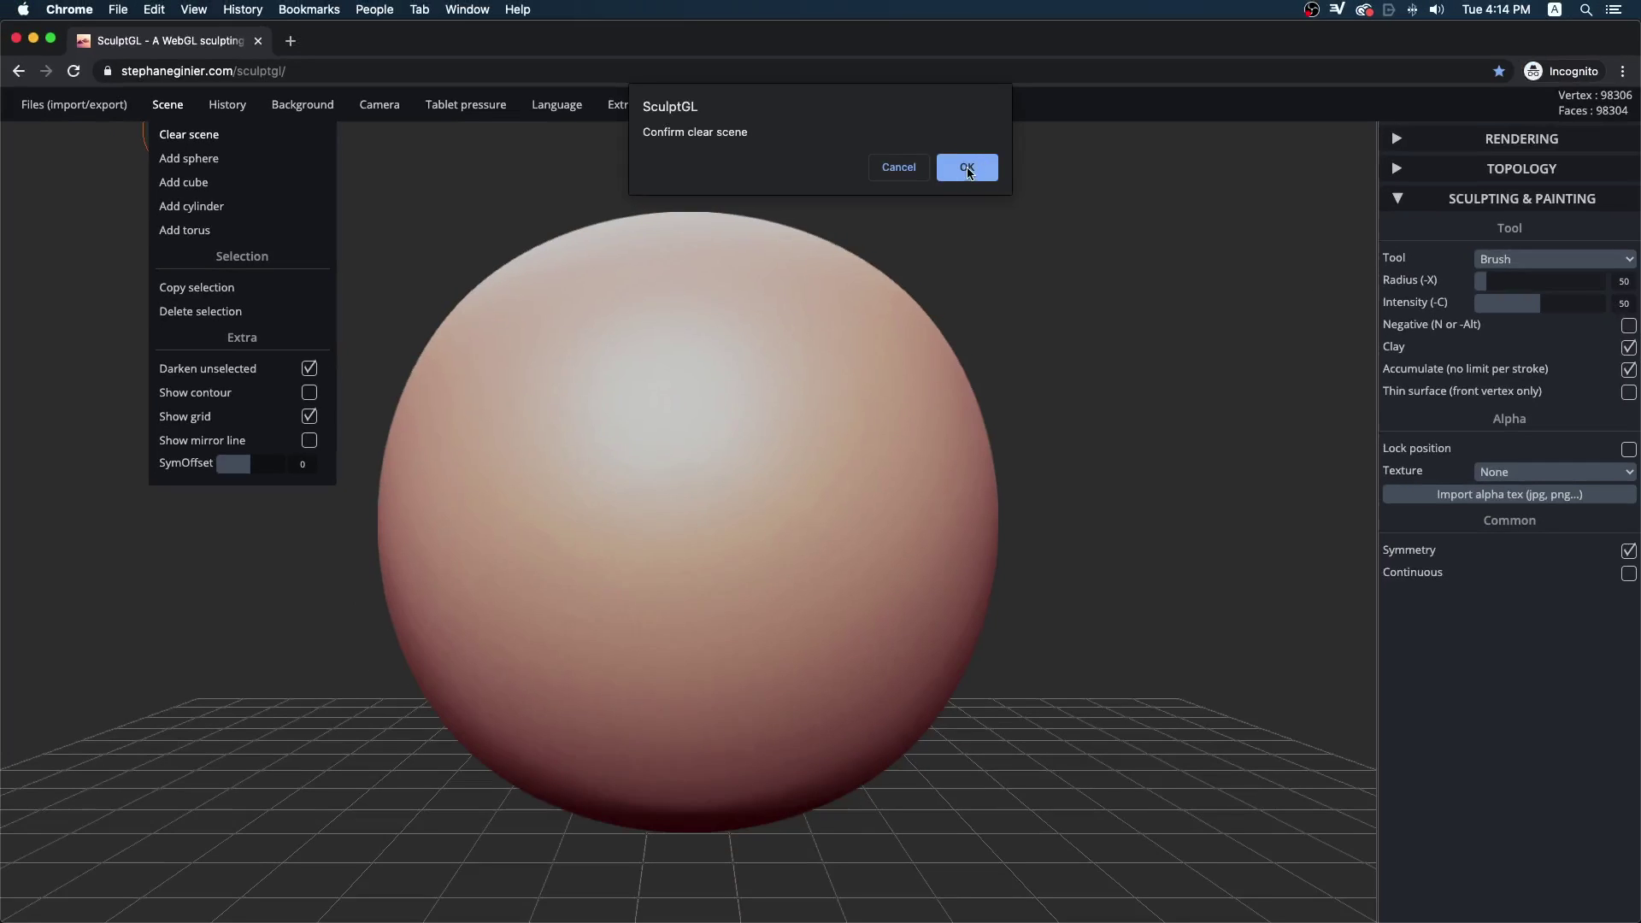
click(968, 171)
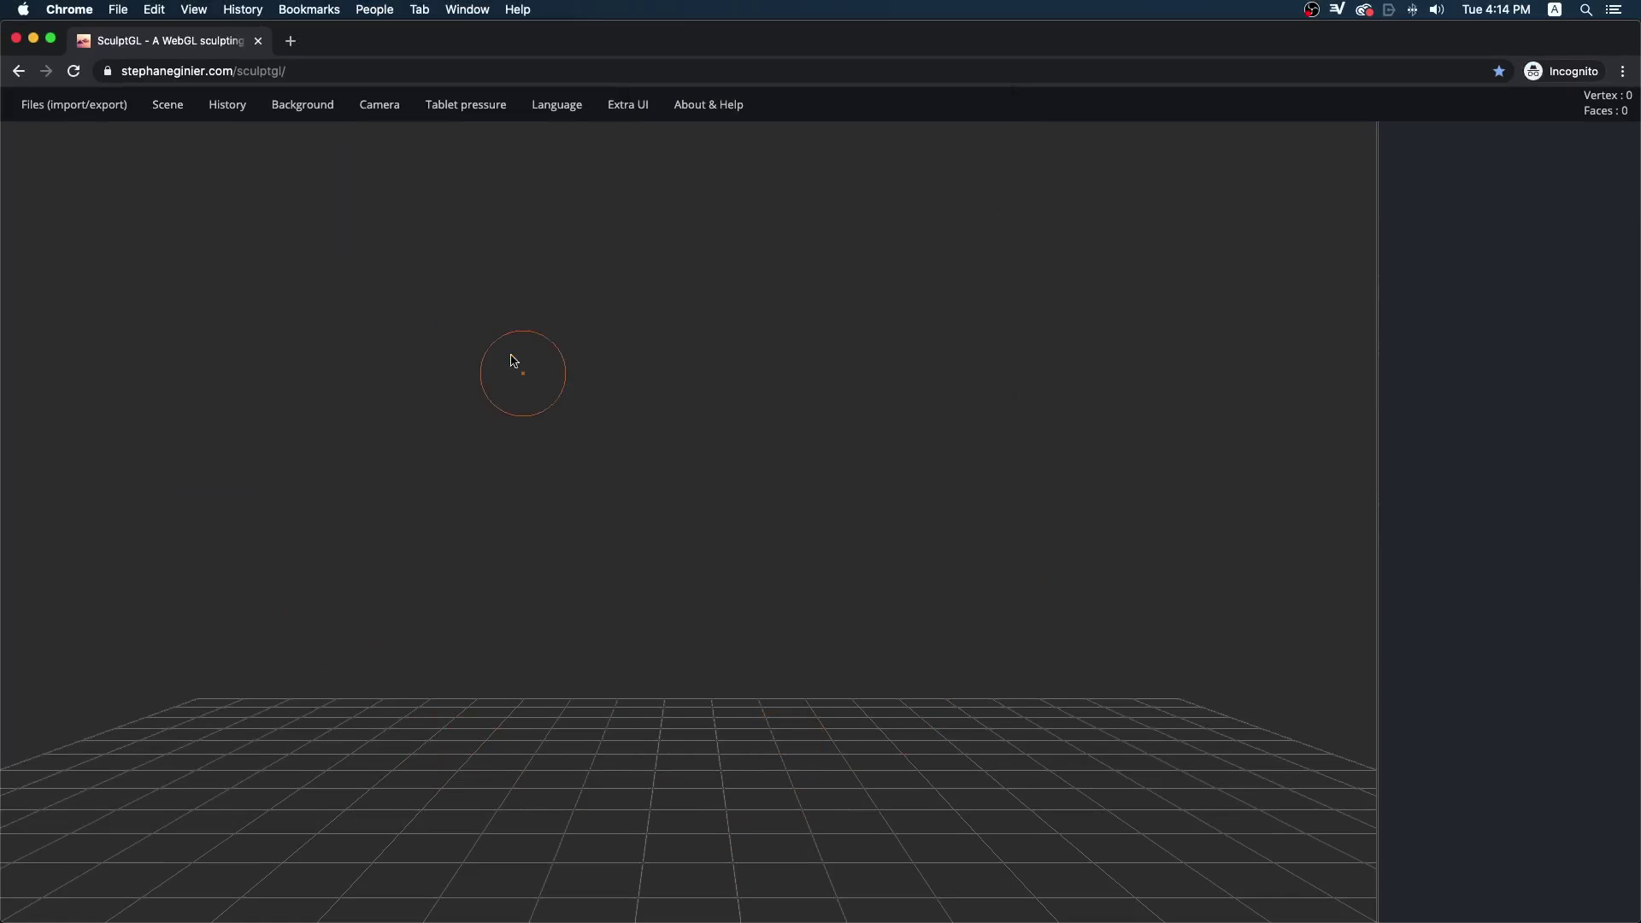
- Add a cube and a cylinder to the empty scene
mouse_move(170, 108)
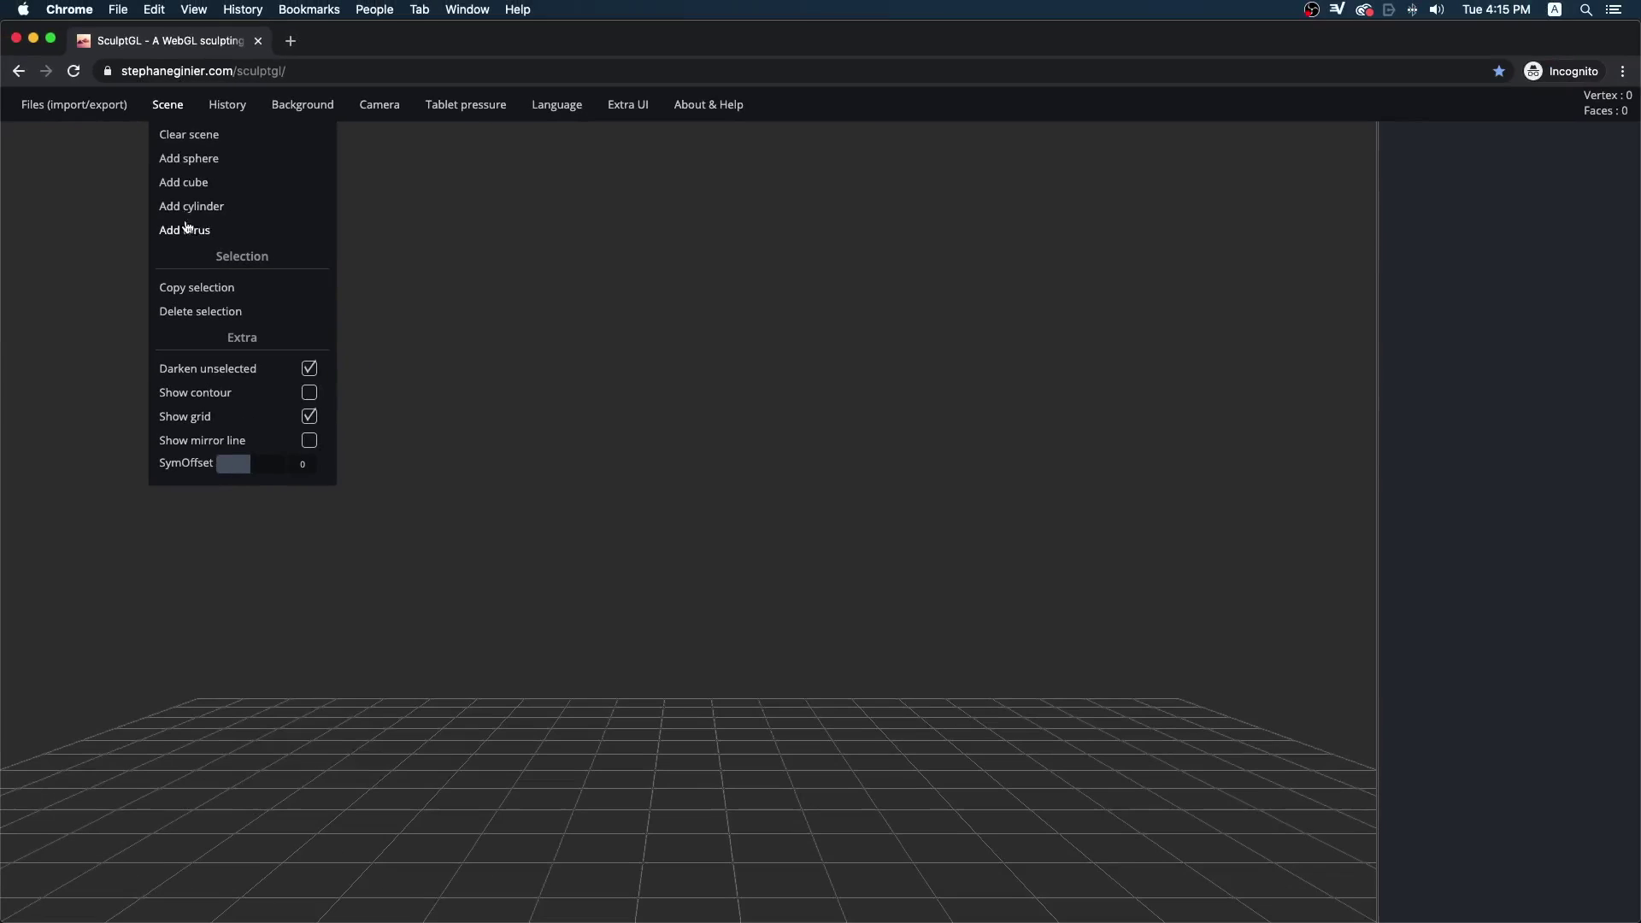
click(178, 185)
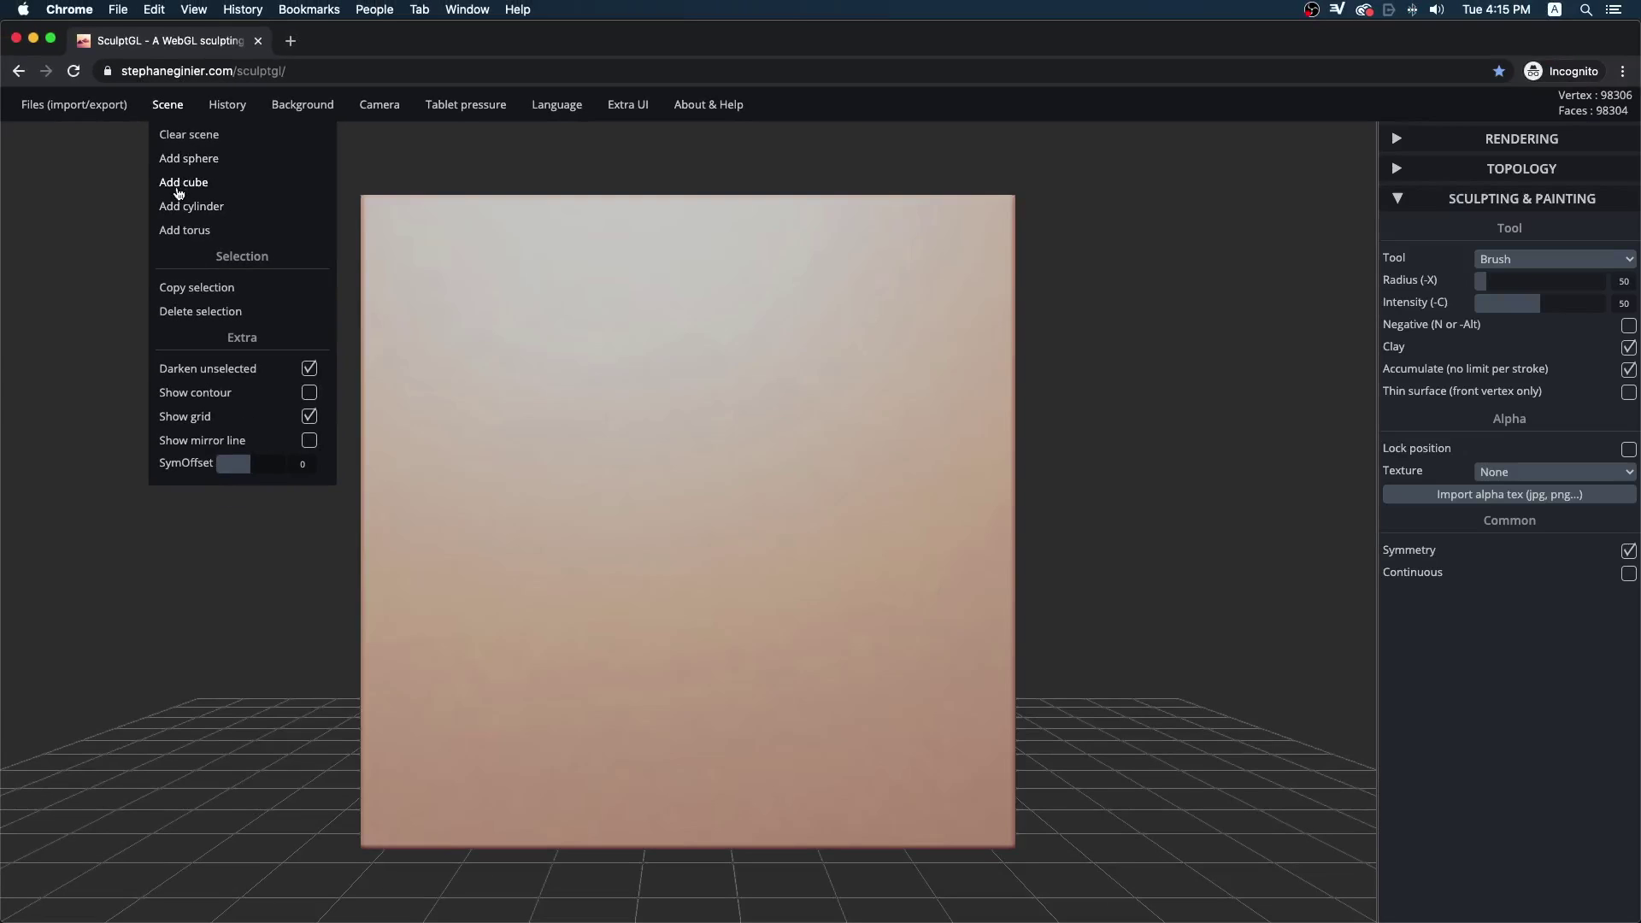
drag(1114, 407, 1018, 468)
mouse_move(165, 115)
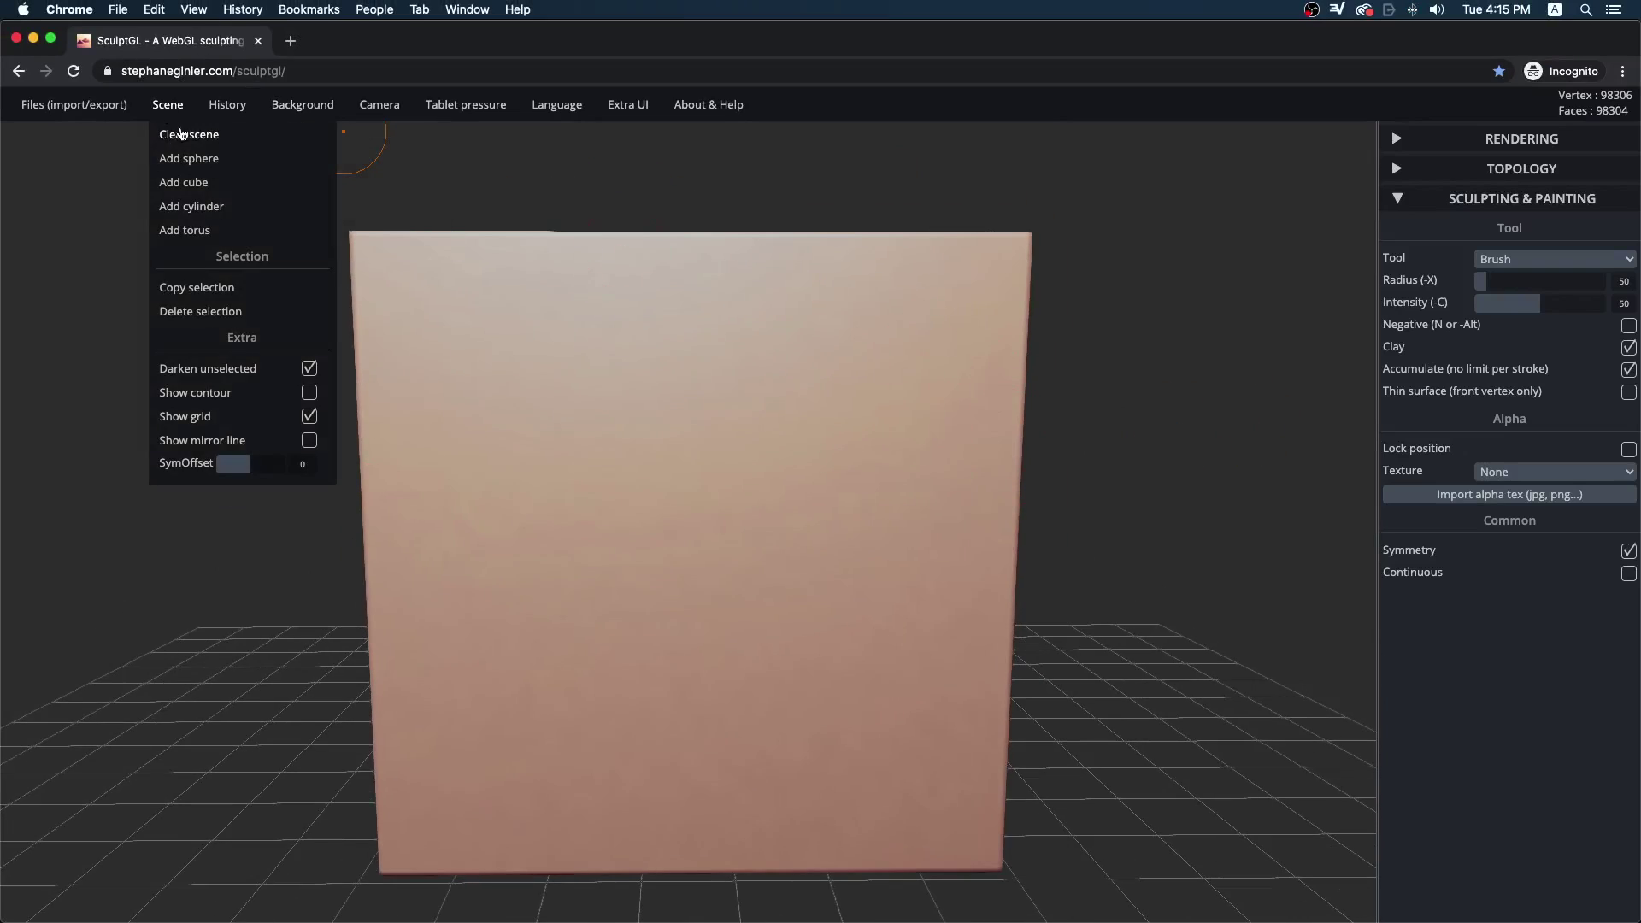
click(173, 208)
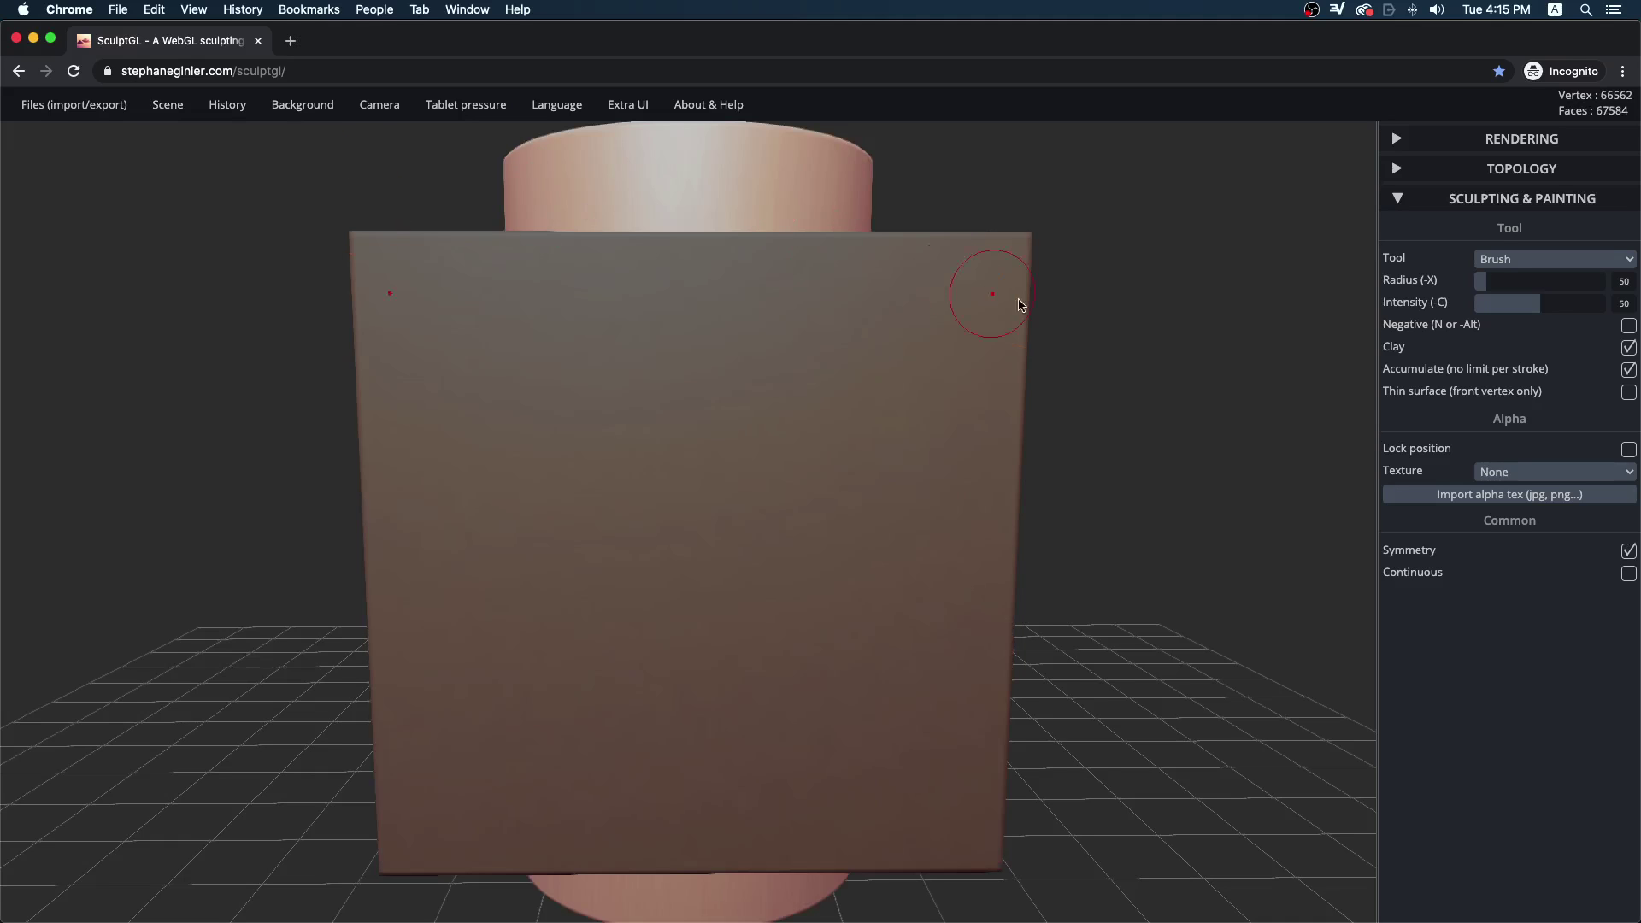
mouse_move(1110, 324)
mouse_down()
mouse_move(1051, 363)
mouse_move(841, 346)
mouse_up()
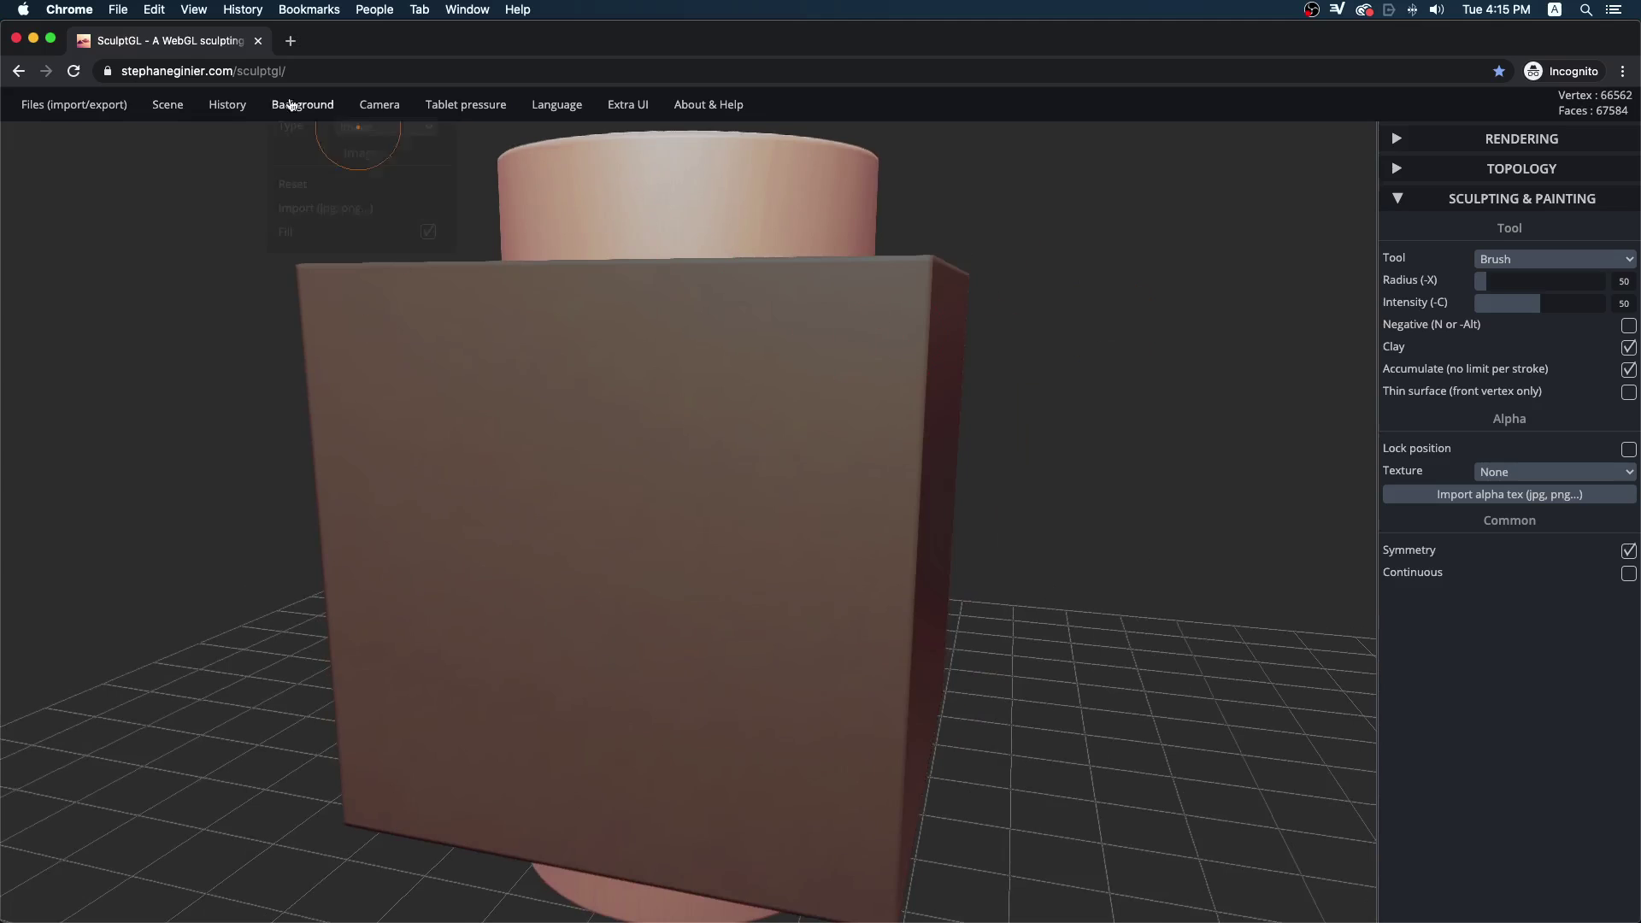
- Clear the cube and cylinder from the scene and add a sphere instead
click(182, 136)
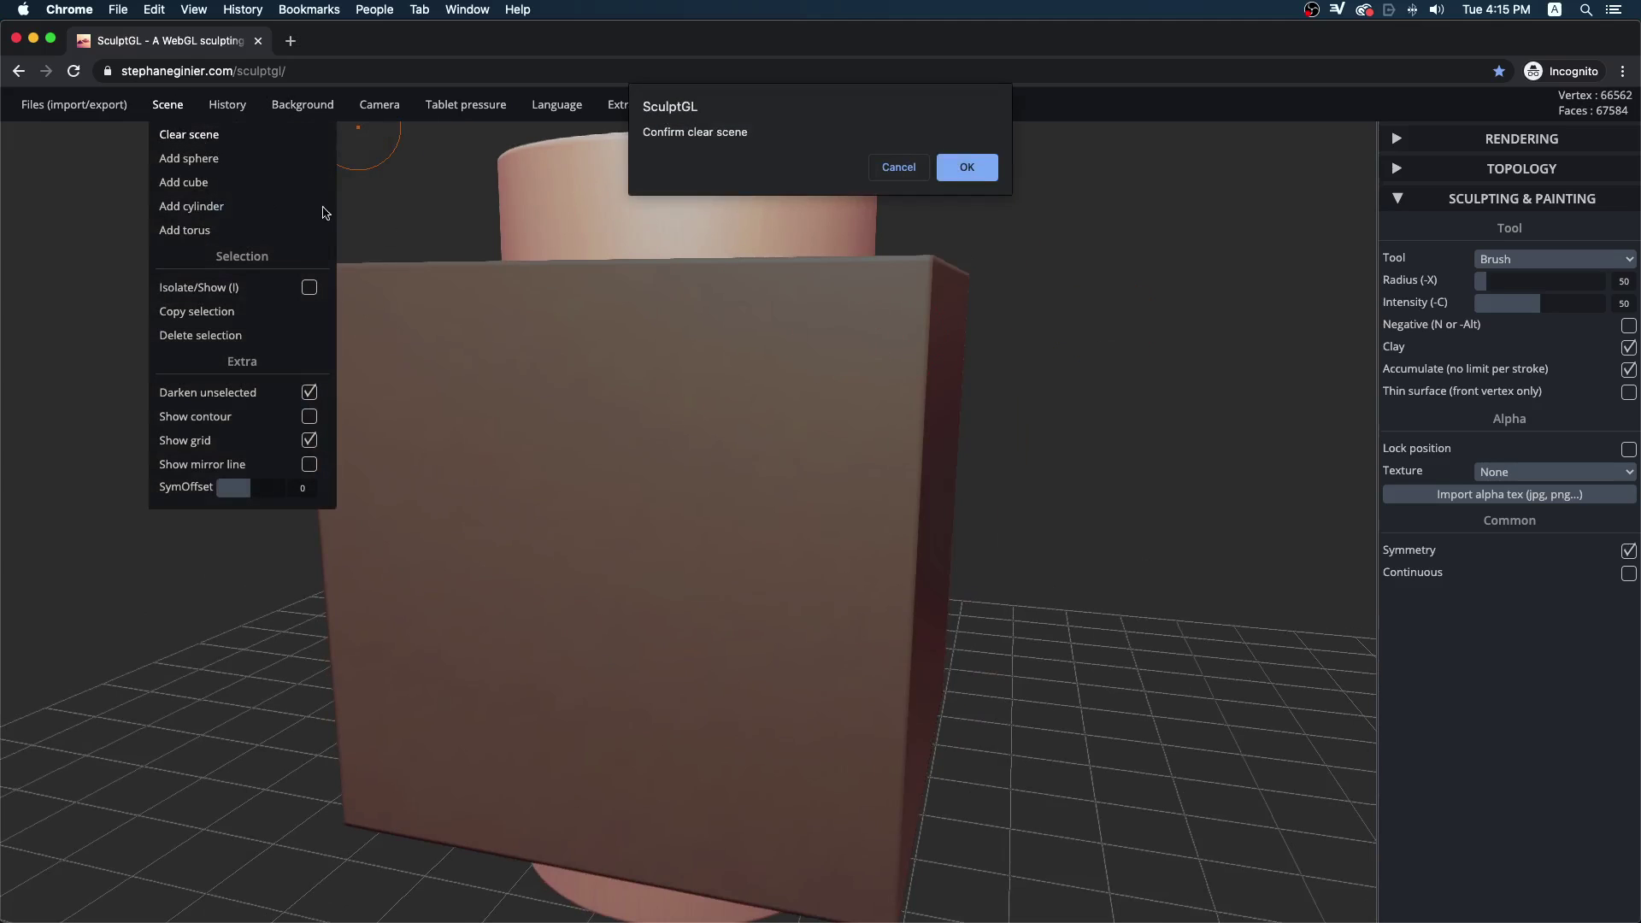
click(973, 176)
mouse_move(170, 118)
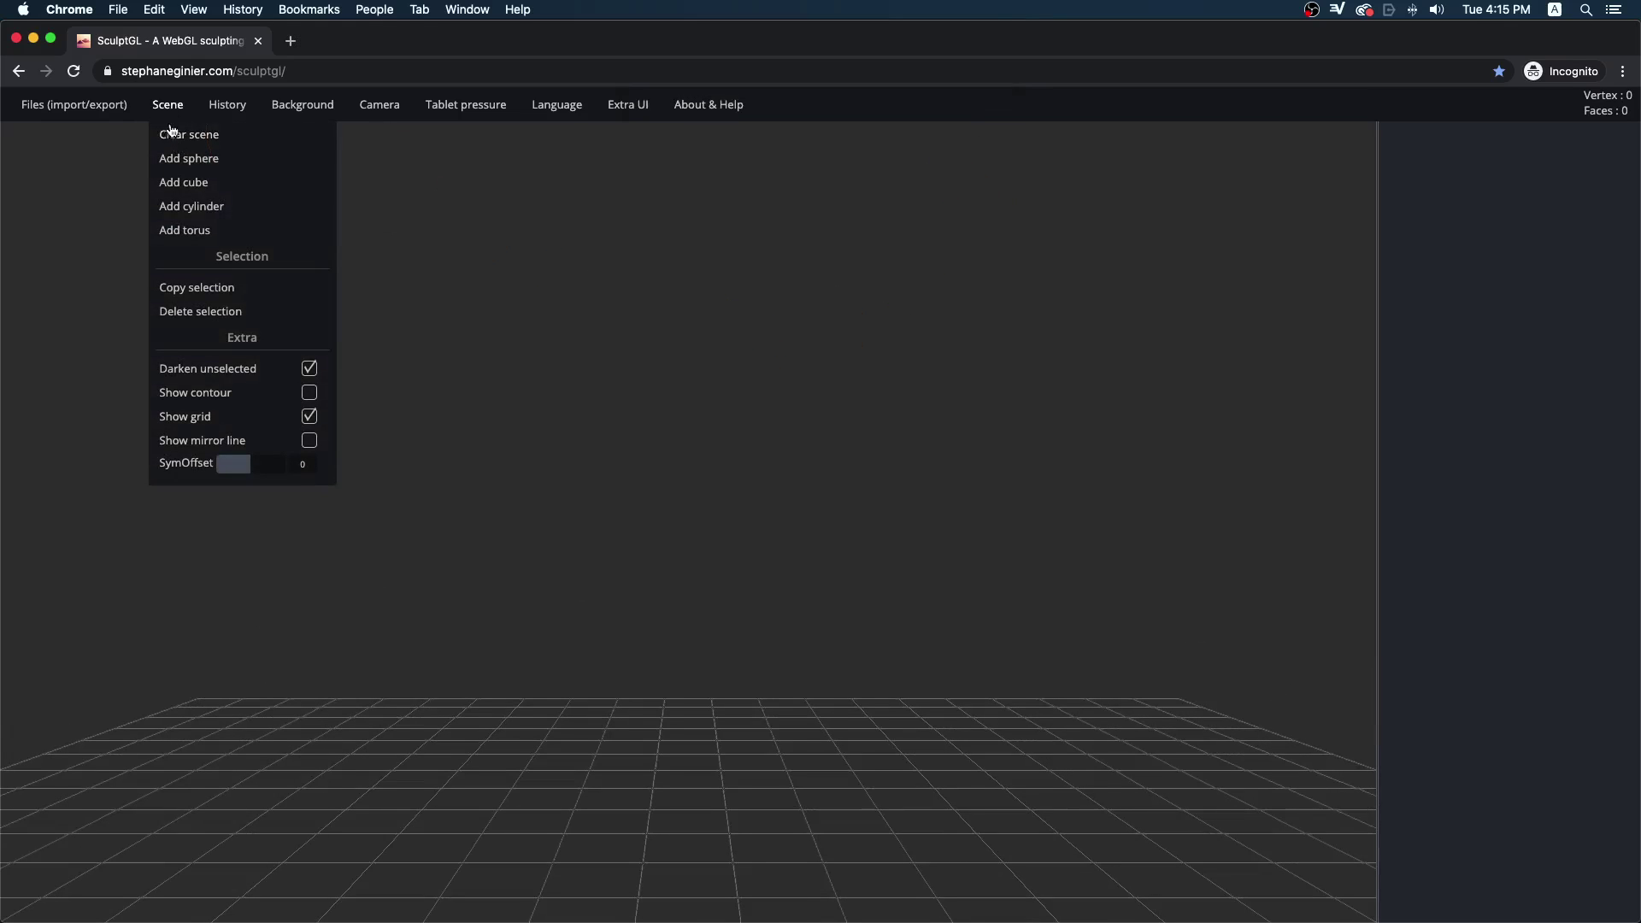
click(182, 159)
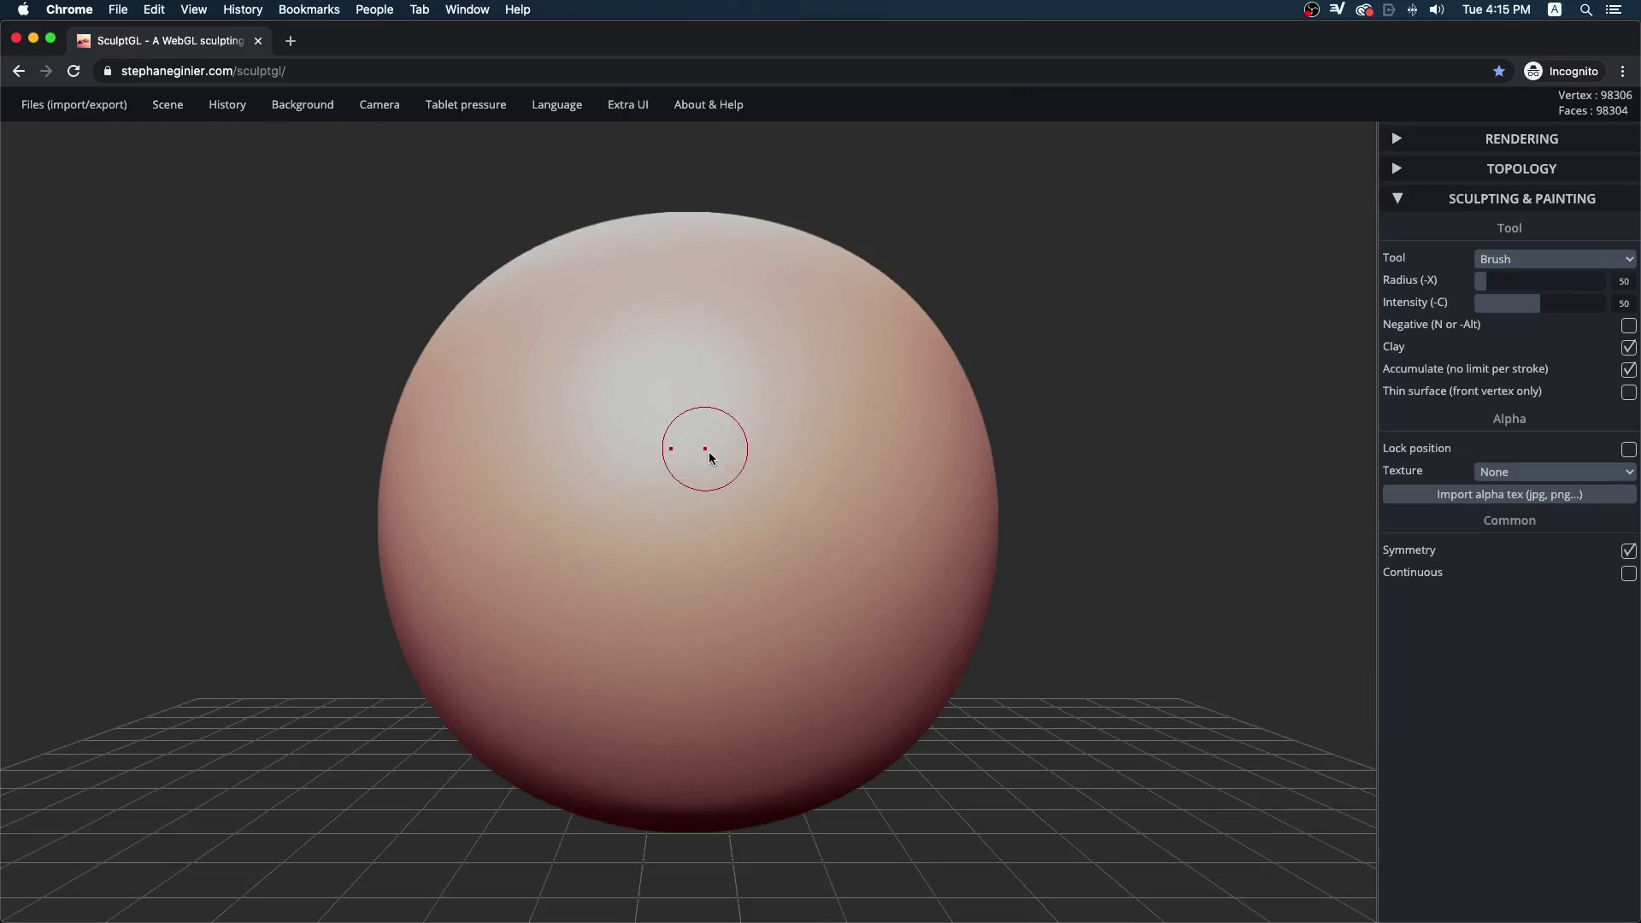
- Duplicate the sphere and shift the copy sideways along the red axis with the Transform tool so the two partly overlap
mouse_move(167, 104)
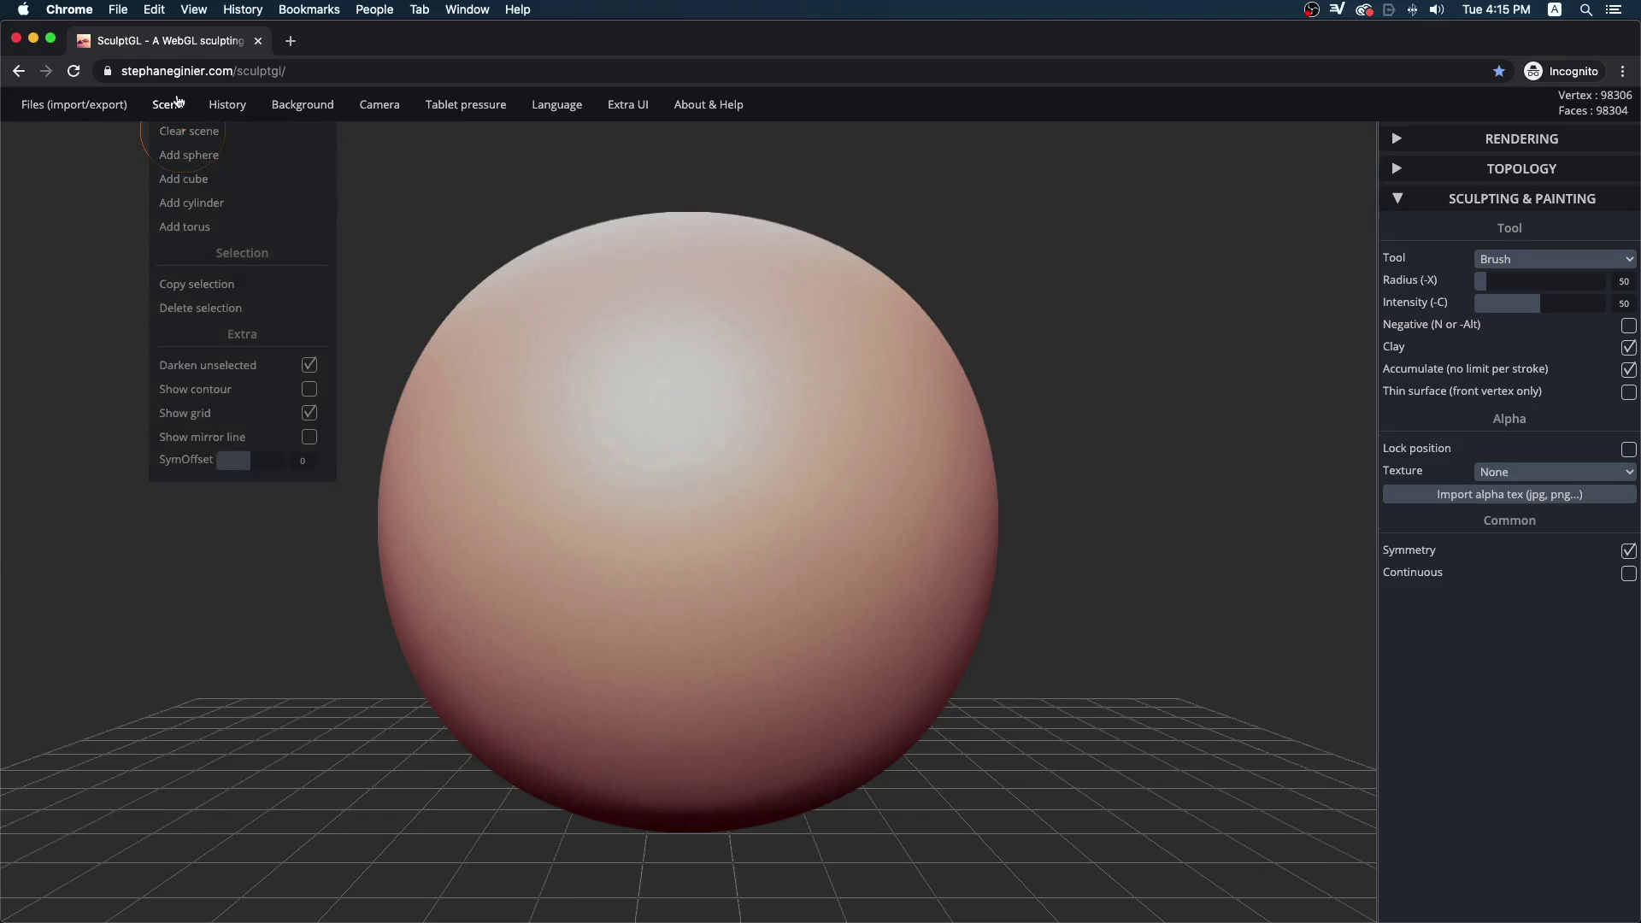
click(195, 289)
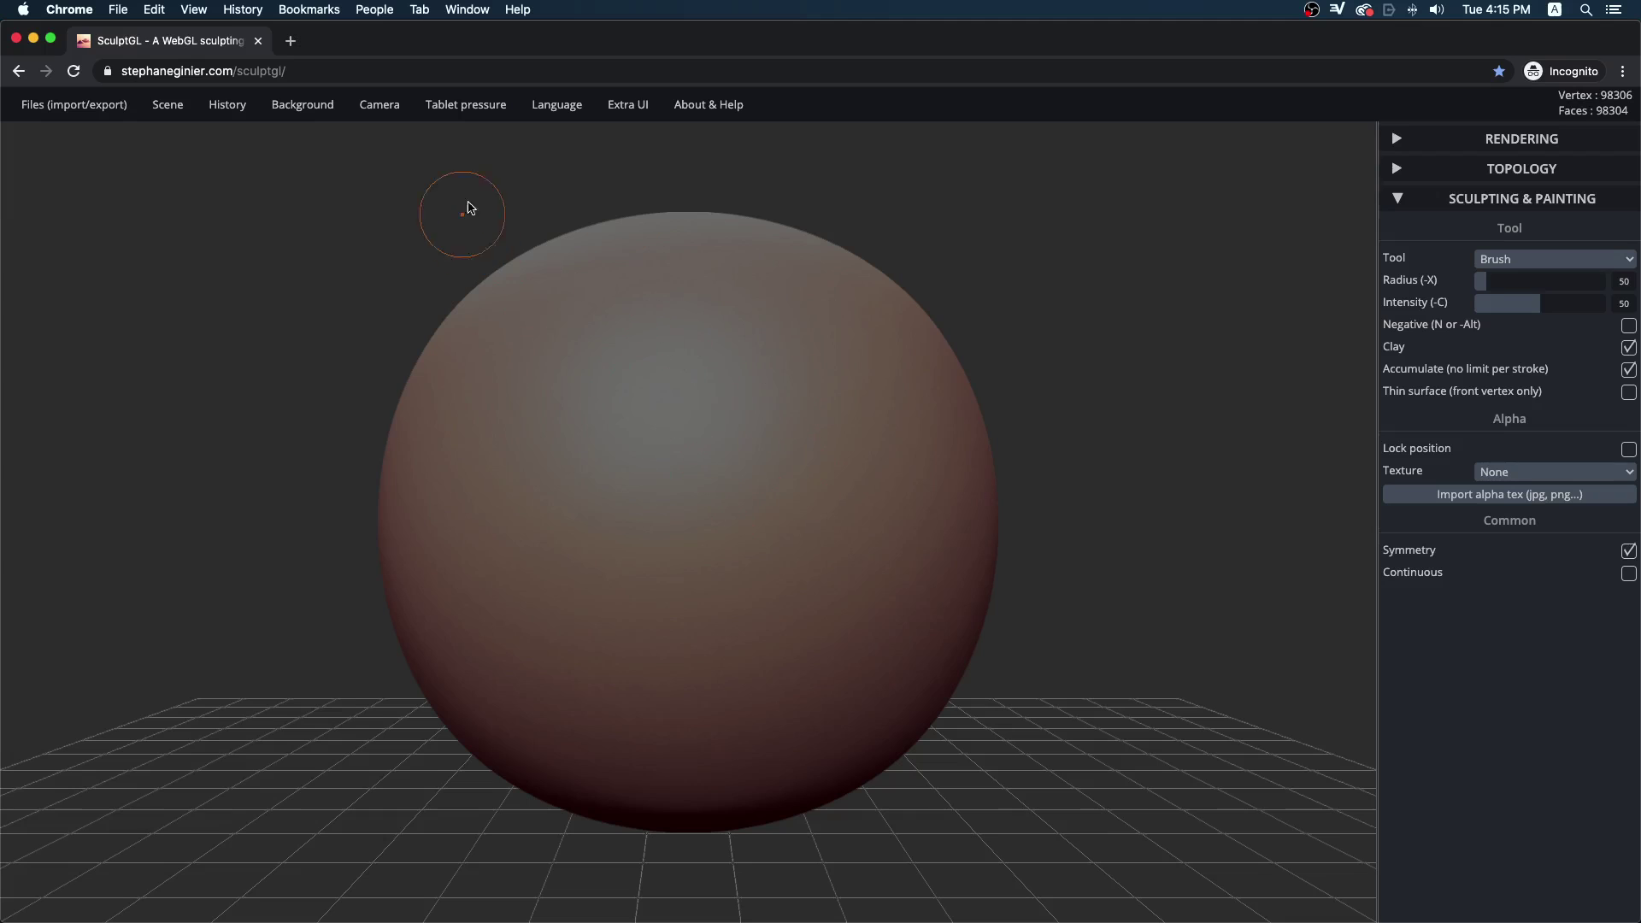
click(1536, 472)
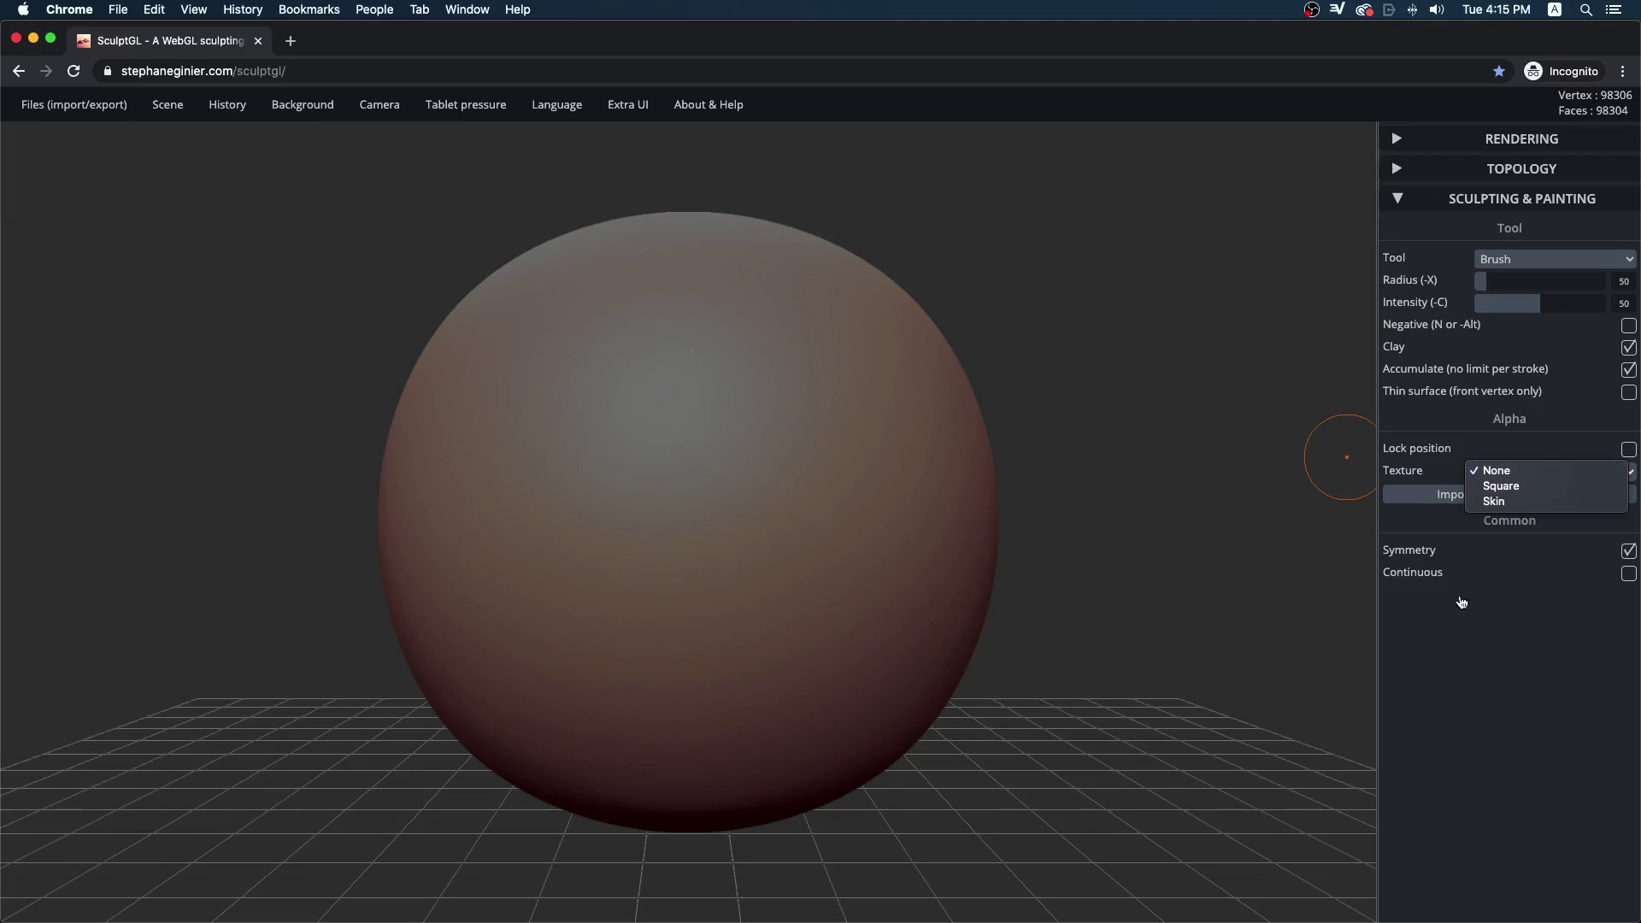
click(1461, 603)
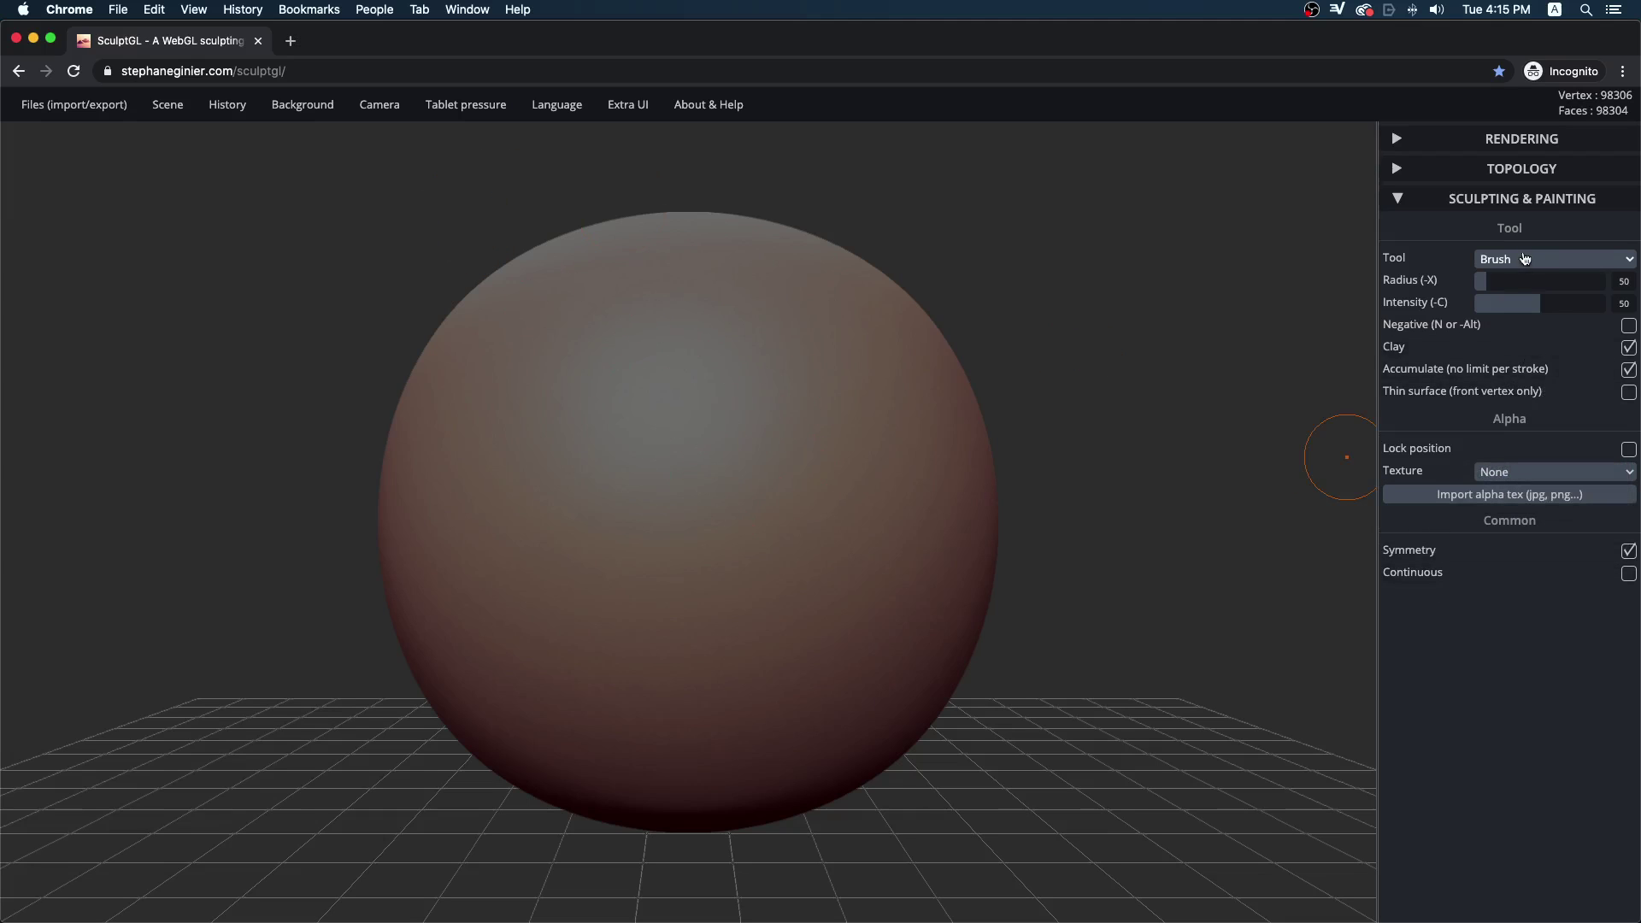
click(1526, 258)
click(1503, 443)
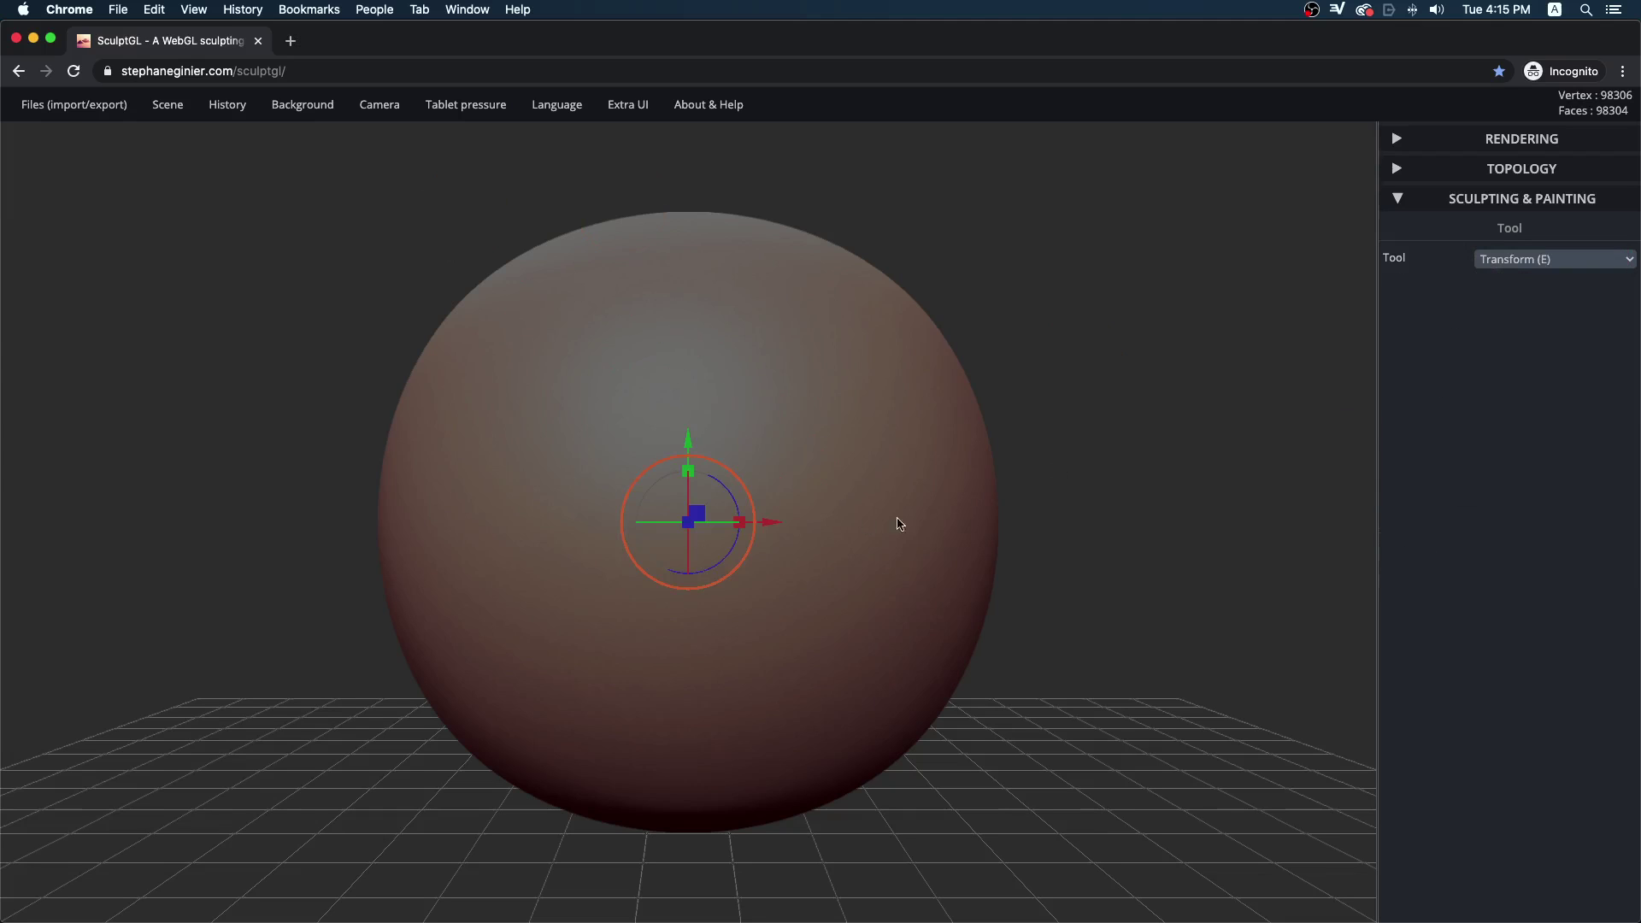
drag(772, 524, 1113, 532)
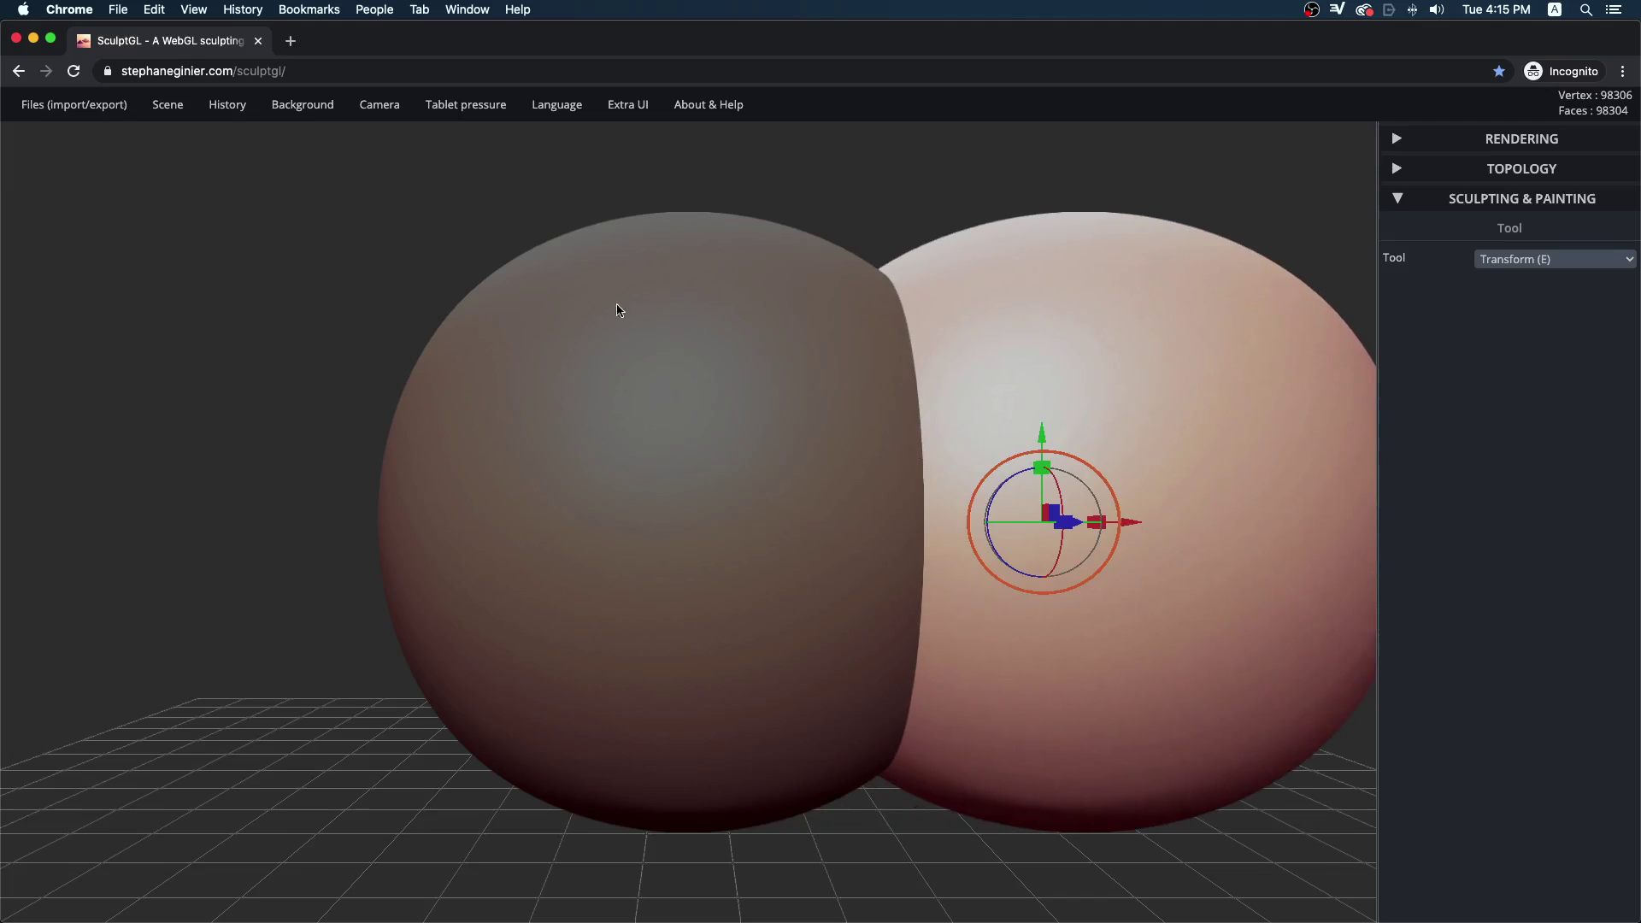
- Clear both spheres from the scene and add a single new sphere
mouse_move(209, 110)
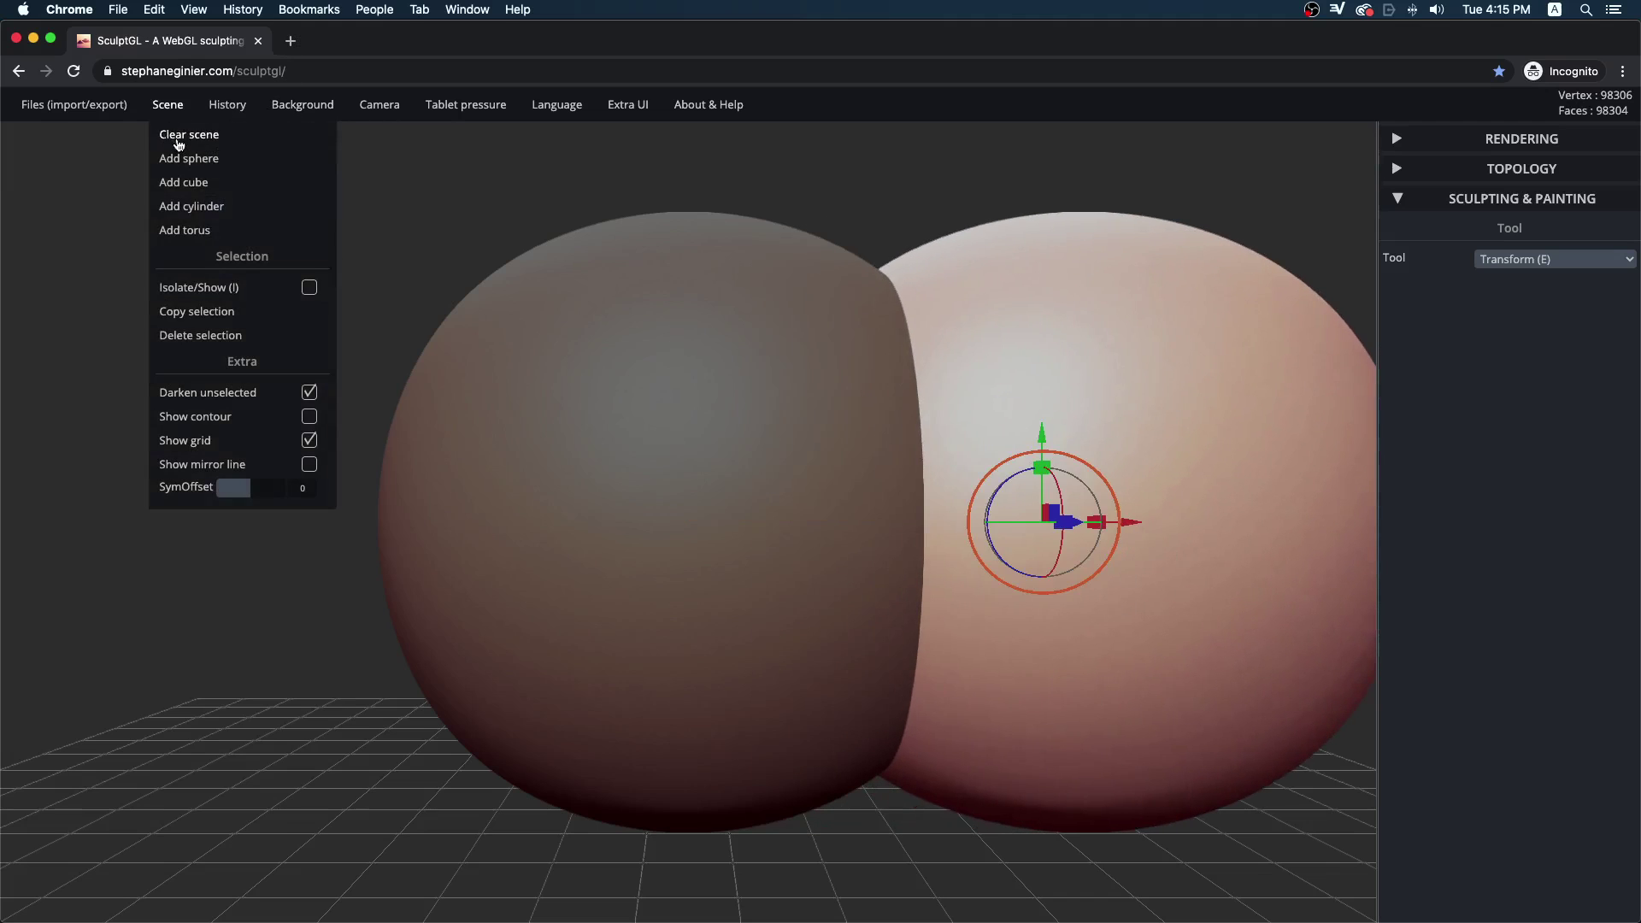
click(181, 137)
click(967, 168)
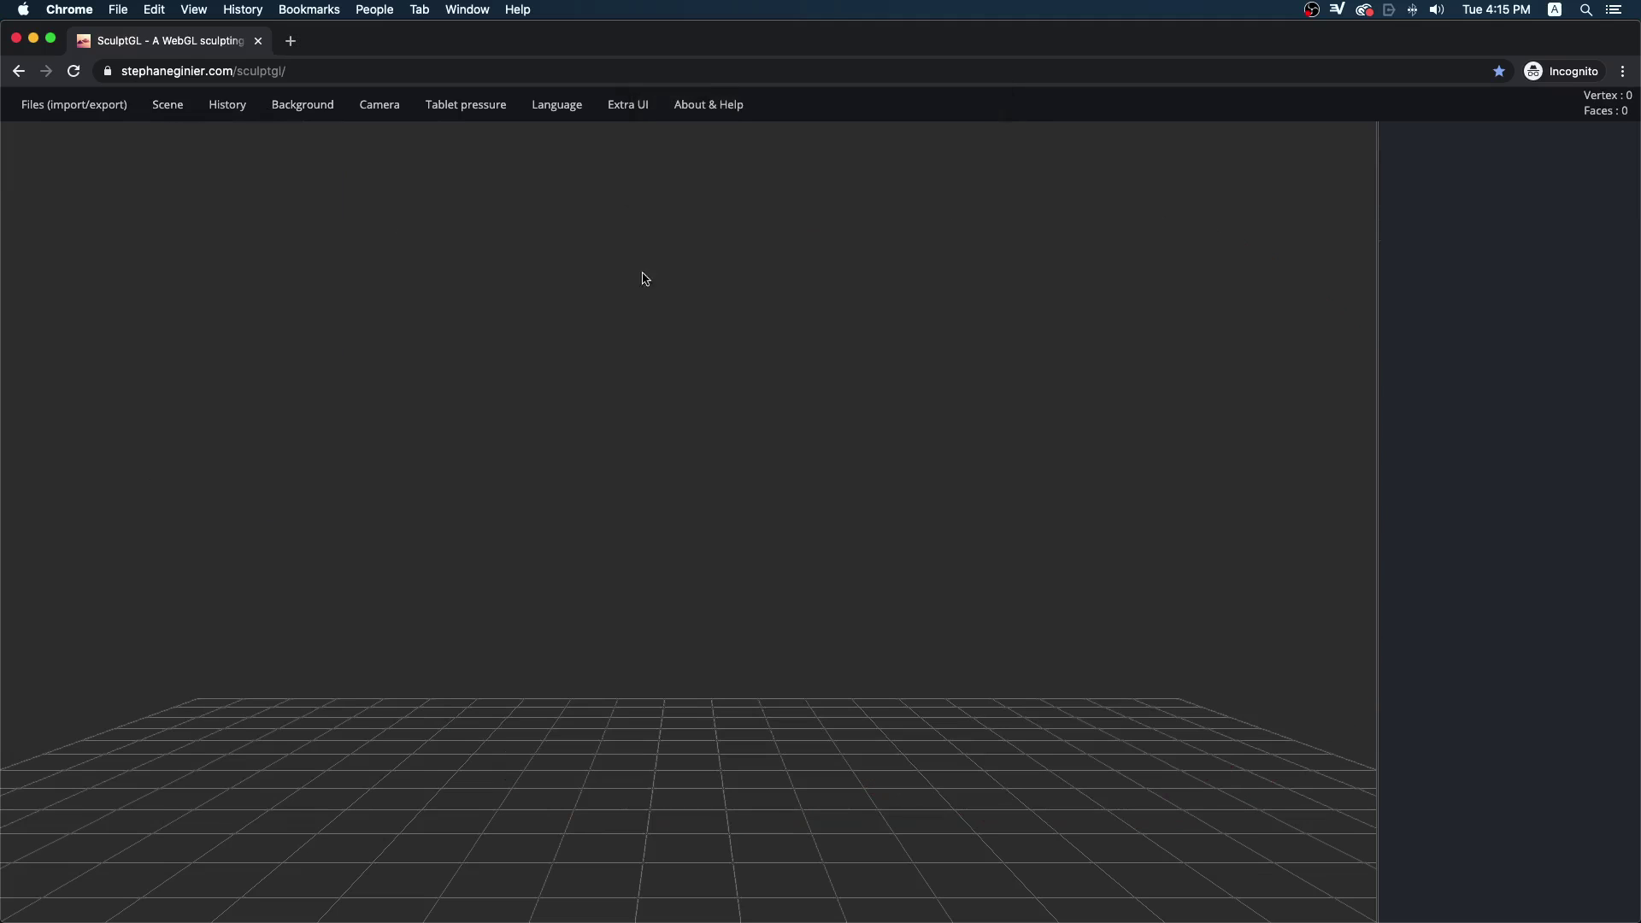
mouse_move(170, 125)
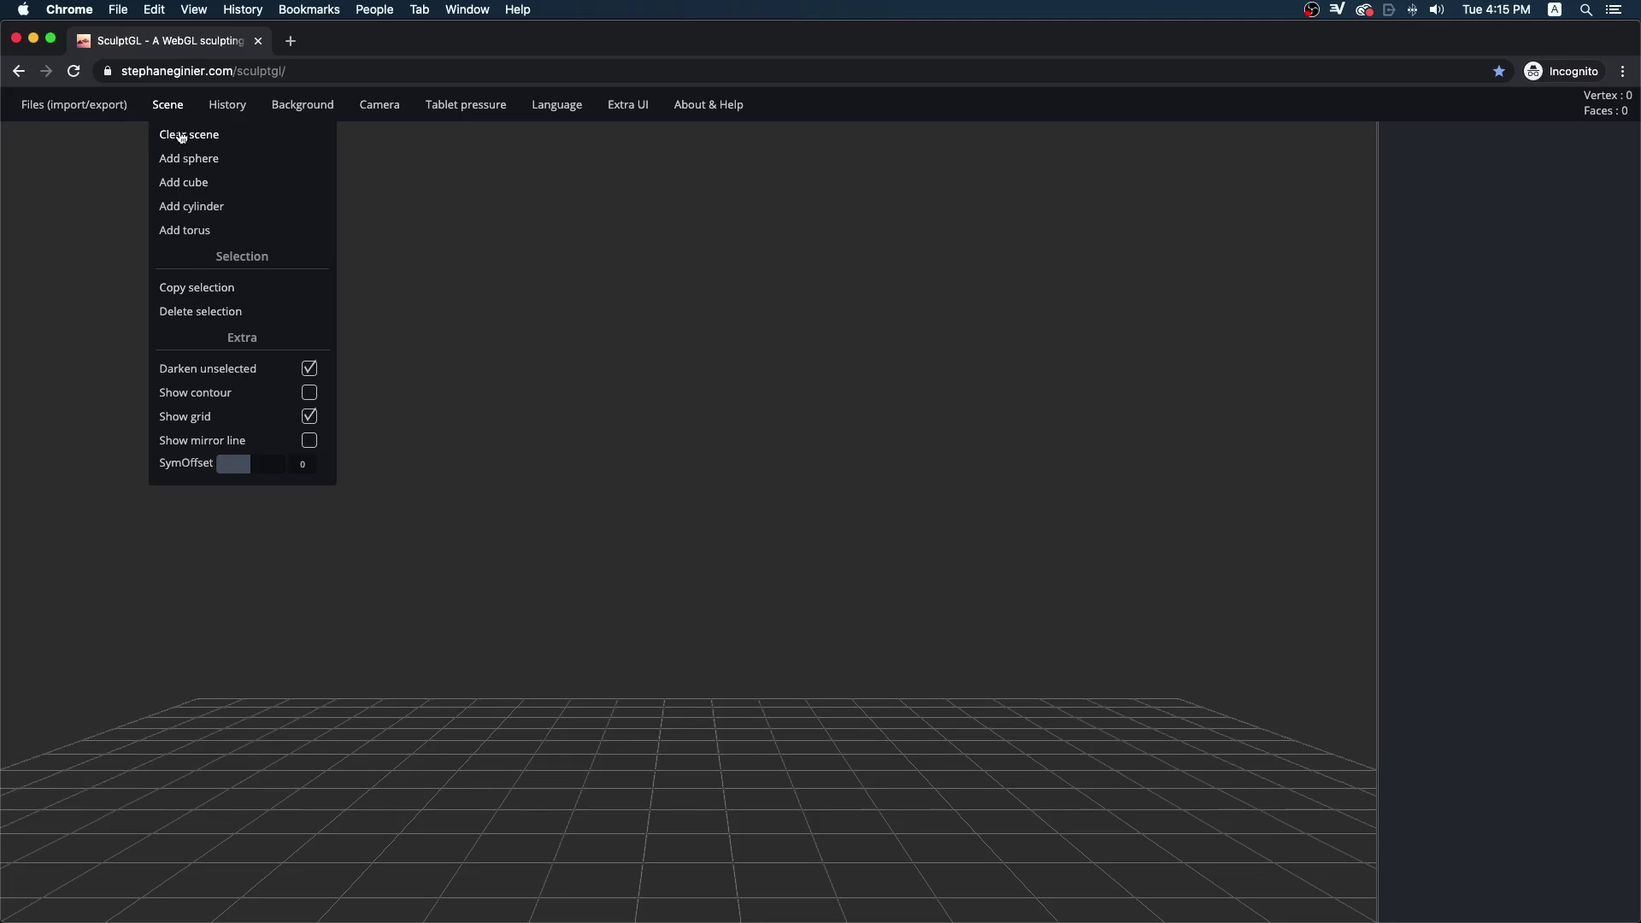
click(187, 161)
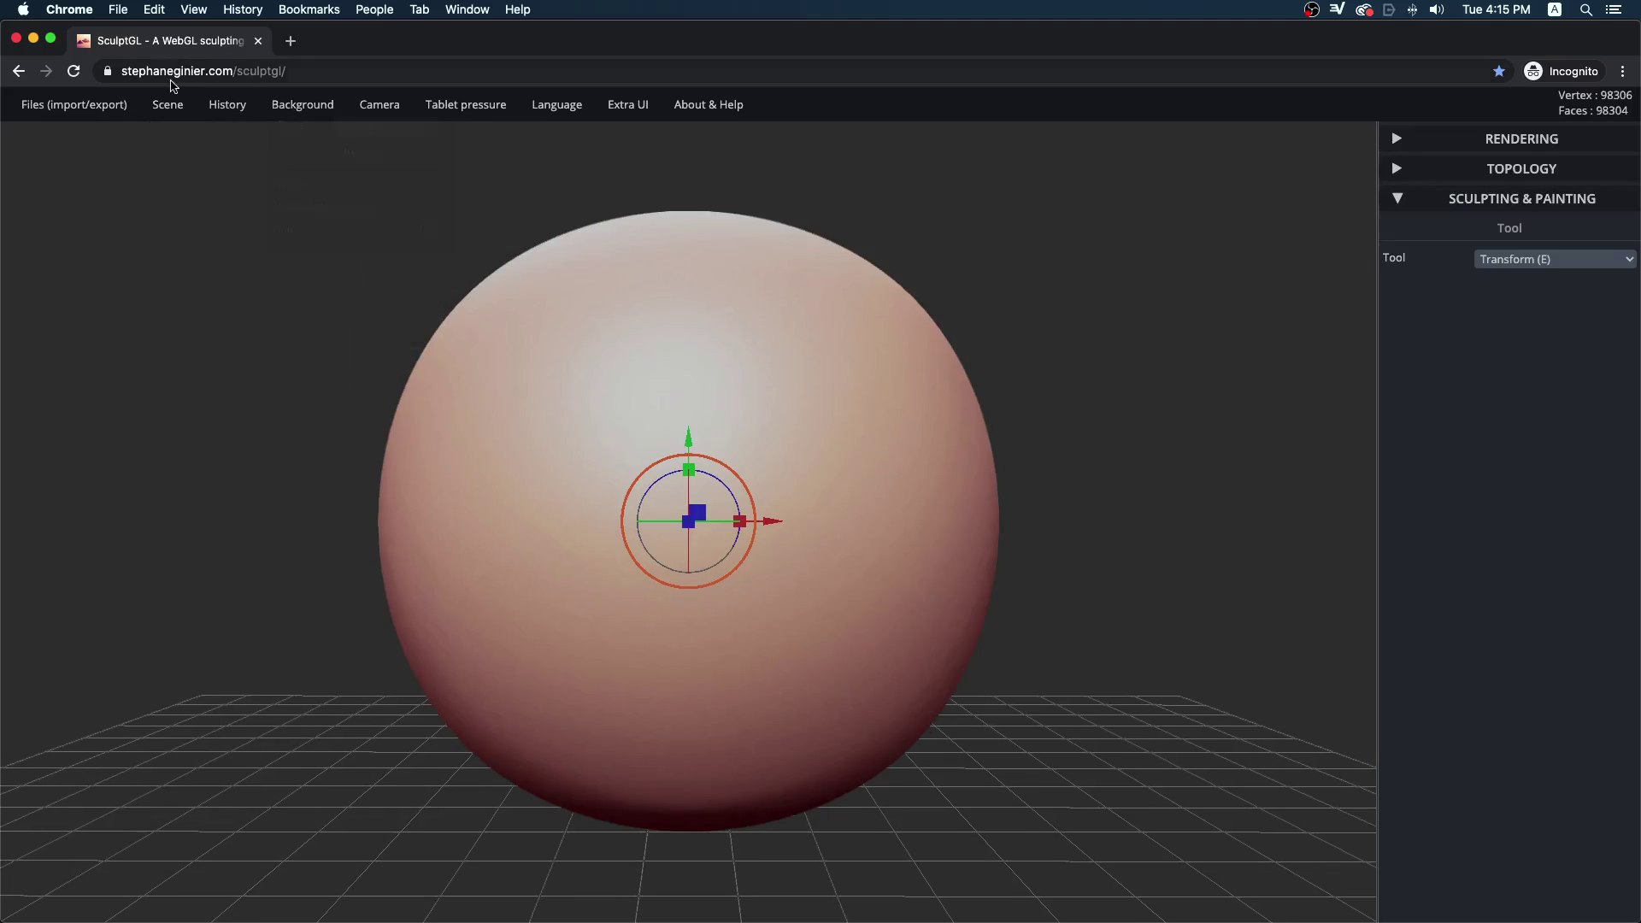
- Remove the single sphere from the scene and add a fresh one, cancelling the extra scene clearing
mouse_move(167, 105)
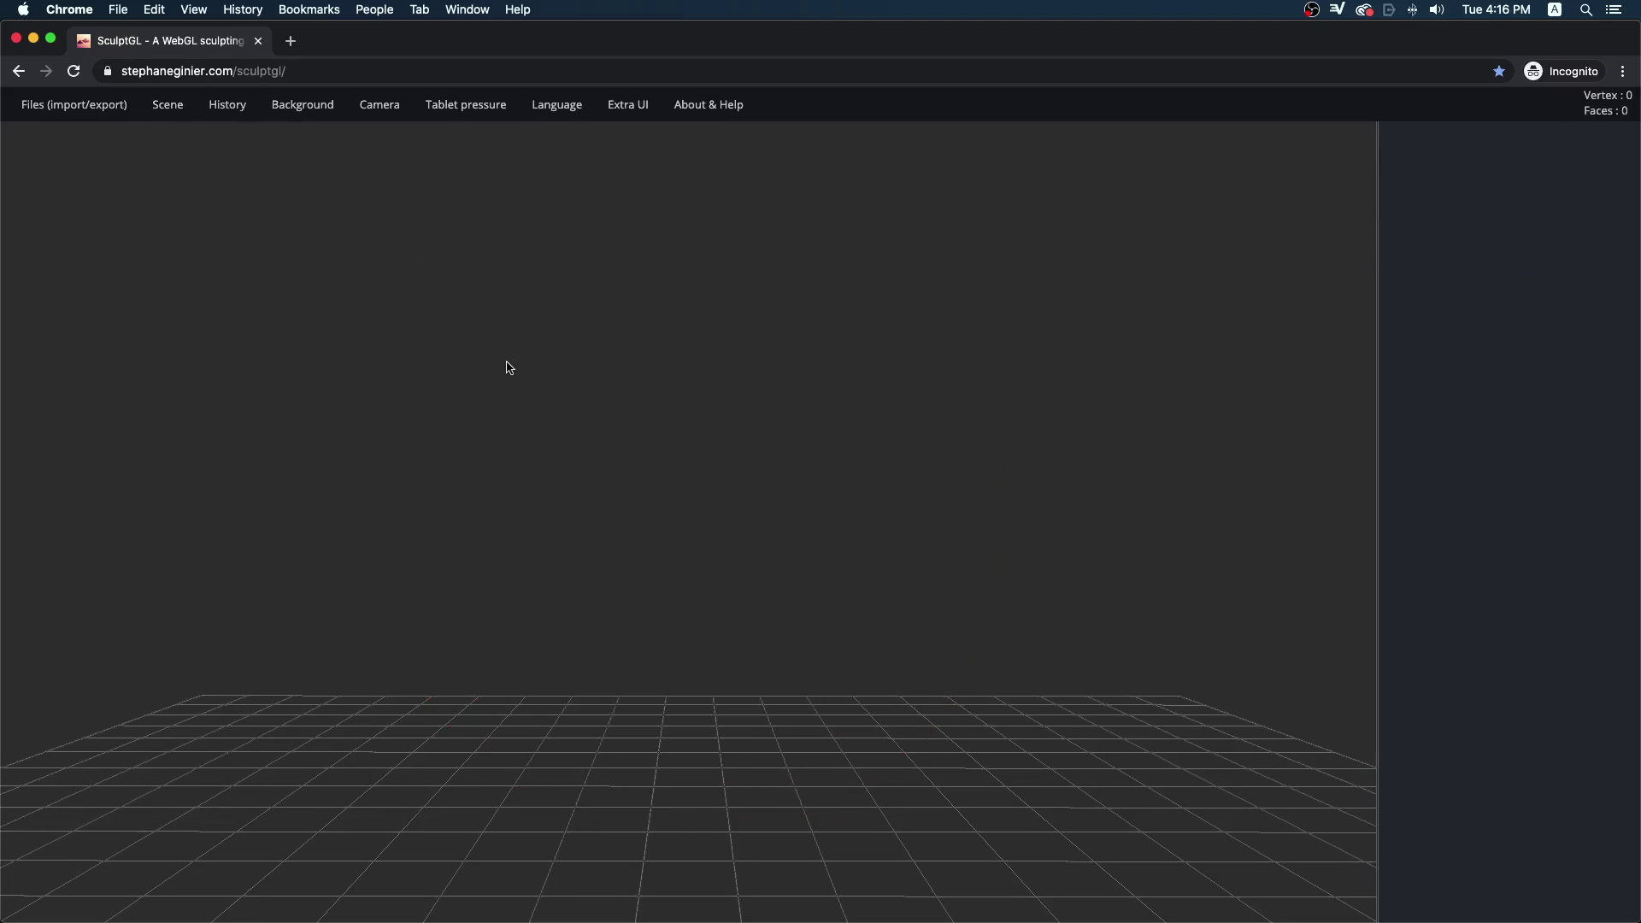
mouse_move(165, 109)
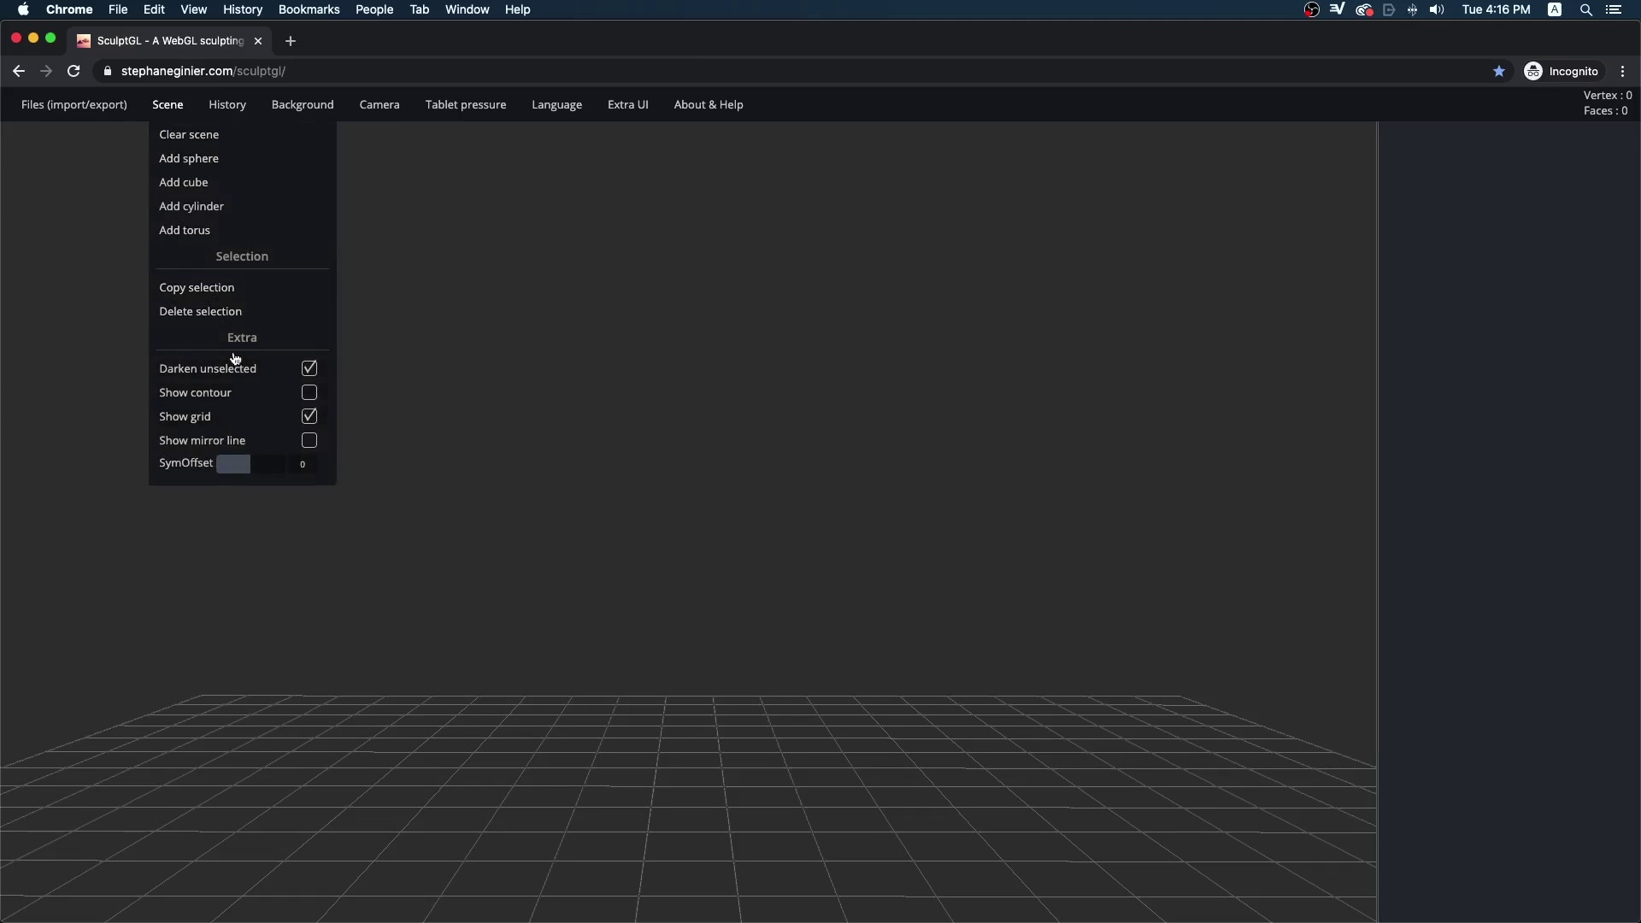
click(190, 136)
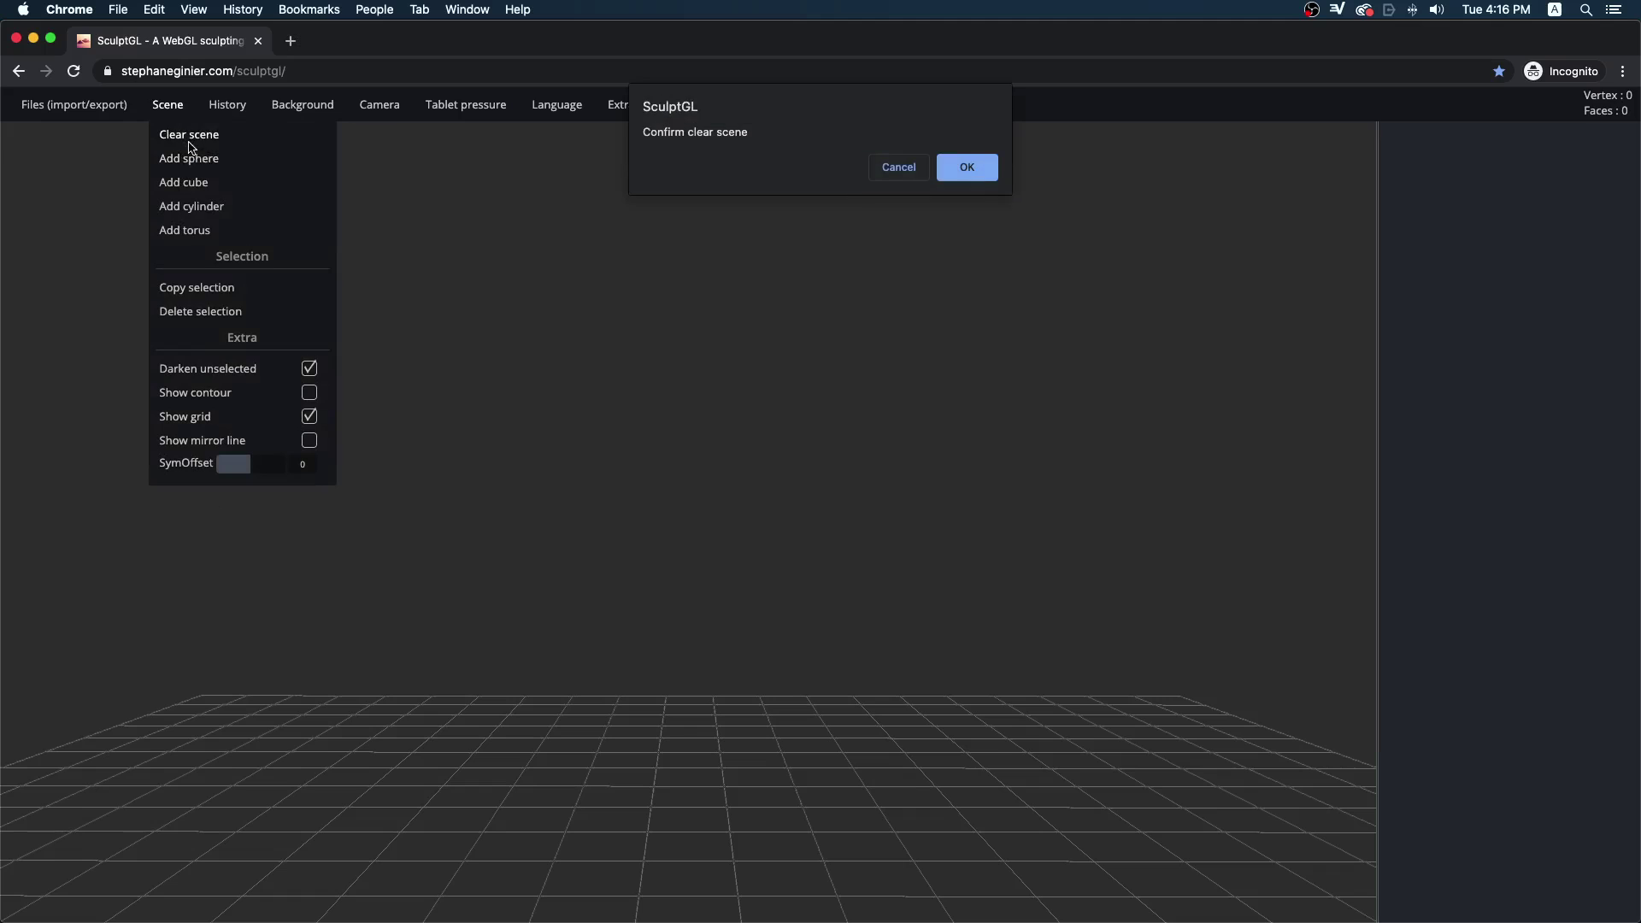
click(873, 164)
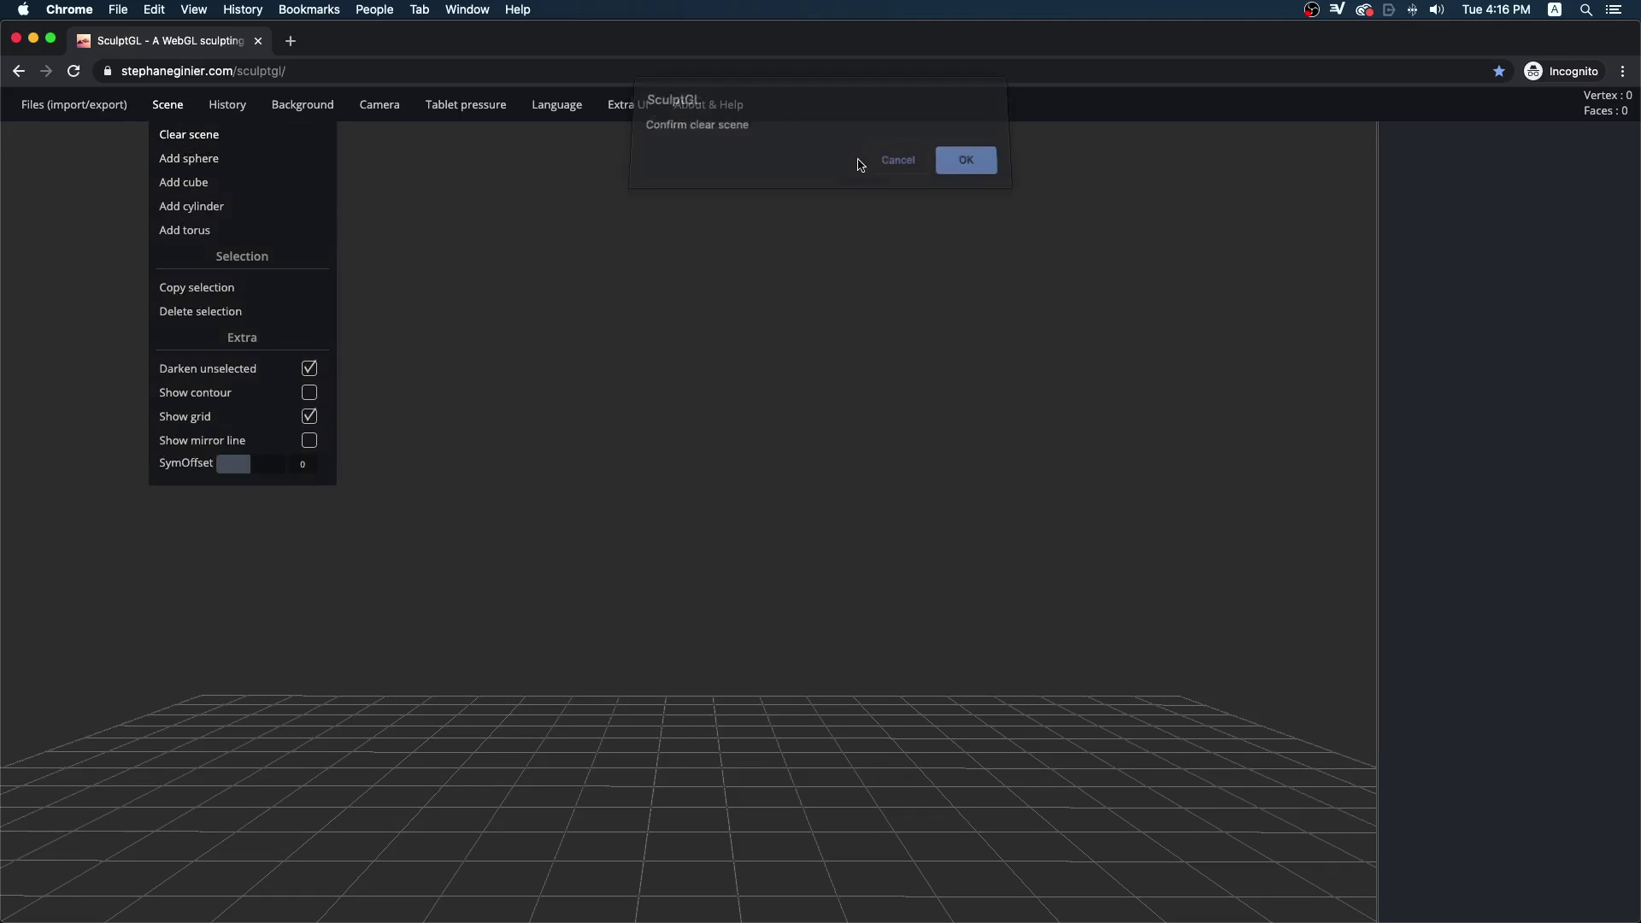
click(191, 159)
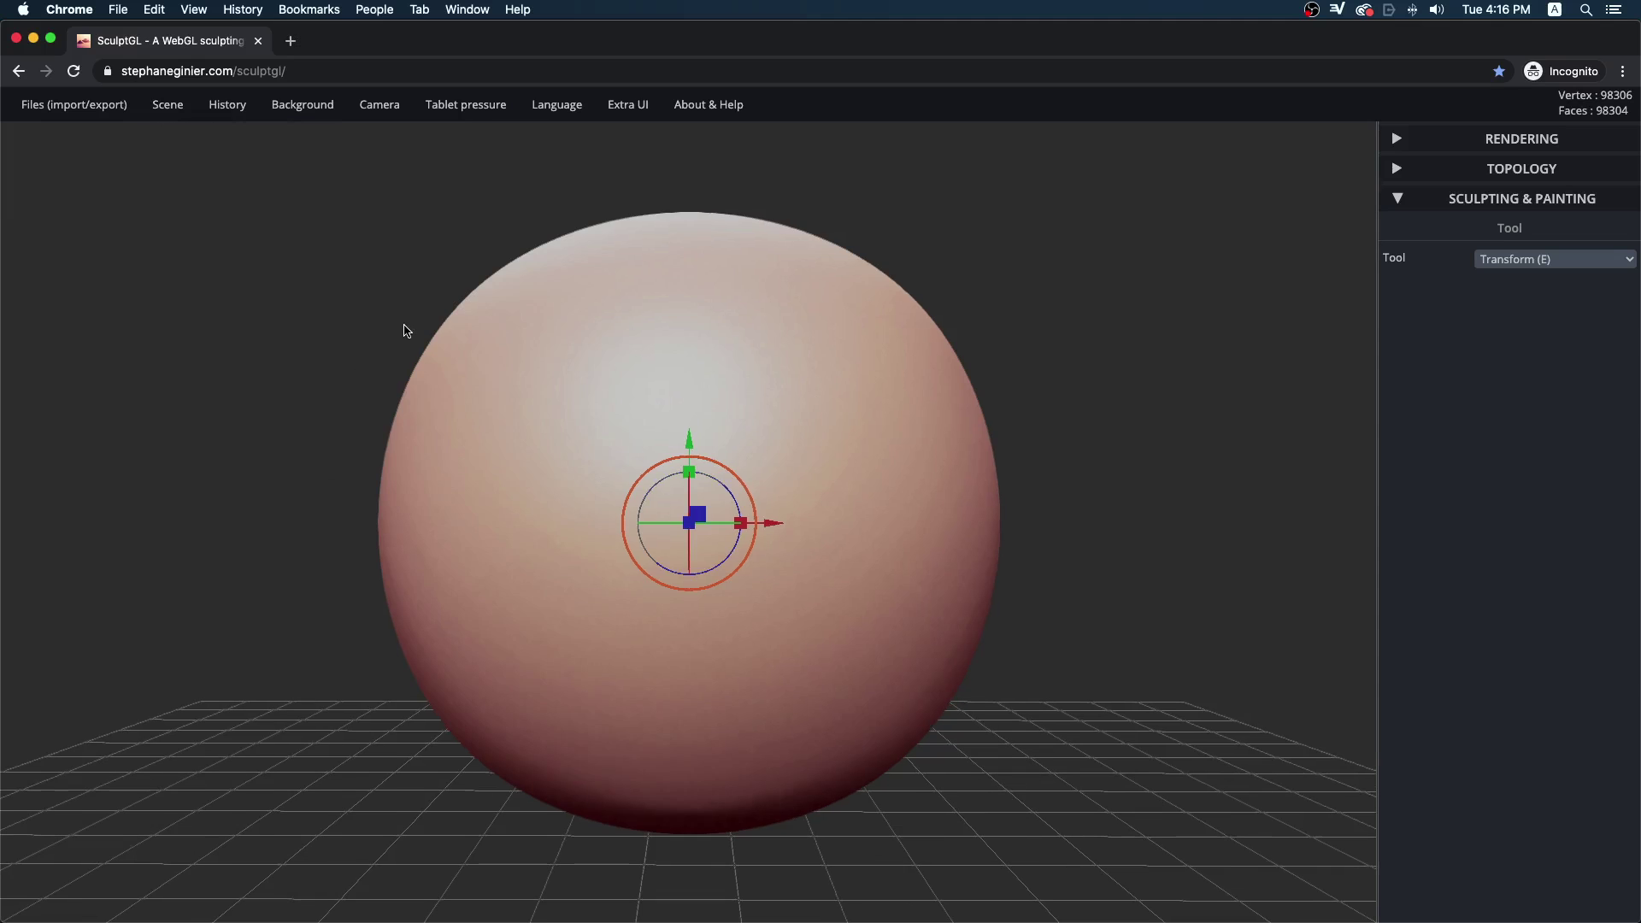
- Switch from Transform to the Brush tool and invert the mask on the sphere
key(ctrl)
click(1538, 259)
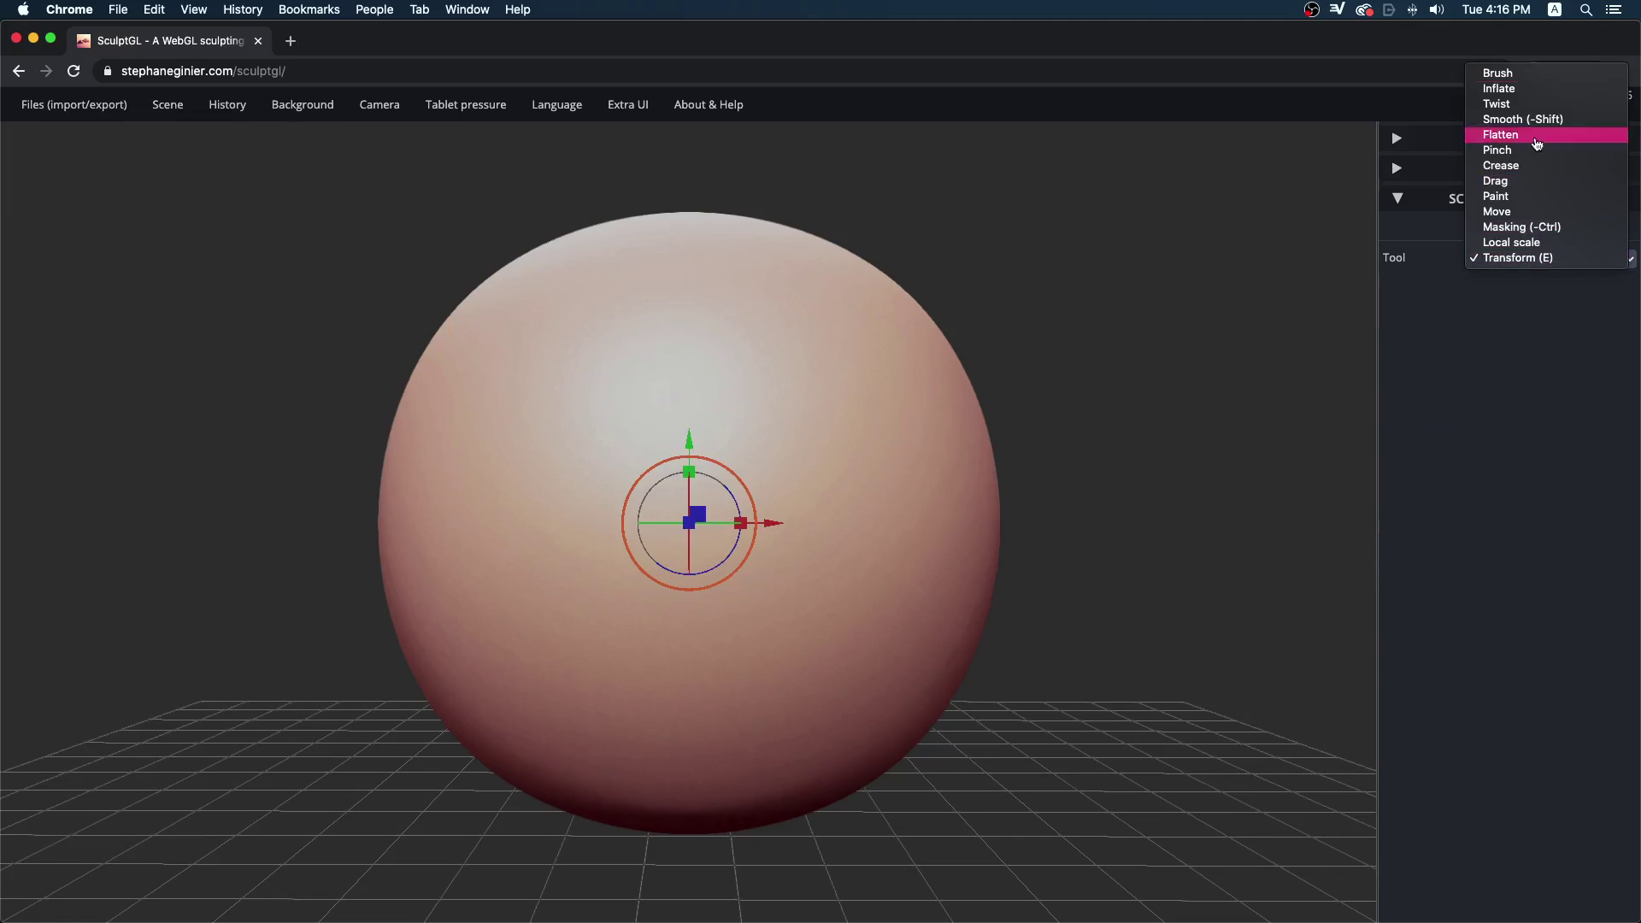
click(1499, 74)
ctrl+click(307, 365)
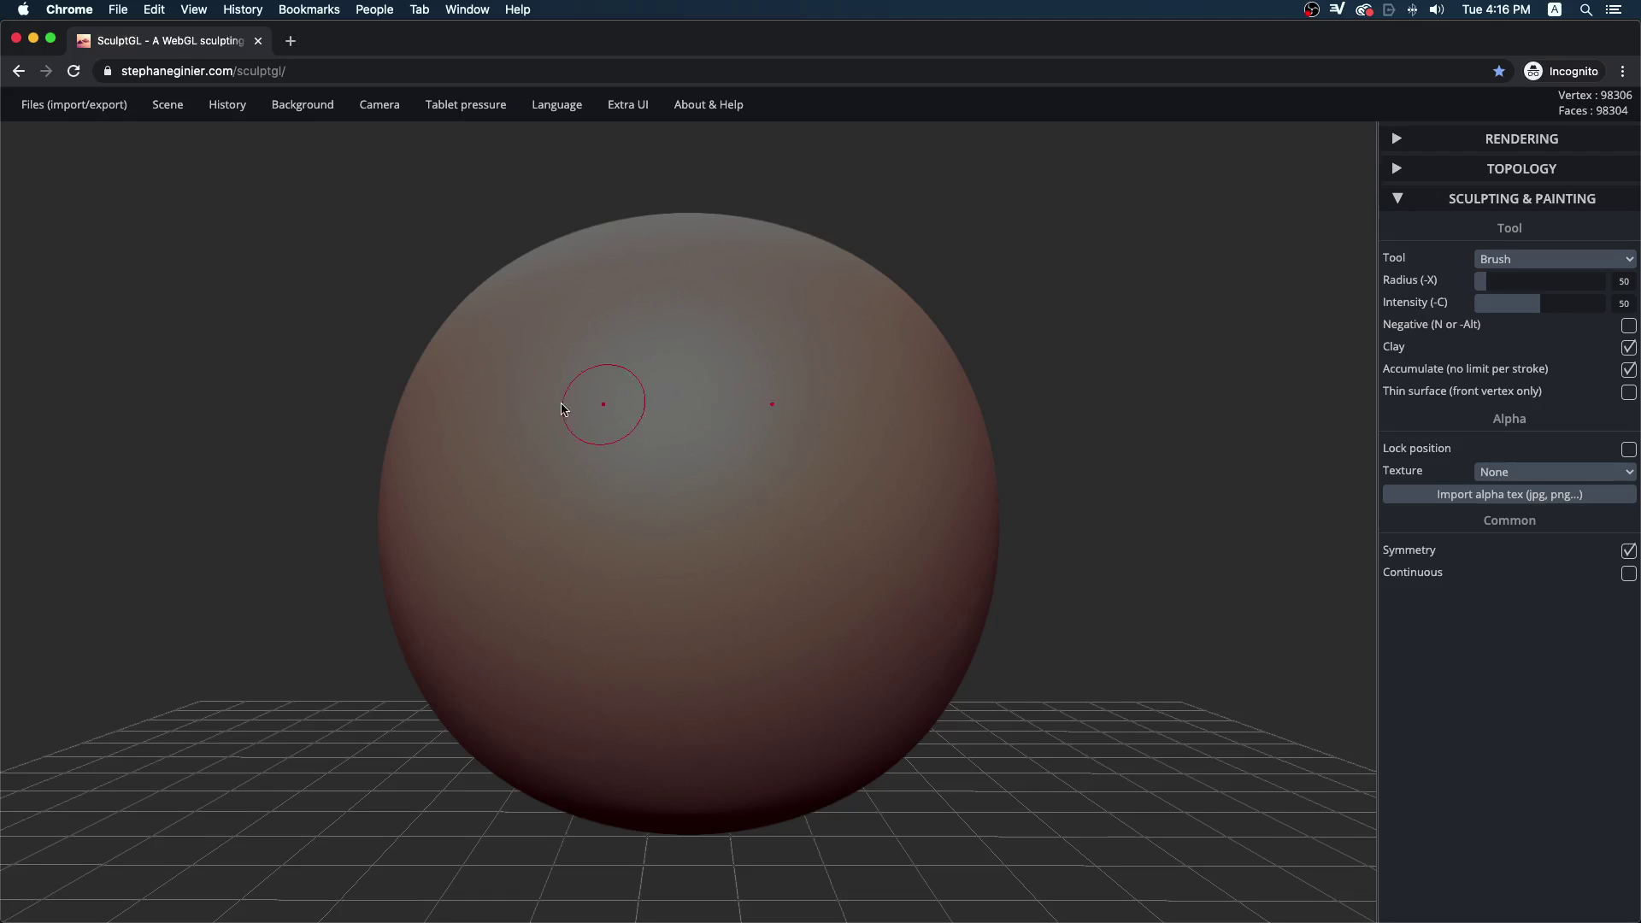
mouse_move(167, 104)
key(ctrl)
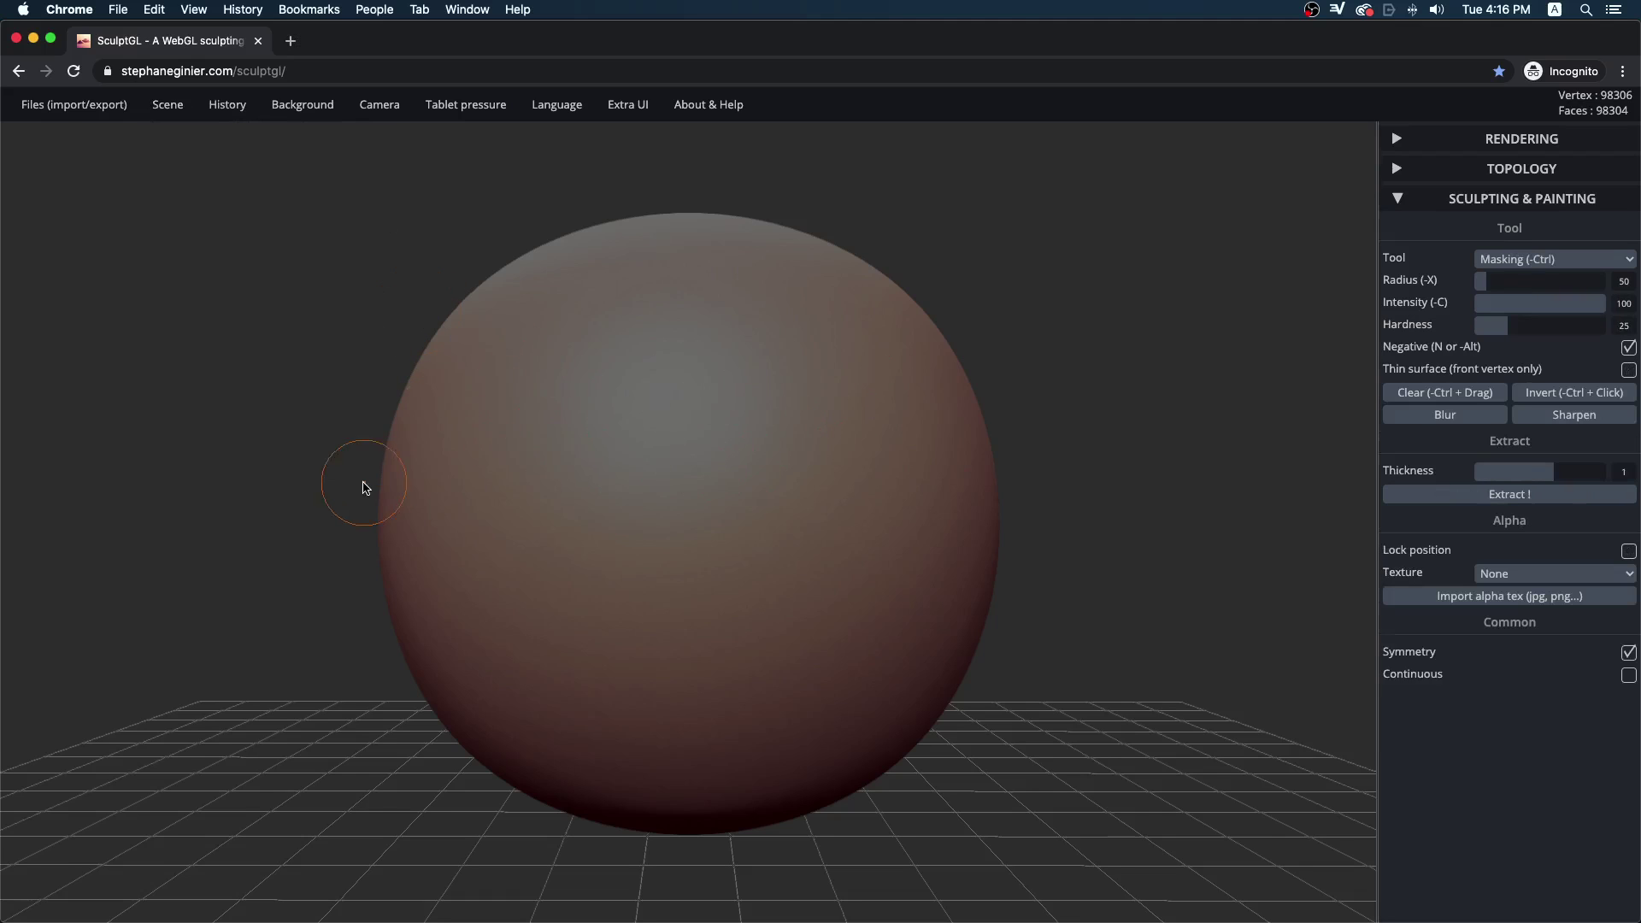
mouse_move(323, 475)
mouse_down()
mouse_move(307, 475)
mouse_move(337, 487)
mouse_move(341, 511)
mouse_up()
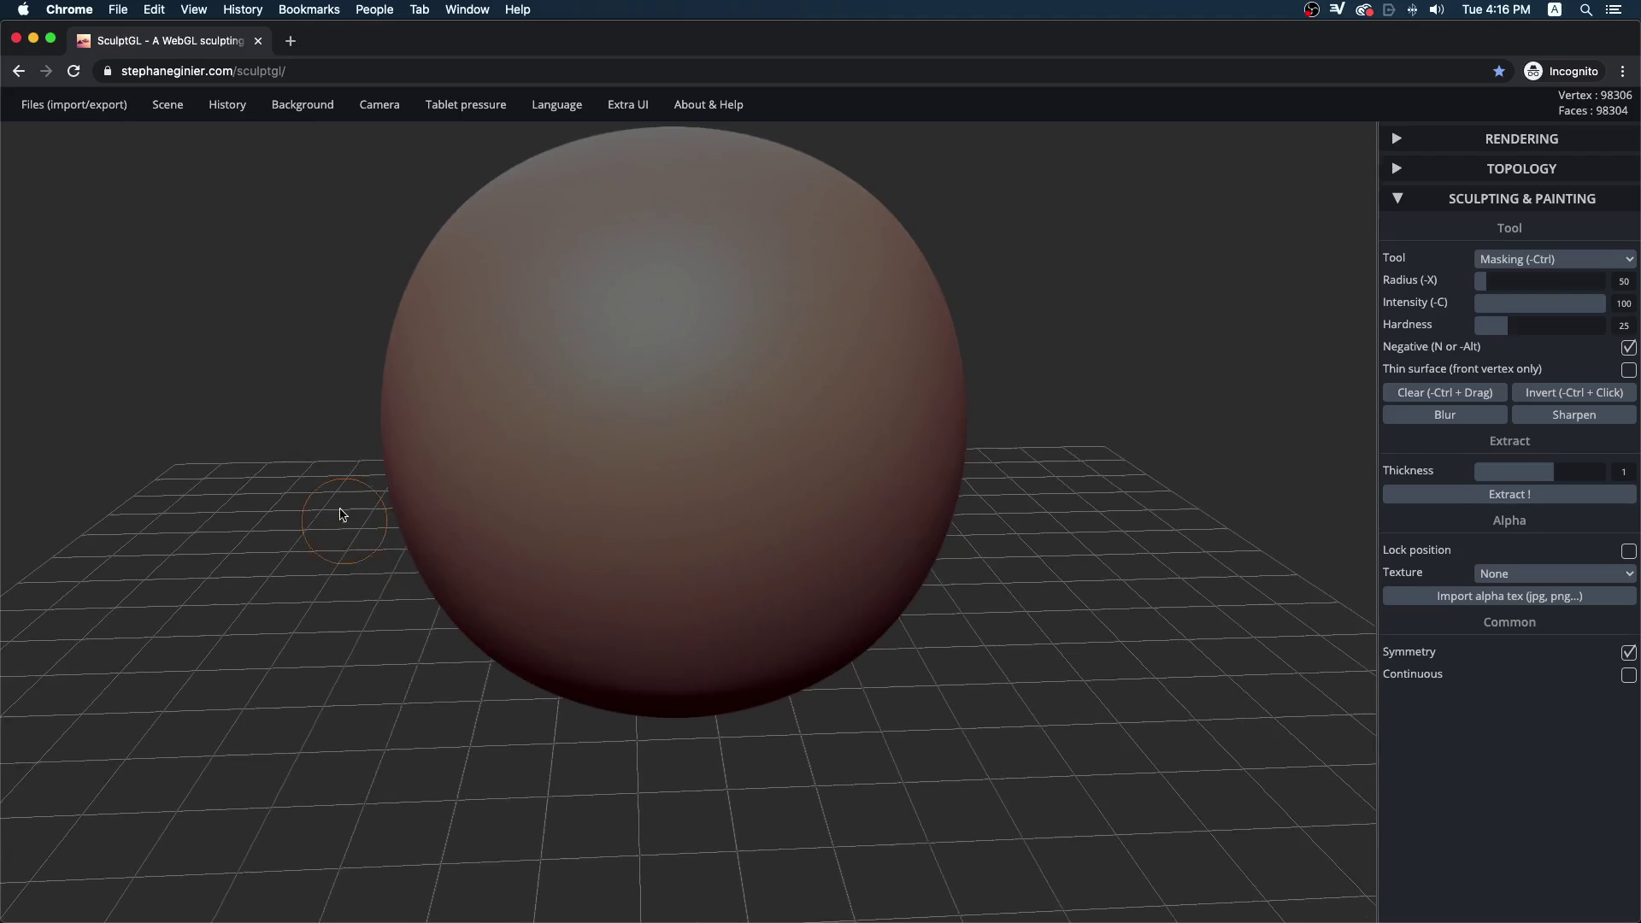
drag(1047, 255, 899, 271)
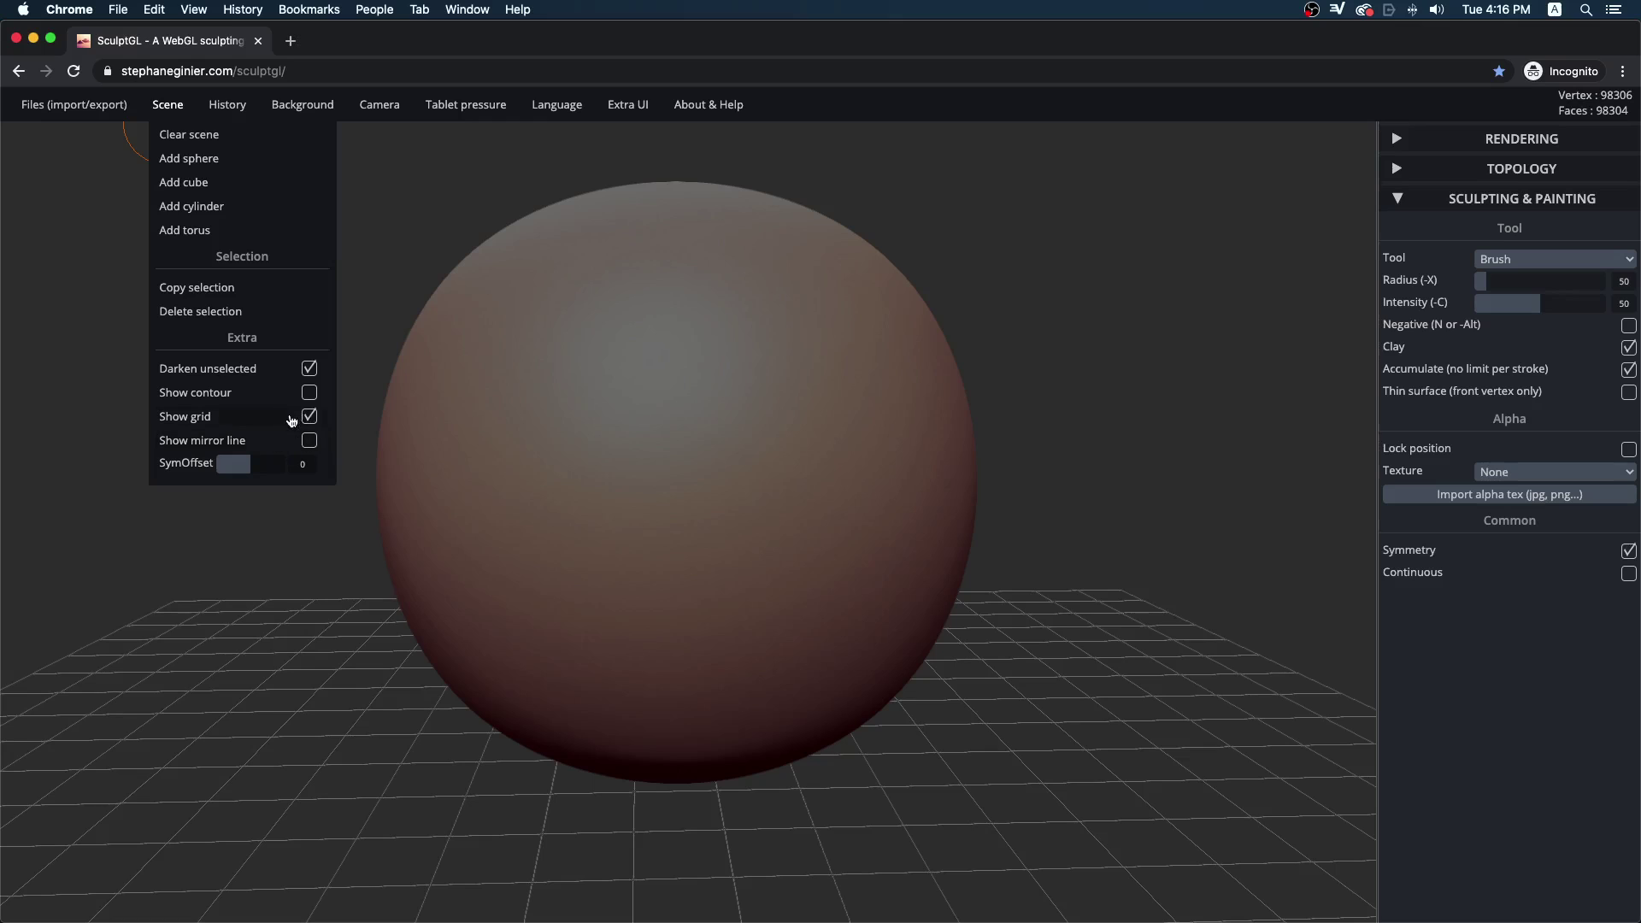
key(ctrl)
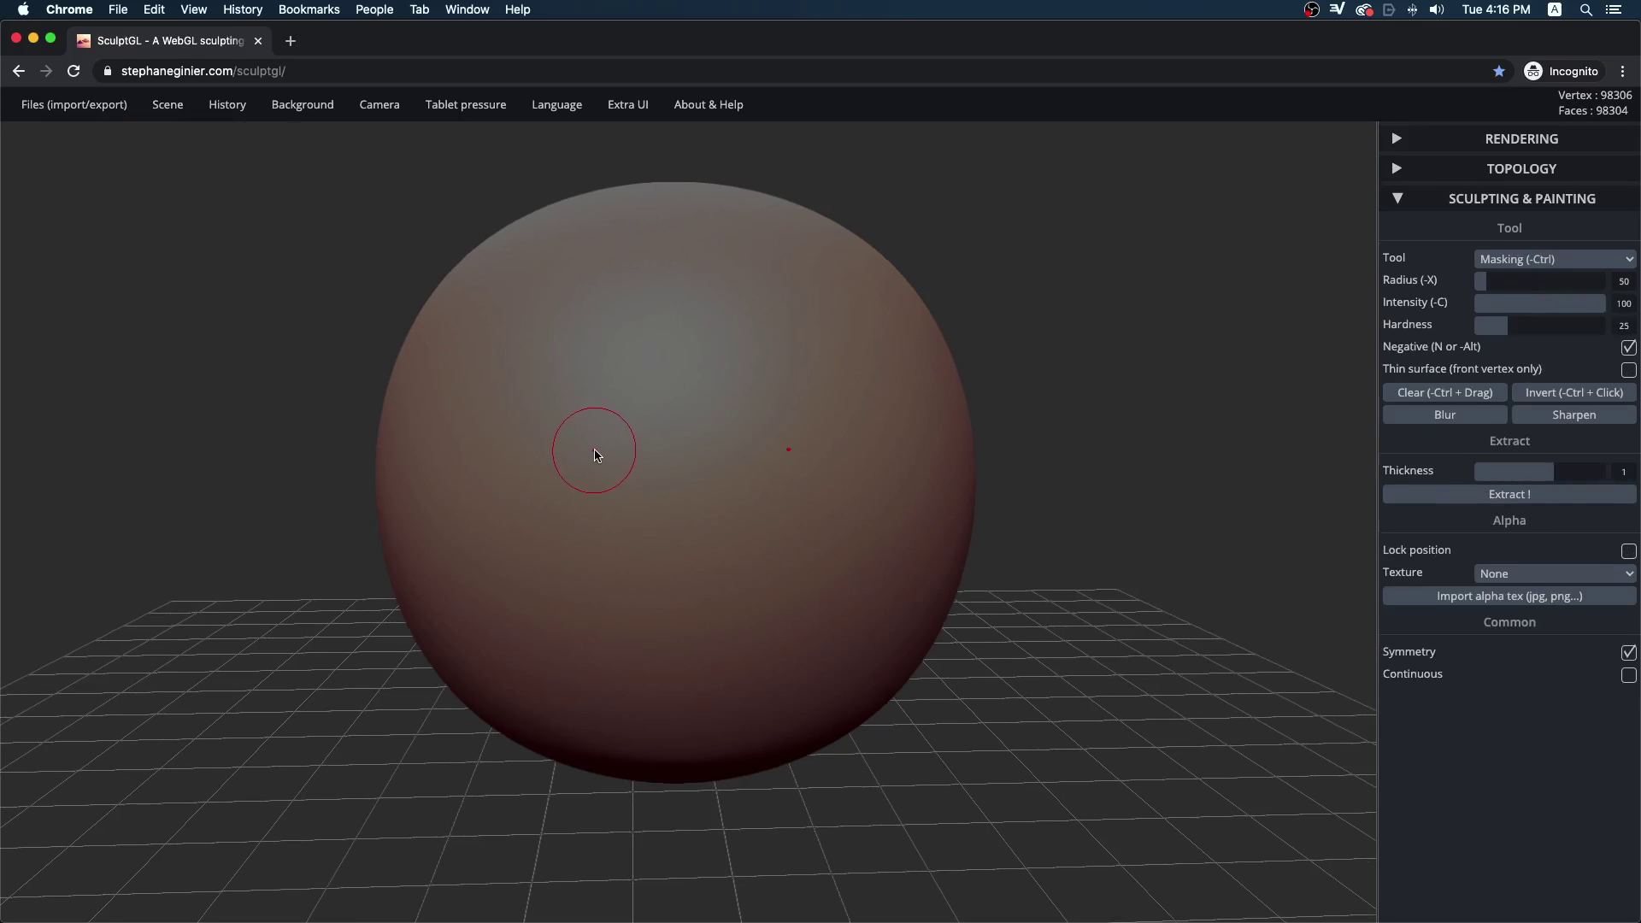
key(alt)
key(super)
ctrl+drag(608, 432, 608, 432)
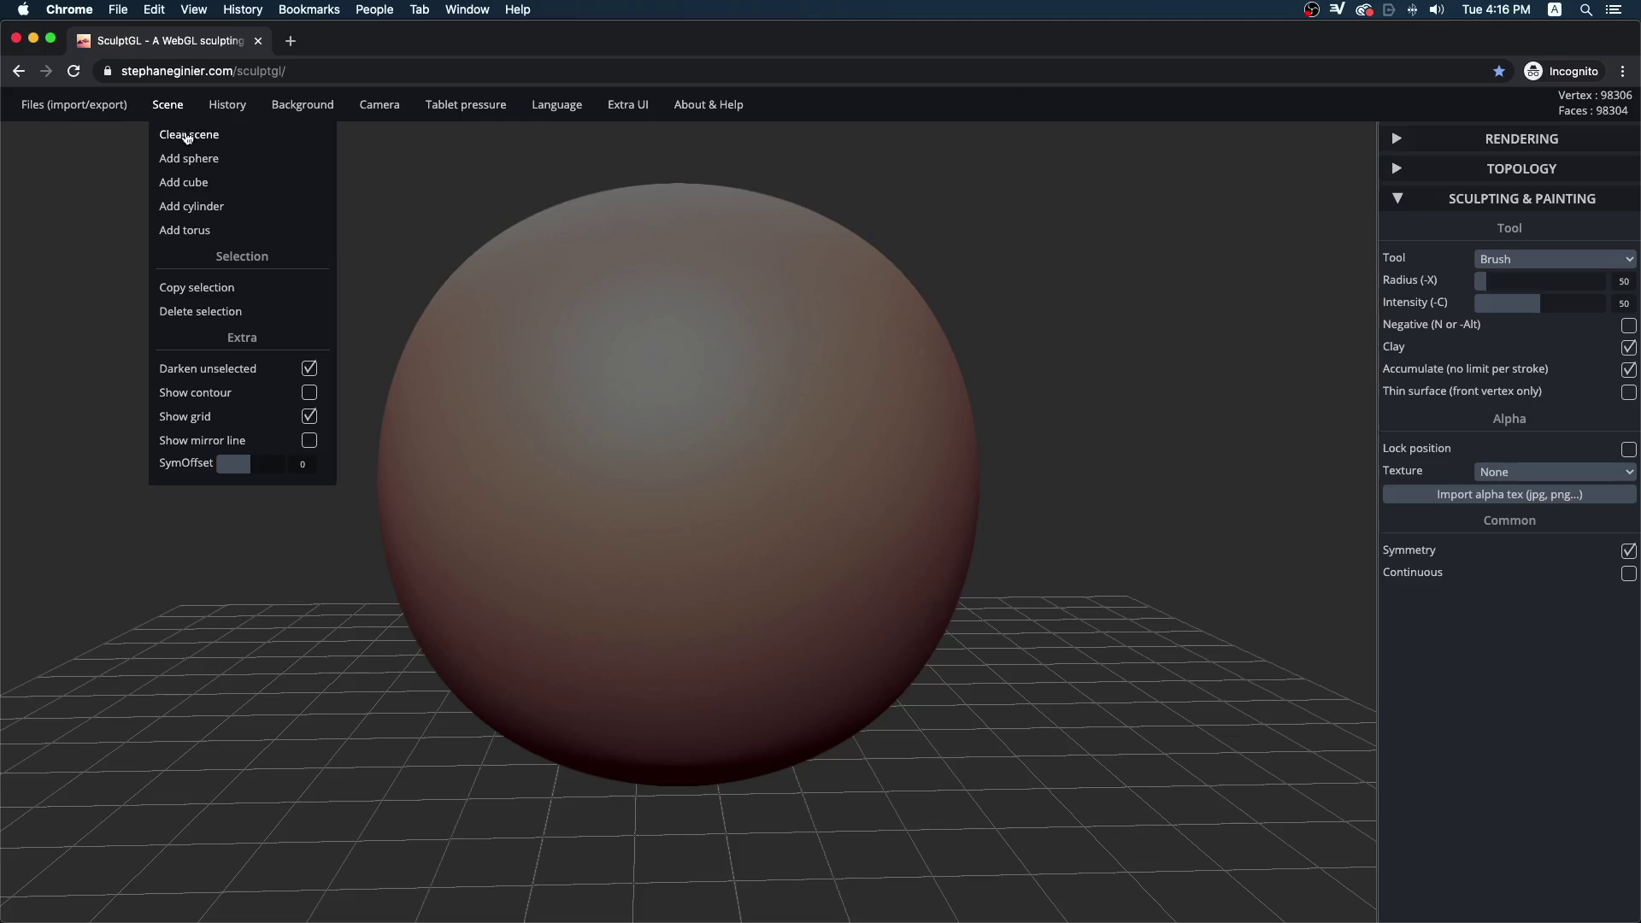
- Clear the masked sphere from the scene and add a cube
click(187, 135)
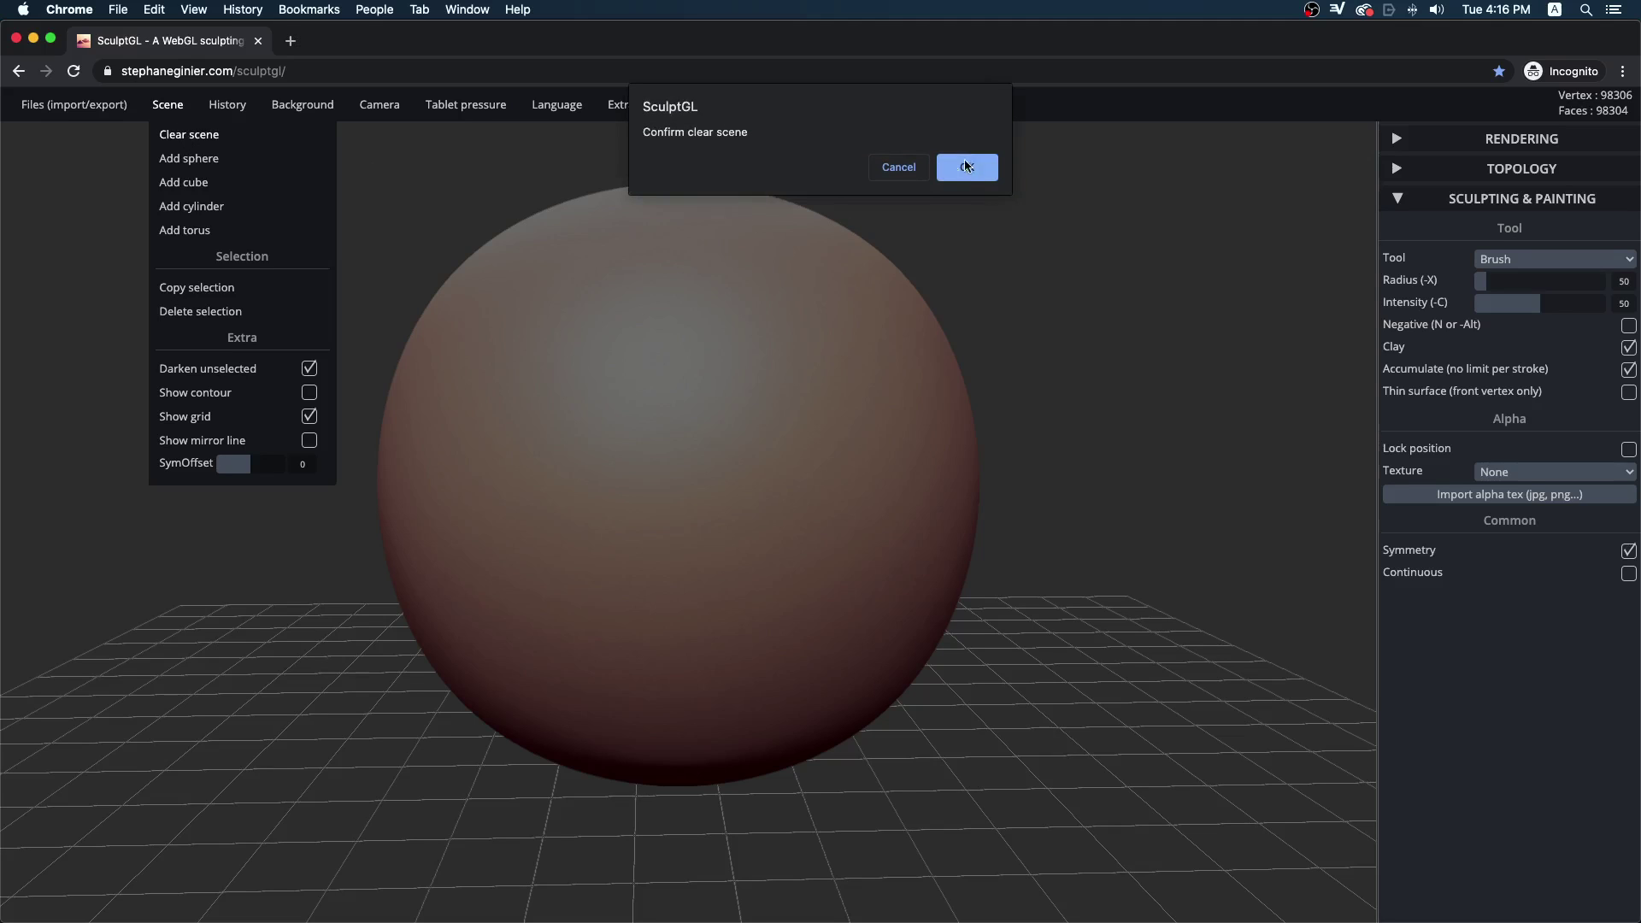
click(965, 166)
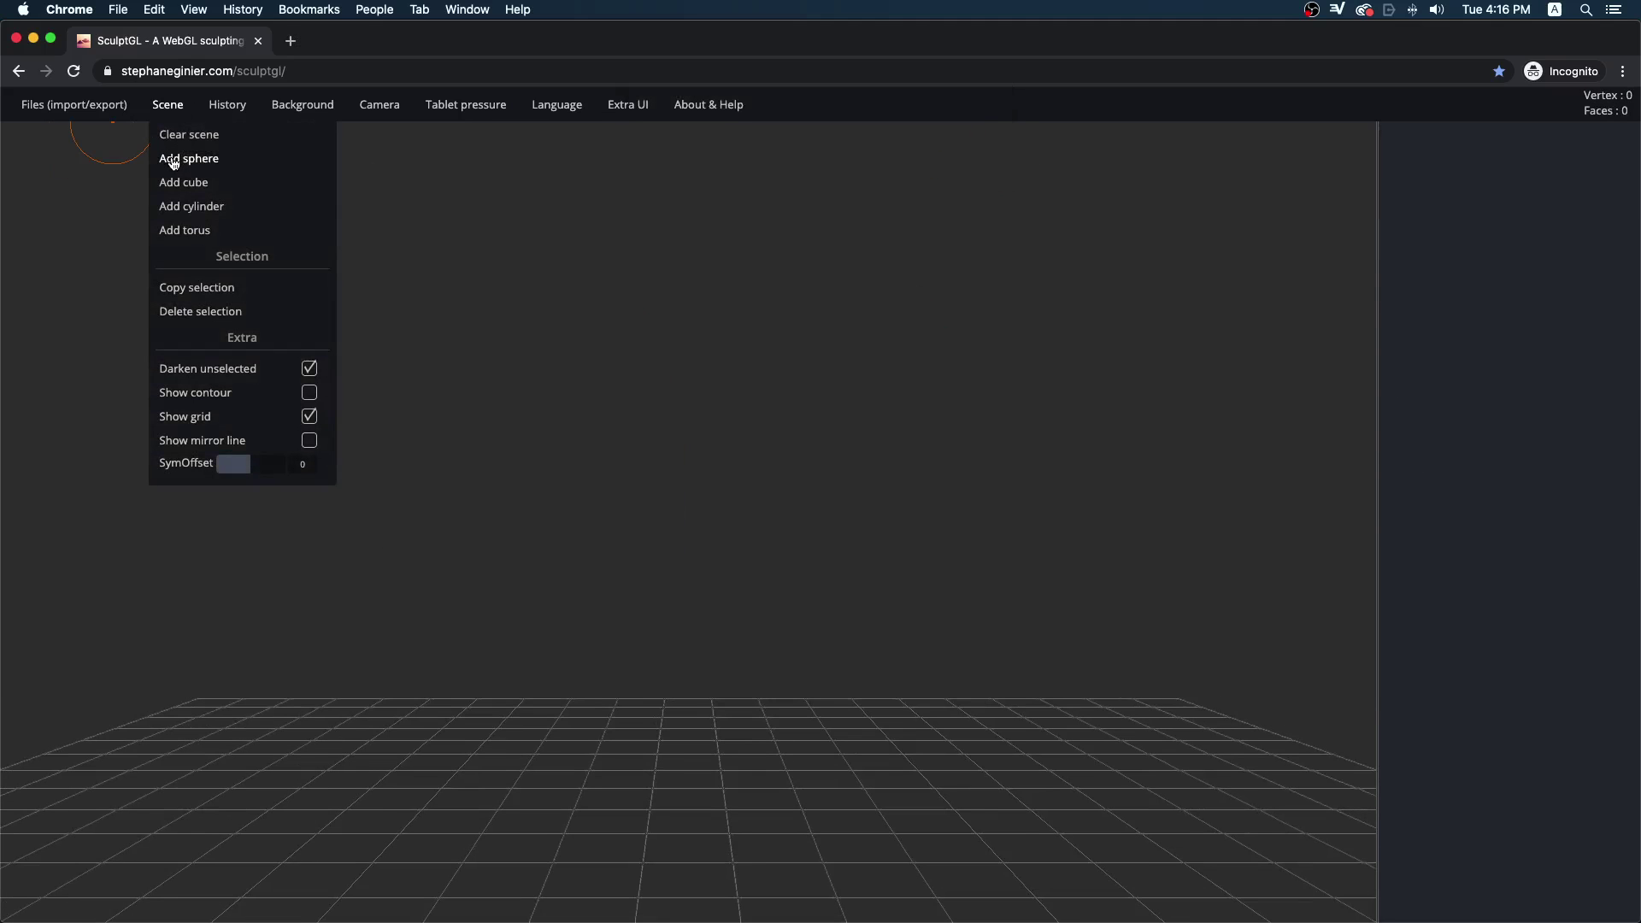
click(177, 183)
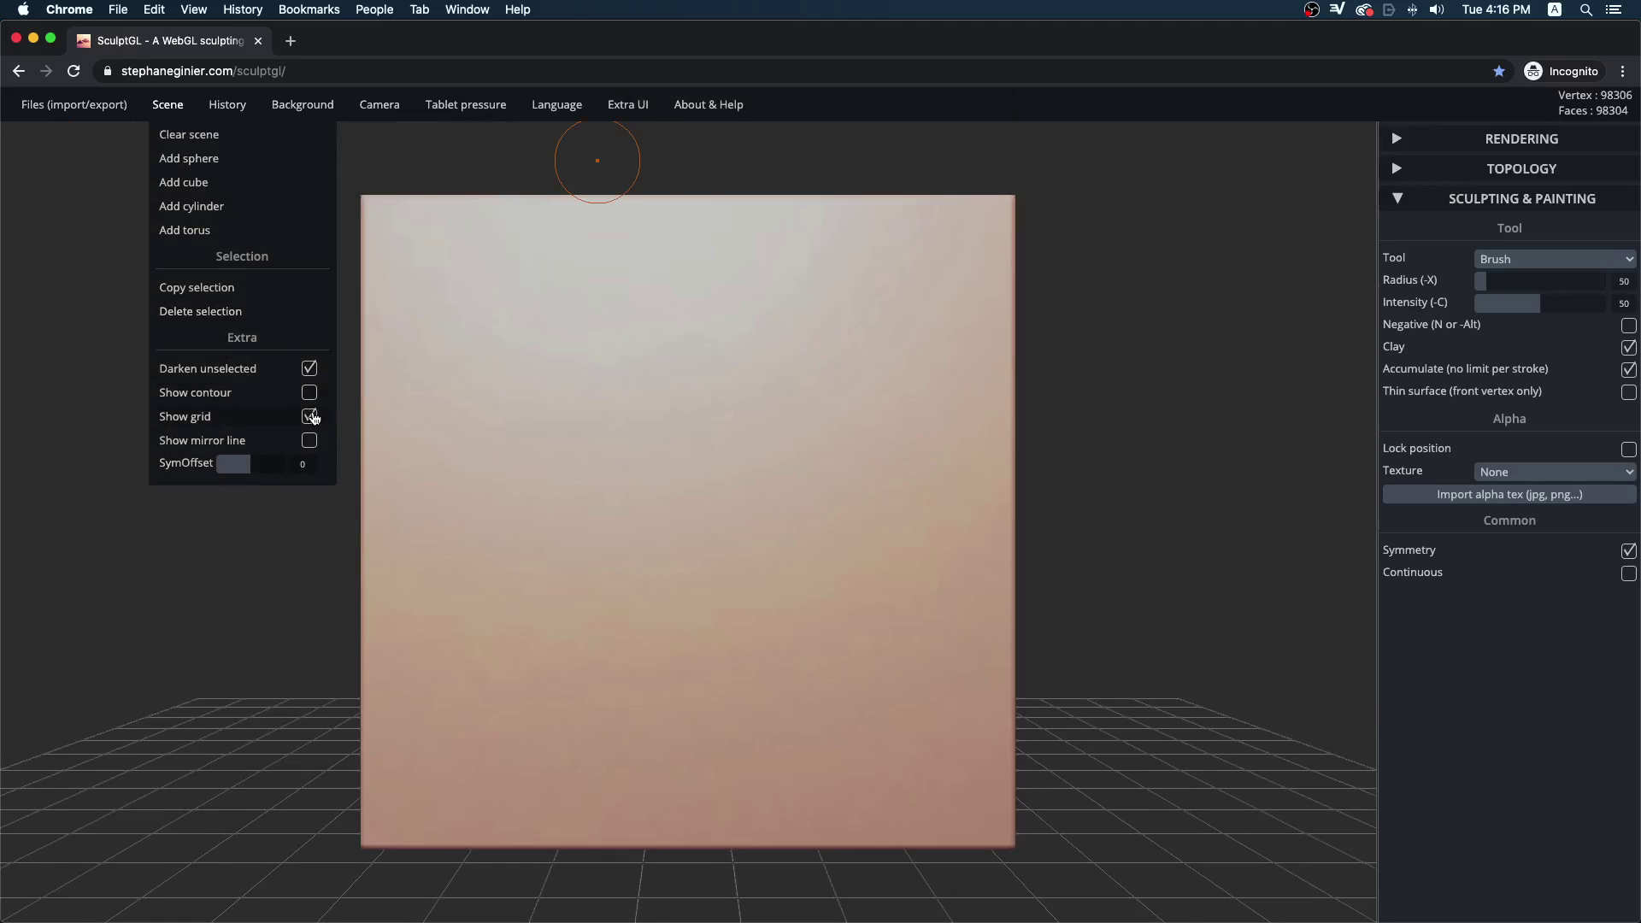
- Inspect the cube's contour outline from several angles and turn the contour display off
mouse_move(1117, 356)
mouse_down()
mouse_move(1034, 326)
mouse_move(969, 366)
mouse_move(978, 351)
mouse_up()
key(ctrl)
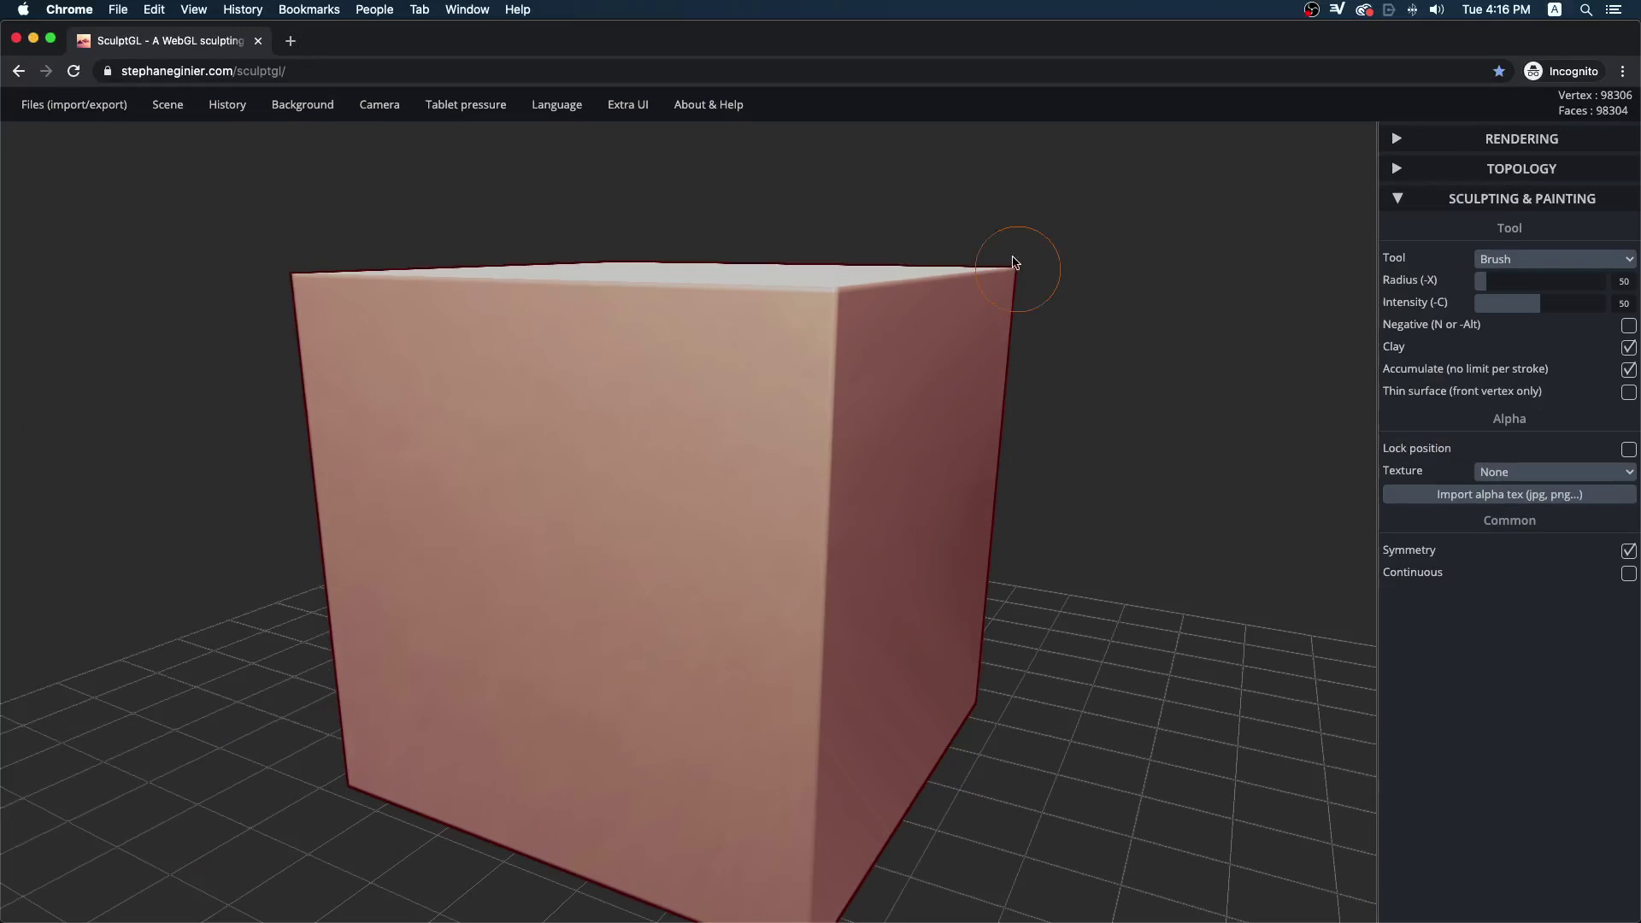
drag(1234, 389, 1615, 446)
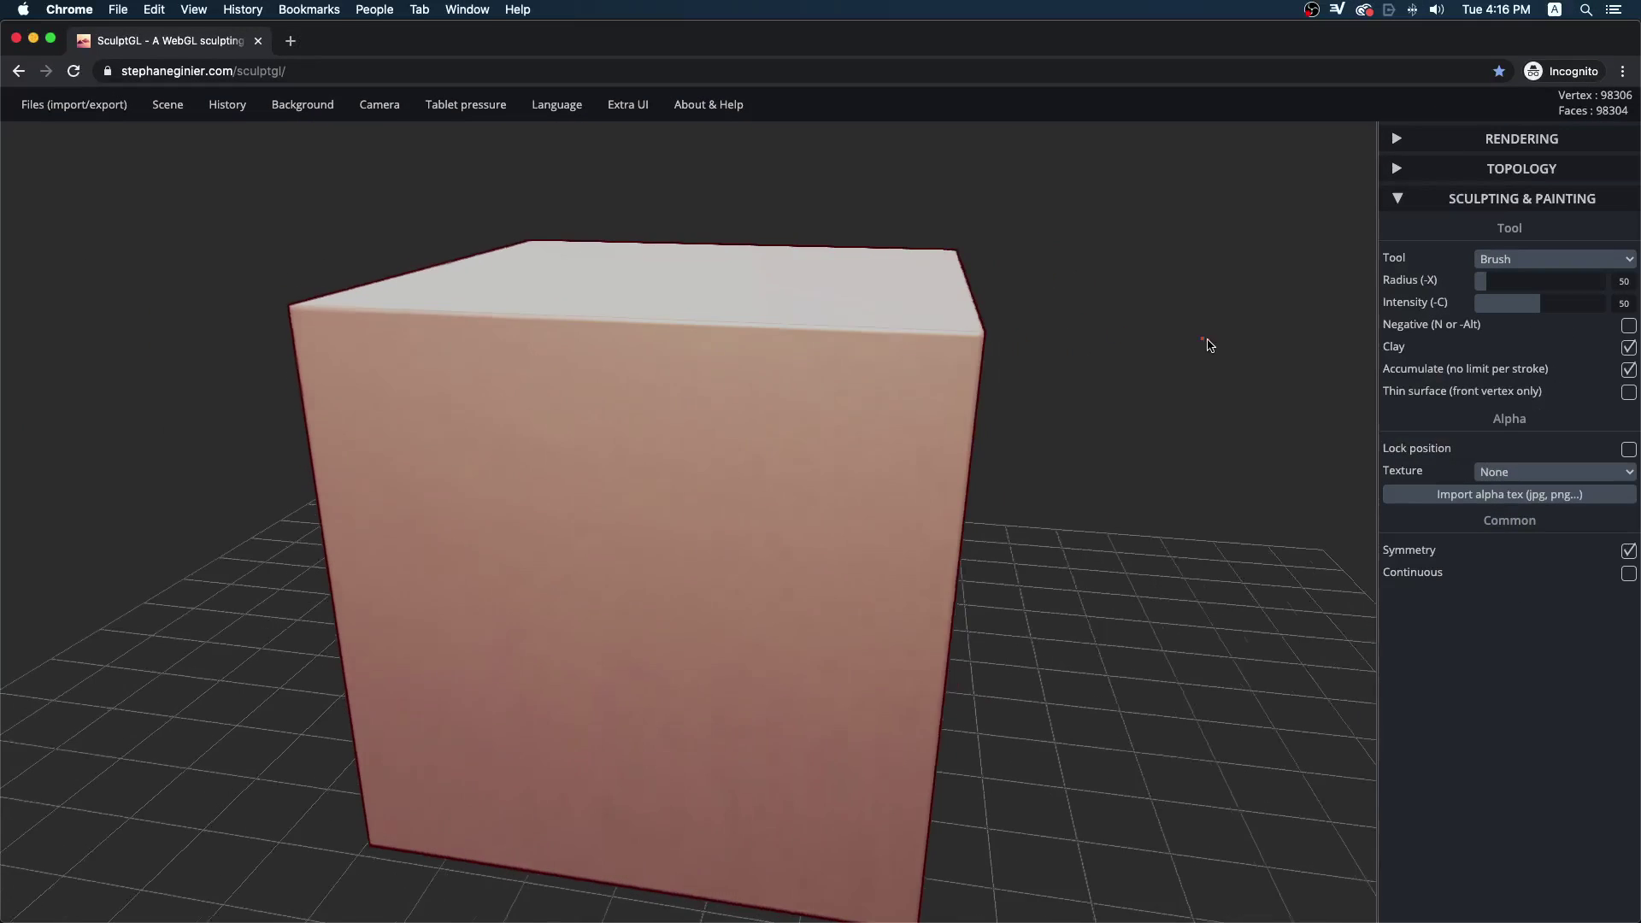
drag(1208, 344, 1180, 322)
mouse_move(167, 104)
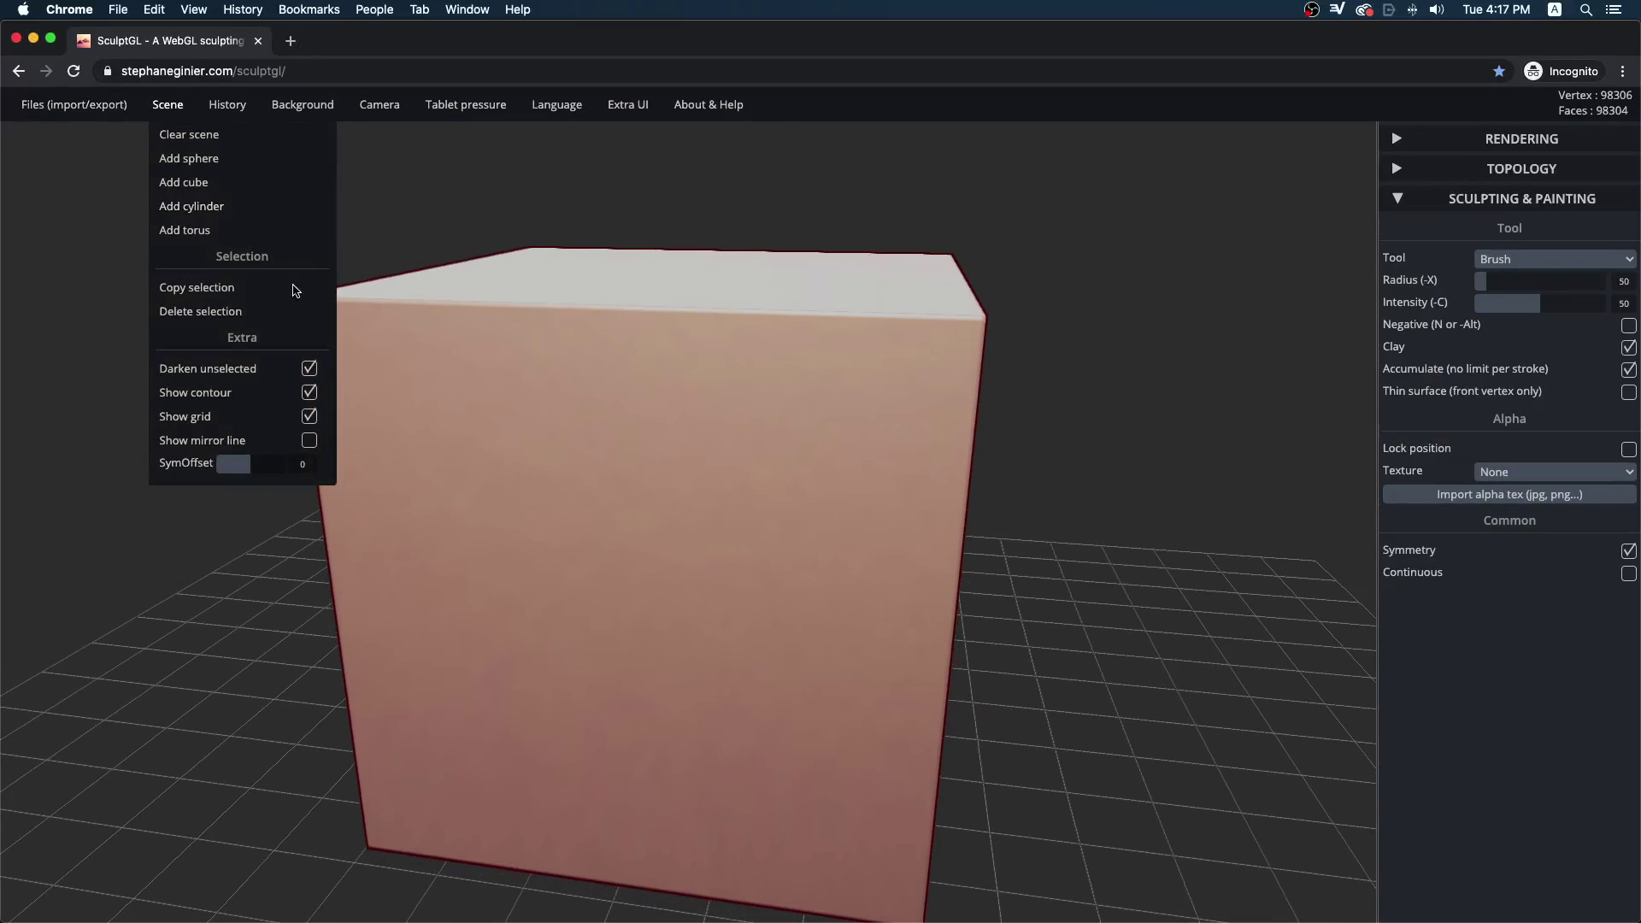
click(309, 395)
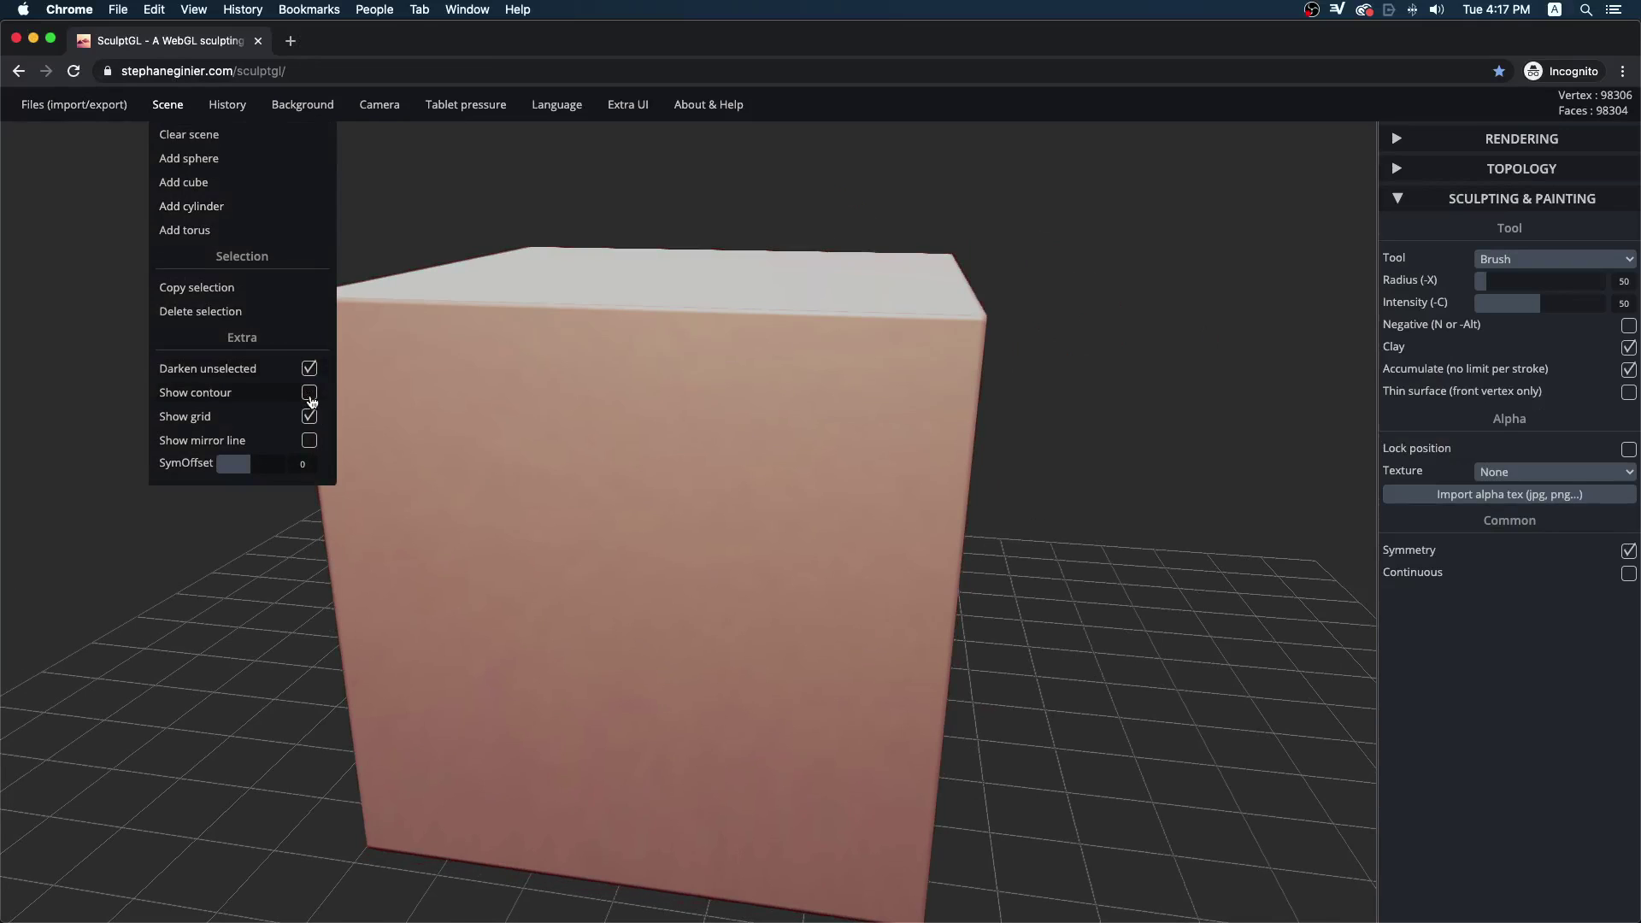
drag(278, 652, 305, 637)
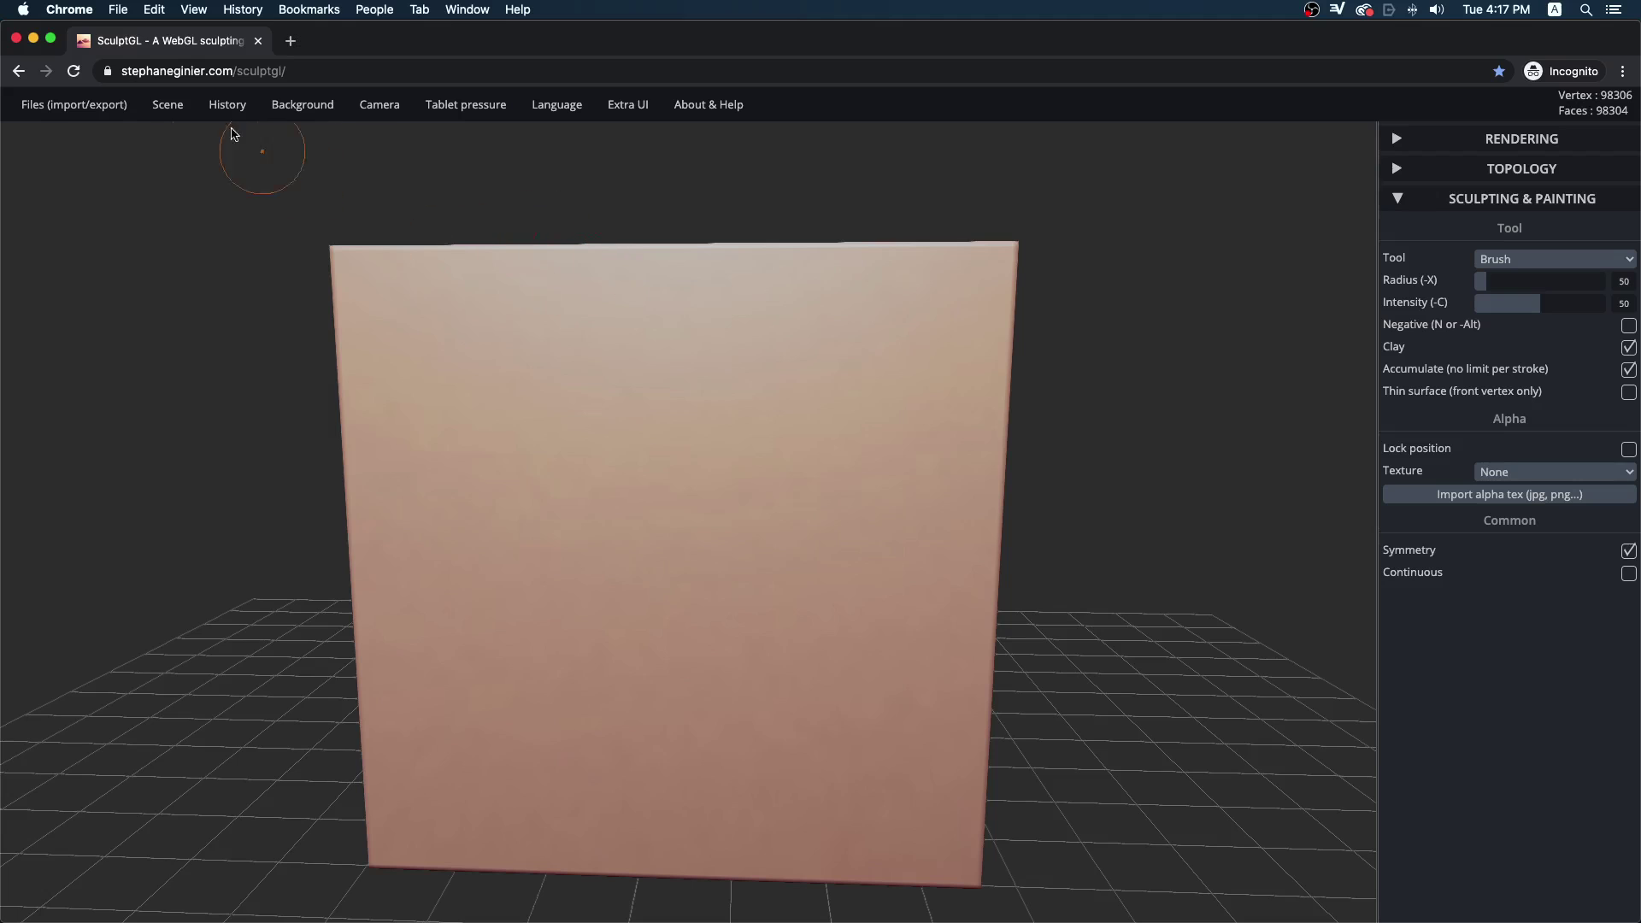
- Invert the mask on the cube, and toggle the ground grid off and back on
ctrl+click(621, 195)
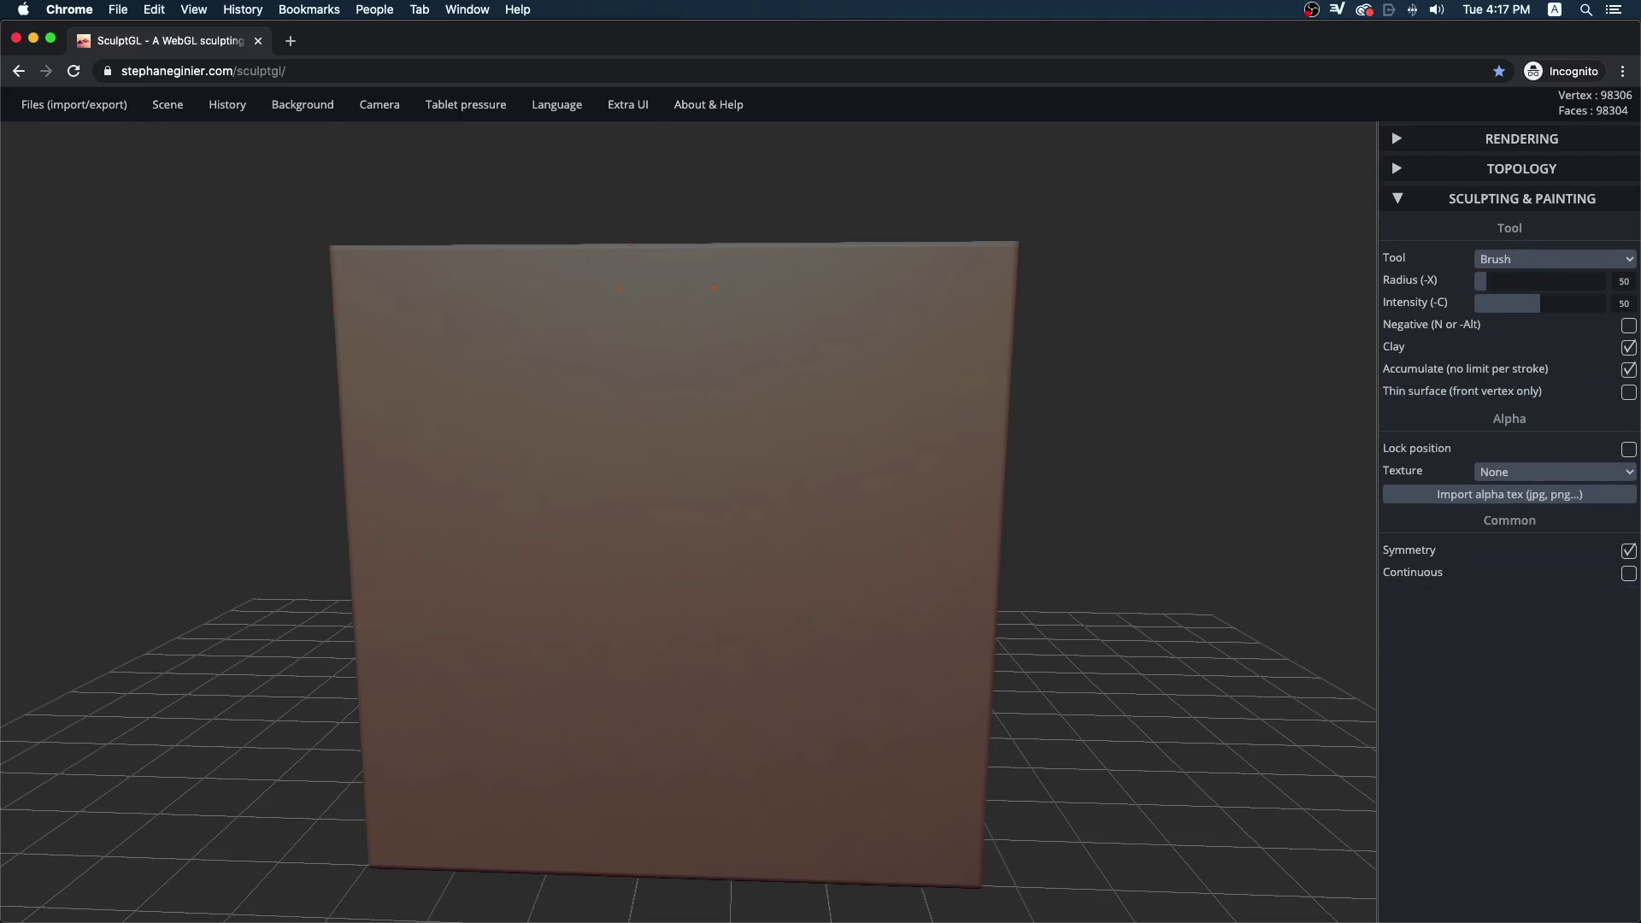
key(ctrl)
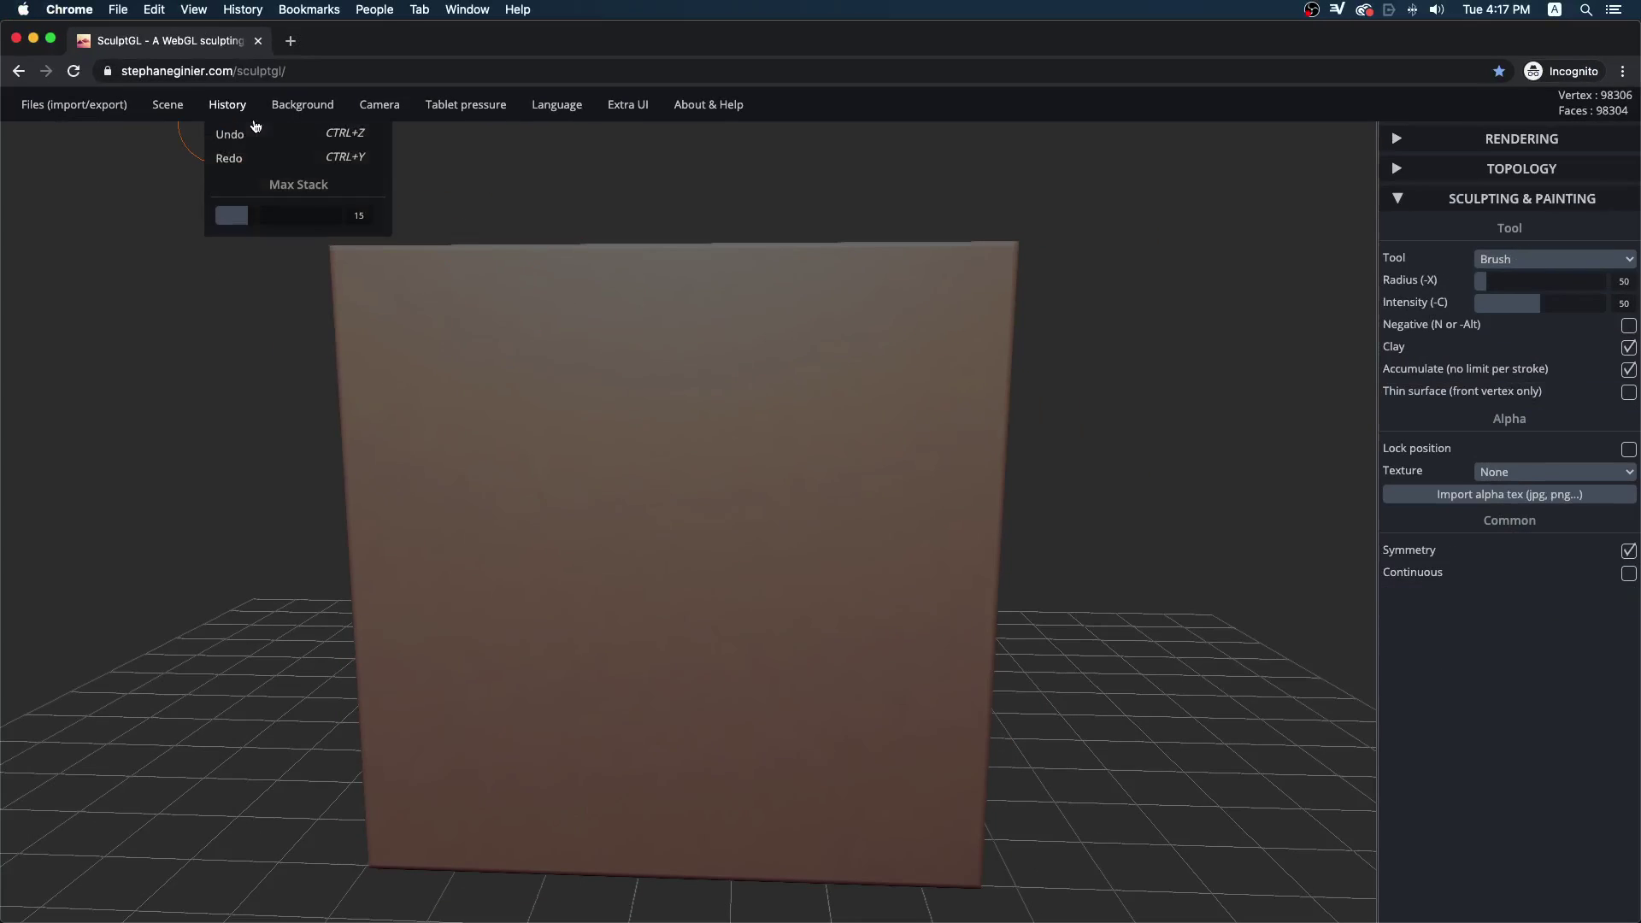
mouse_move(168, 104)
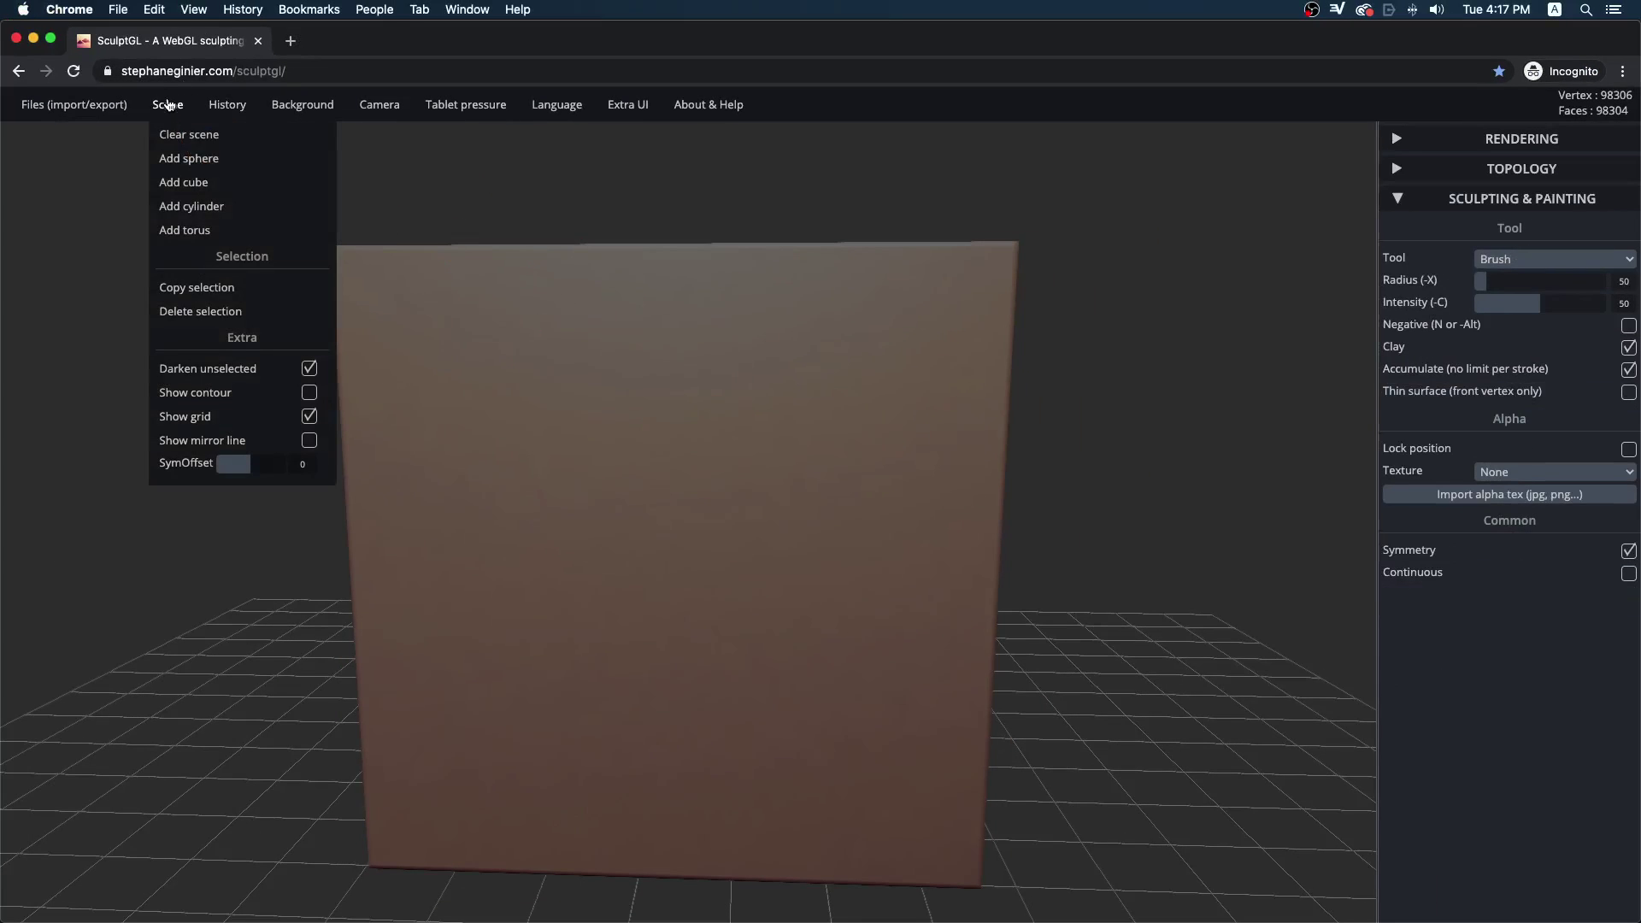
click(307, 417)
drag(143, 915, 220, 879)
mouse_move(175, 104)
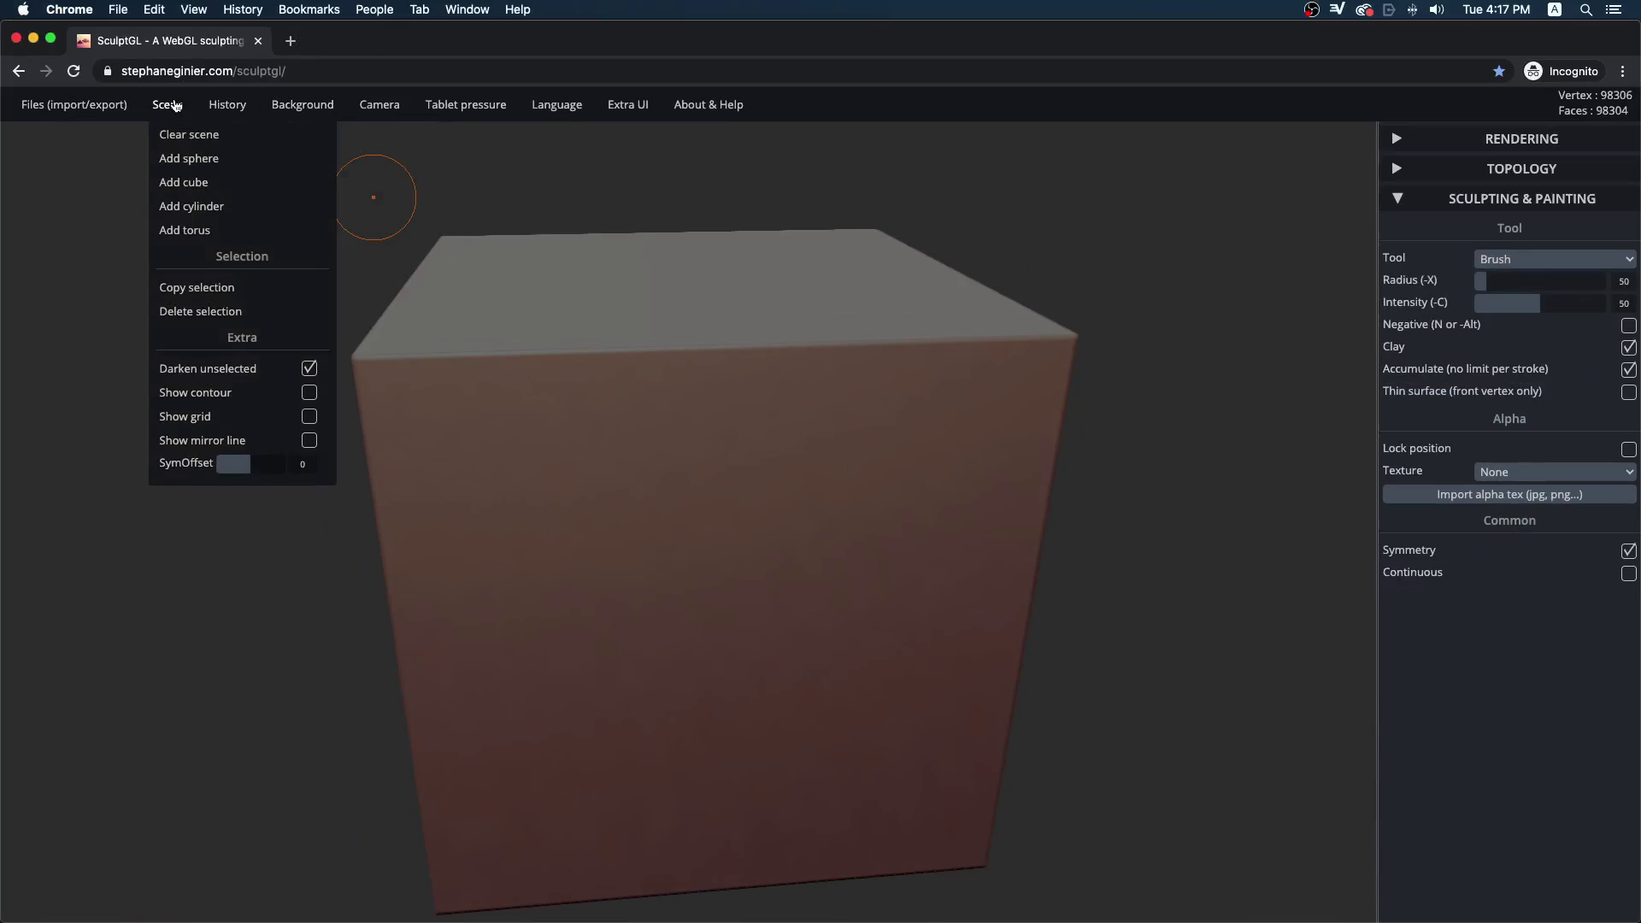
click(308, 417)
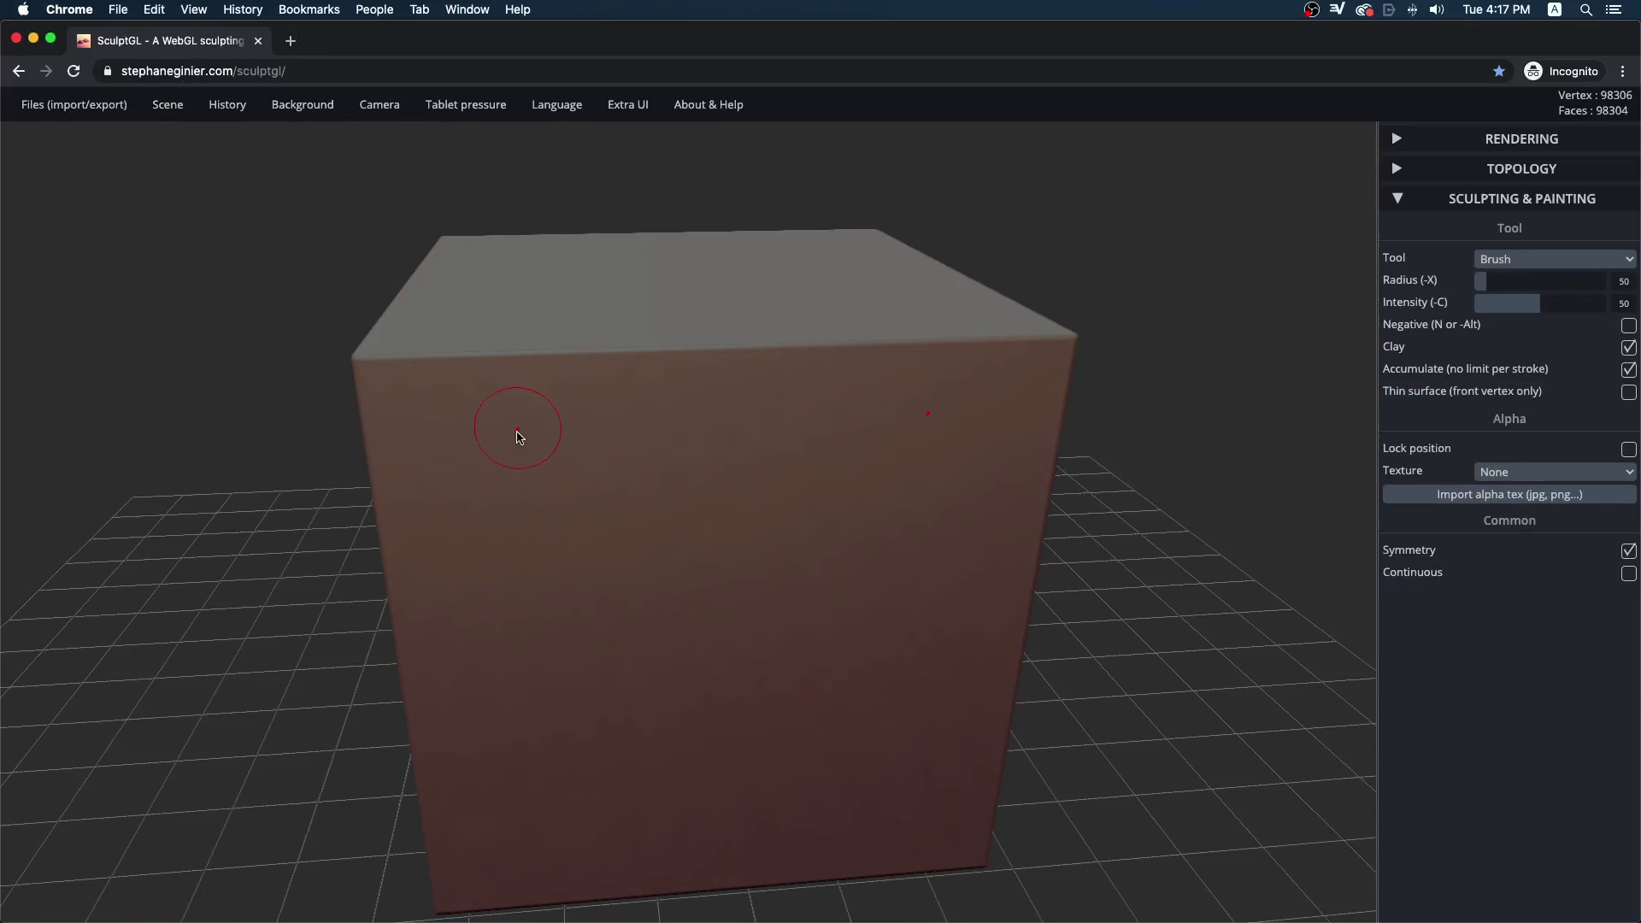
key(ctrl)
double_click(549, 424)
key(ctrl)
key(alt)
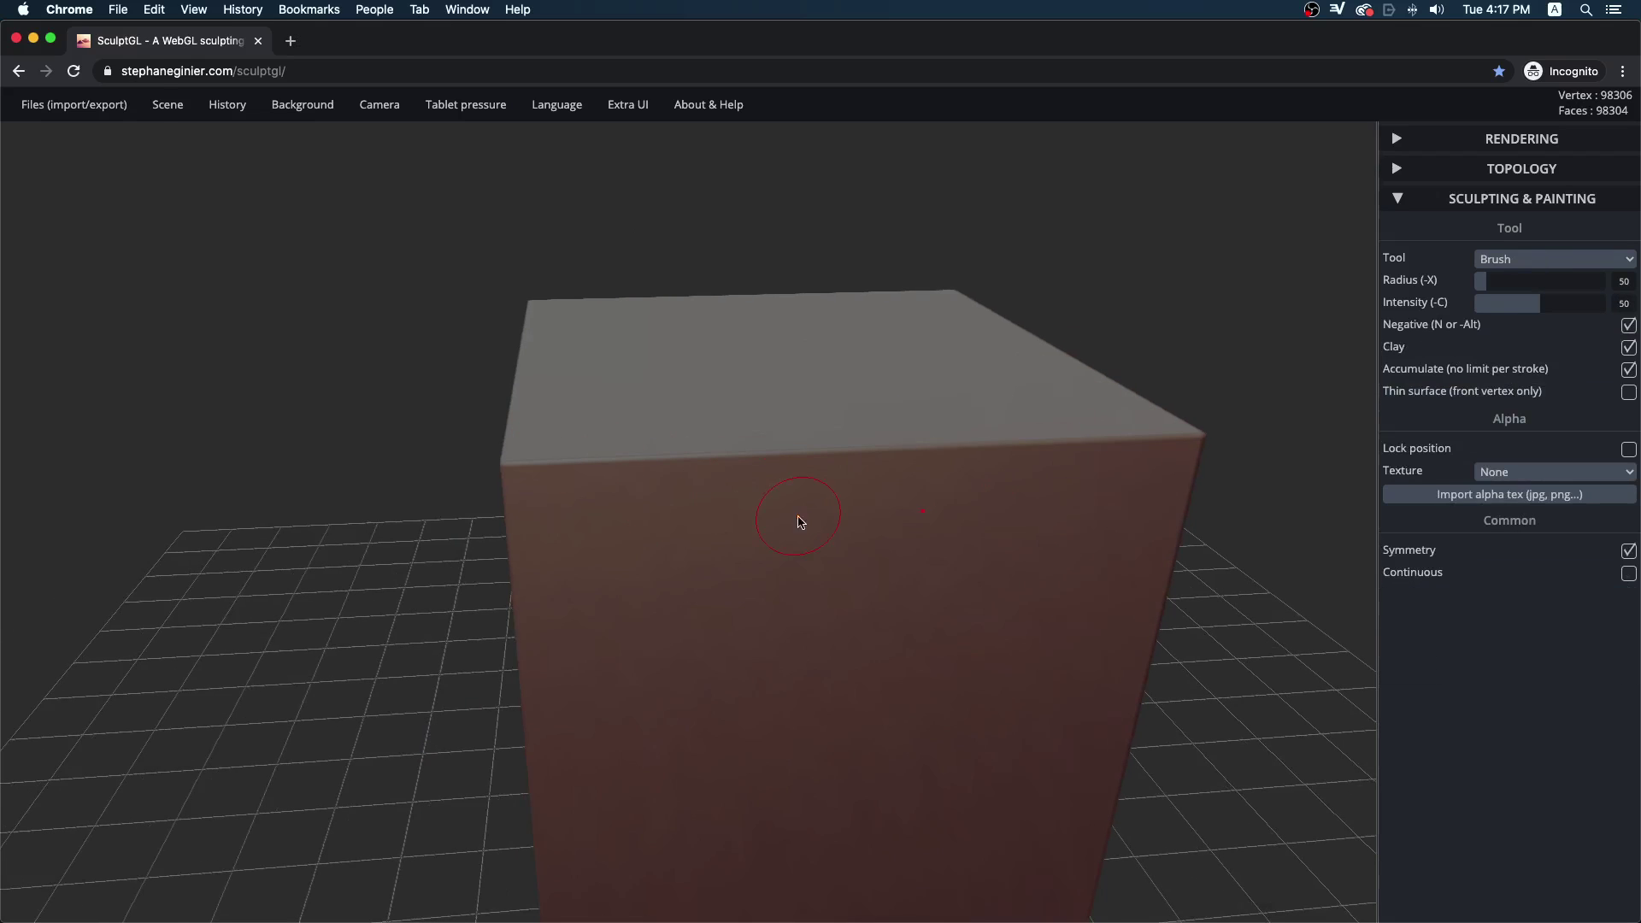
key(ctrl)
key(ctrl)
double_click(1022, 544)
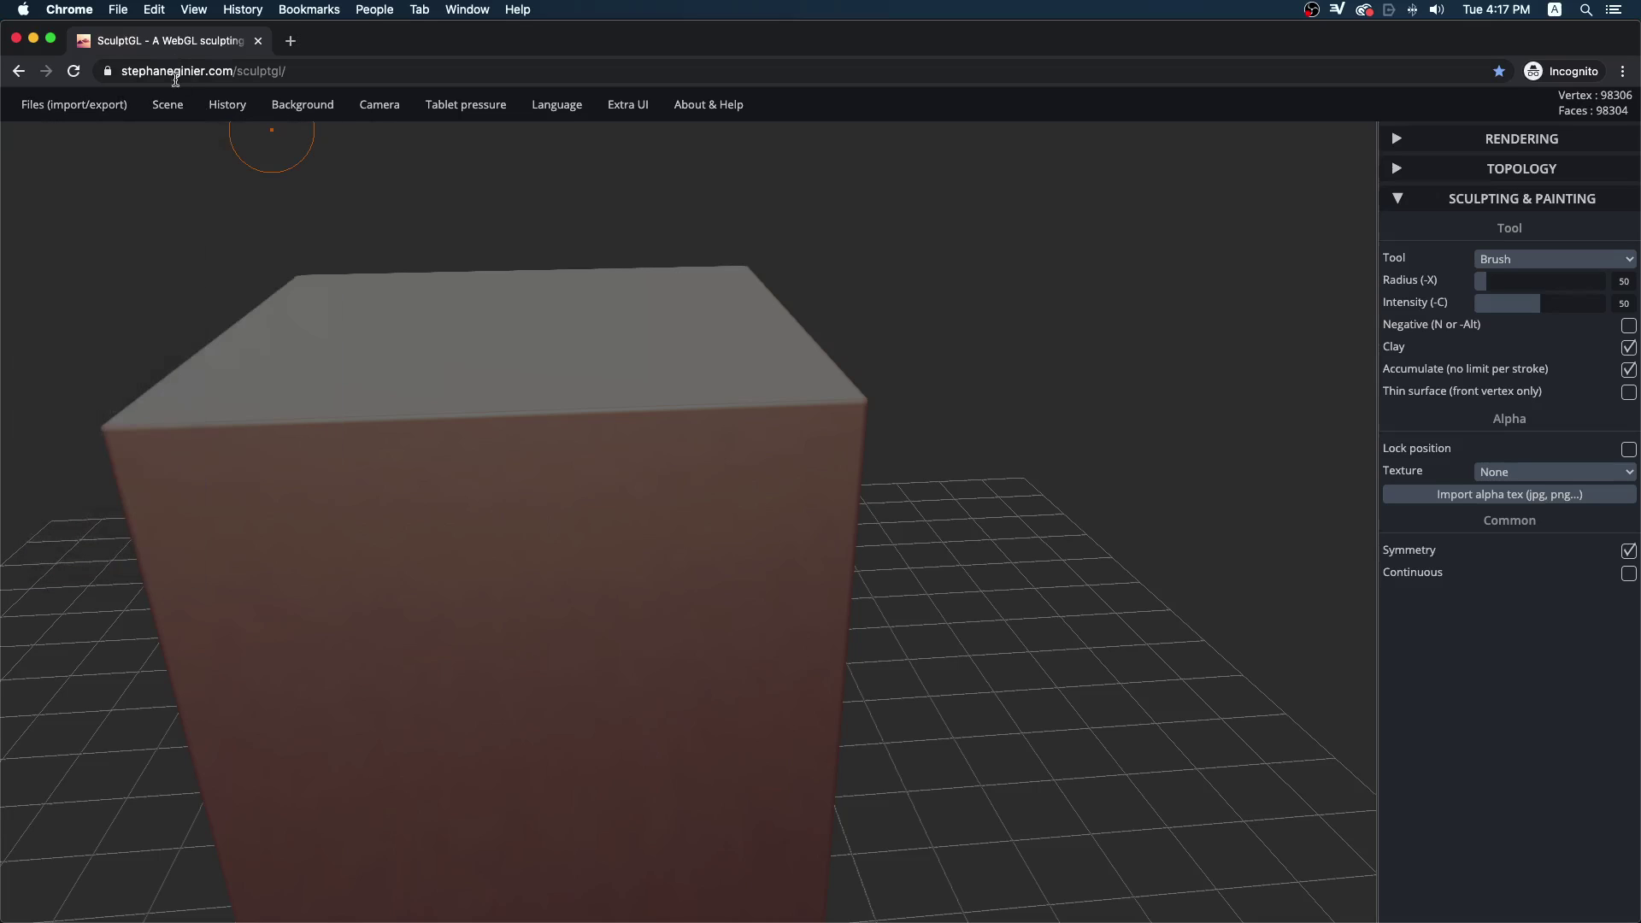
- Clear the cube from the scene and add a new sphere
mouse_move(168, 105)
click(189, 135)
click(963, 163)
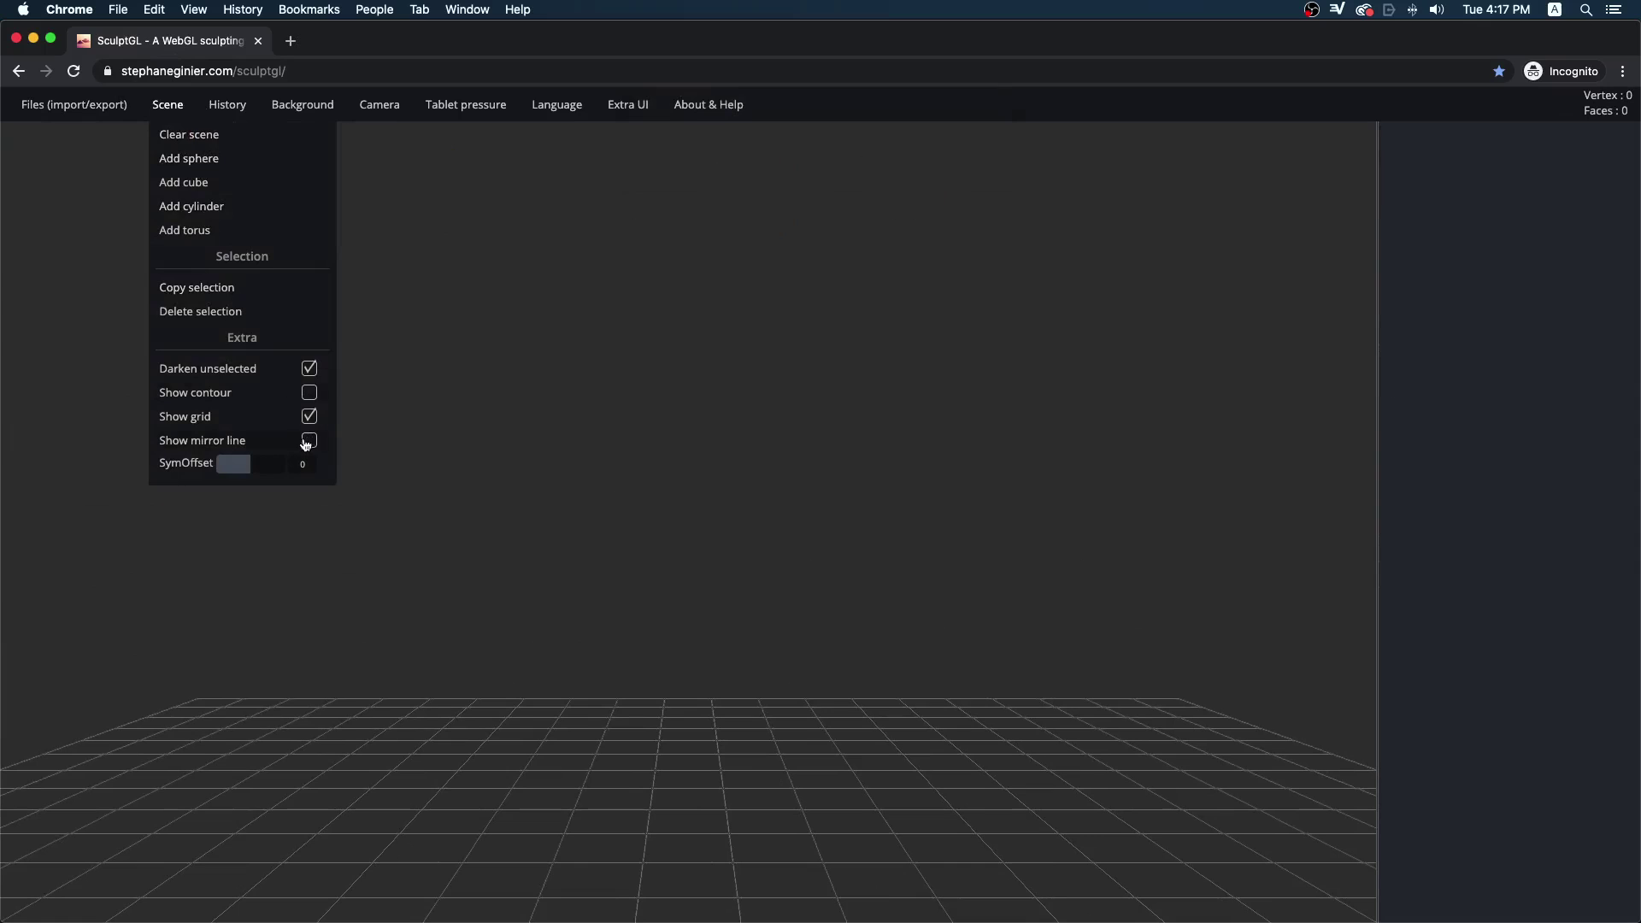
click(215, 159)
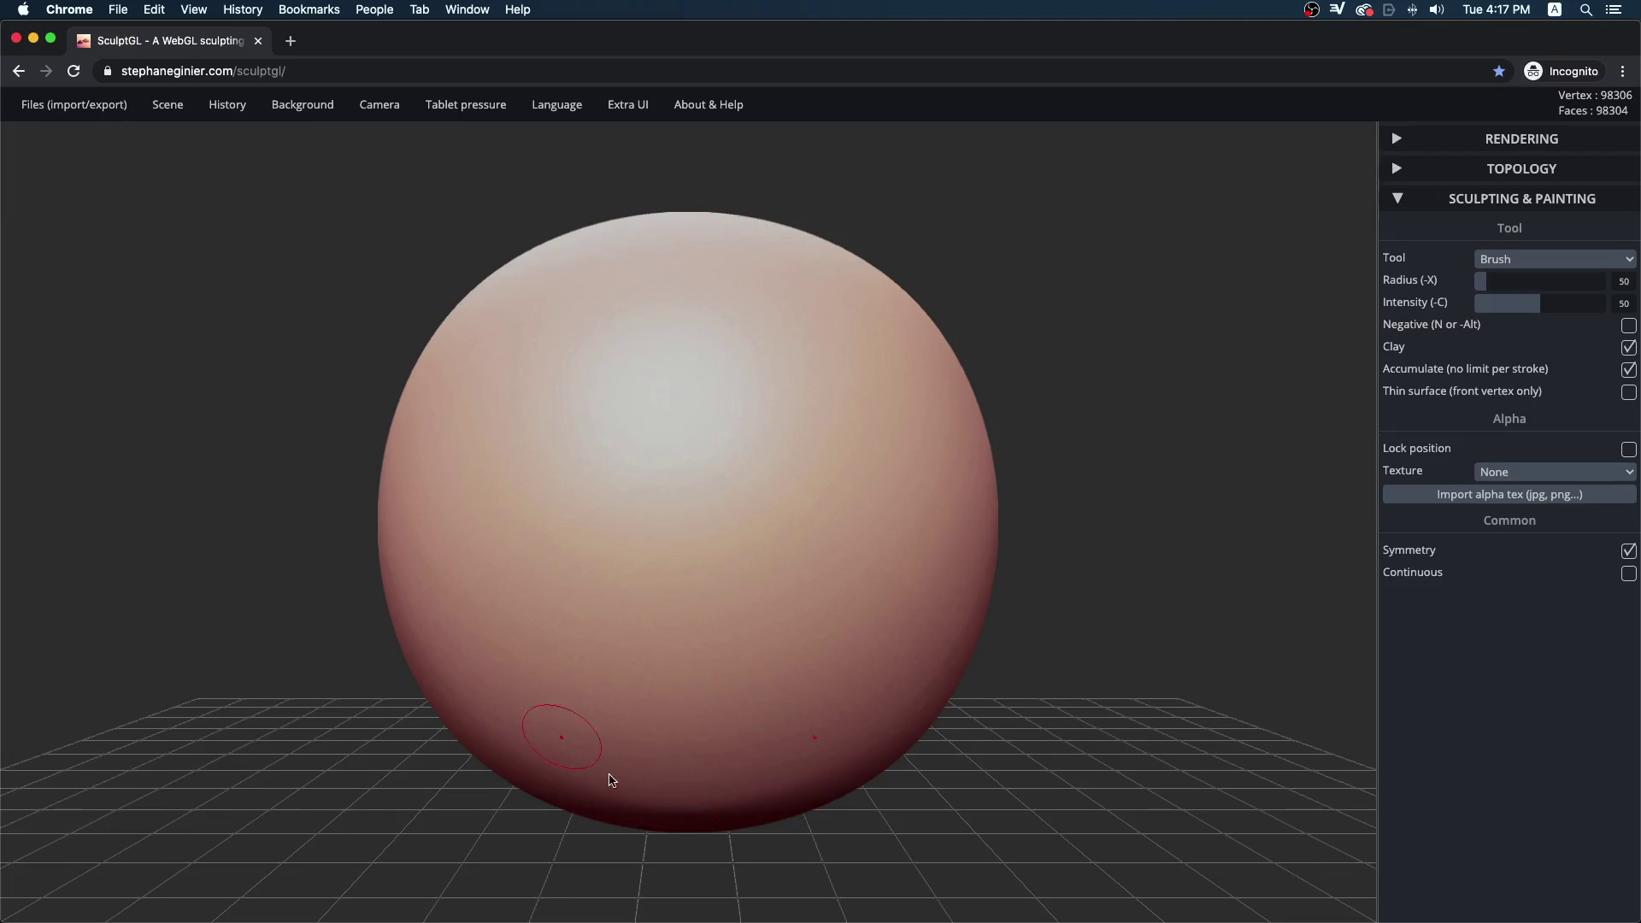
- Show the mirror line on the sphere and shift the sphere slightly sideways with the Transform tool
click(164, 106)
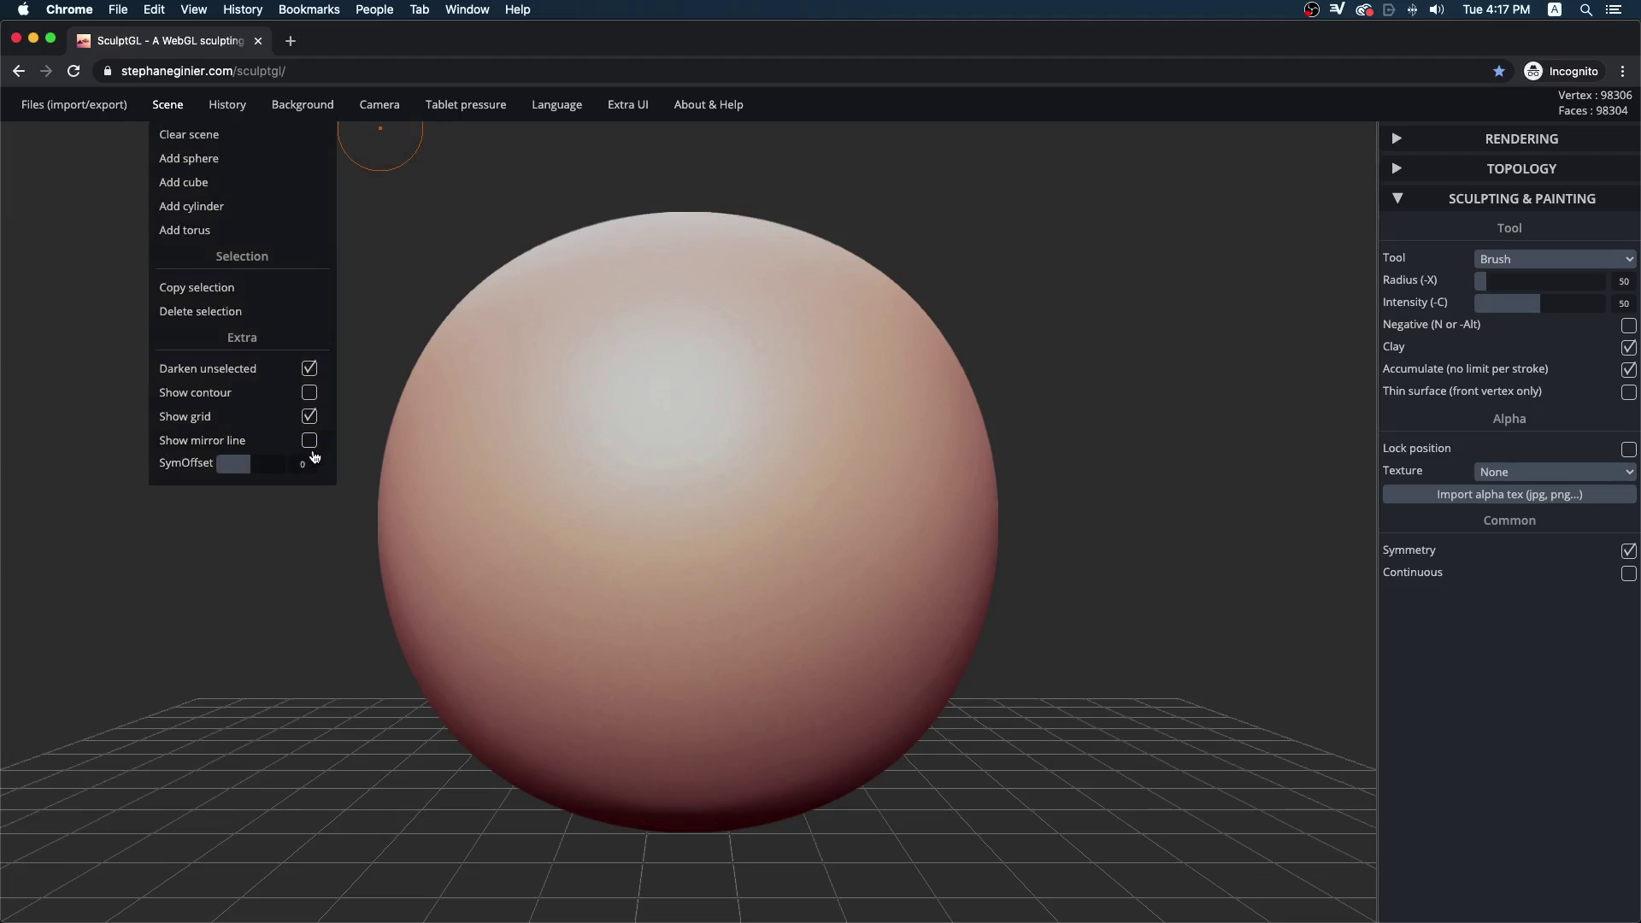
click(308, 441)
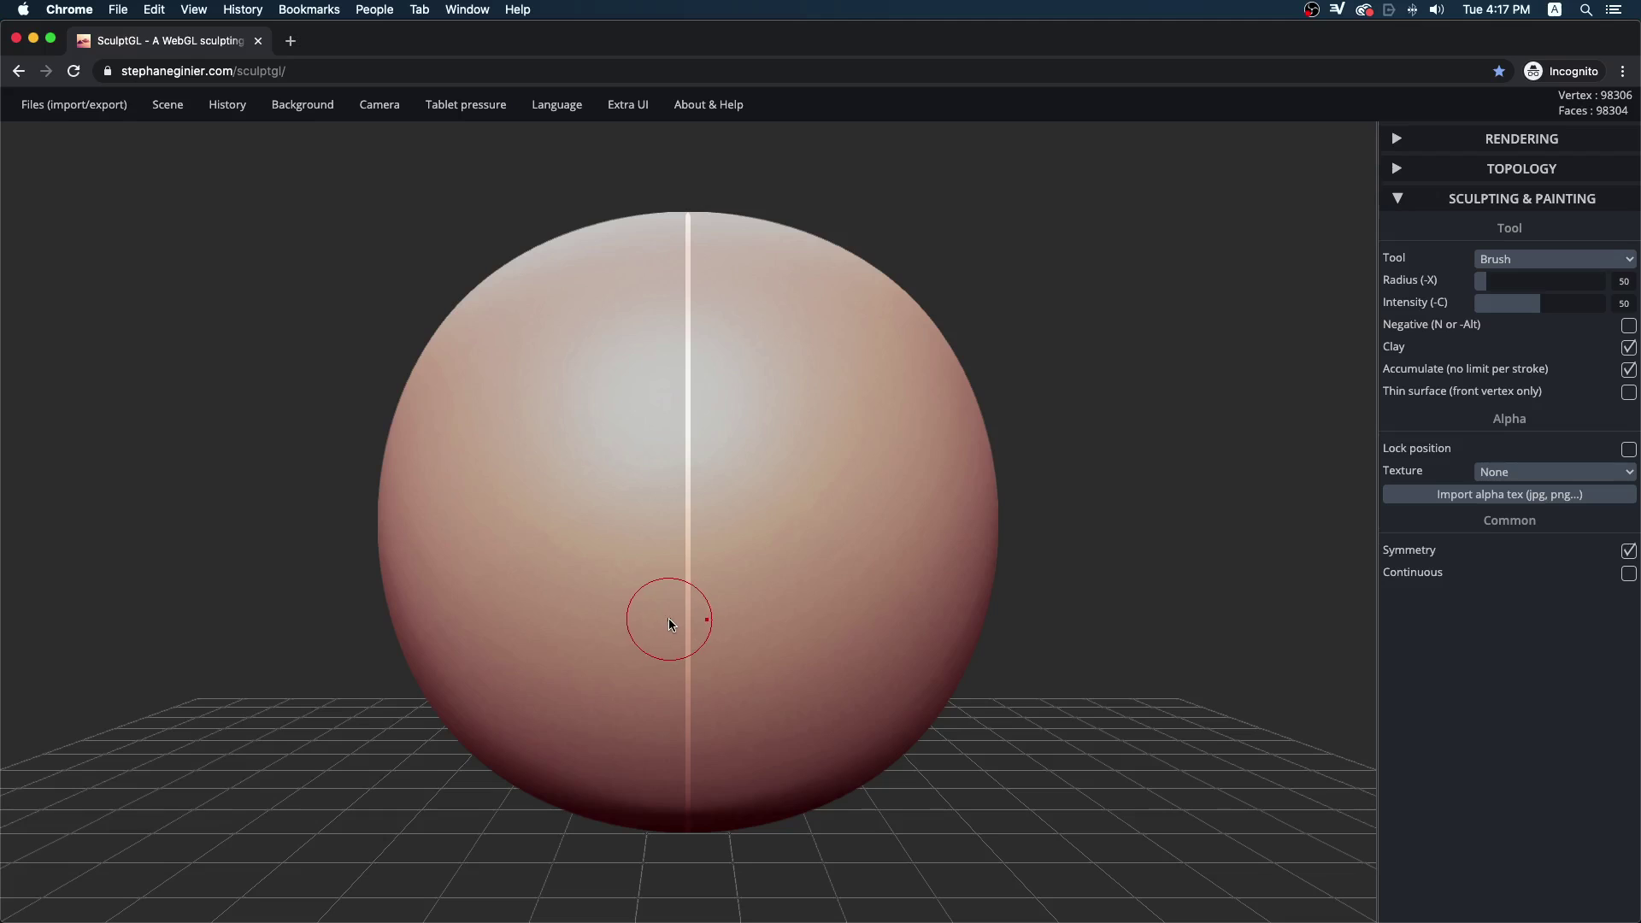
click(1580, 256)
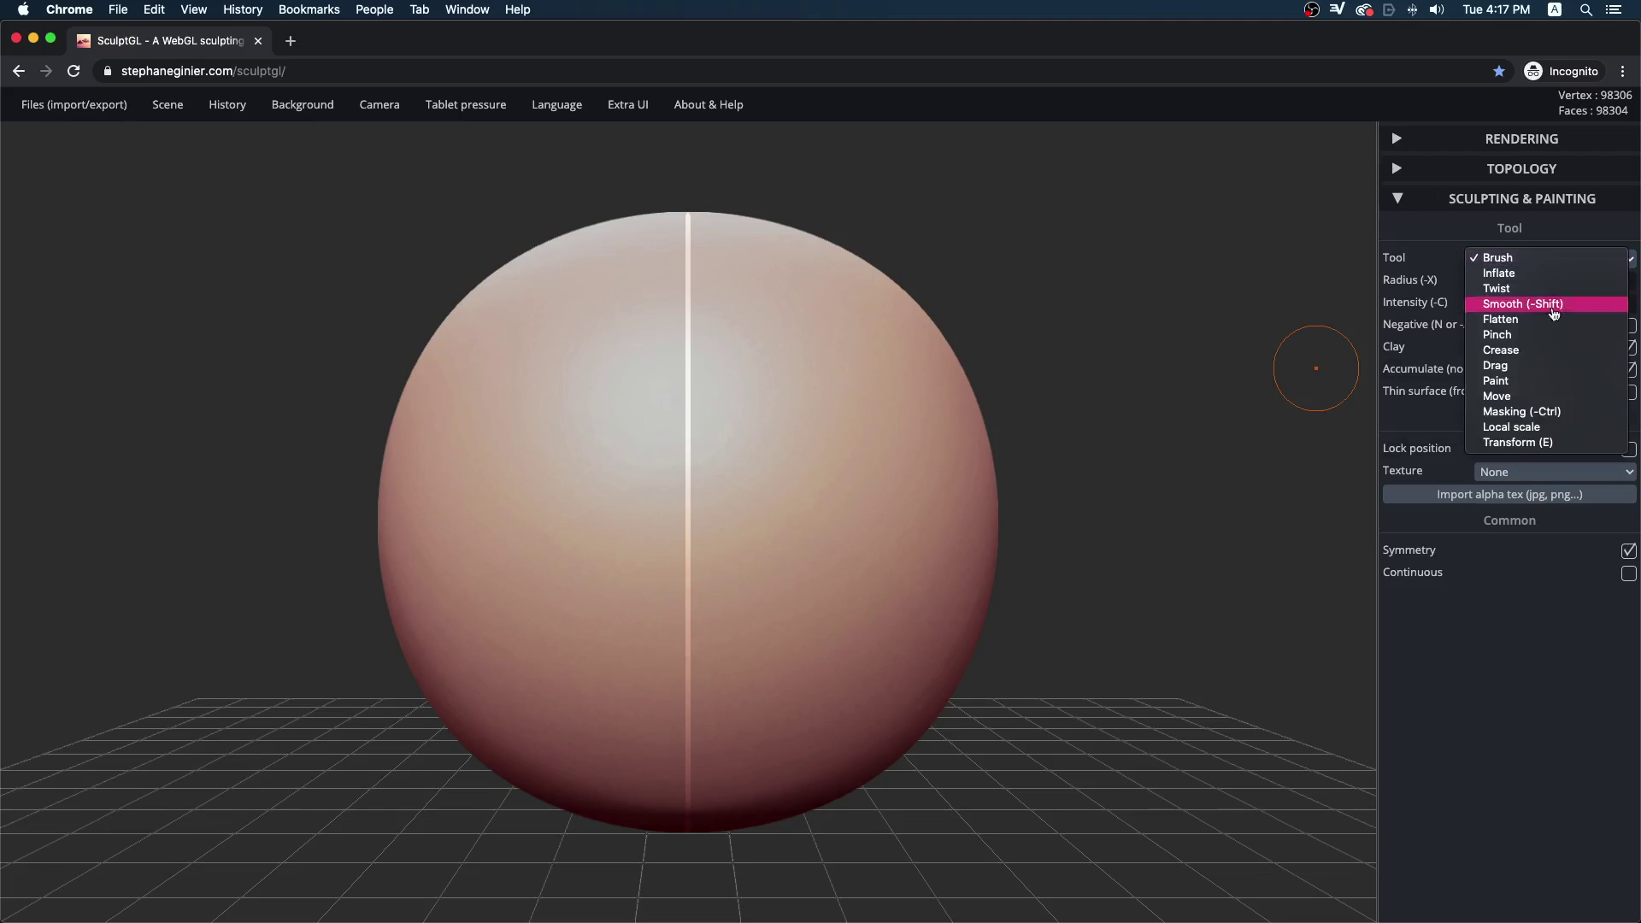
click(1513, 542)
mouse_move(740, 523)
mouse_down()
mouse_move(856, 530)
mouse_move(660, 509)
mouse_move(652, 471)
mouse_move(849, 524)
mouse_move(733, 516)
mouse_up()
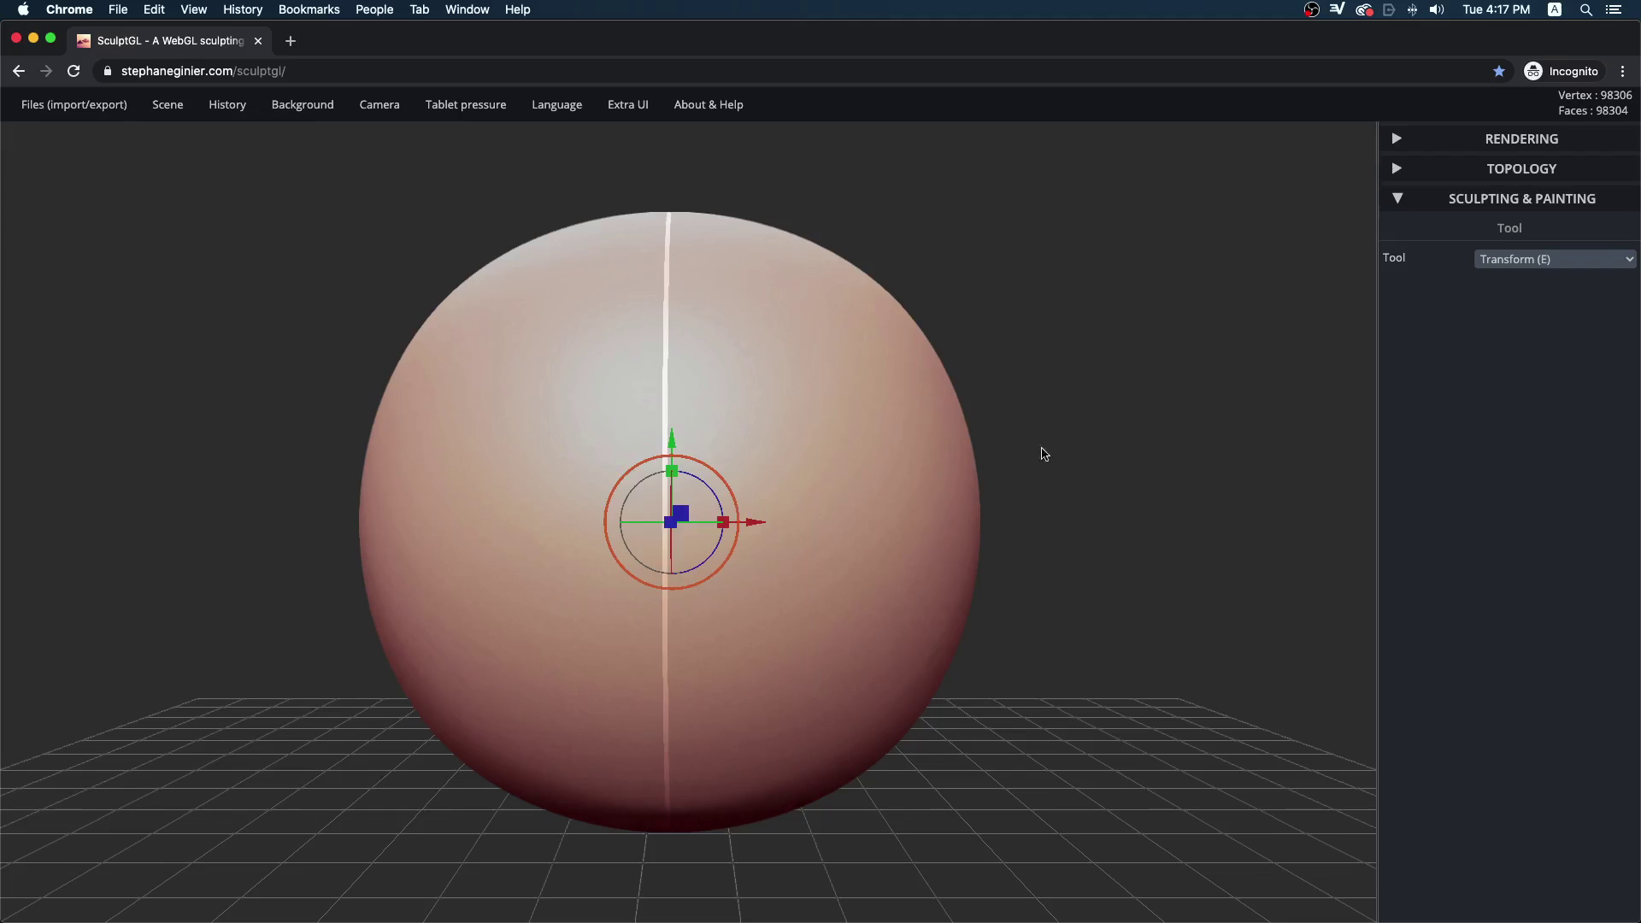
- Sculpt raised strokes on one half of the sphere with the symmetric Brush, mirroring them across the line
click(1504, 261)
click(1485, 66)
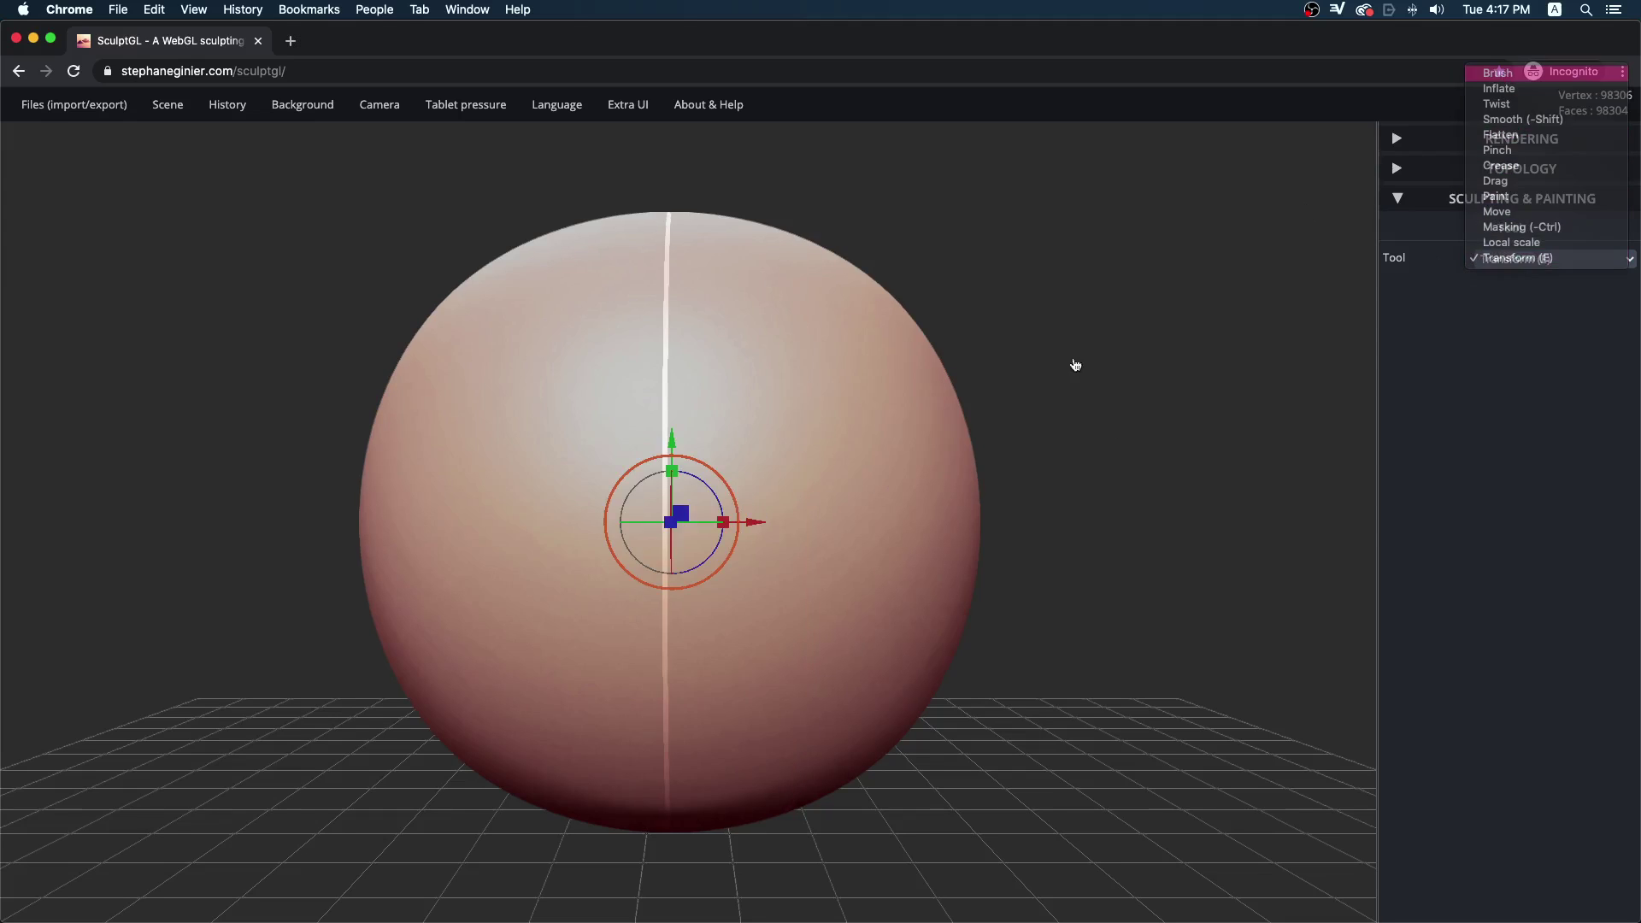
mouse_move(862, 458)
mouse_down()
mouse_move(752, 547)
mouse_move(794, 571)
mouse_move(828, 370)
mouse_move(826, 512)
mouse_move(784, 554)
mouse_up()
mouse_move(816, 367)
mouse_down()
mouse_move(816, 490)
mouse_move(884, 530)
mouse_move(886, 512)
mouse_up()
mouse_move(195, 112)
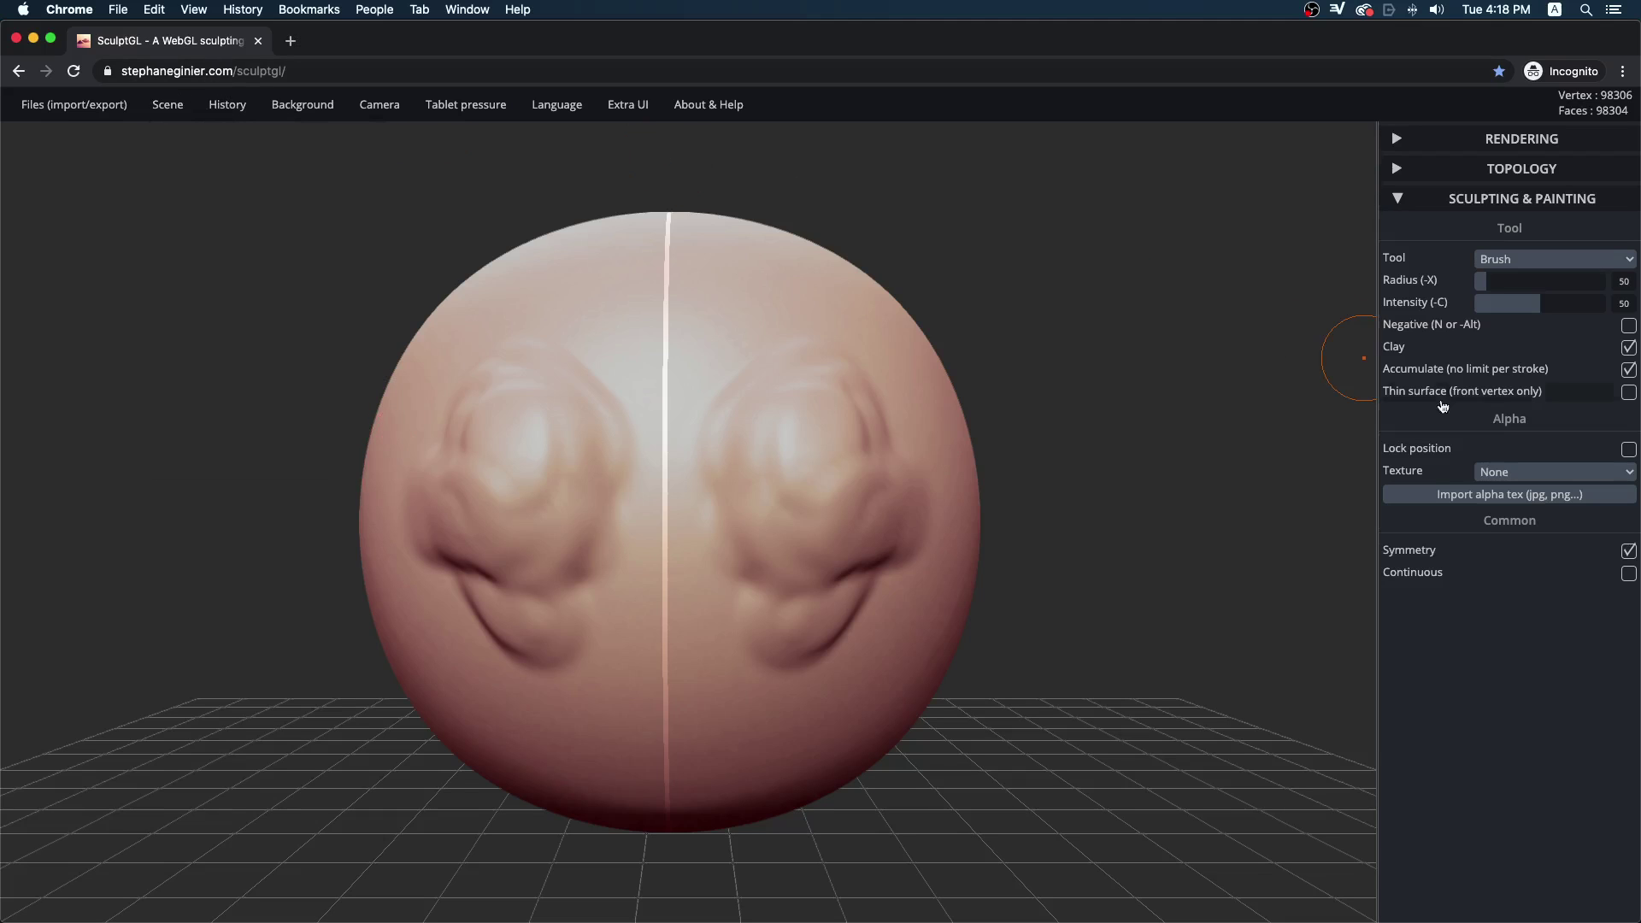
- Shrink the sculpted sphere with the Transform tool
click(1630, 258)
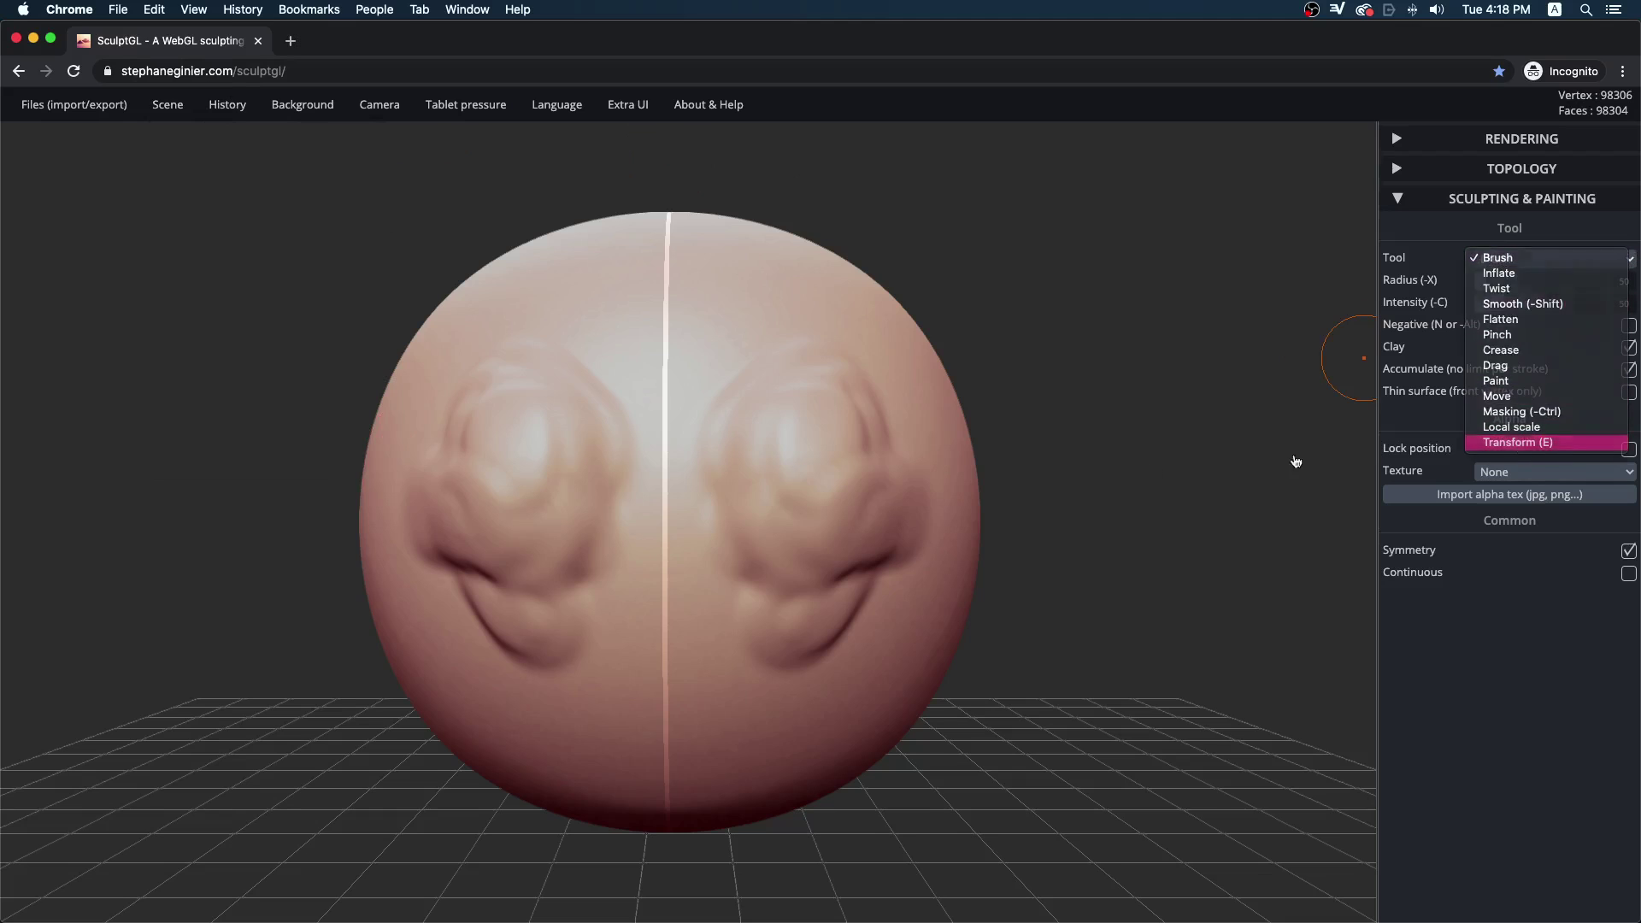
click(1504, 542)
mouse_move(744, 529)
mouse_down()
mouse_move(722, 525)
mouse_move(773, 530)
mouse_up()
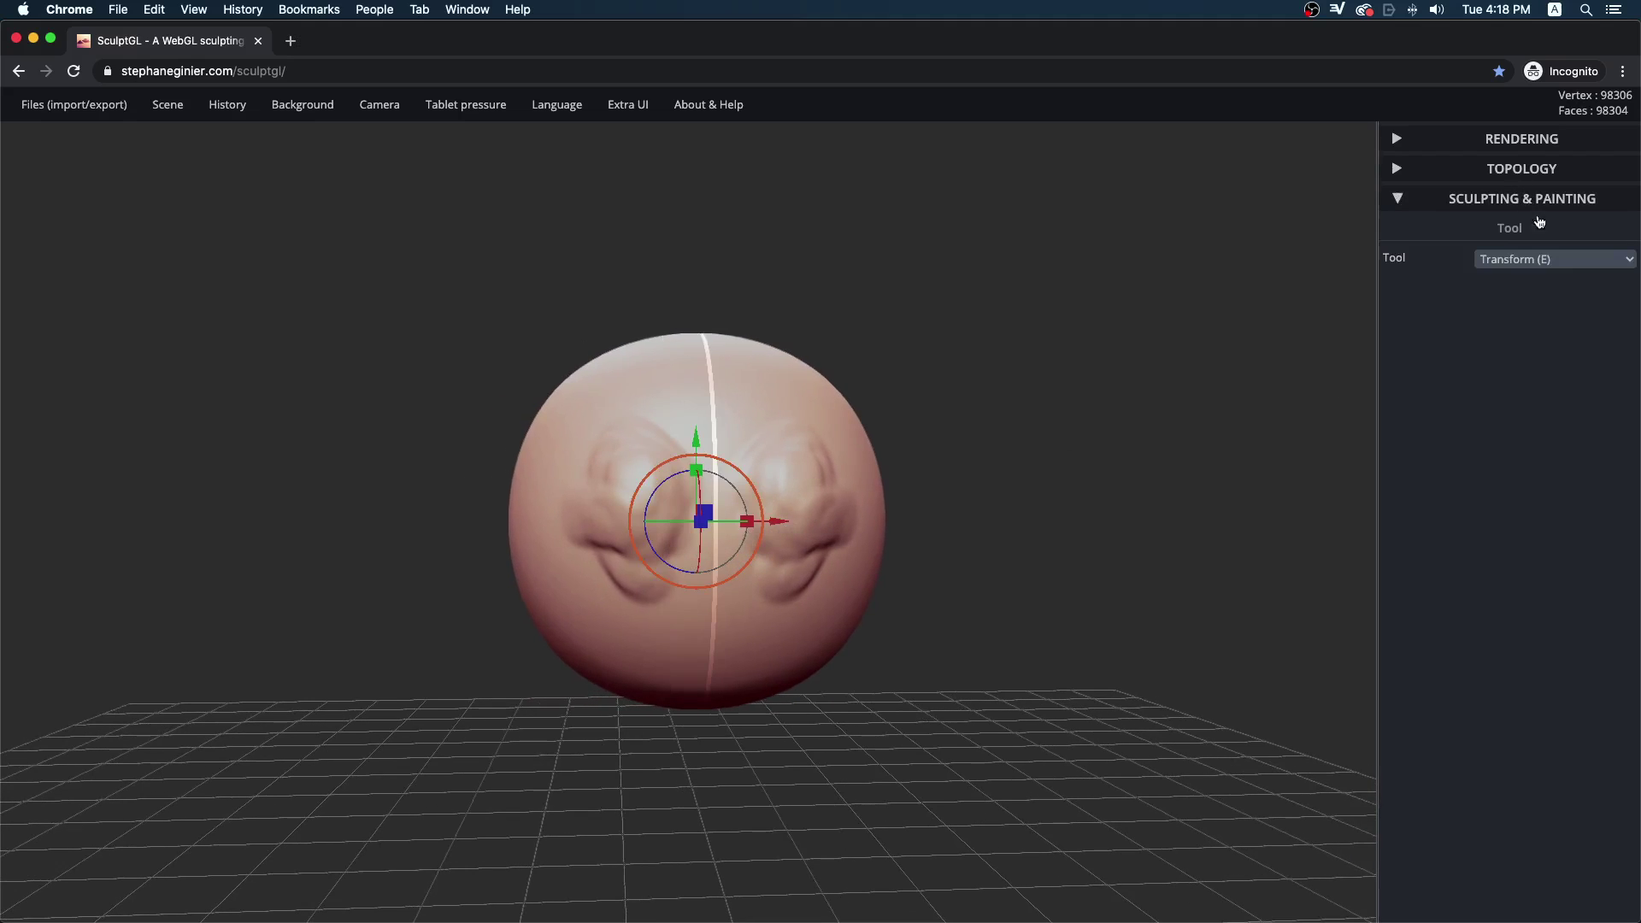
- Turn off symmetry for the Brush, reduce its radius to 31, and sculpt unmirrored strokes between and over the existing bumps
click(1548, 260)
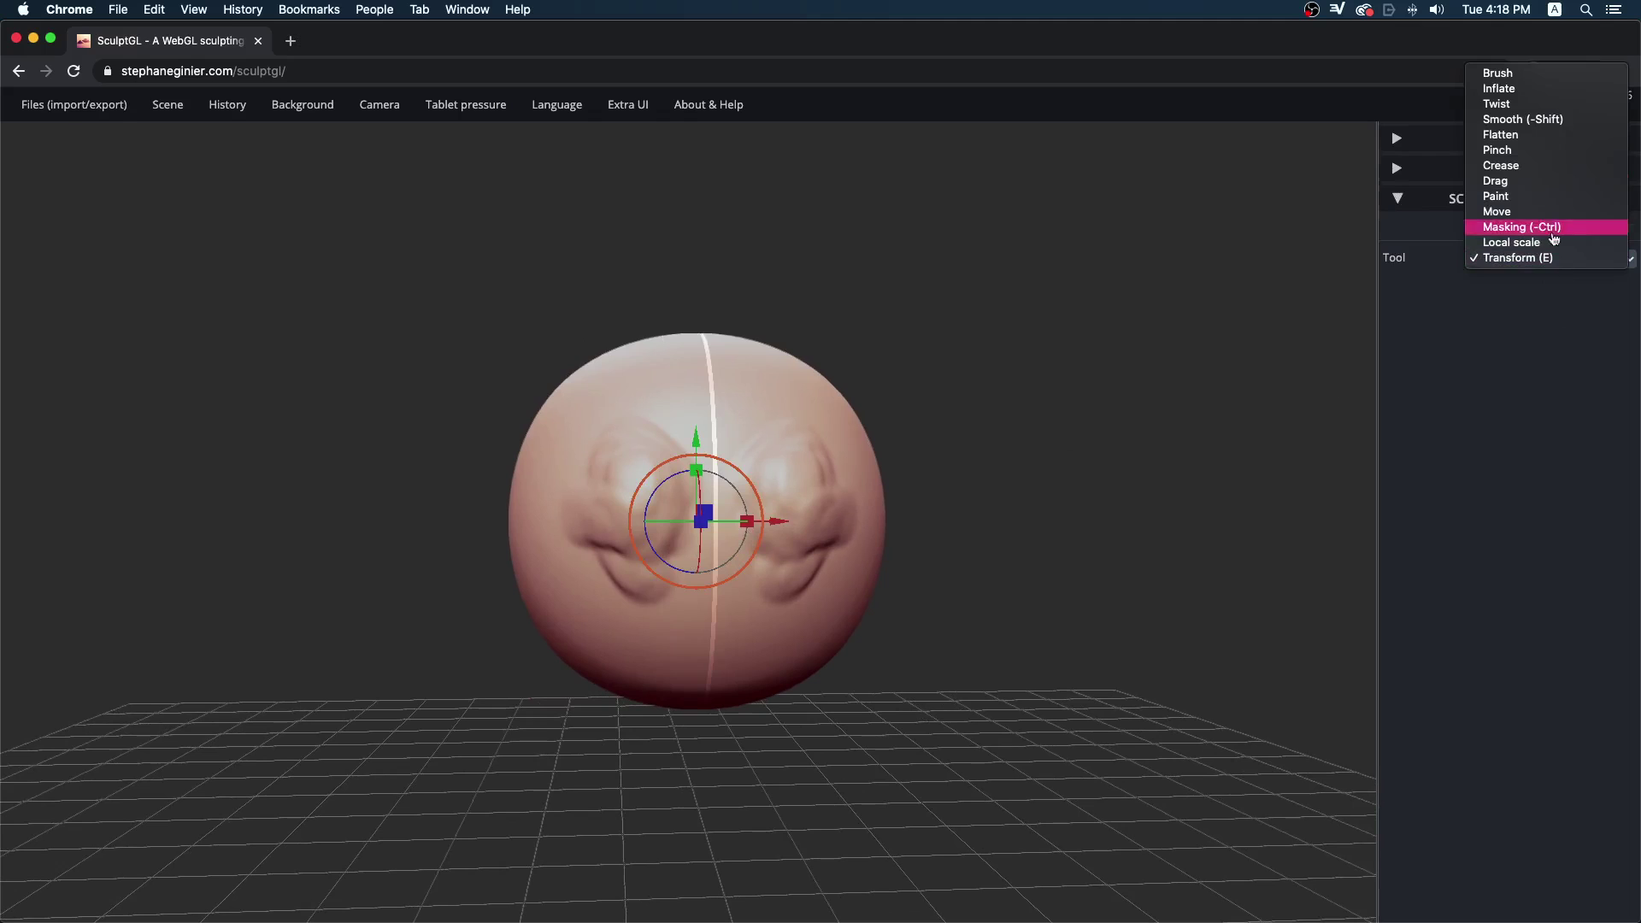
click(1523, 70)
click(1624, 555)
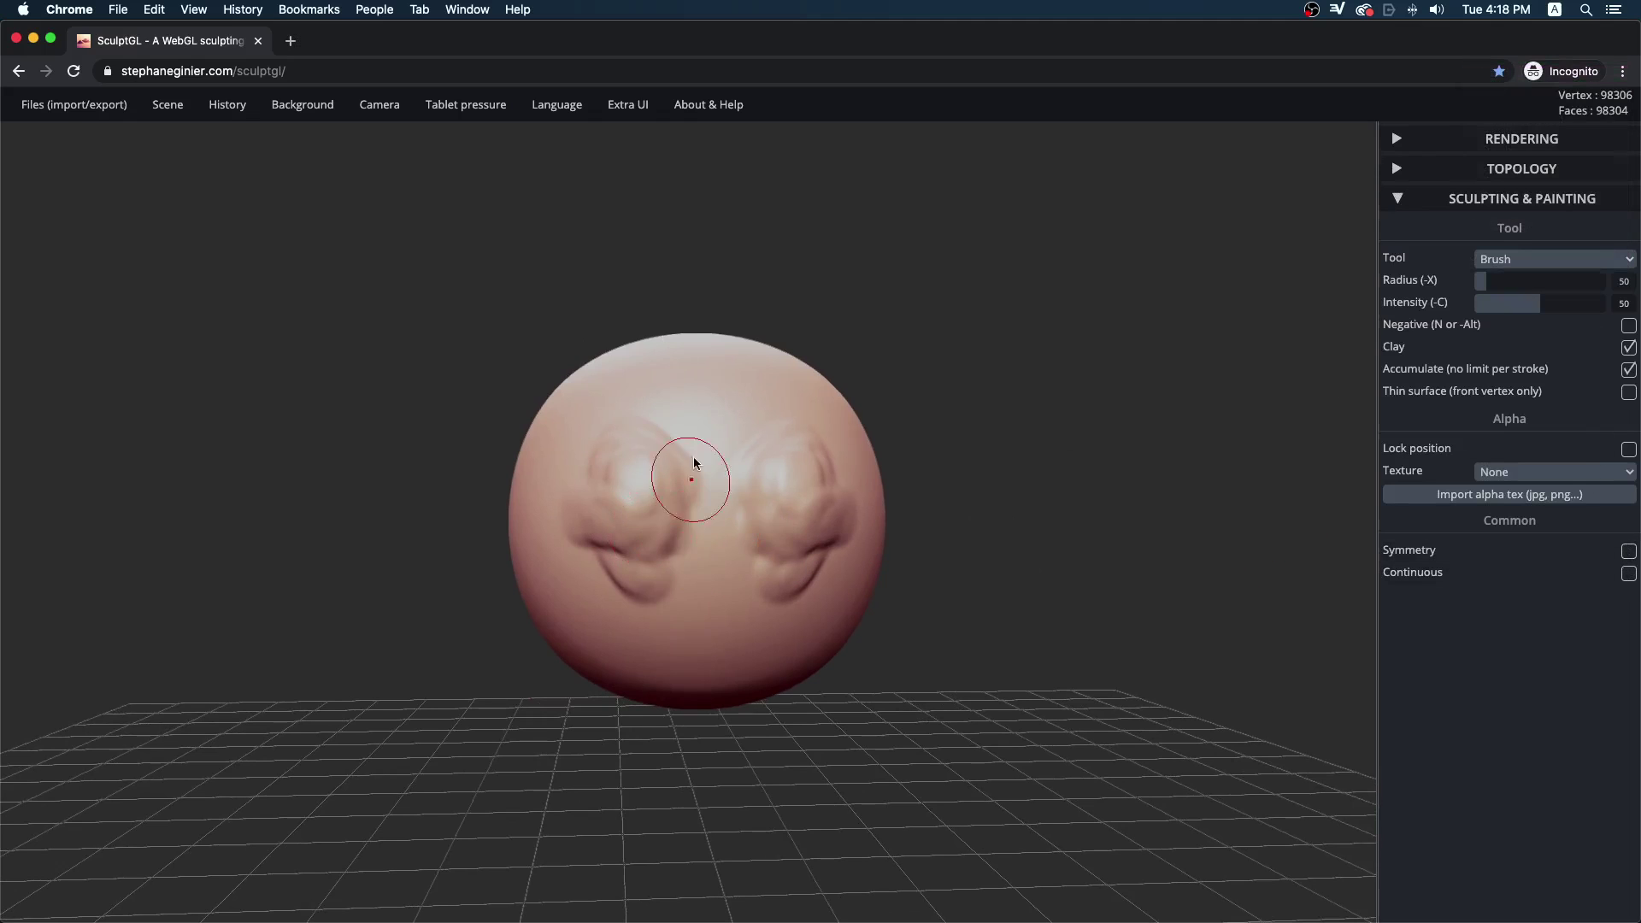
key(x)
mouse_move(711, 470)
mouse_down()
mouse_move(705, 512)
mouse_move(611, 483)
mouse_move(653, 436)
mouse_up()
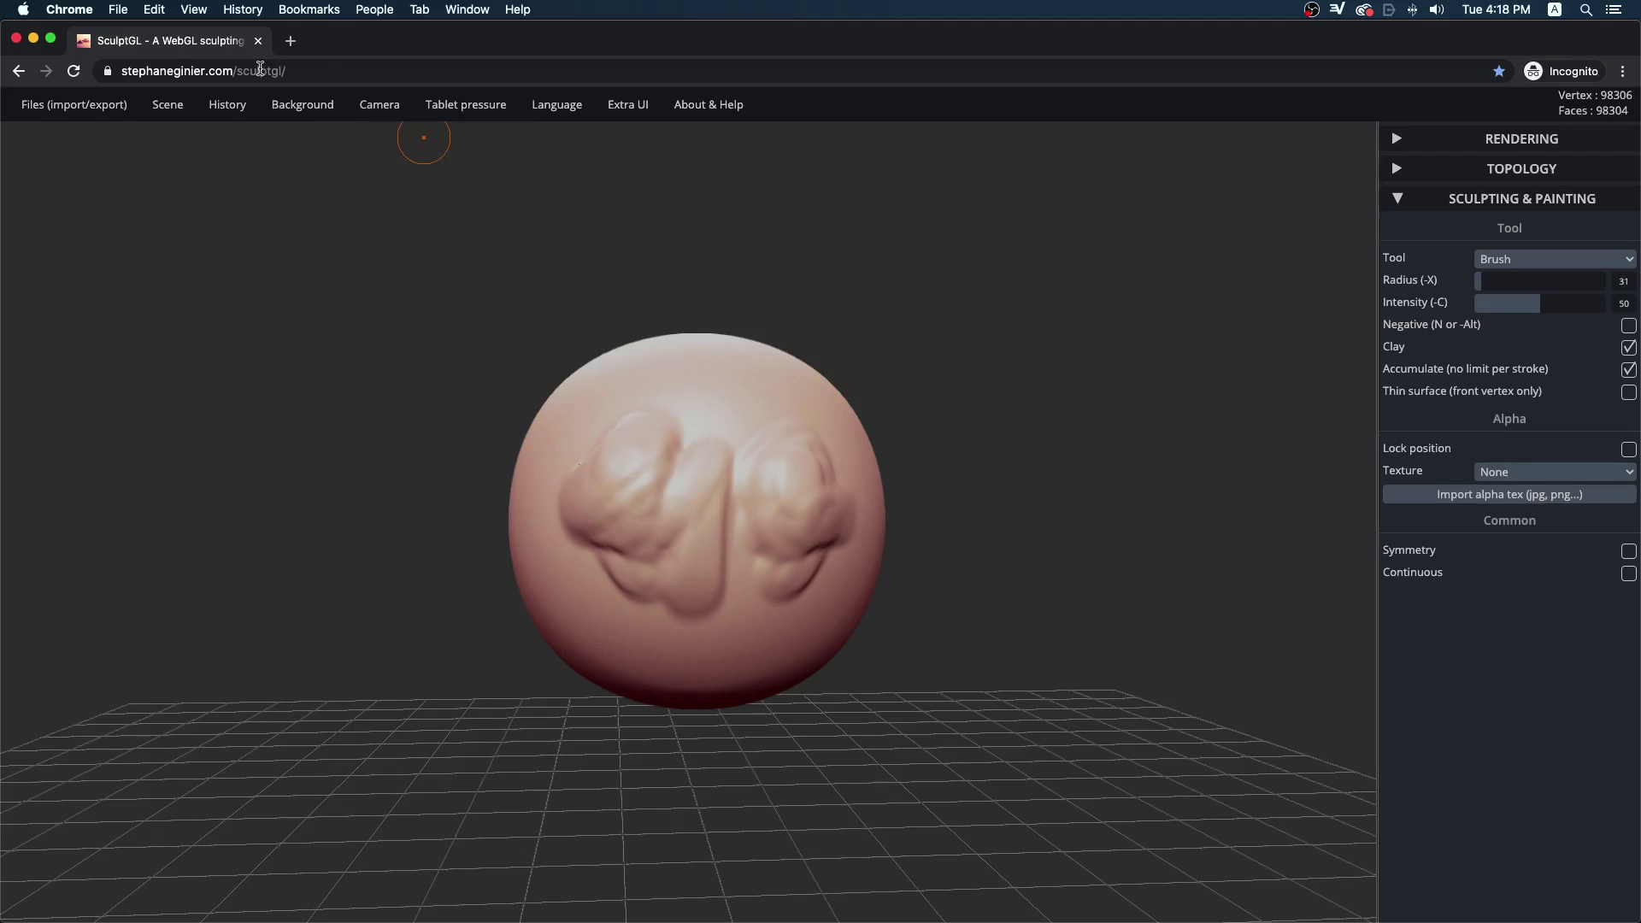
- Sculpt Brush strokes over the sphere's existing bumps, first without symmetry and again with symmetry turned on
mouse_move(175, 109)
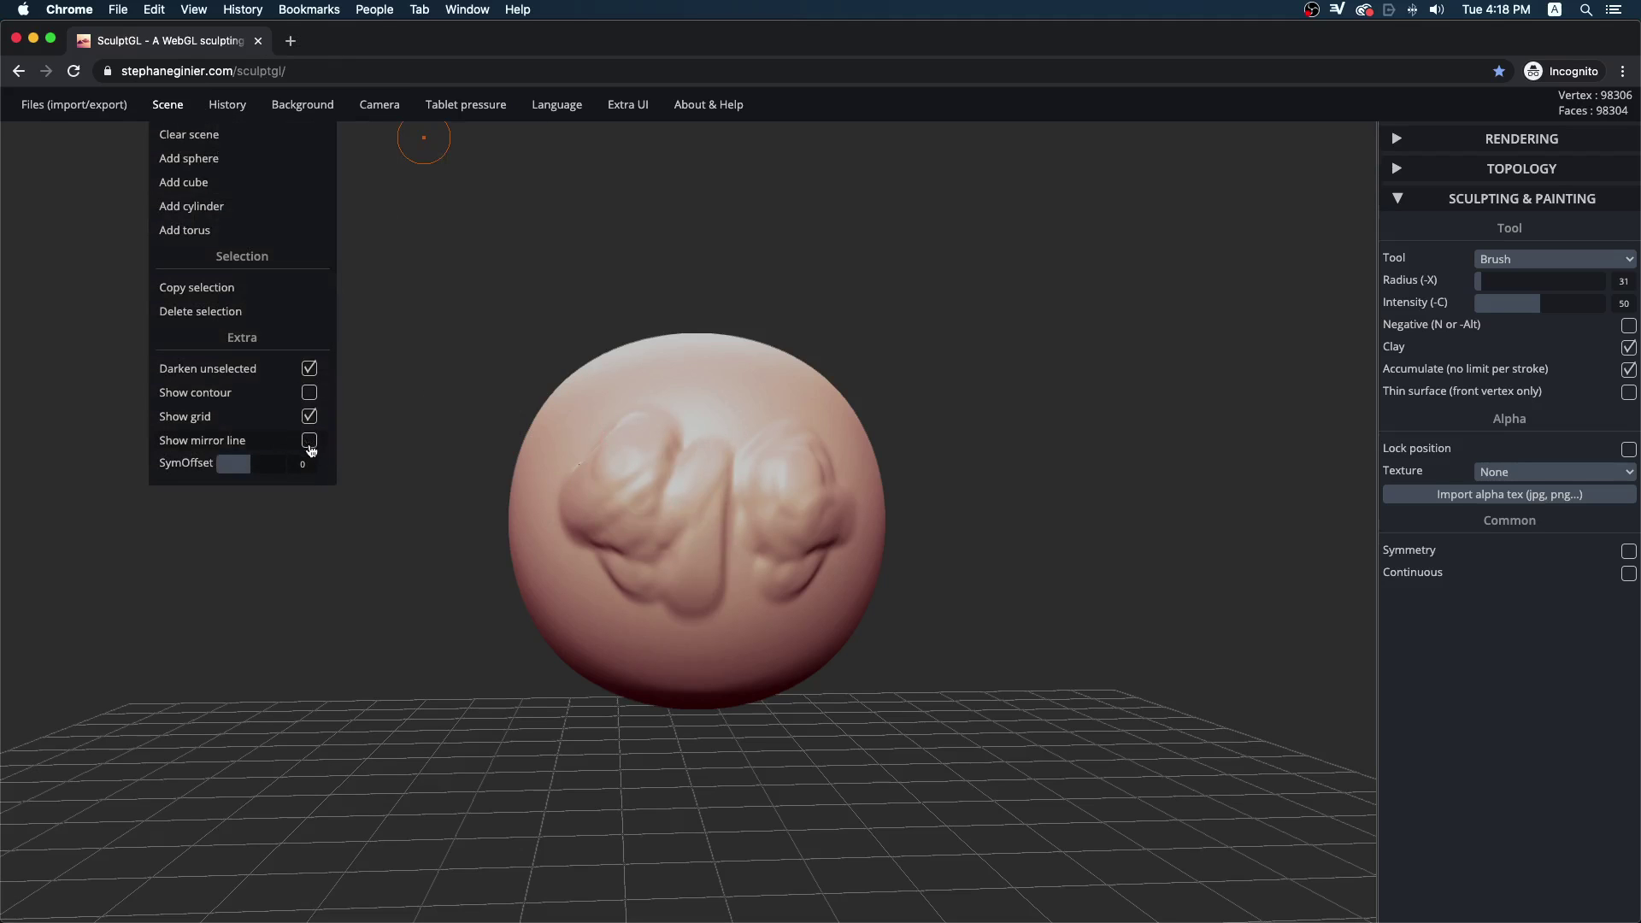
mouse_move(963, 469)
mouse_down()
mouse_move(787, 469)
mouse_move(765, 572)
mouse_up()
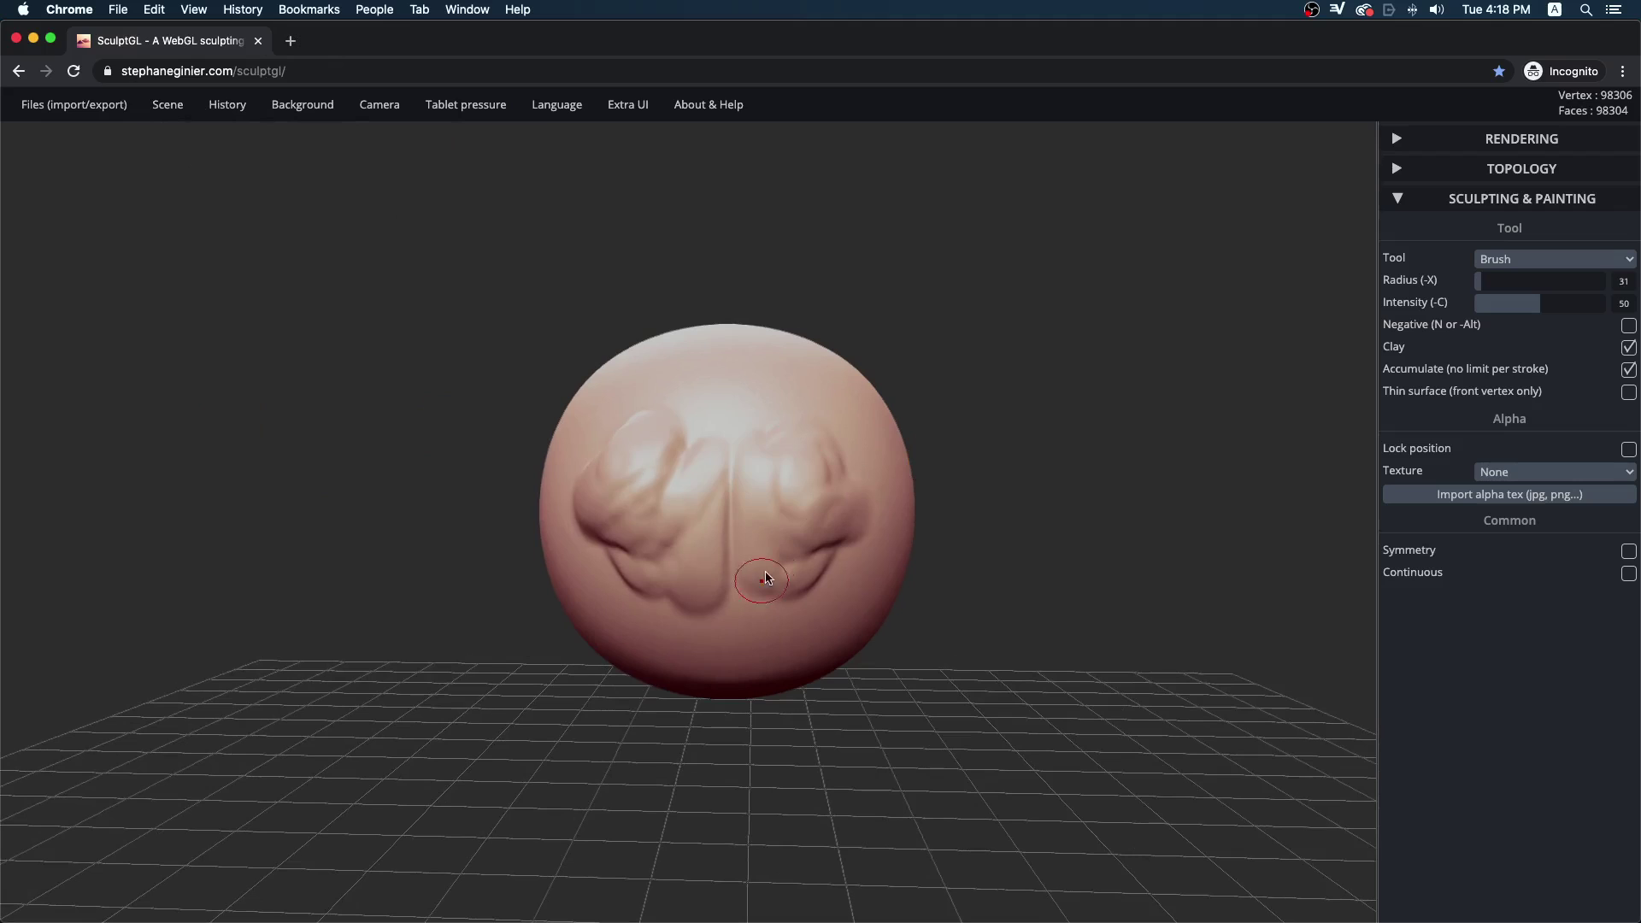
mouse_move(696, 632)
mouse_down()
mouse_move(803, 546)
mouse_move(684, 479)
mouse_move(769, 508)
mouse_move(743, 458)
mouse_move(779, 473)
mouse_up()
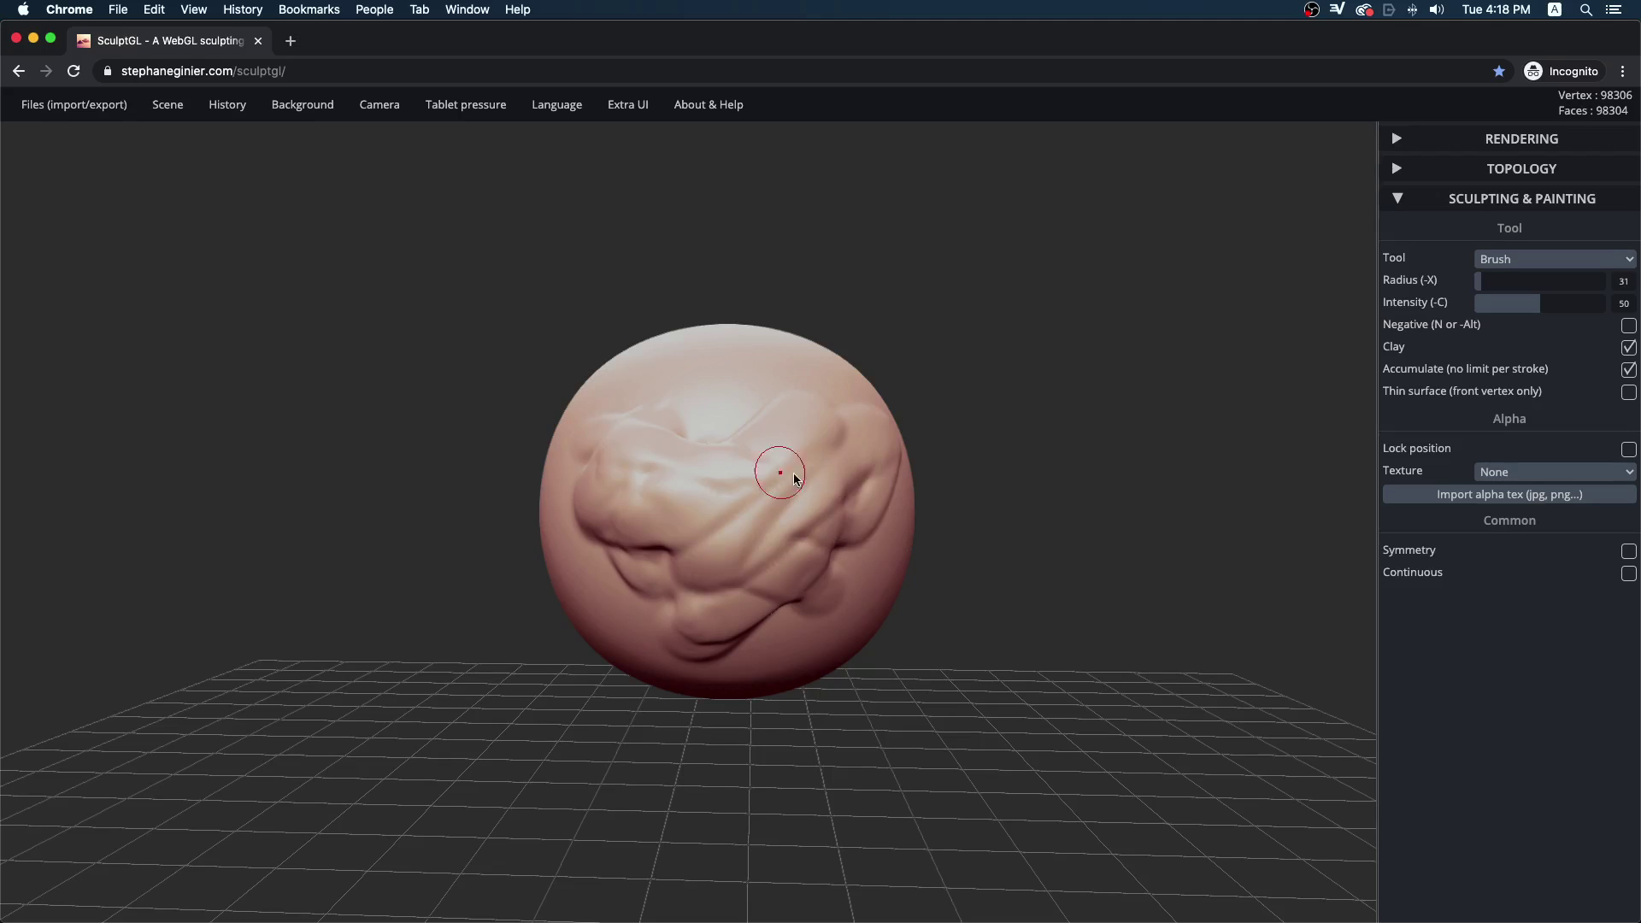
click(1631, 552)
mouse_move(717, 413)
mouse_down()
mouse_move(769, 513)
mouse_move(743, 517)
mouse_move(760, 605)
mouse_move(777, 390)
mouse_up()
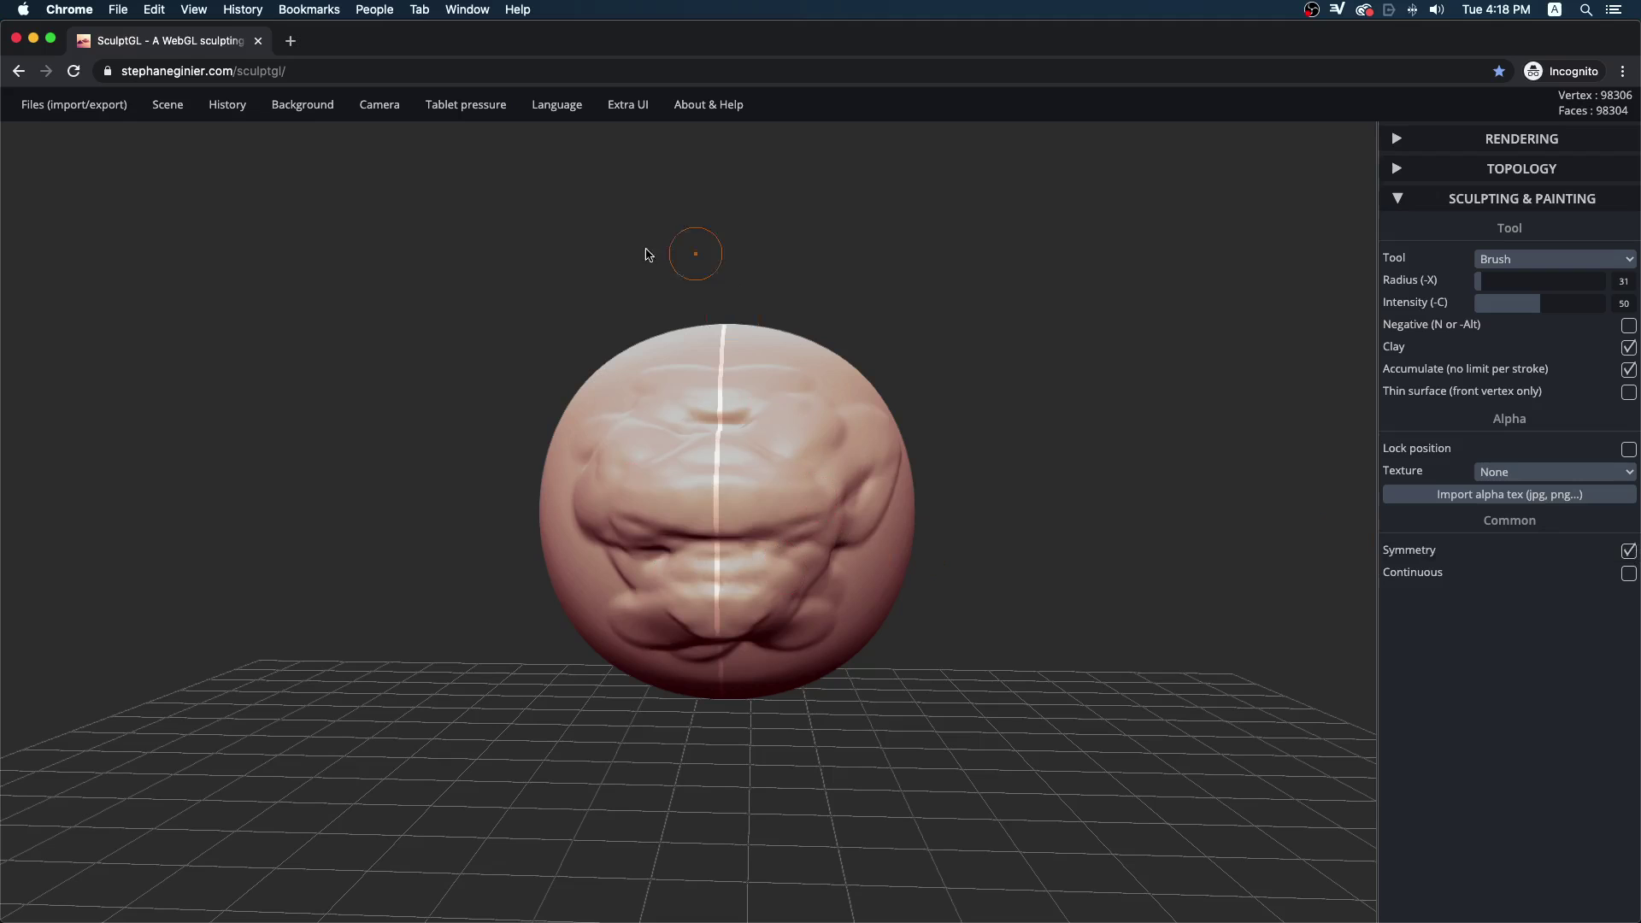
- Clear the whole scene and add a new sphere
mouse_move(206, 117)
click(195, 135)
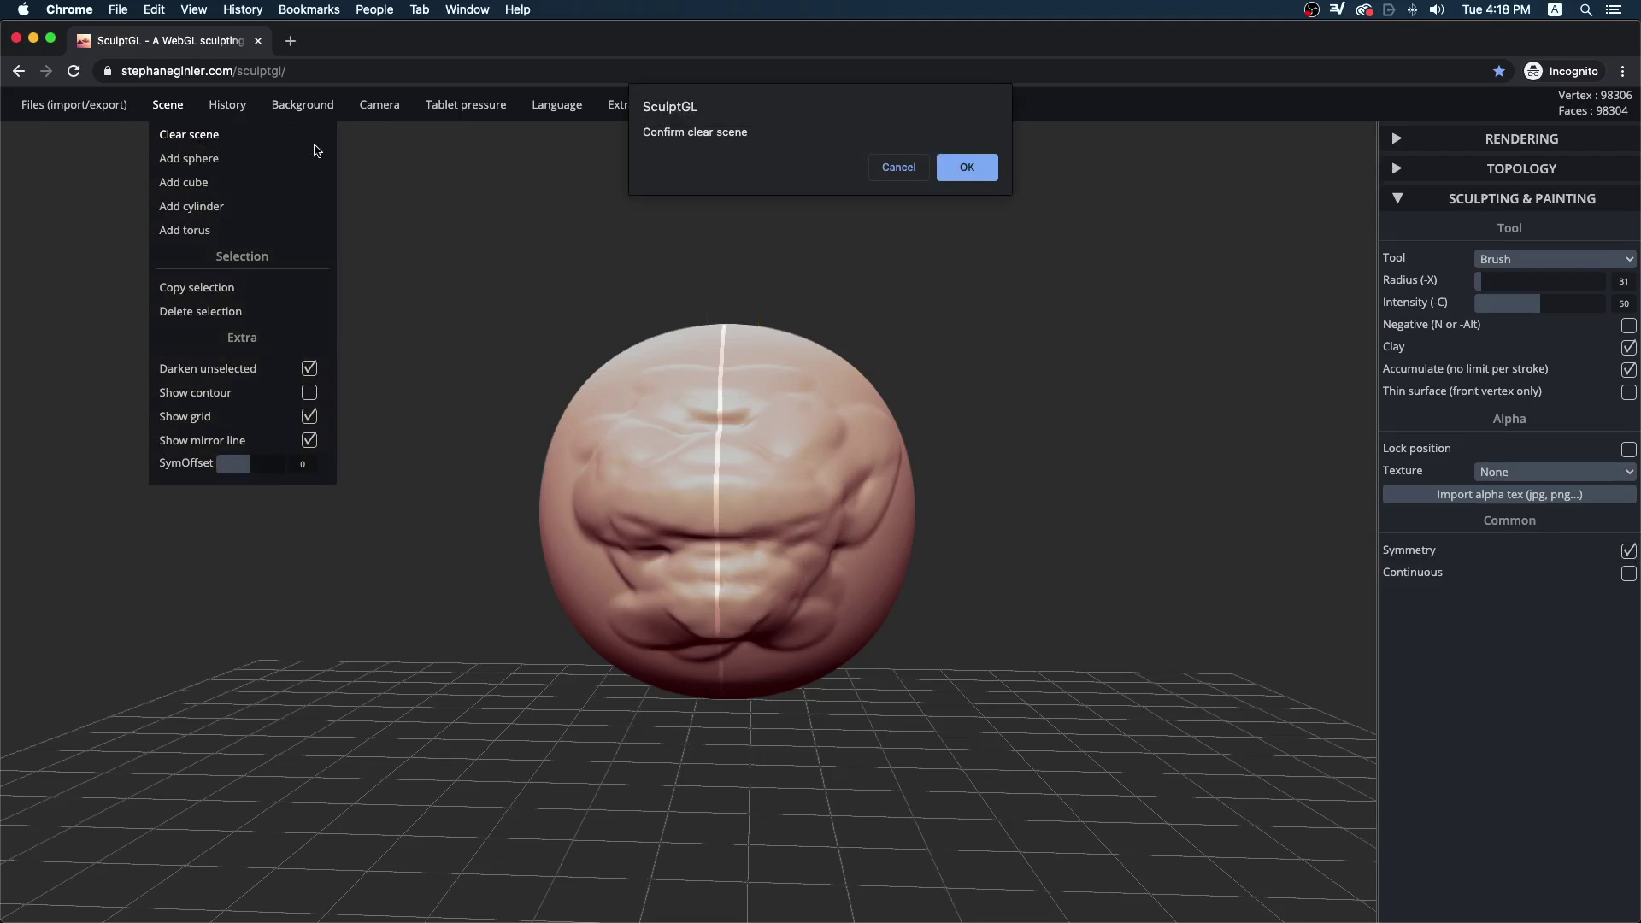
click(970, 163)
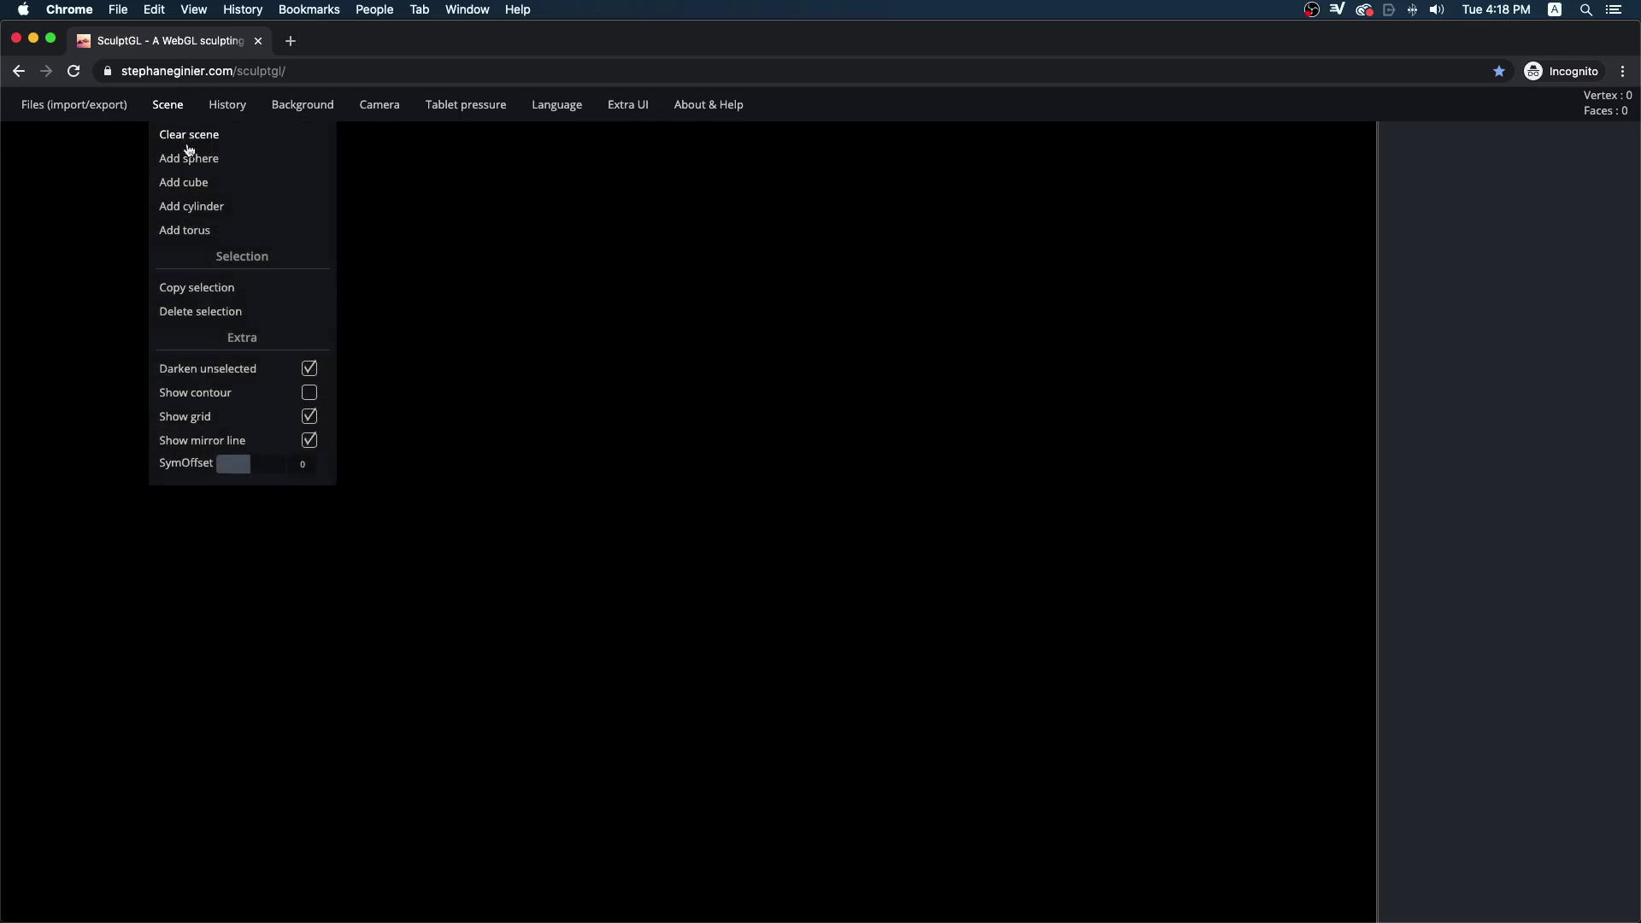
click(190, 162)
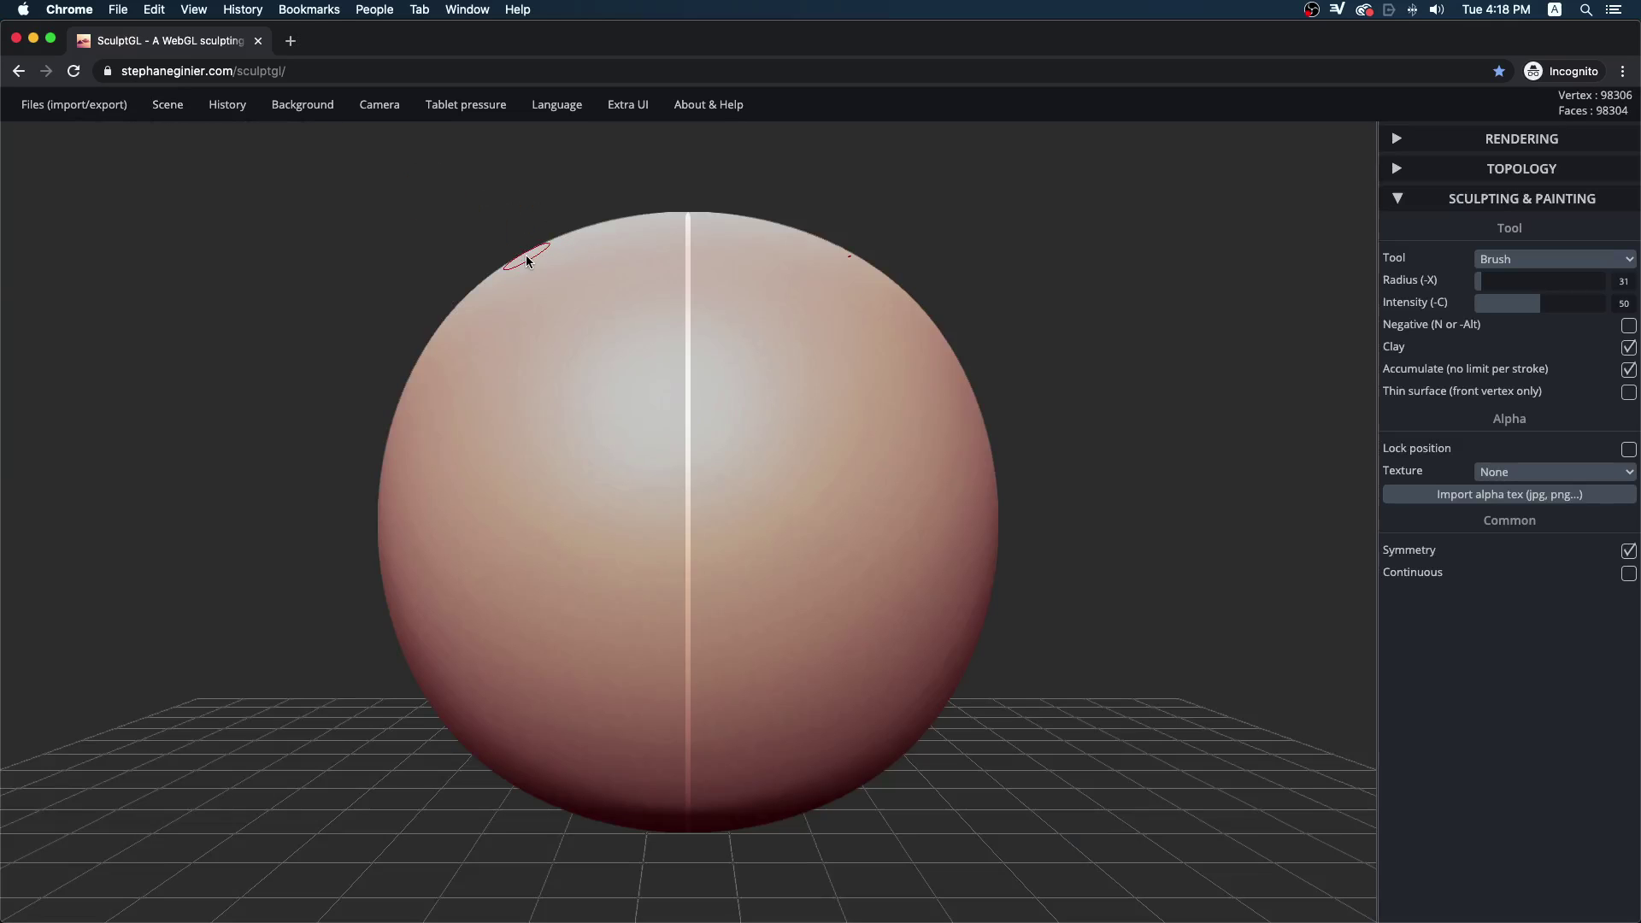
- Shift the mirror line with a symmetry offset of about -0.254 and sculpt a mirrored pair of bumps around it
mouse_move(165, 109)
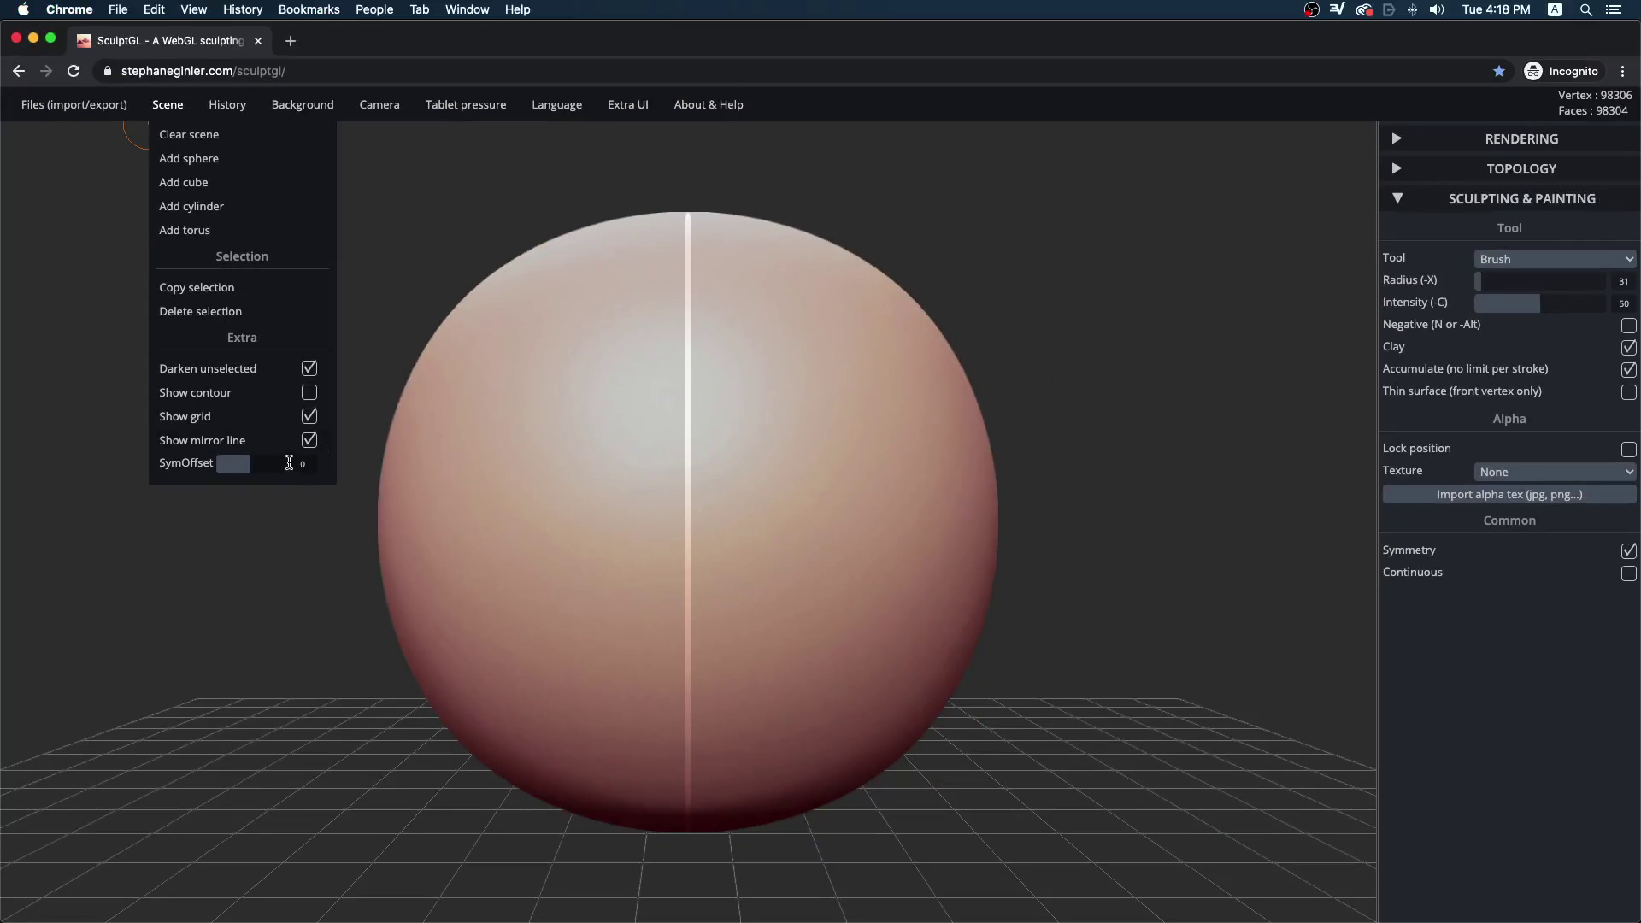
click(309, 440)
click(309, 440)
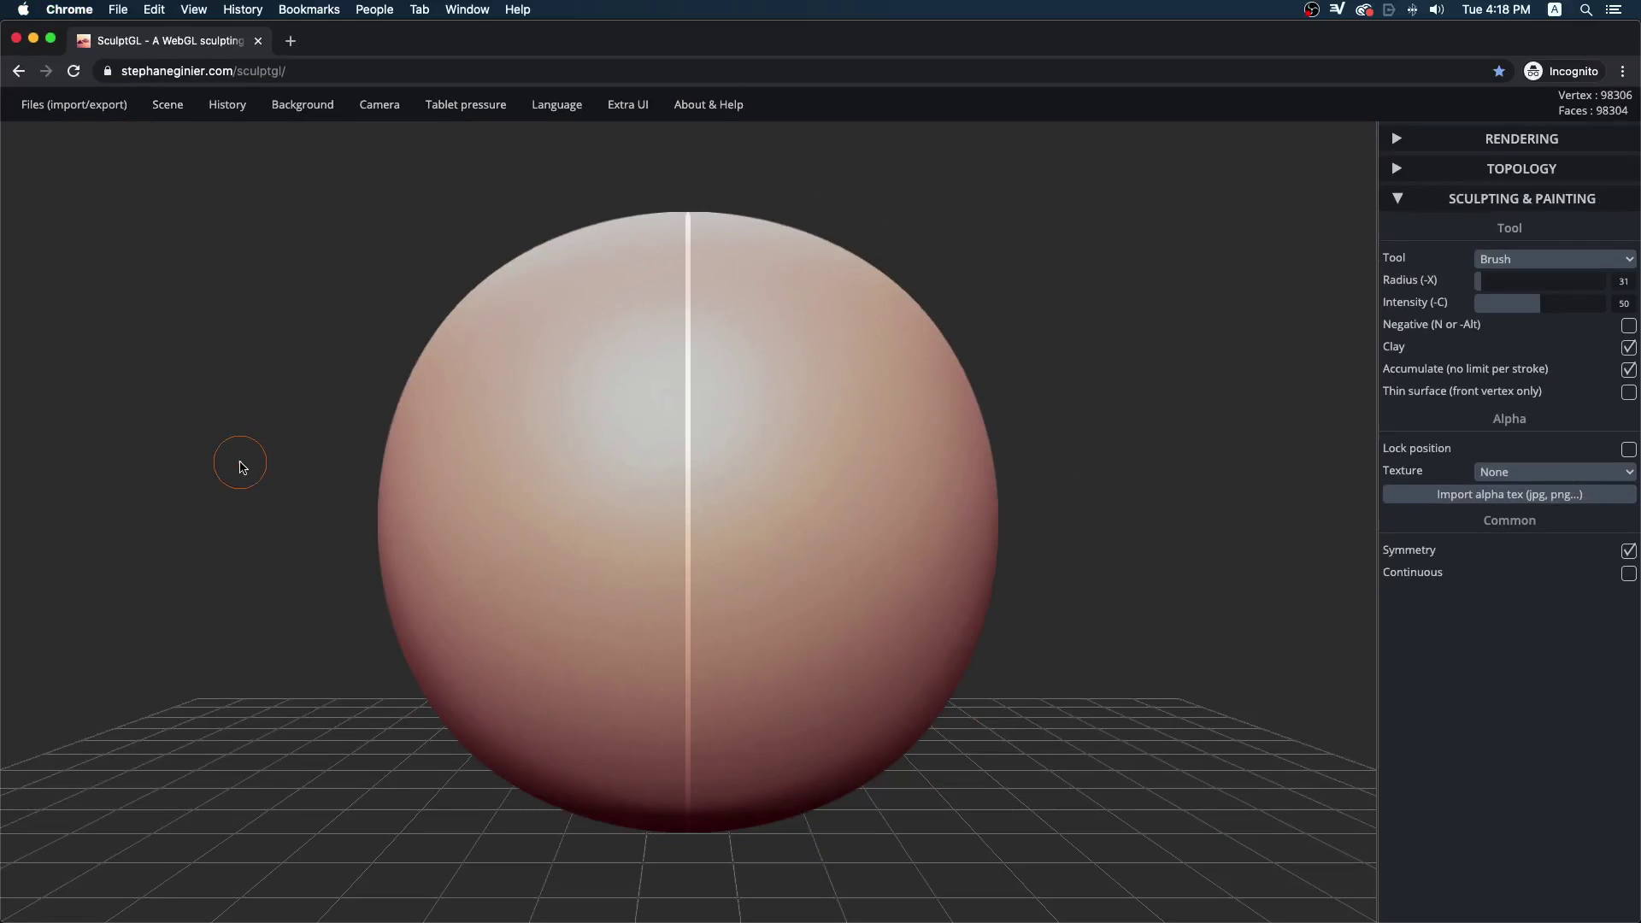
drag(248, 464, 243, 464)
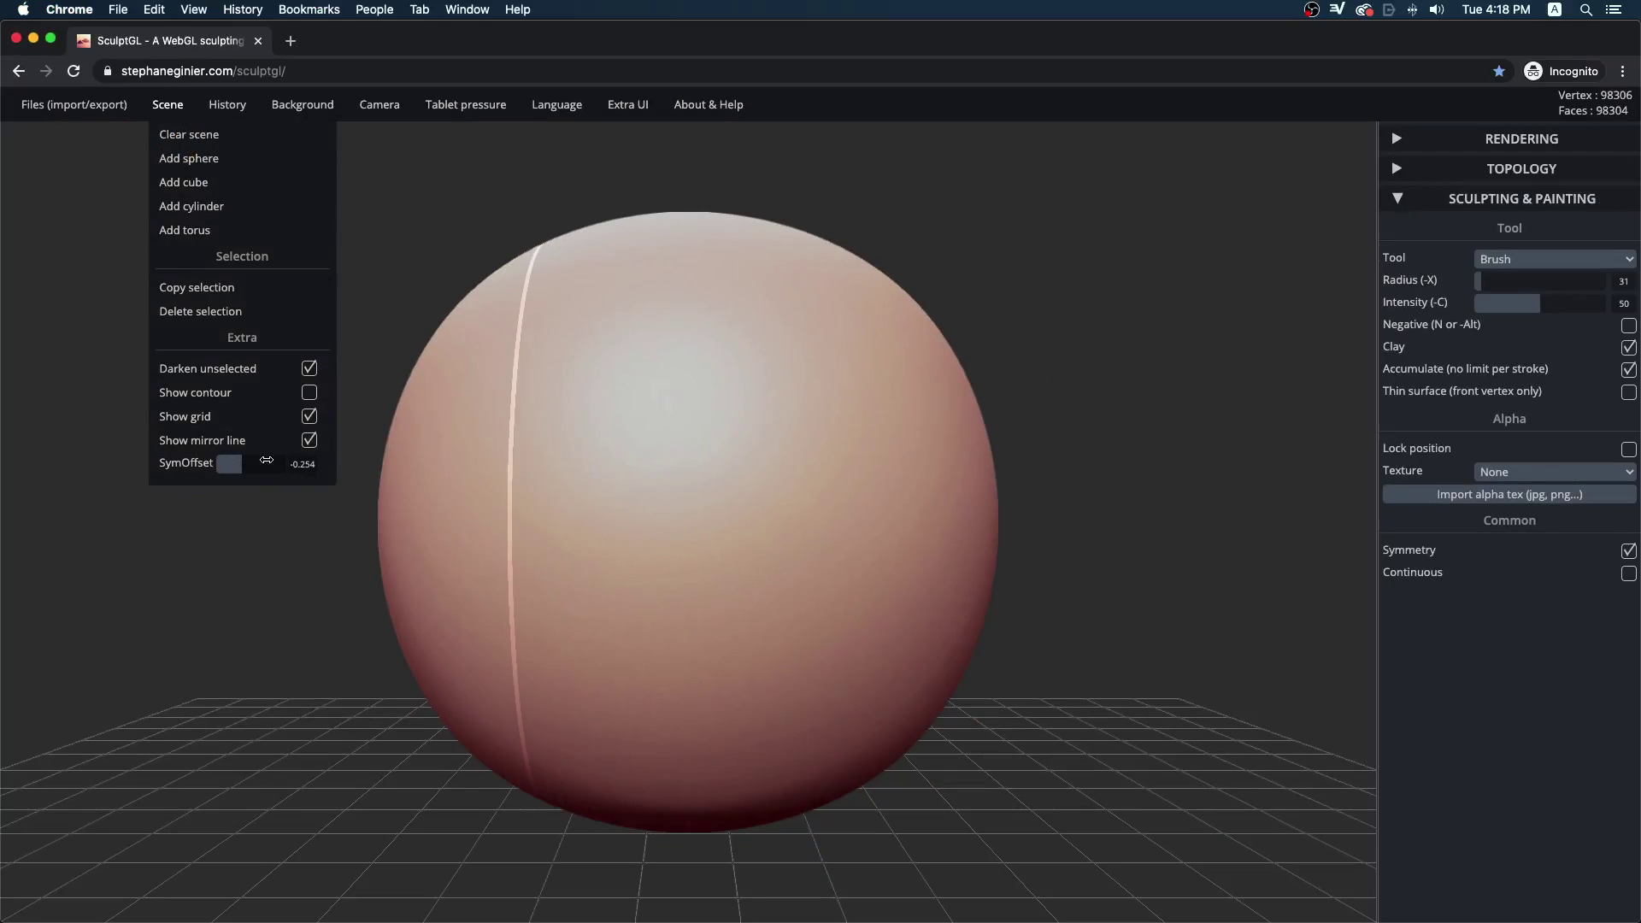
drag(276, 547, 358, 542)
mouse_move(684, 500)
mouse_down()
mouse_move(709, 470)
mouse_move(684, 516)
mouse_up()
drag(1088, 238, 1011, 227)
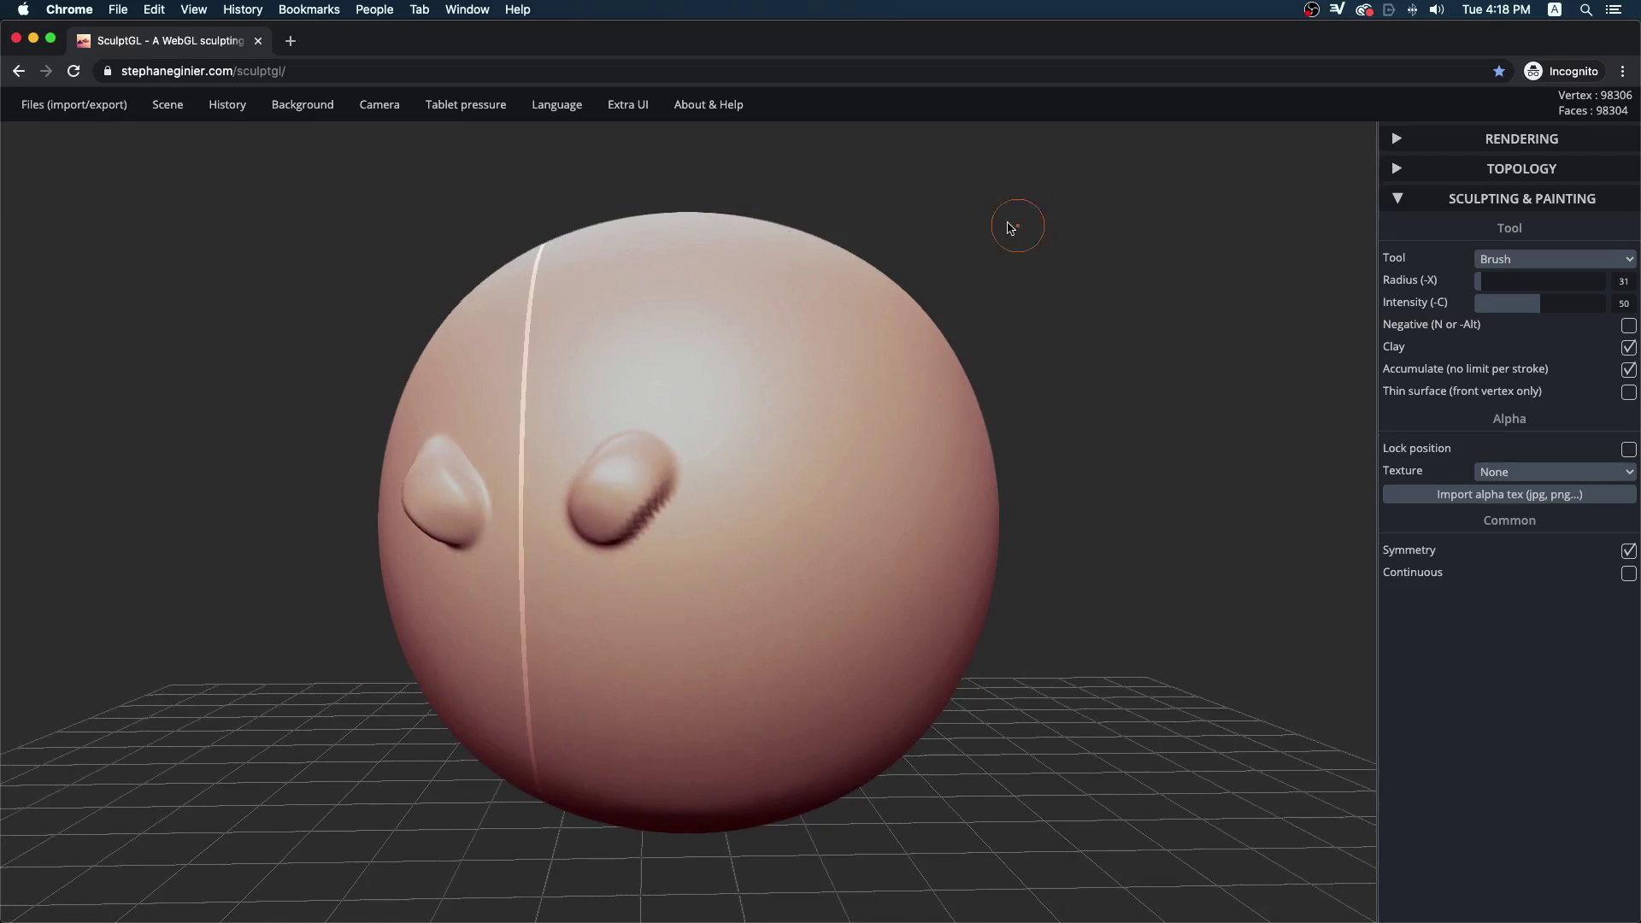
- Move the symmetry offset to the opposite side of the sphere and sculpt another mirrored pair of bumps around the line
mouse_move(169, 106)
drag(242, 466, 259, 465)
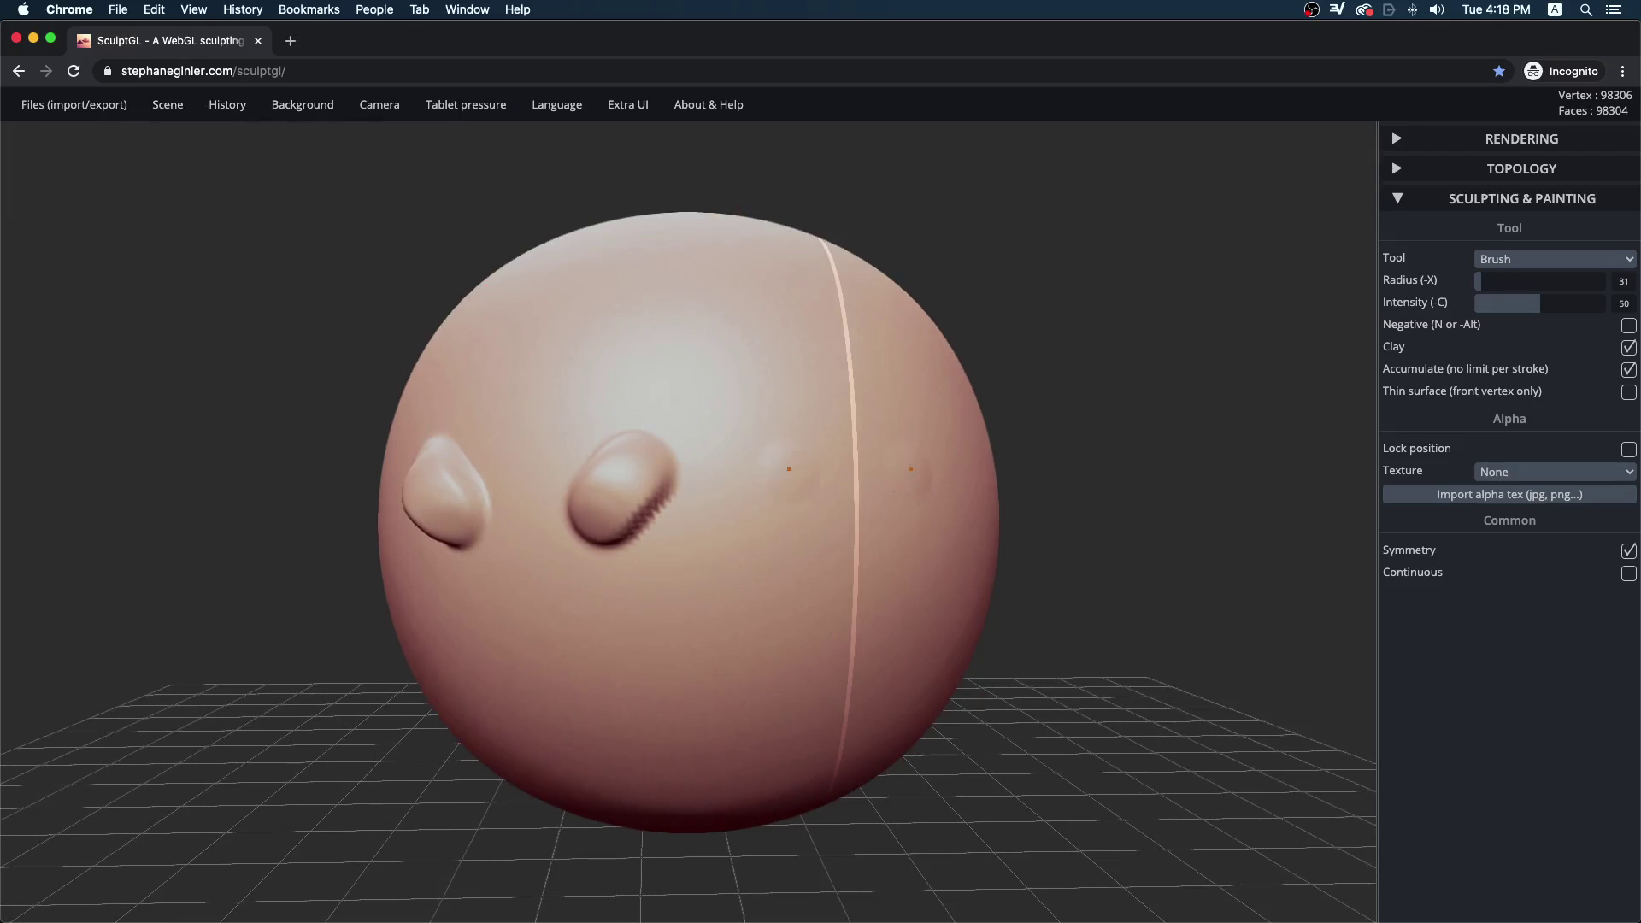
drag(789, 469, 830, 500)
mouse_move(1050, 350)
mouse_down()
mouse_move(969, 356)
mouse_move(1049, 370)
mouse_move(1026, 370)
mouse_move(1036, 379)
mouse_up()
- Return the symmetry offset to the sphere's centre and sculpt mirrored strokes above, across and below the existing bumps
mouse_move(164, 106)
mouse_move(260, 463)
mouse_down()
mouse_move(220, 463)
mouse_move(236, 462)
mouse_up()
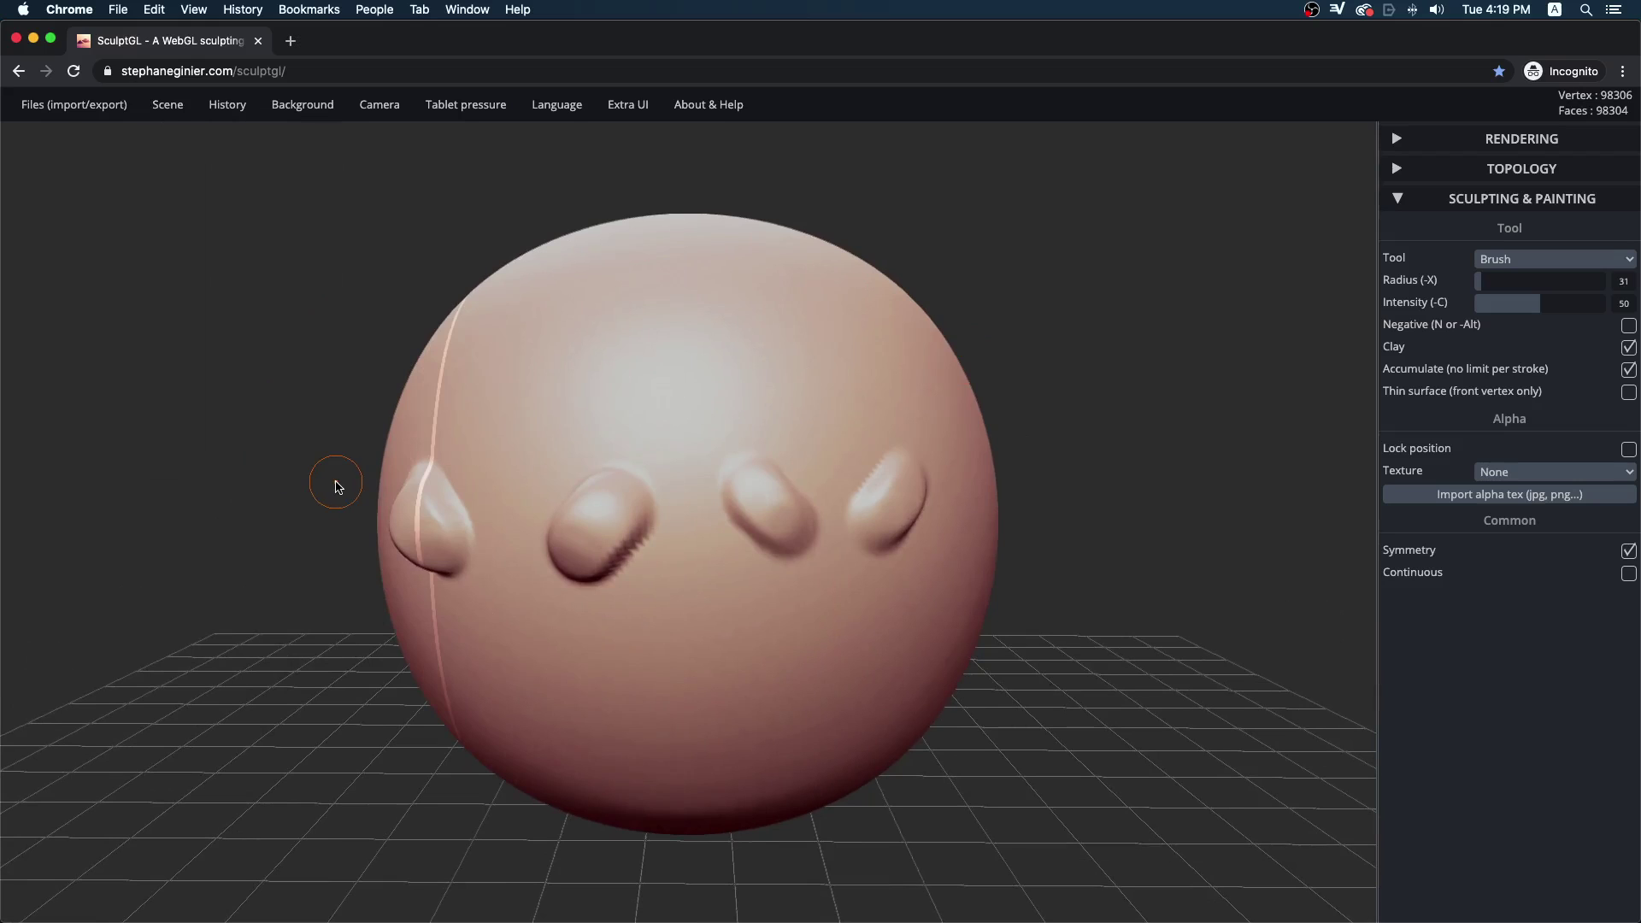
mouse_move(168, 104)
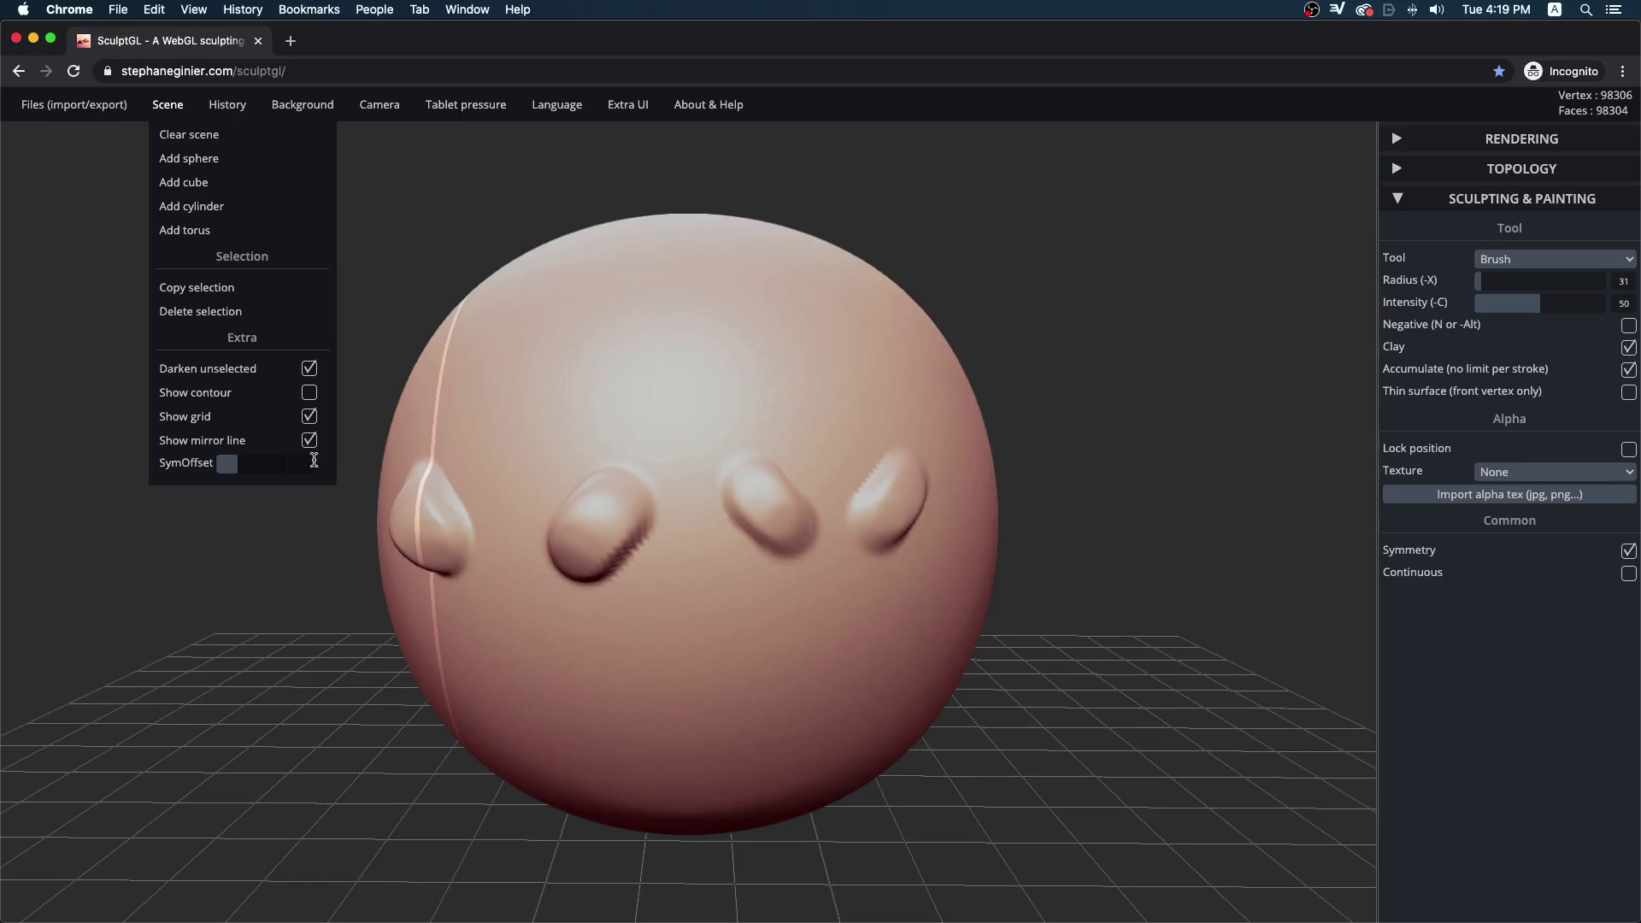
key(Return)
mouse_move(612, 375)
mouse_down()
mouse_move(614, 361)
mouse_move(641, 410)
mouse_up()
mouse_move(647, 672)
mouse_down()
mouse_move(632, 590)
mouse_move(658, 501)
mouse_move(494, 323)
mouse_up()
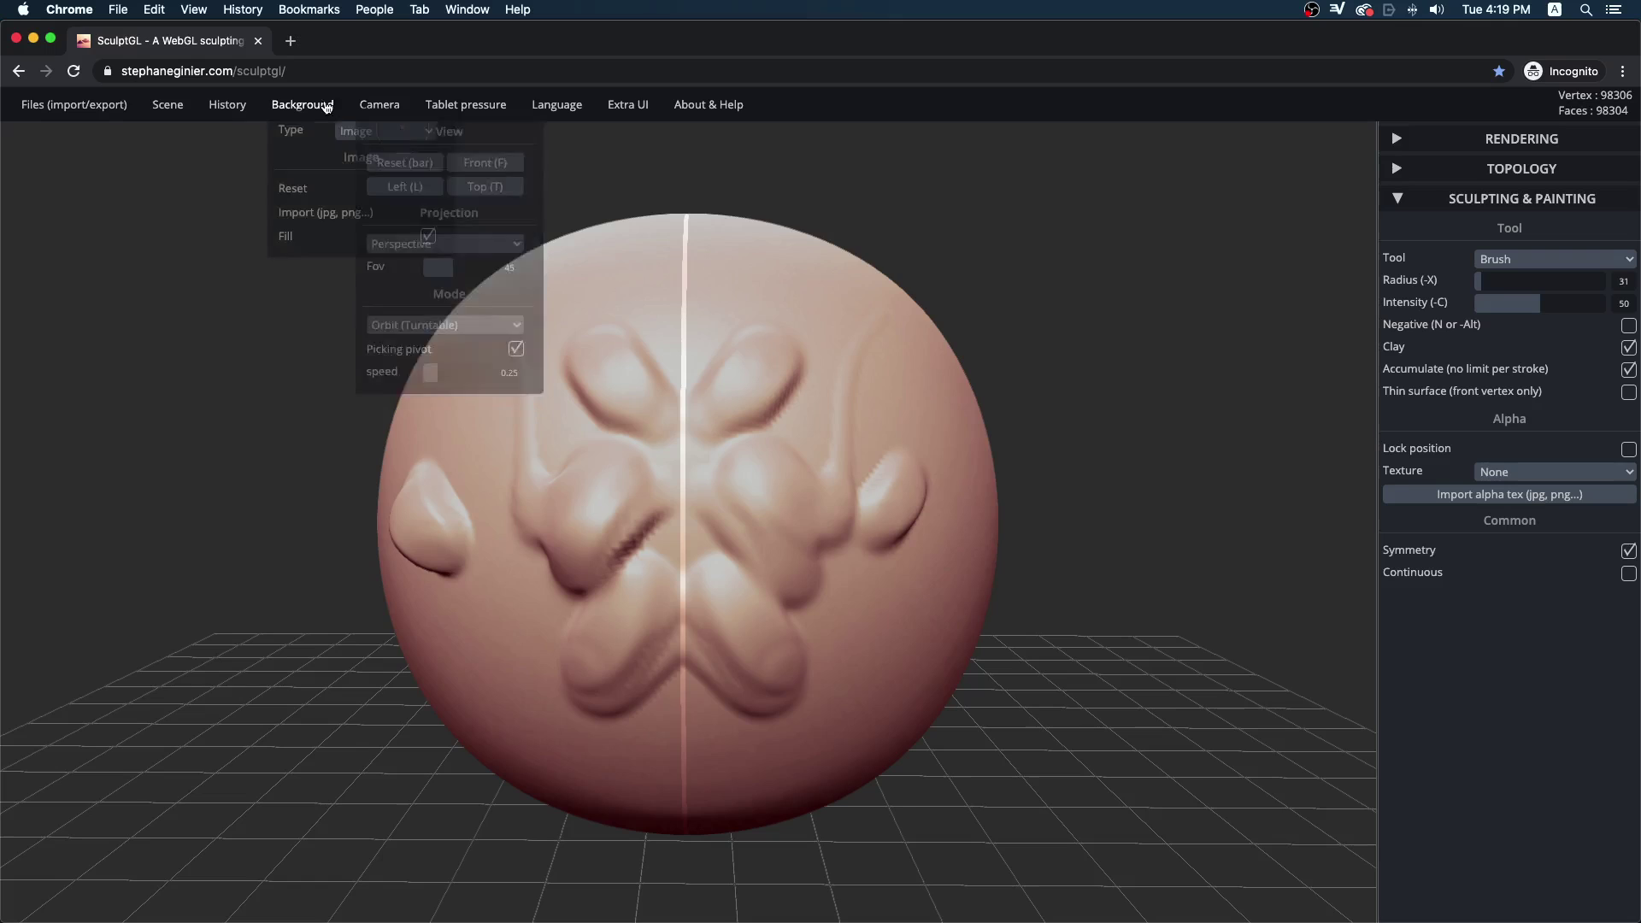
- Undo the mirrored strokes sculpted around the centre line
mouse_move(232, 111)
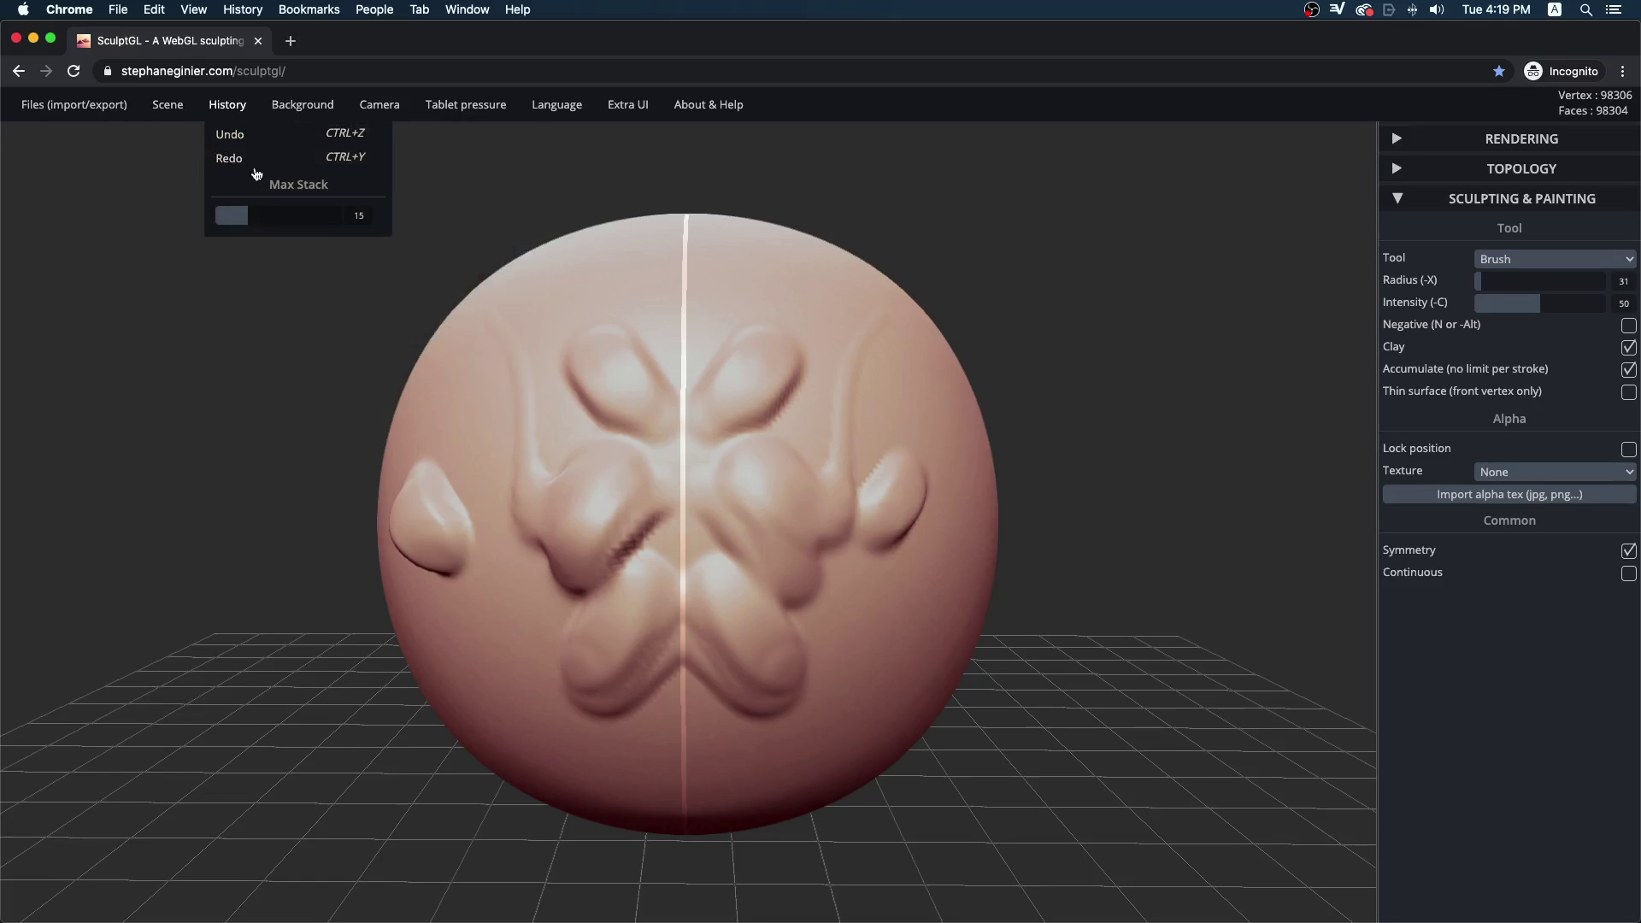
key(ctrl)
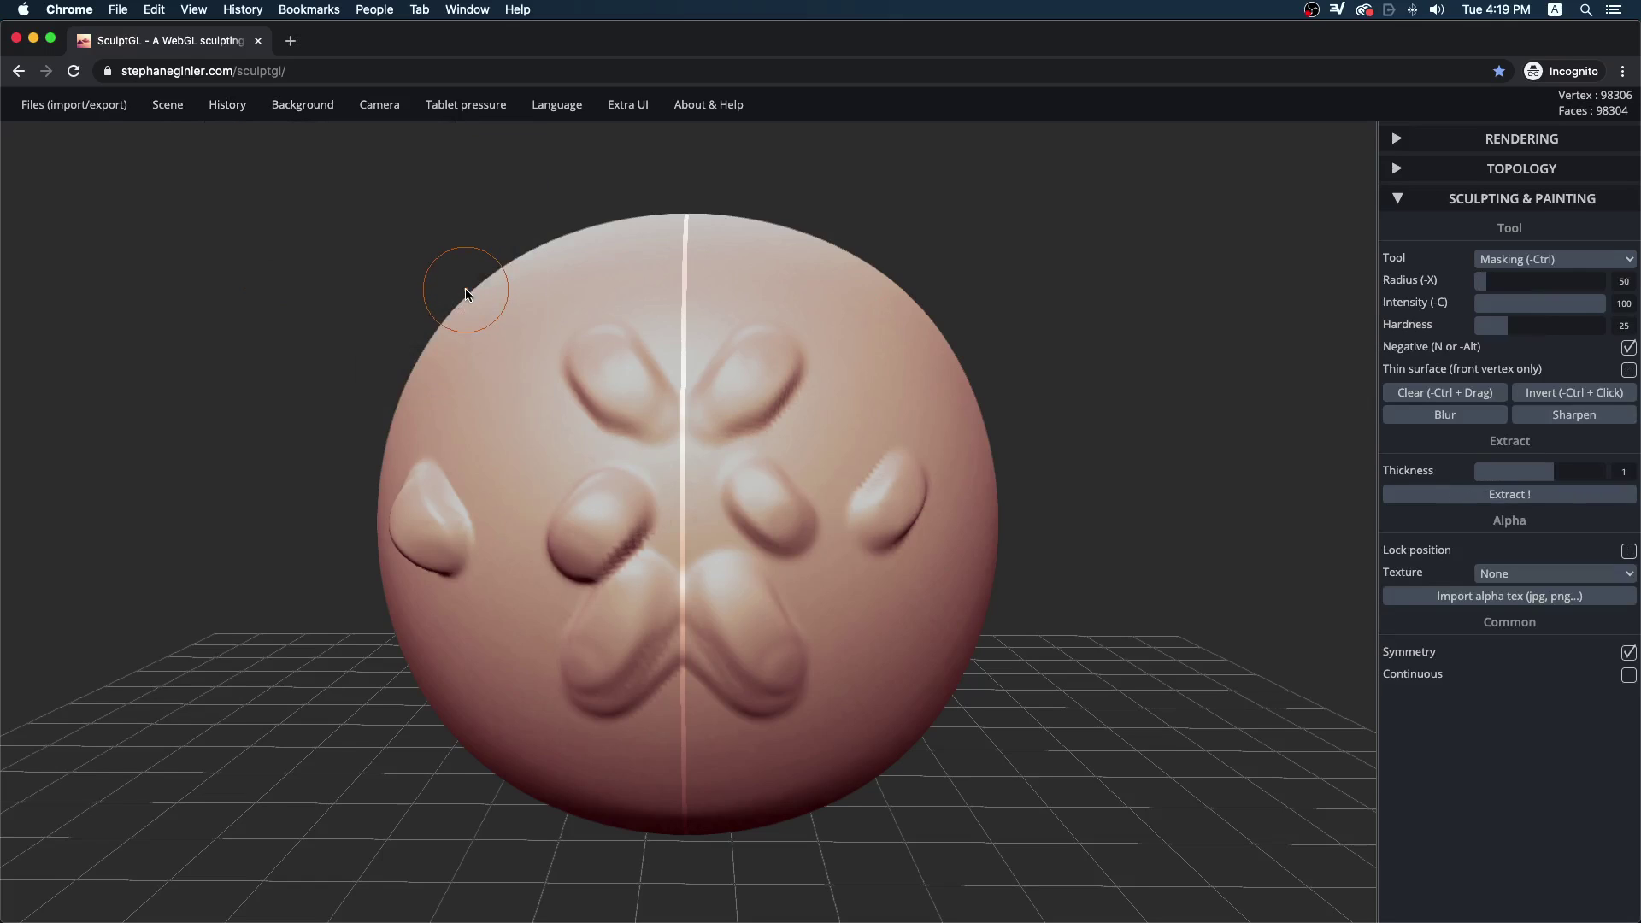
key(ctrl+z)
key(ctrl+z)
- Redo the undone upper and lower pairs of strokes beside the mirror line
mouse_move(222, 111)
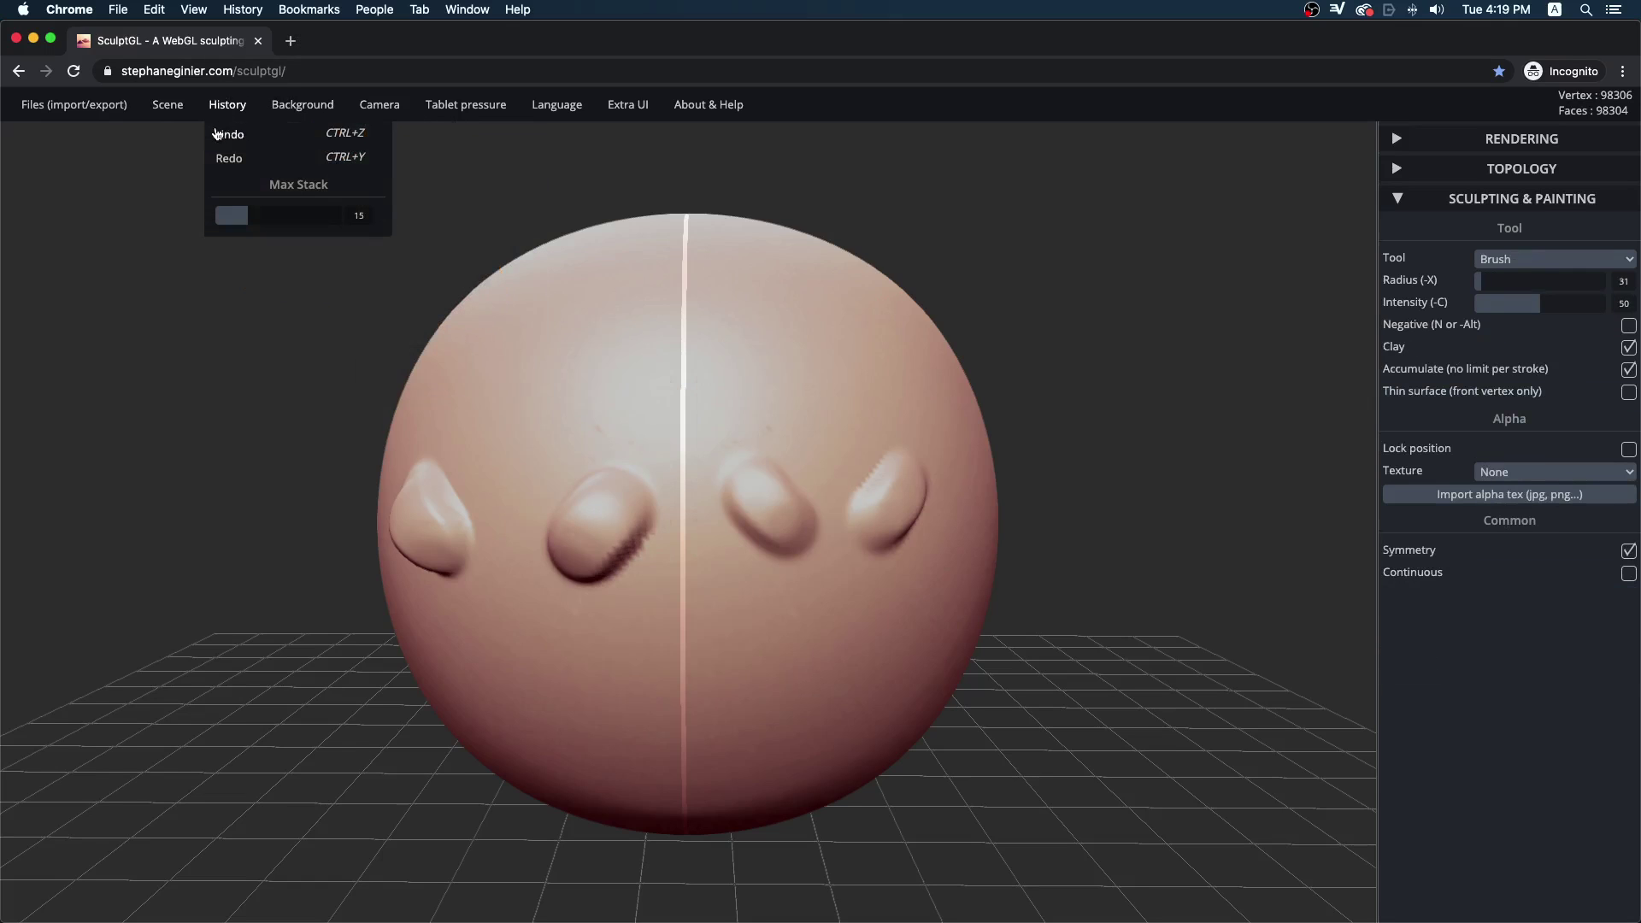
key(ctrl)
key(ctrl+y)
key(ctrl+y)
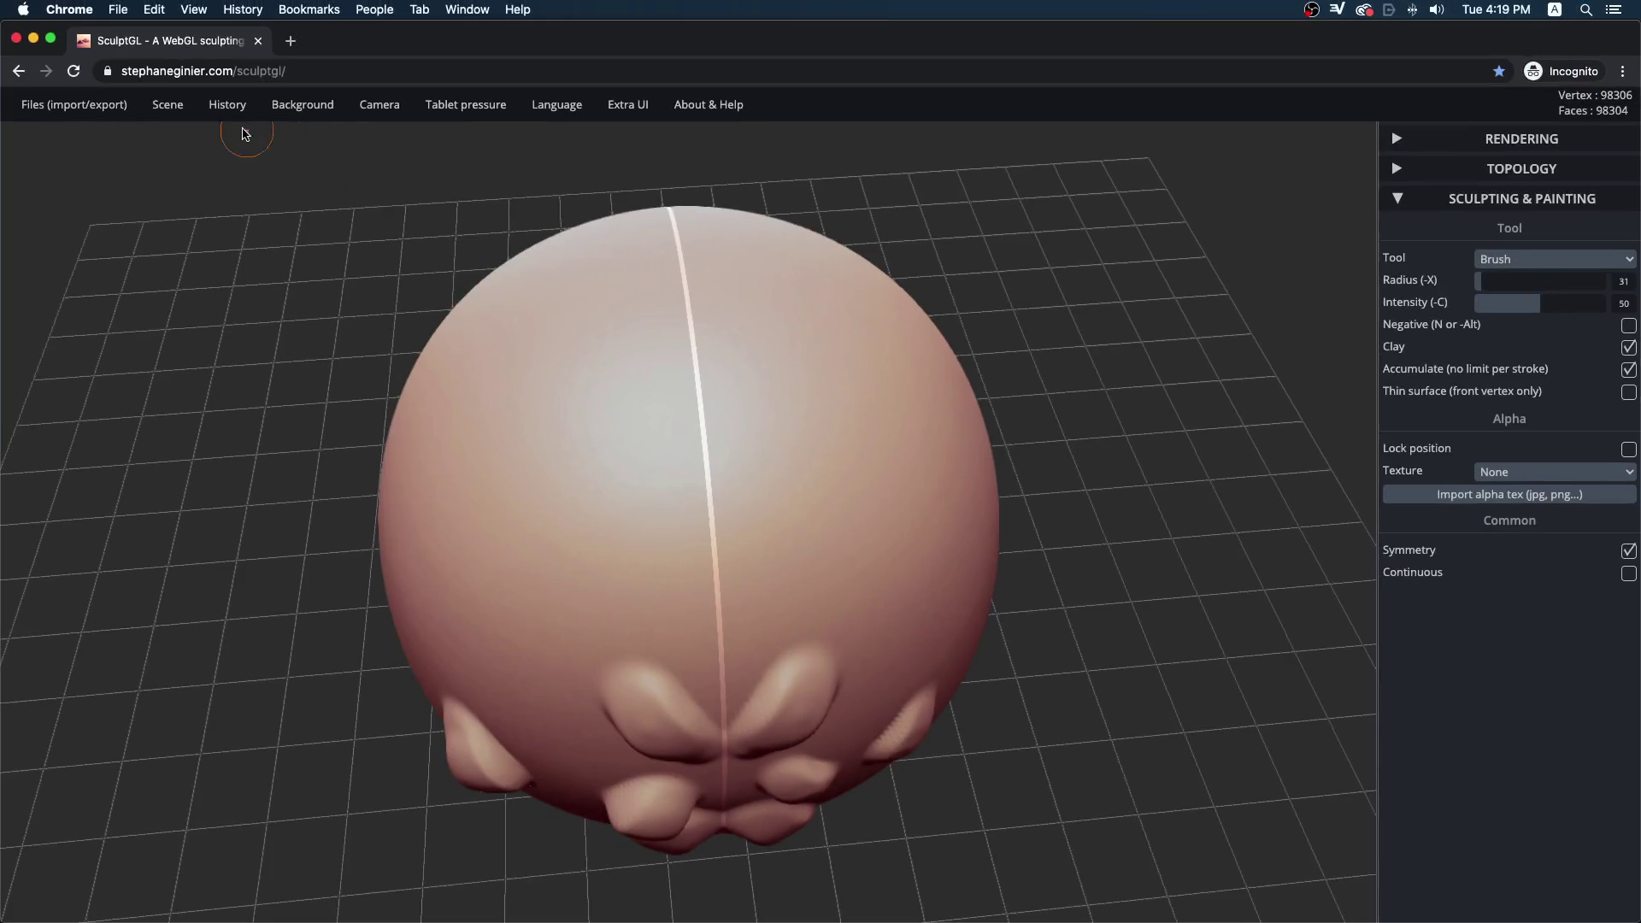
- Raise the history's maximum stack to 31 and sculpt more mirrored strokes on the upper part of the sphere
mouse_move(217, 104)
drag(332, 431, 319, 347)
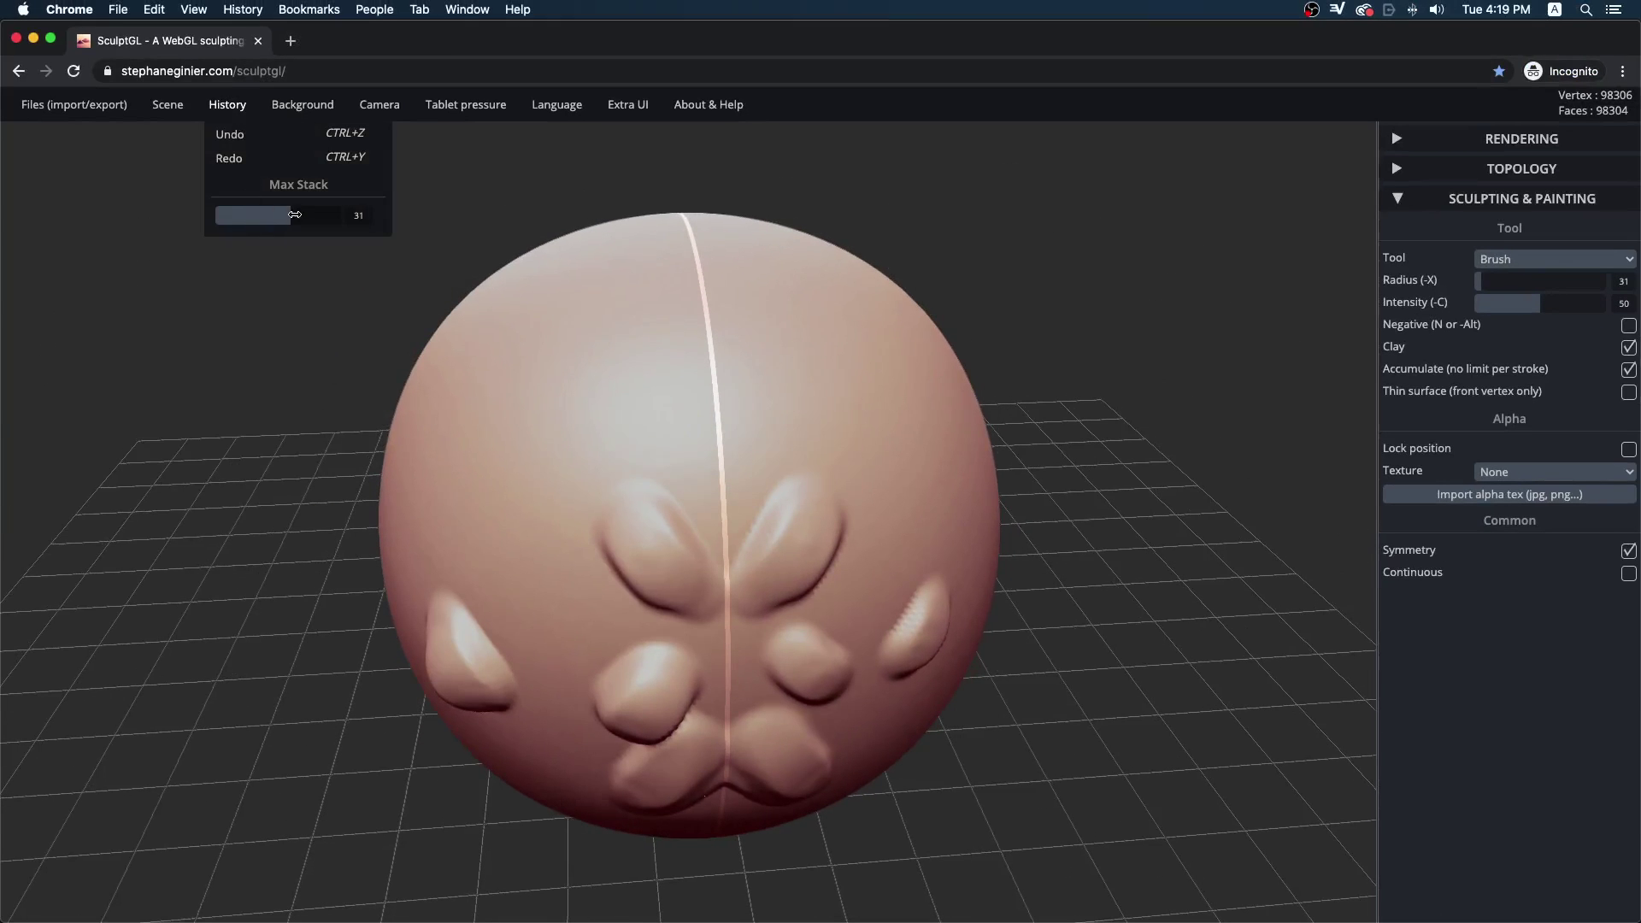
mouse_move(598, 385)
mouse_down()
mouse_move(524, 465)
mouse_move(473, 363)
mouse_move(483, 410)
mouse_move(517, 342)
mouse_up()
- Set the background type to Environment with a blur of 0.41
mouse_move(301, 115)
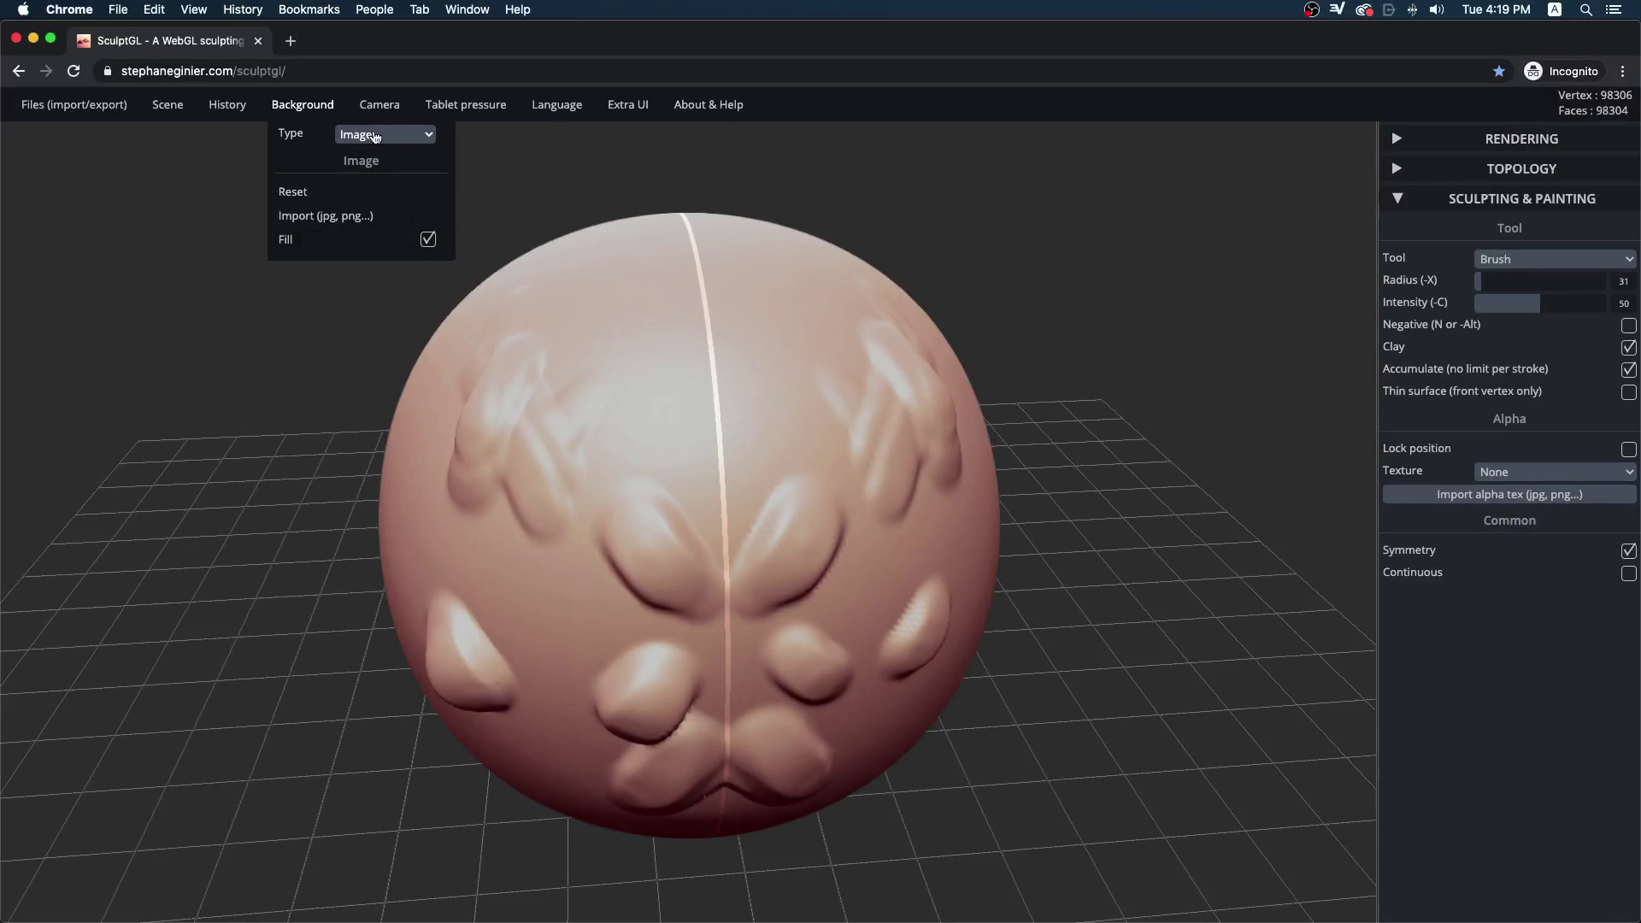
click(376, 135)
click(379, 149)
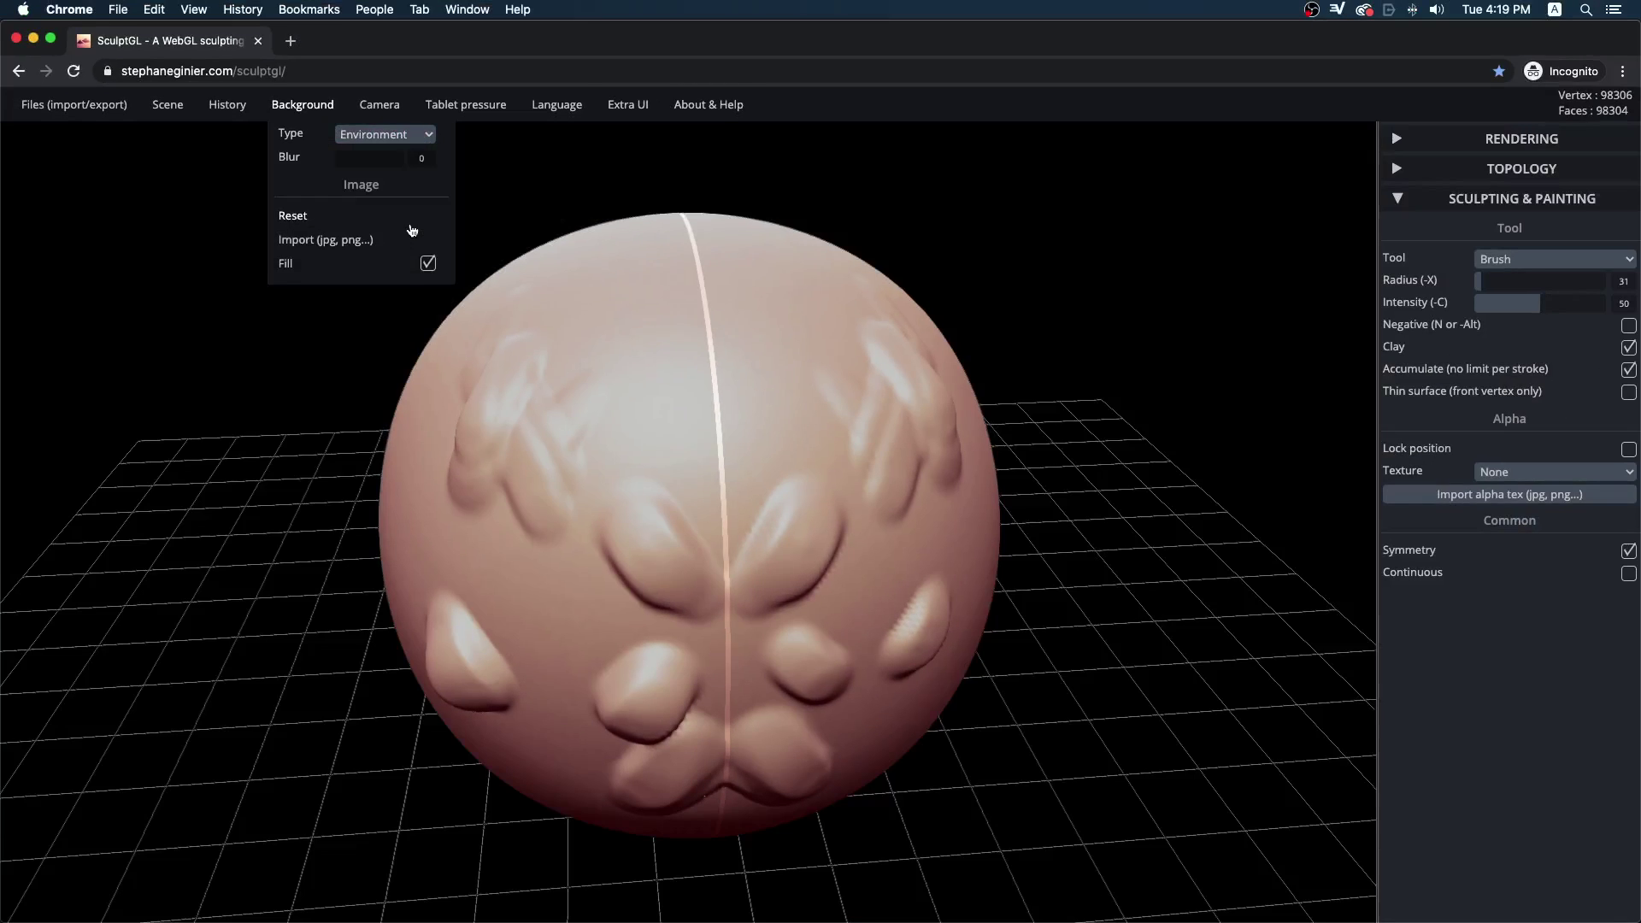
drag(290, 359, 300, 282)
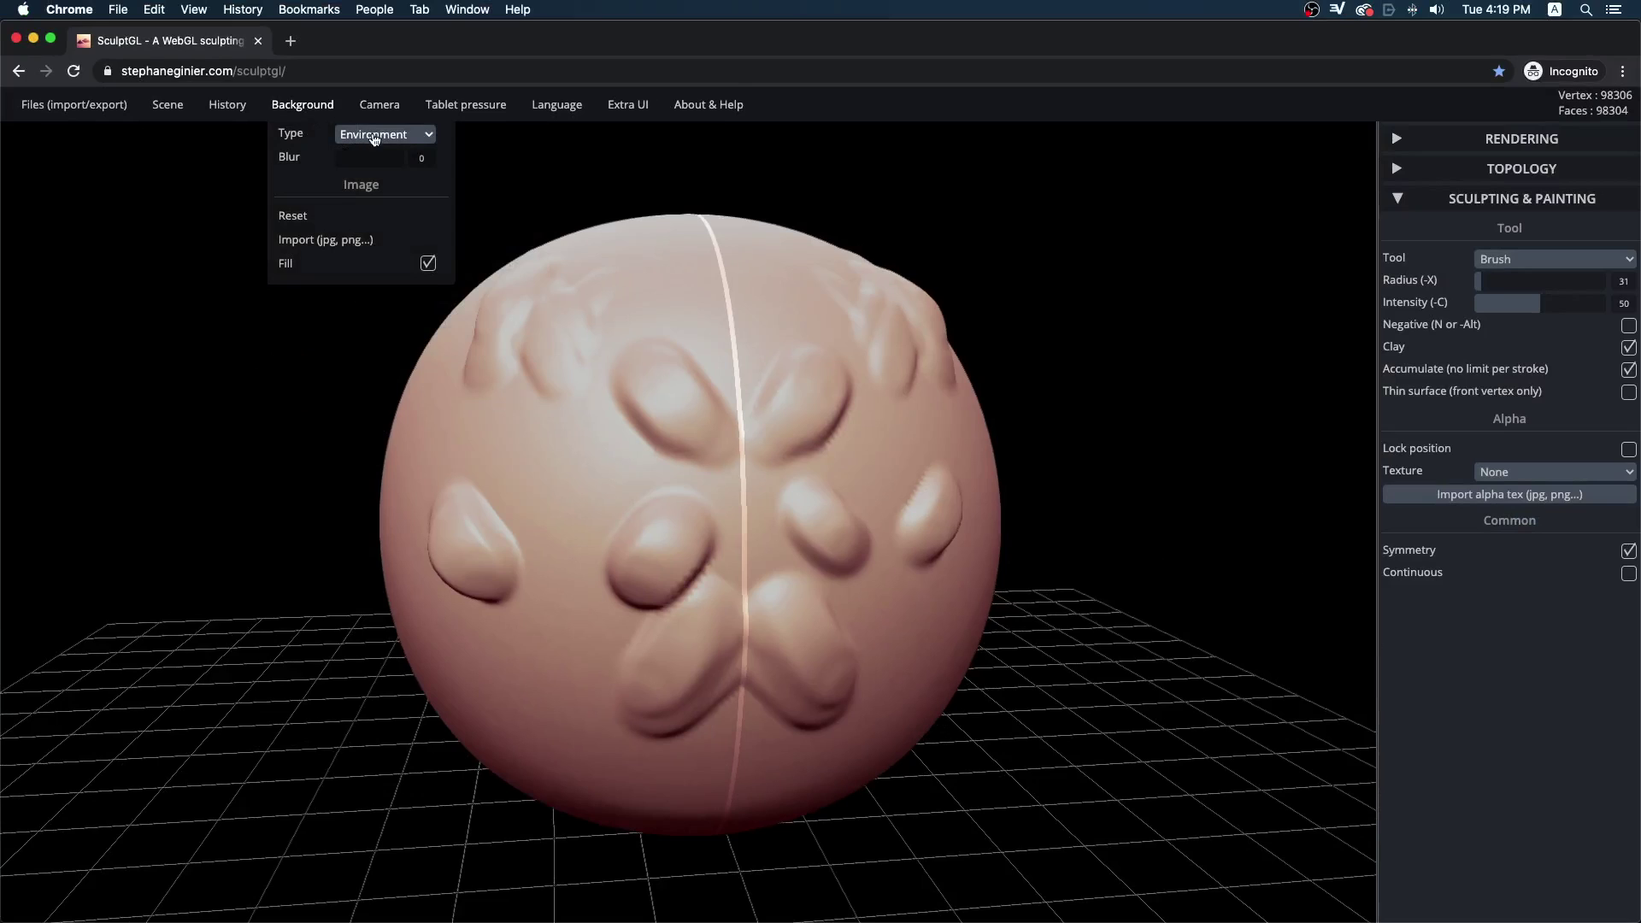
drag(383, 162, 360, 158)
- Switch the background type to Ambient env
click(376, 134)
click(369, 149)
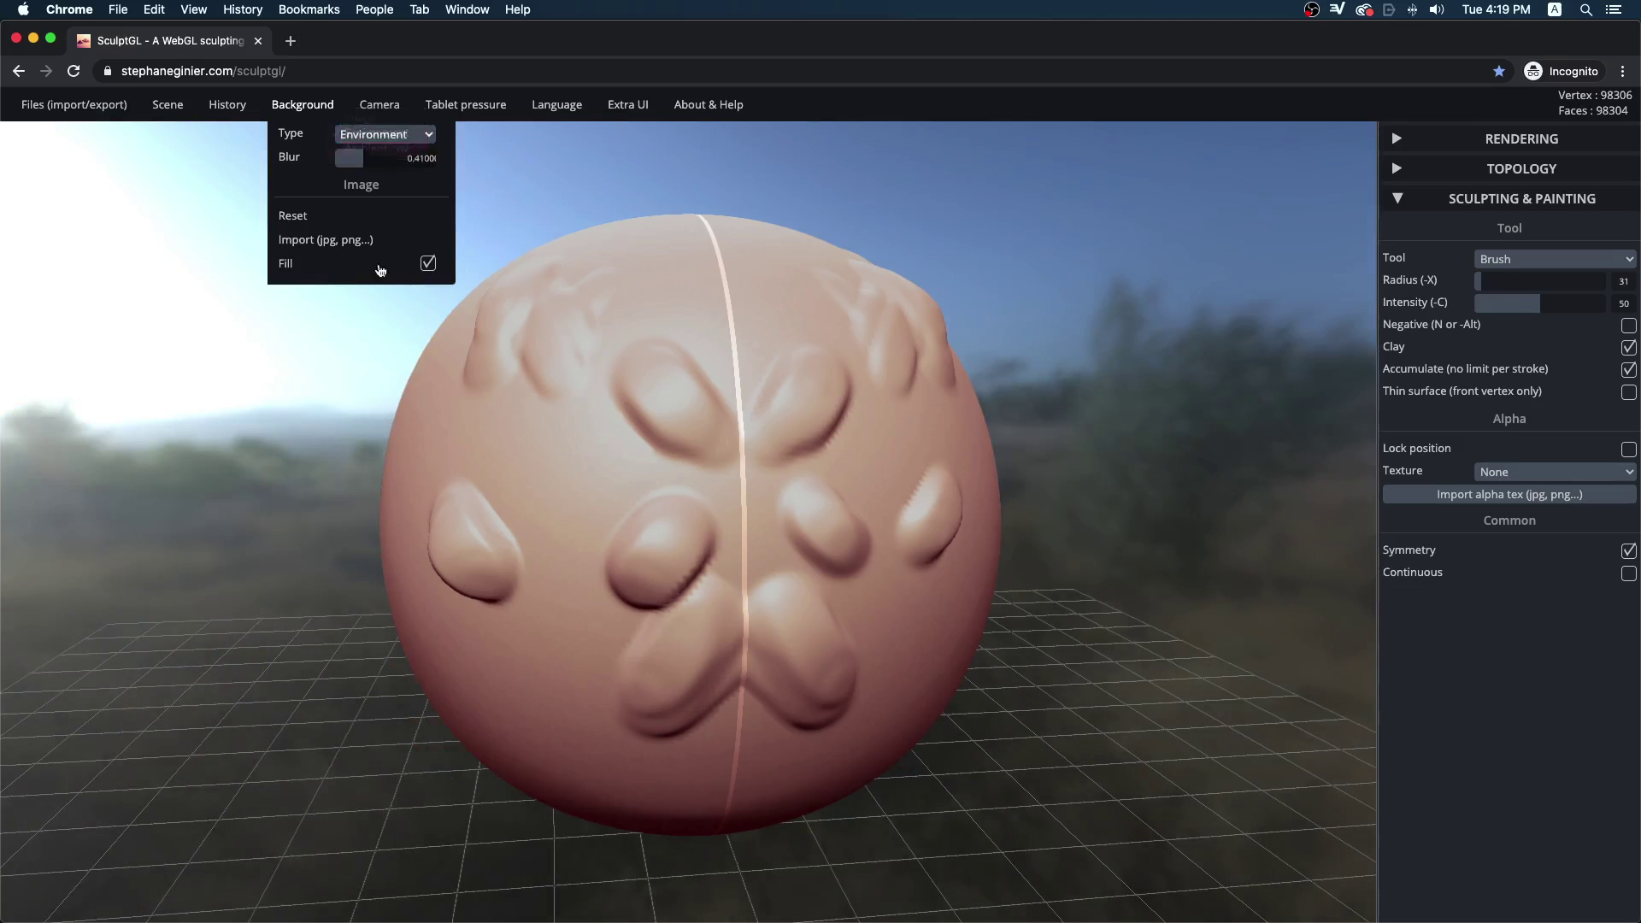
mouse_move(367, 325)
mouse_down()
mouse_move(284, 312)
mouse_move(444, 247)
mouse_move(323, 183)
mouse_up()
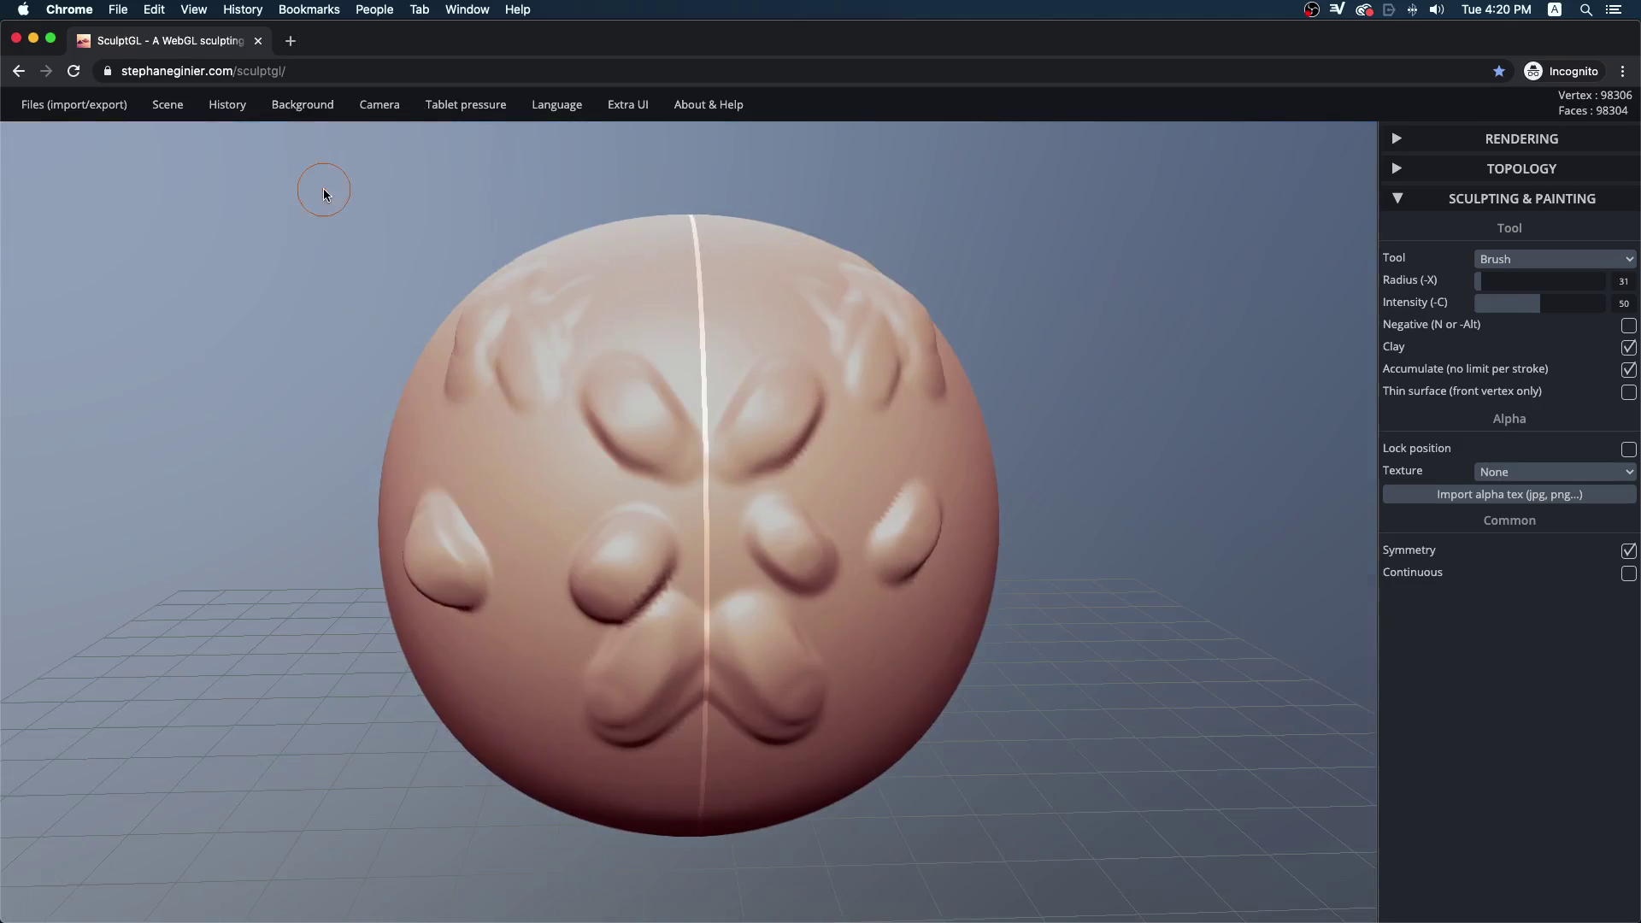
- Import the illustration of the dark-haired character in a red hoodie and set the background type to Image
mouse_move(301, 112)
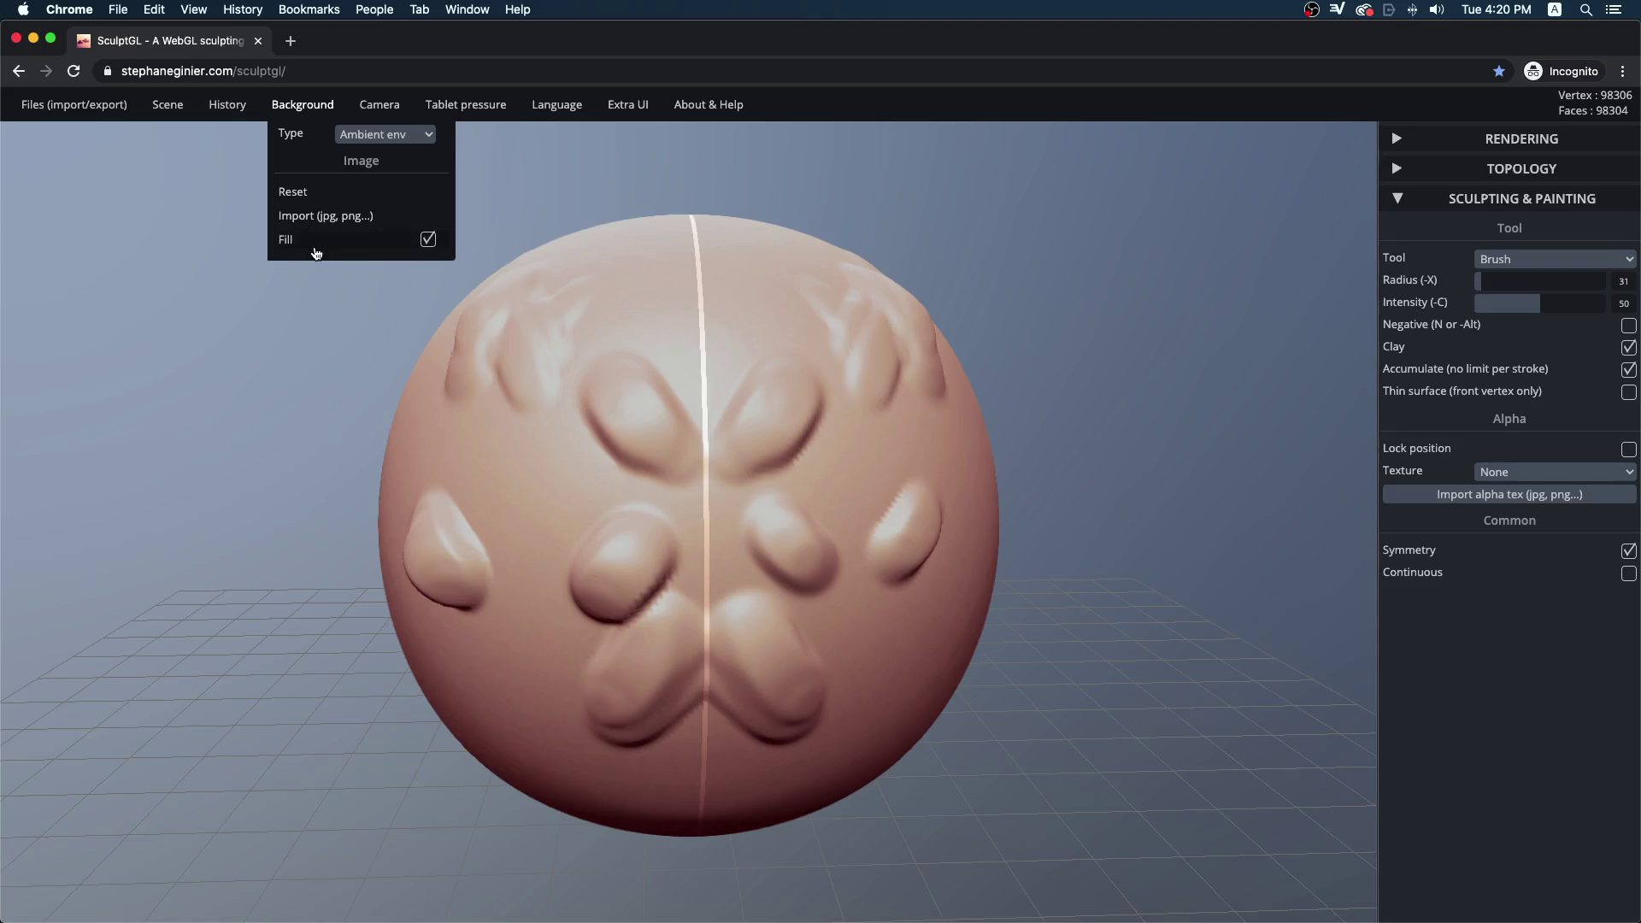
click(334, 217)
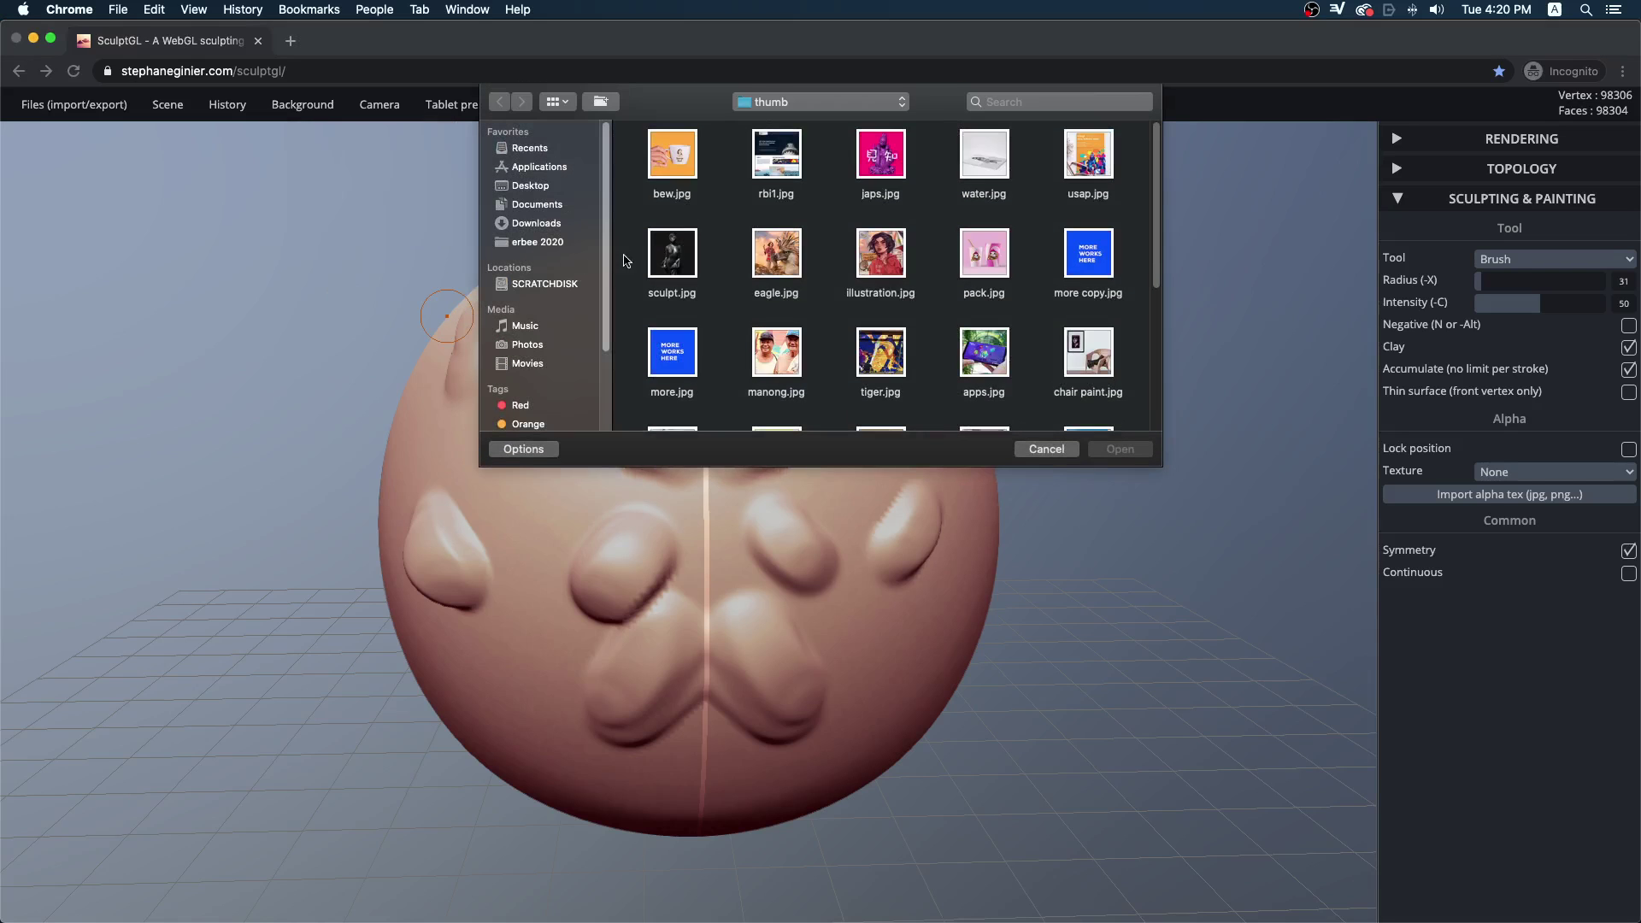
click(1112, 450)
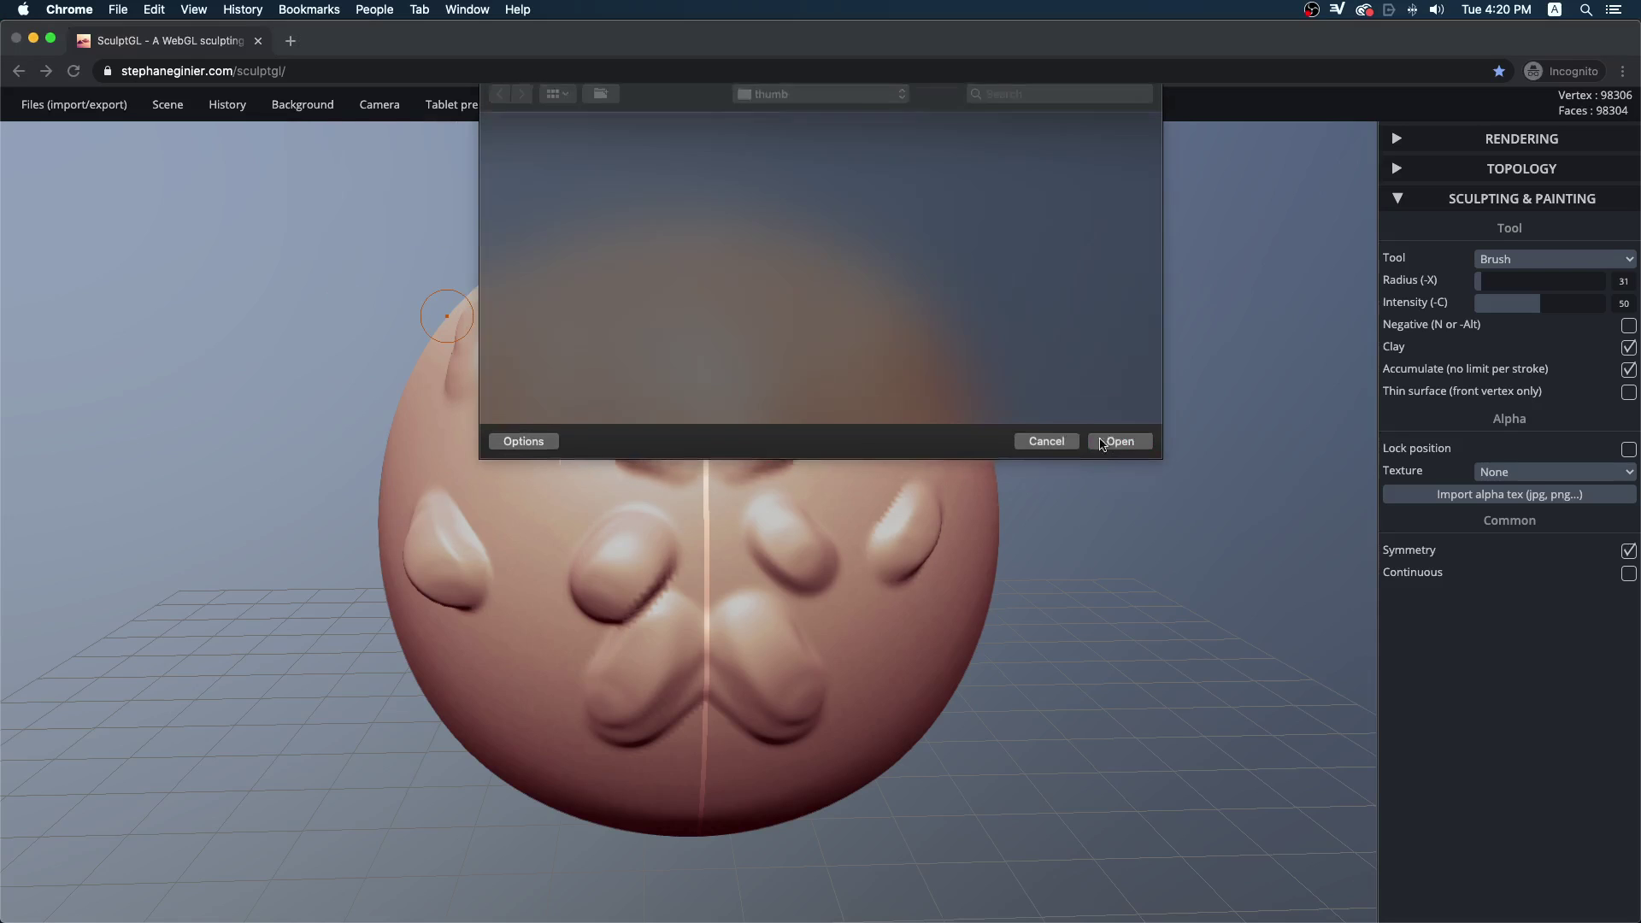
drag(1104, 285, 1037, 292)
drag(329, 301, 388, 246)
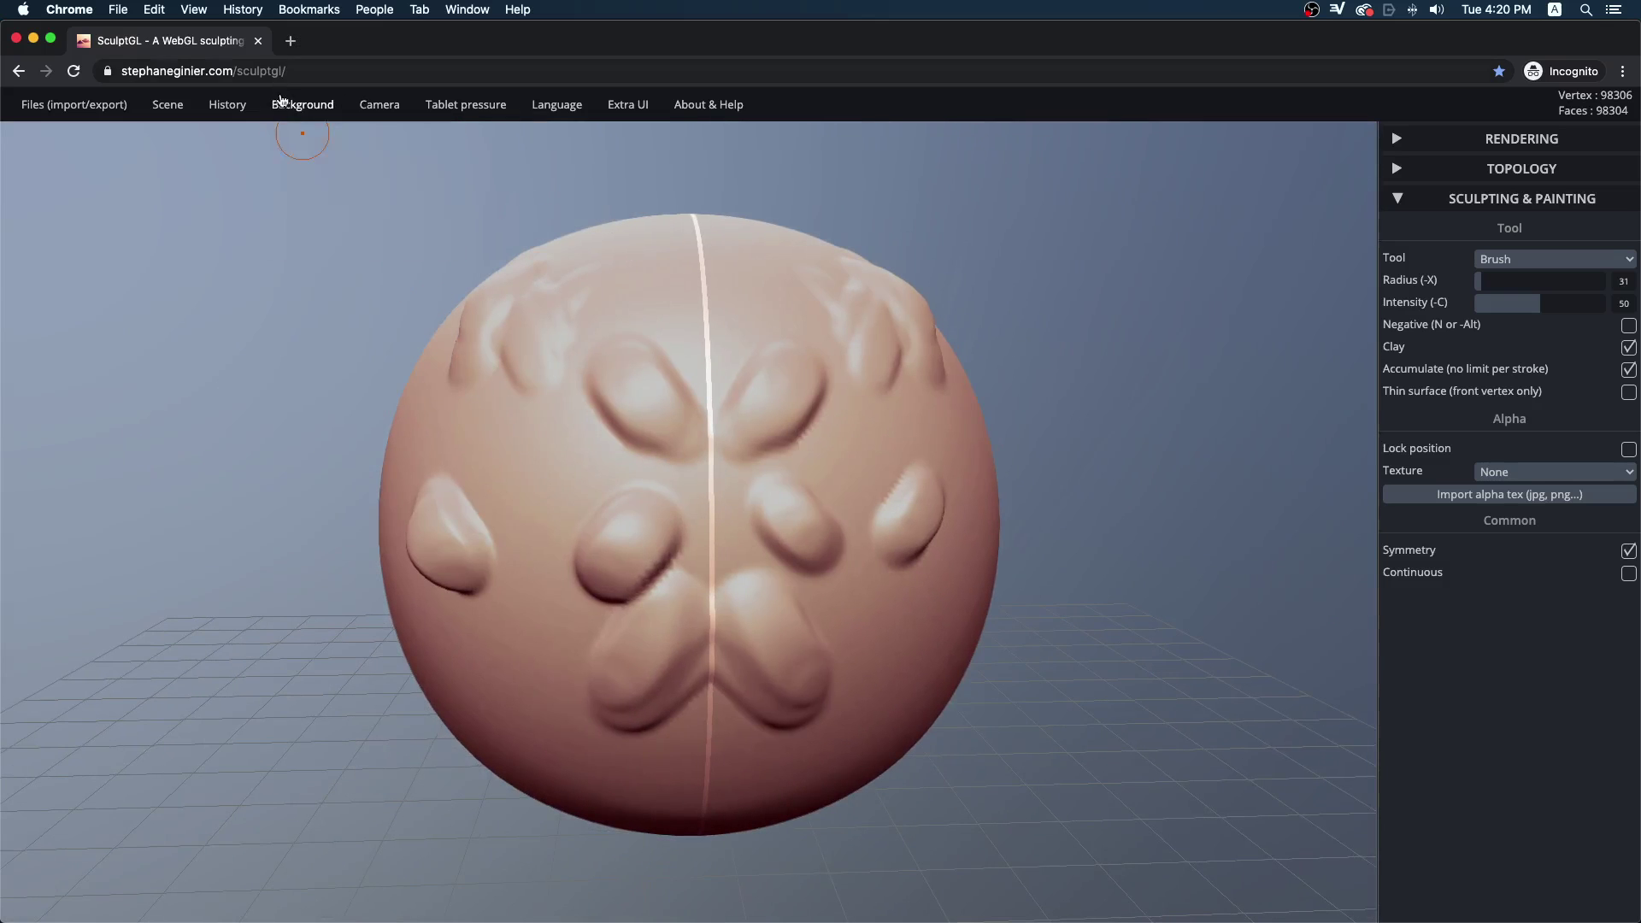
click(353, 135)
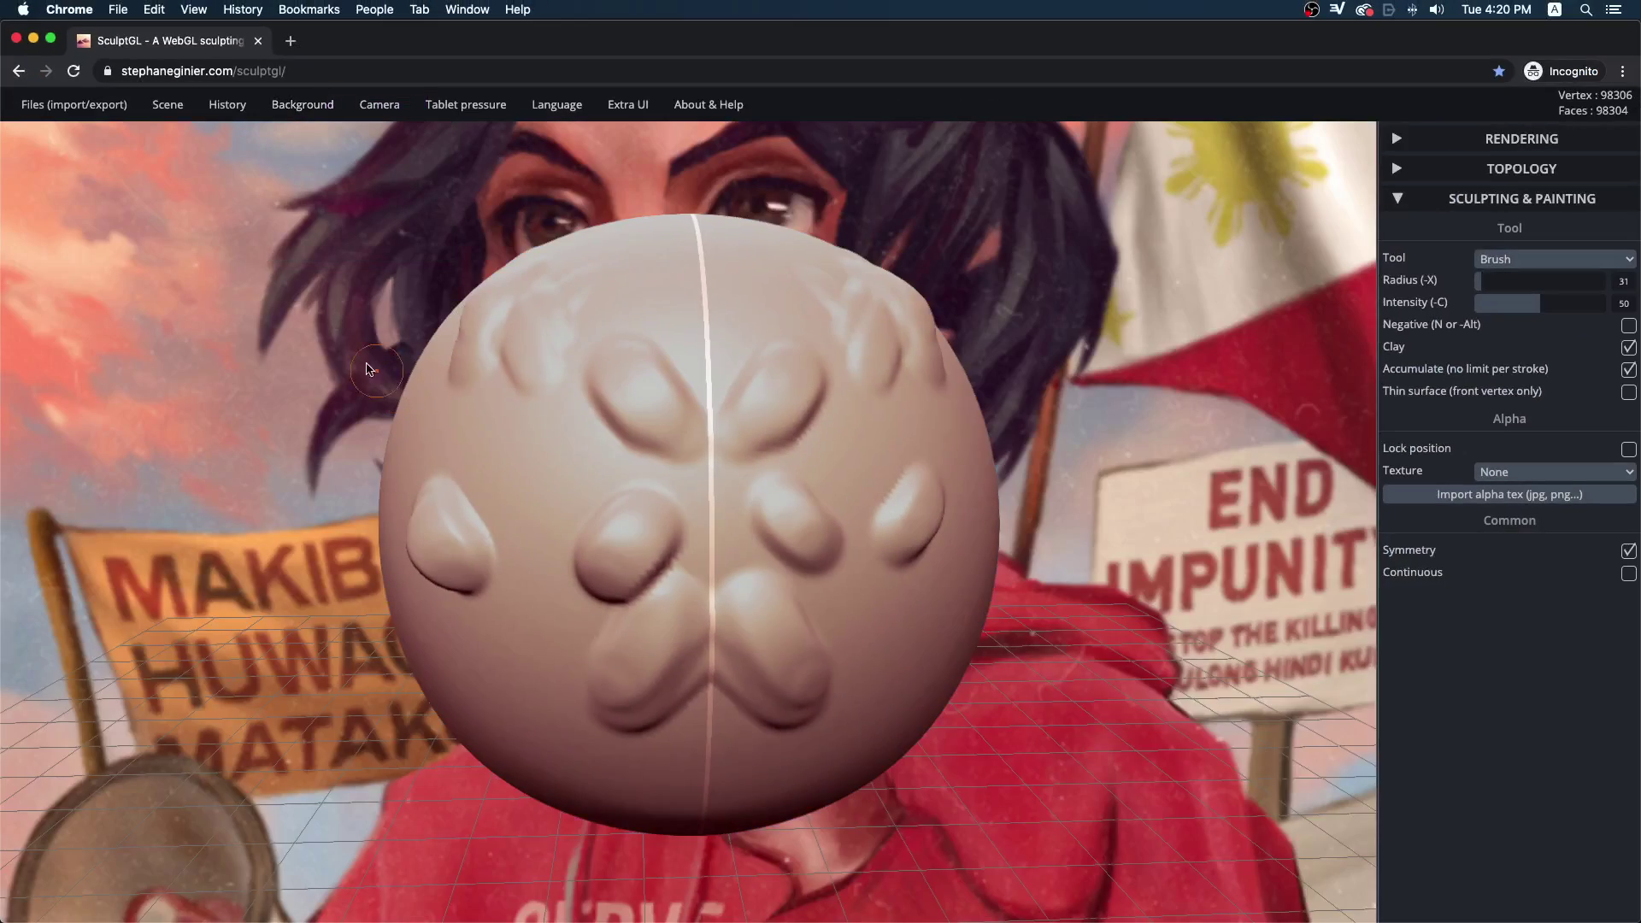
- Turn off the background's Fill option so the whole imported picture fits behind the sphere
drag(376, 378, 462, 295)
ctrl+right_drag(755, 381, 250, 452)
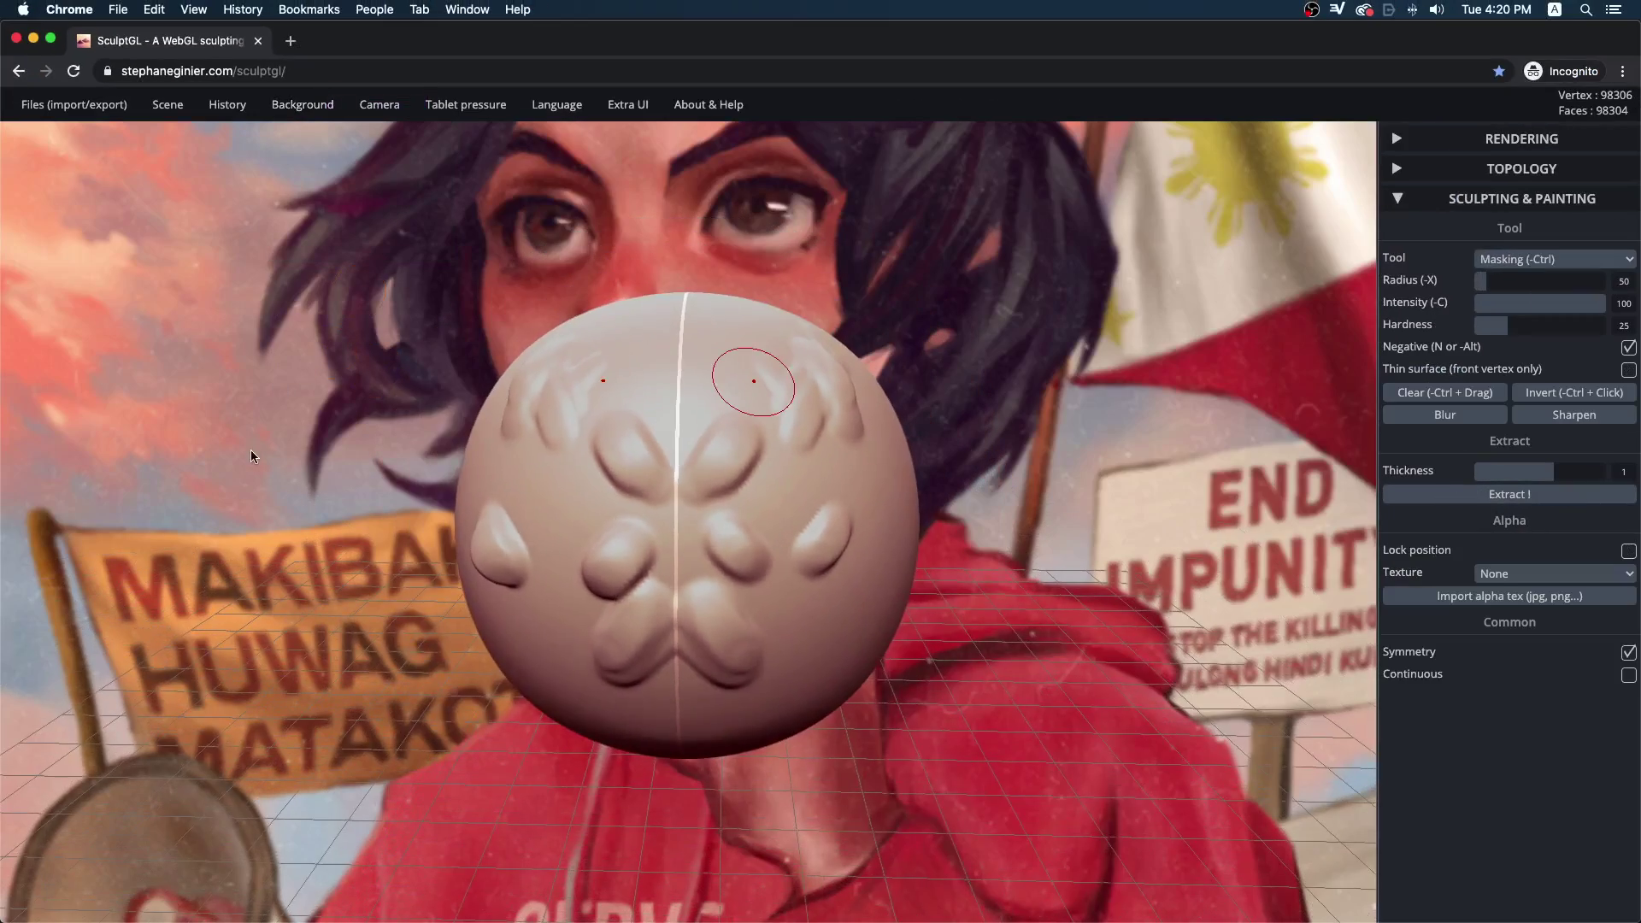
ctrl+right_drag(846, 310, 282, 401)
drag(564, 335, 491, 387)
mouse_move(488, 387)
ctrl+right_down()
mouse_move(1097, 246)
mouse_move(808, 309)
ctrl+right_up()
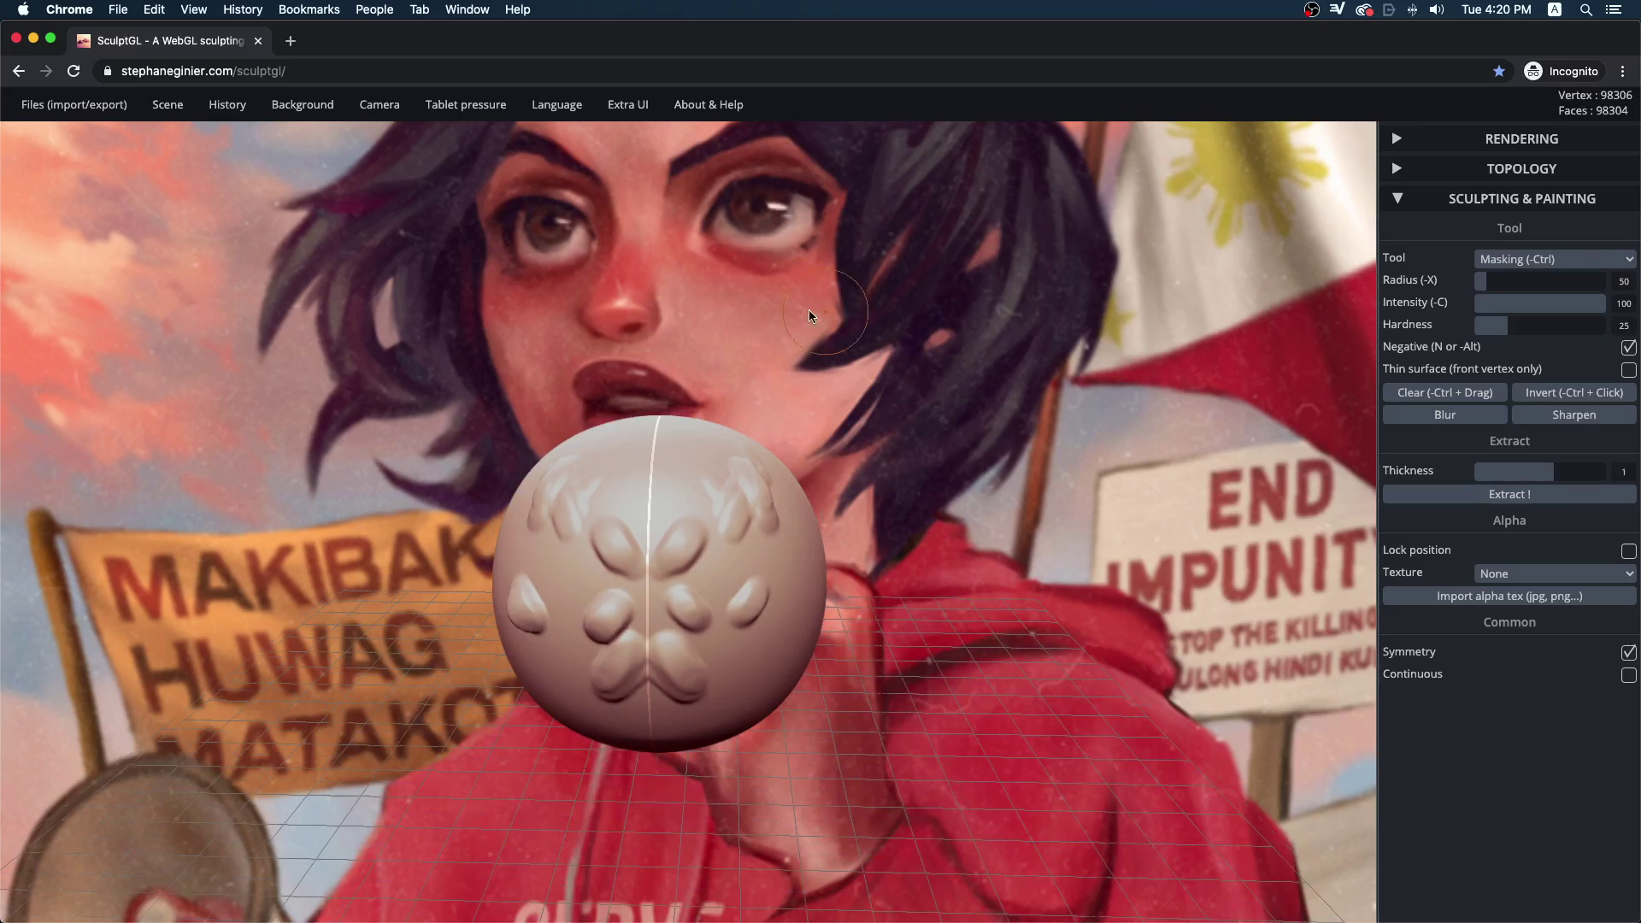
mouse_move(238, 109)
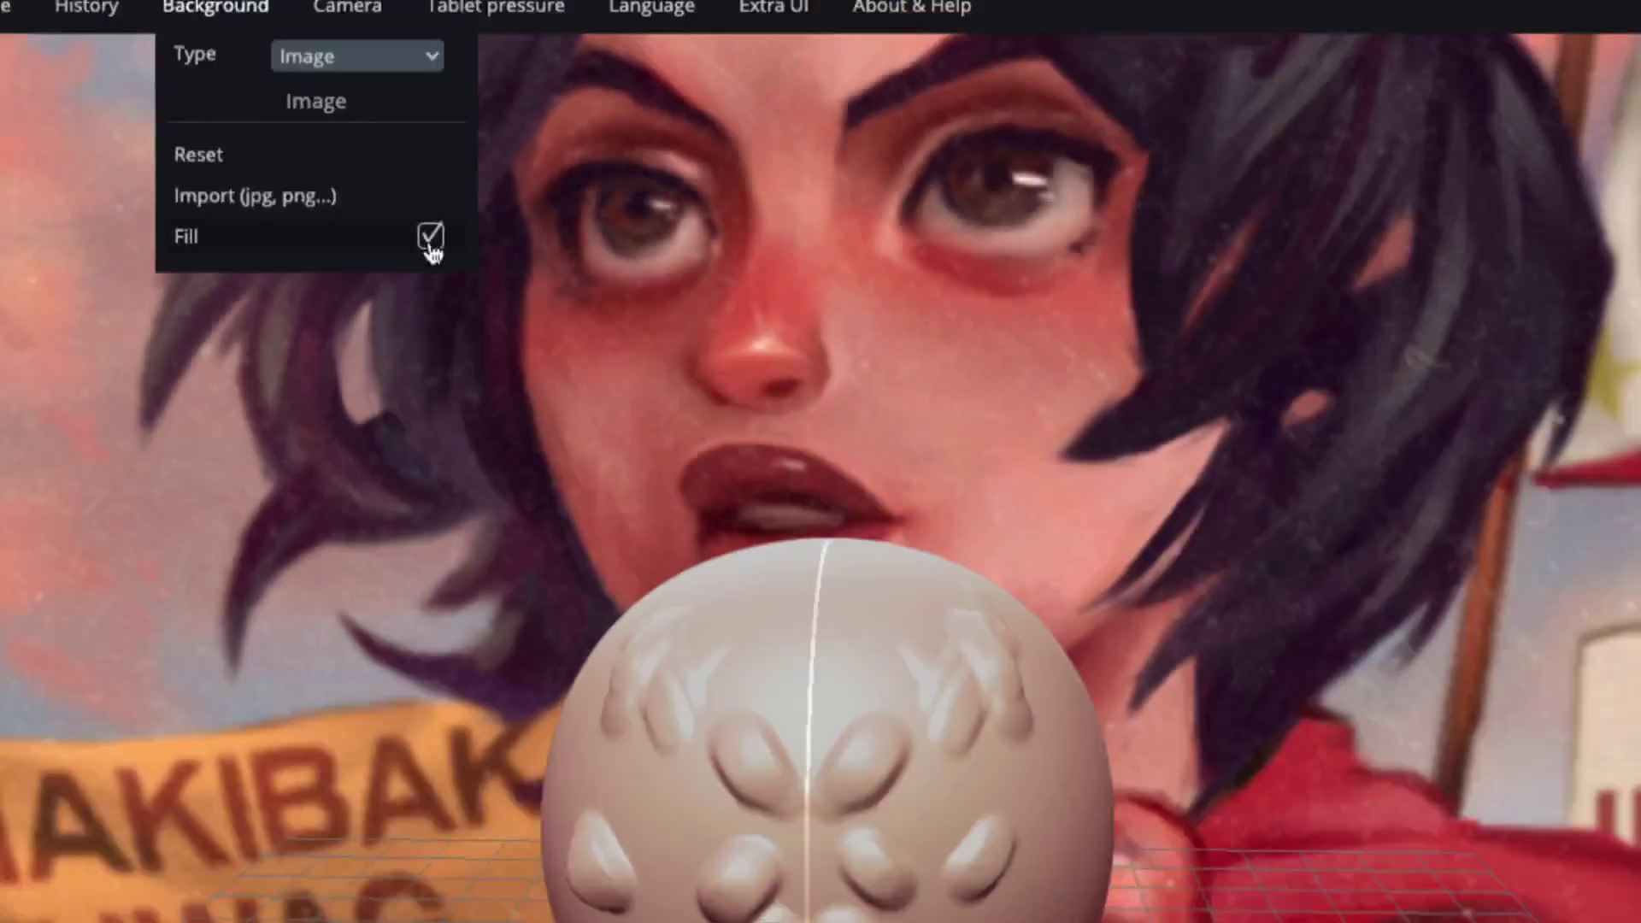
click(428, 241)
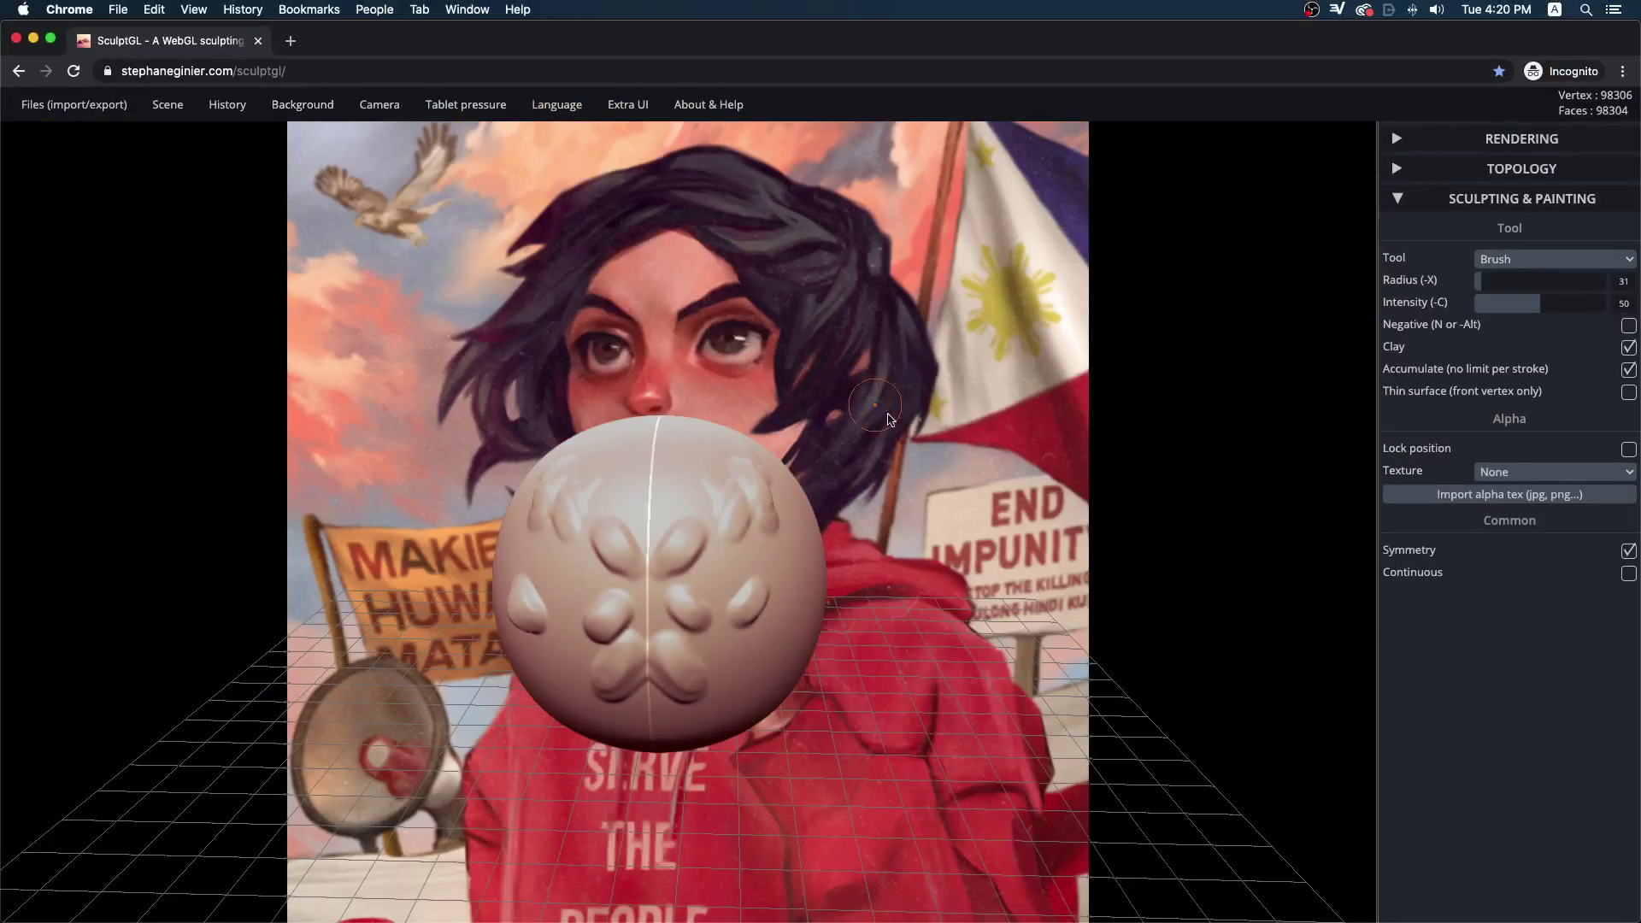
mouse_move(889, 418)
mouse_down()
mouse_move(919, 570)
mouse_move(966, 352)
mouse_move(951, 345)
mouse_move(985, 425)
mouse_move(992, 340)
mouse_move(997, 450)
mouse_move(979, 388)
mouse_move(930, 441)
mouse_move(899, 429)
mouse_up()
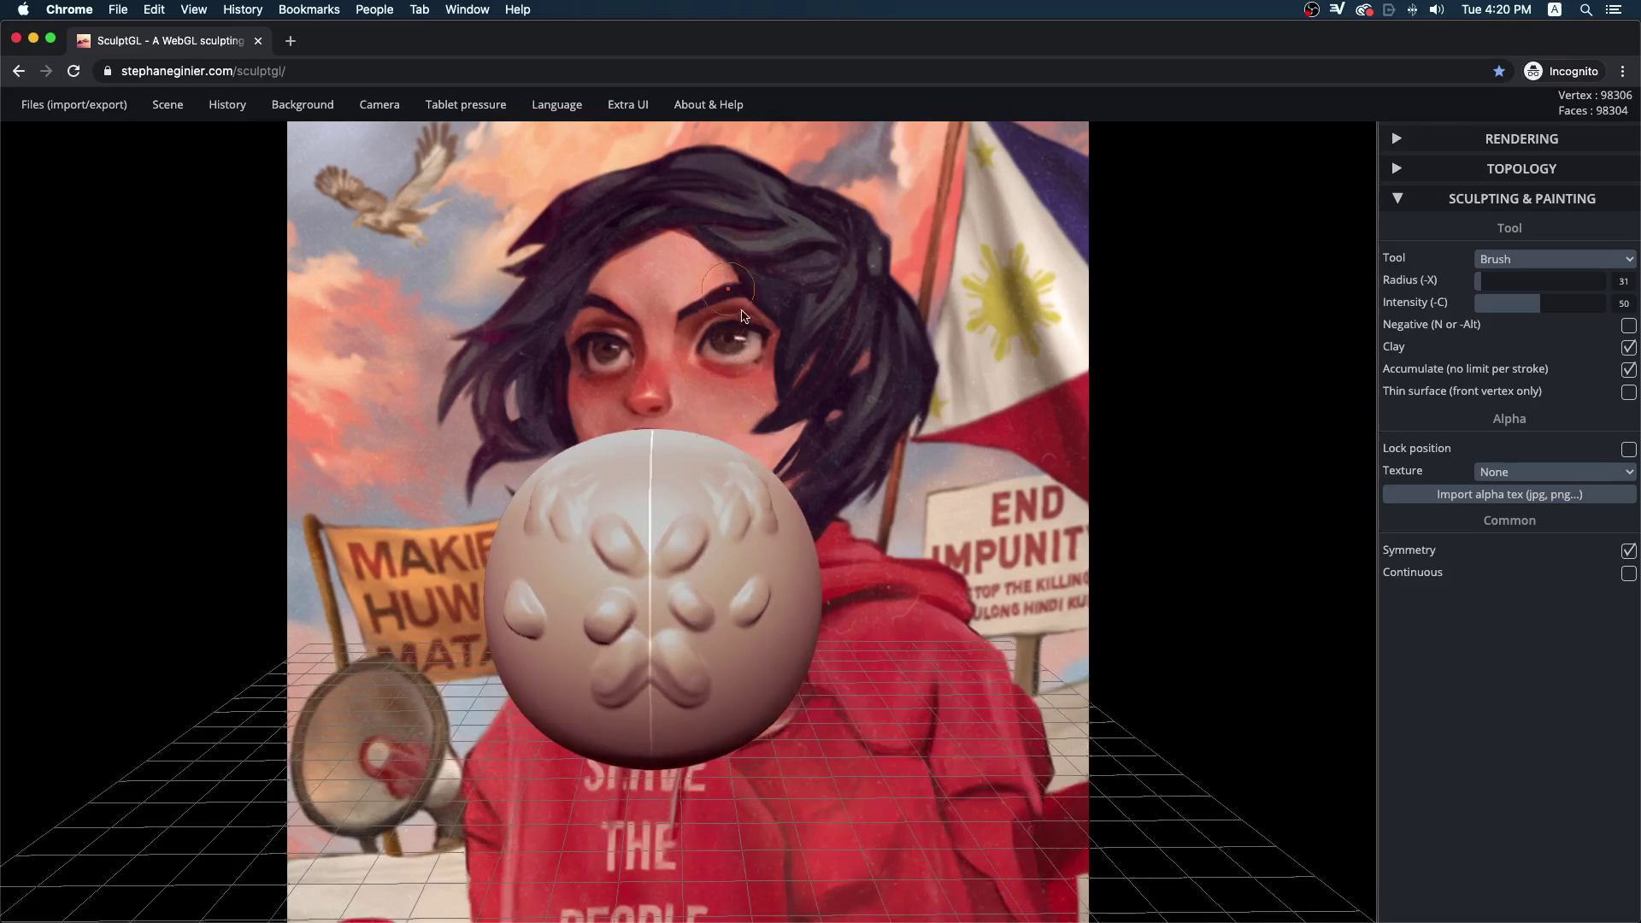
- Reset the background to remove the imported picture and turn its Fill option on
drag(742, 316, 735, 379)
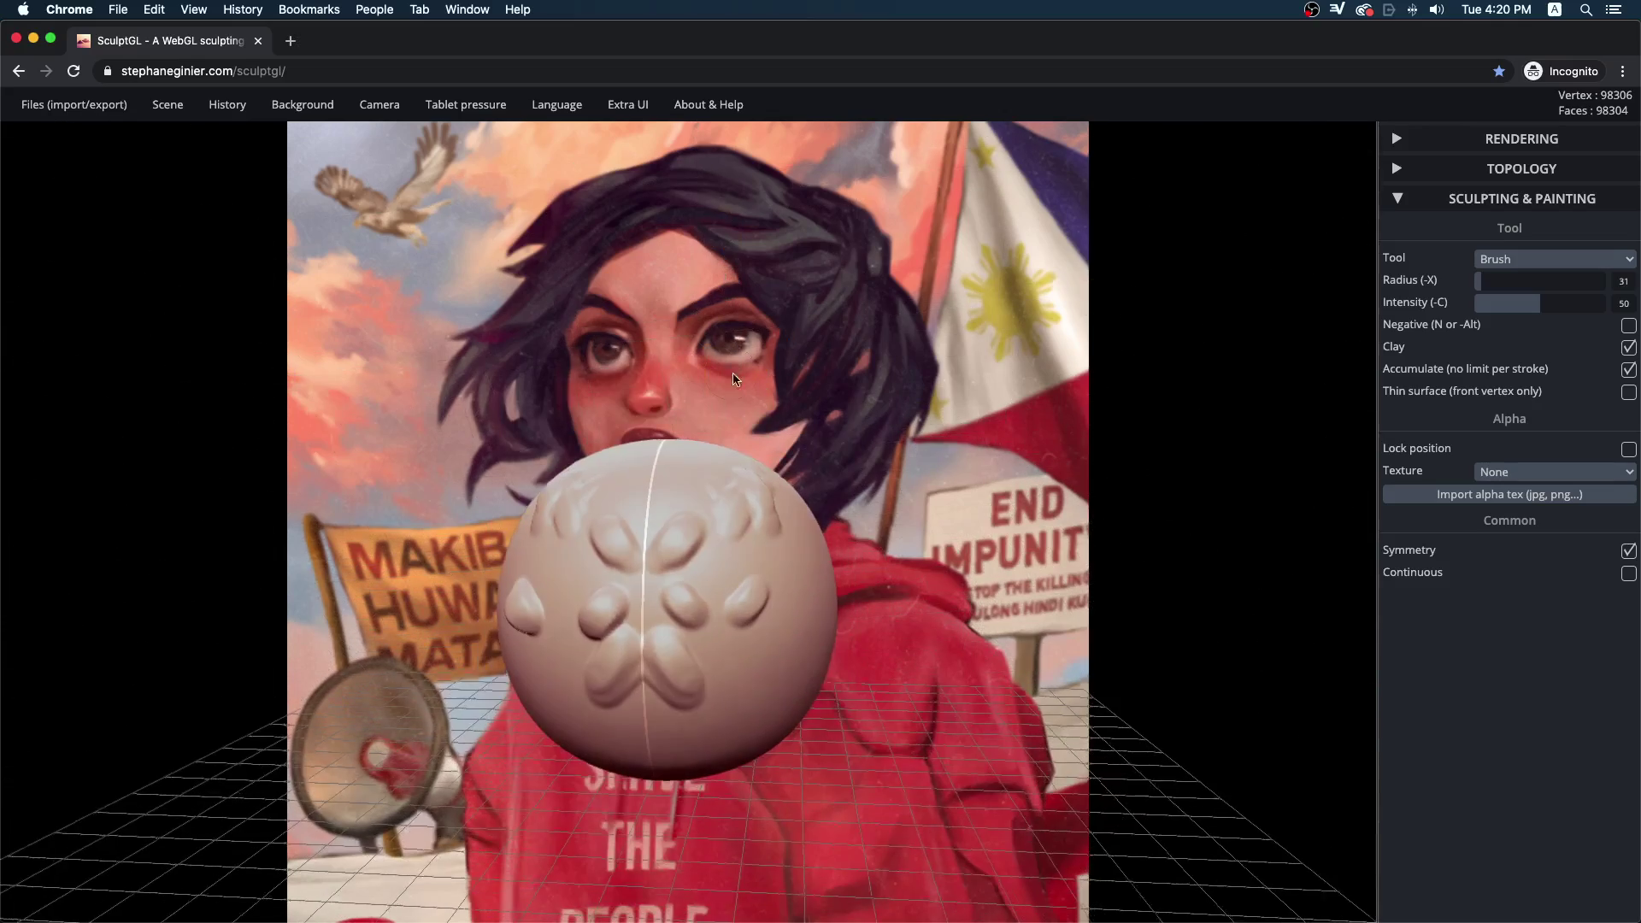
mouse_move(302, 104)
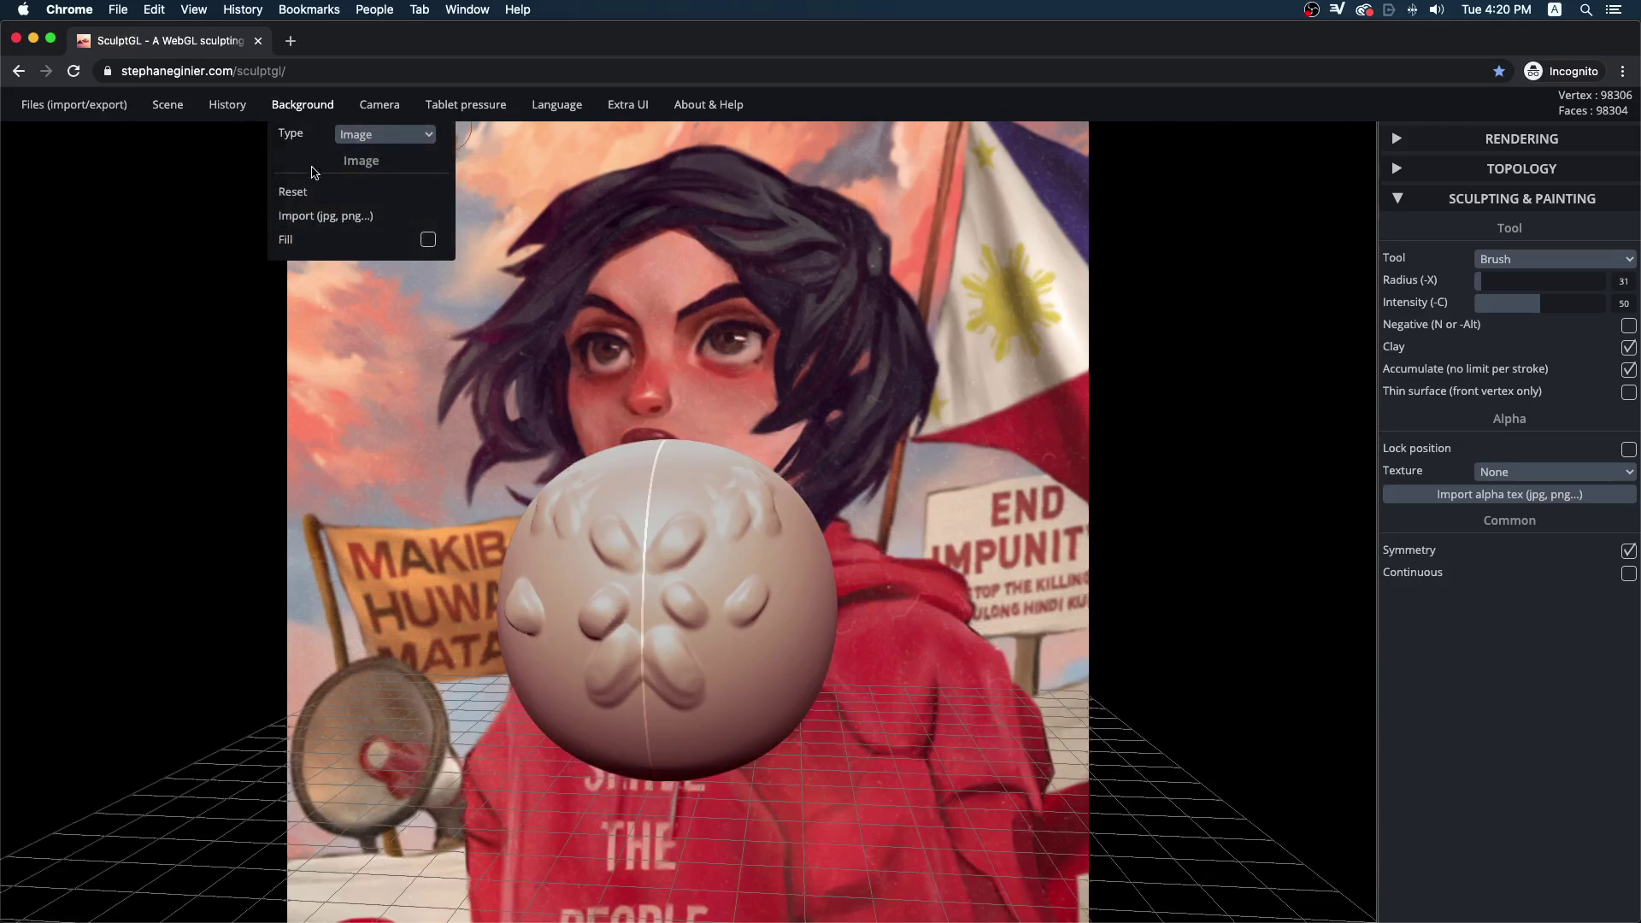
click(292, 191)
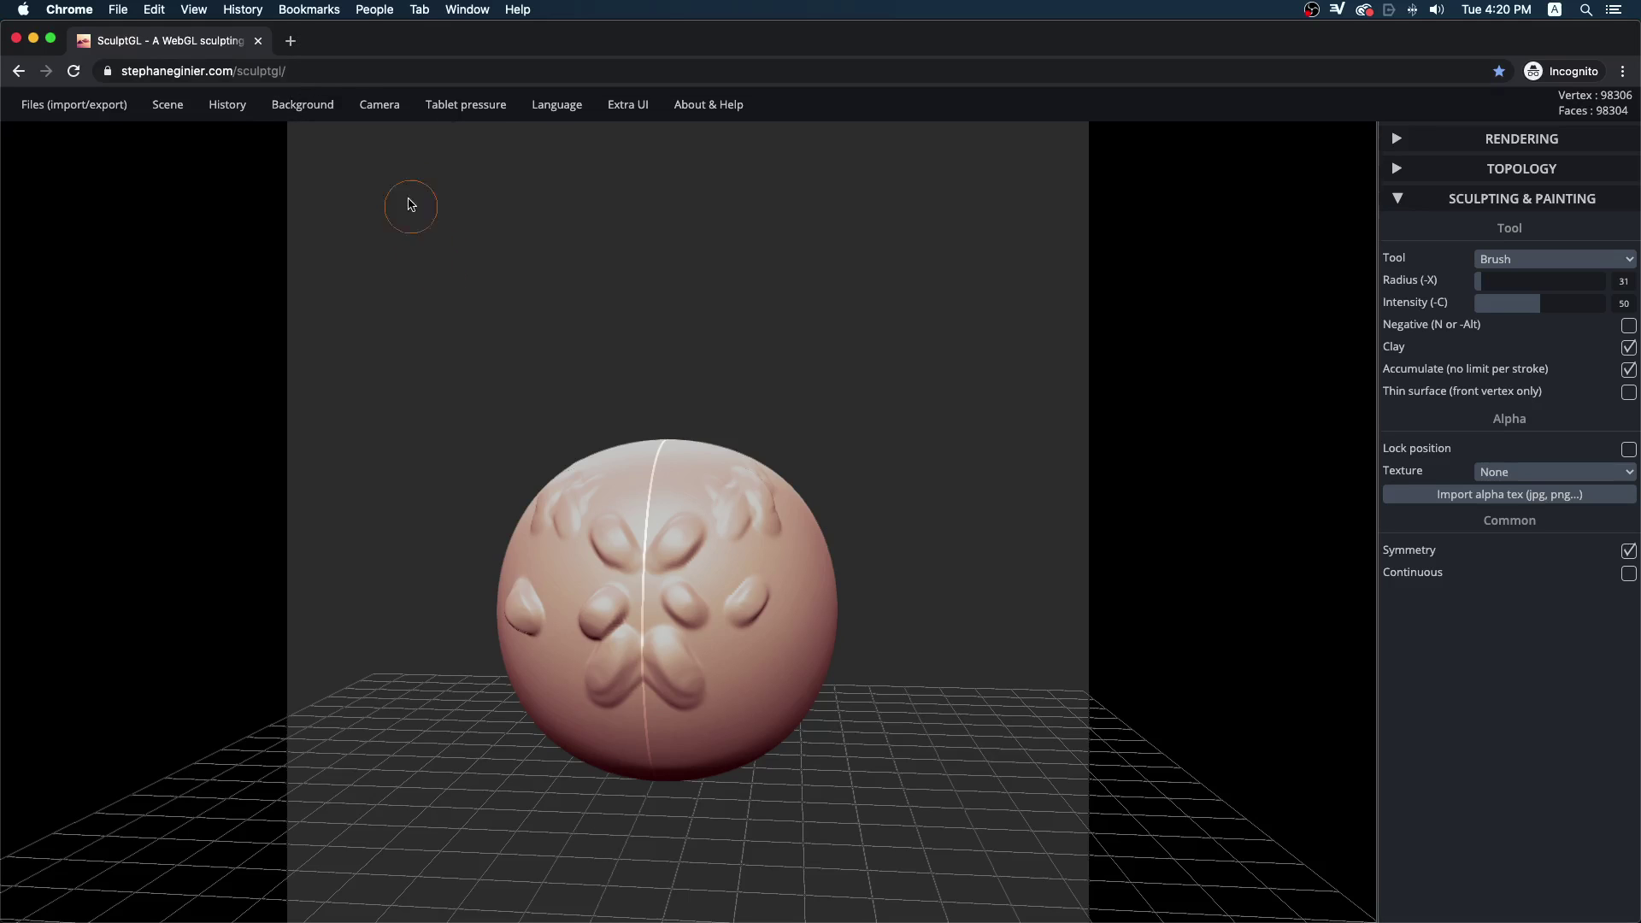
click(428, 239)
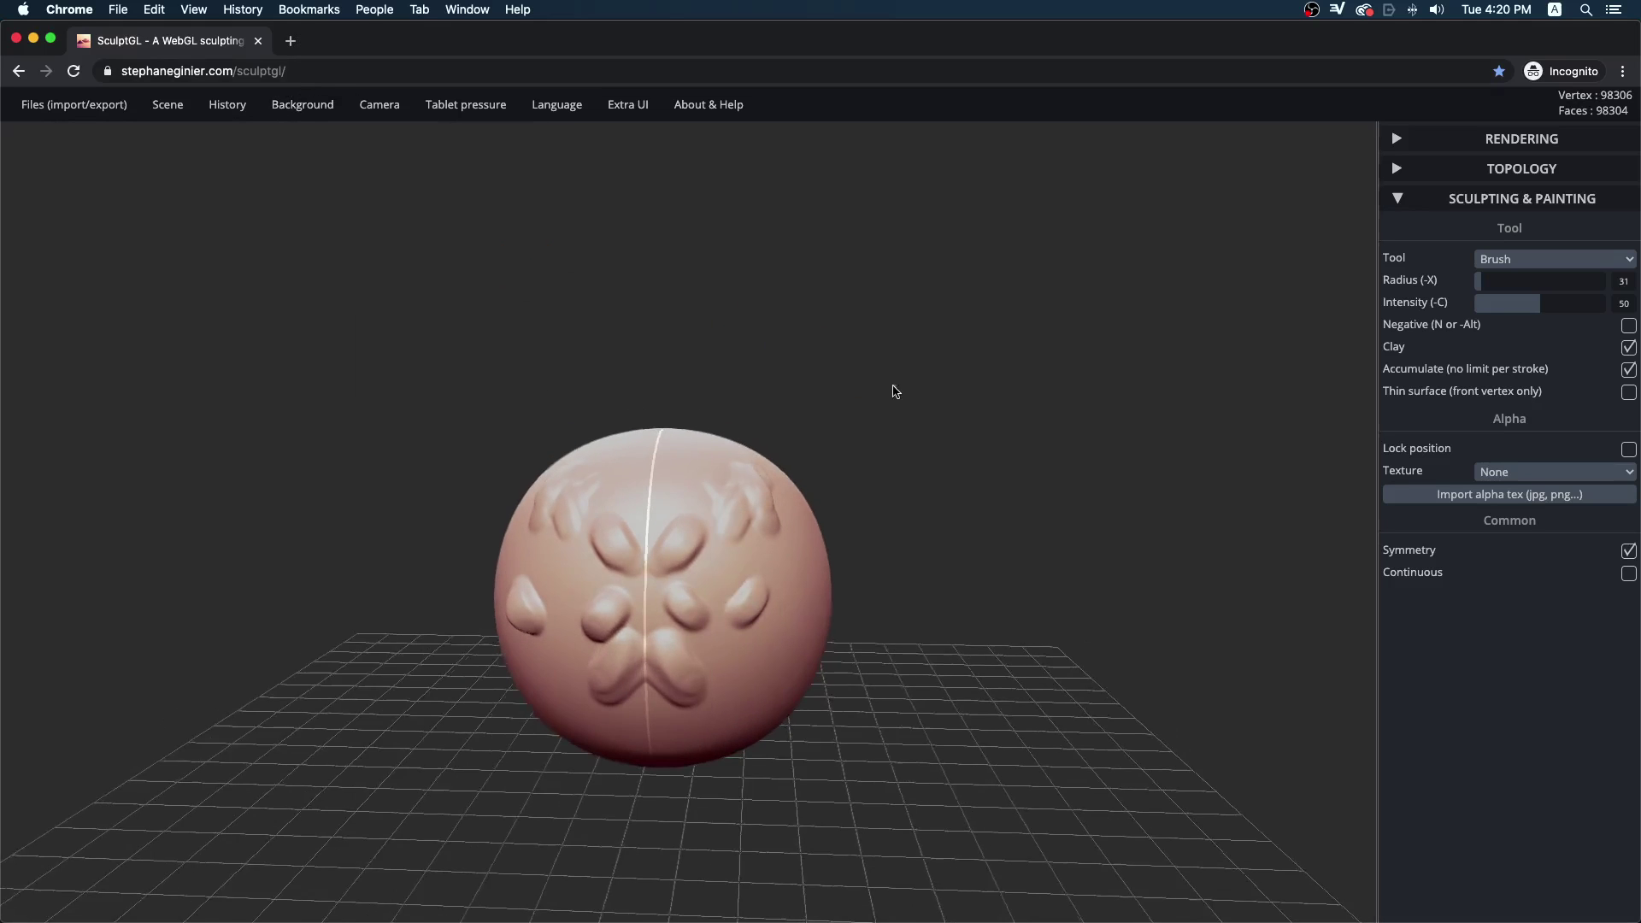
- Sculpt a mirrored pair of lobes on top of the sphere from the Top view and ear-like ridges from the Left view
mouse_move(397, 101)
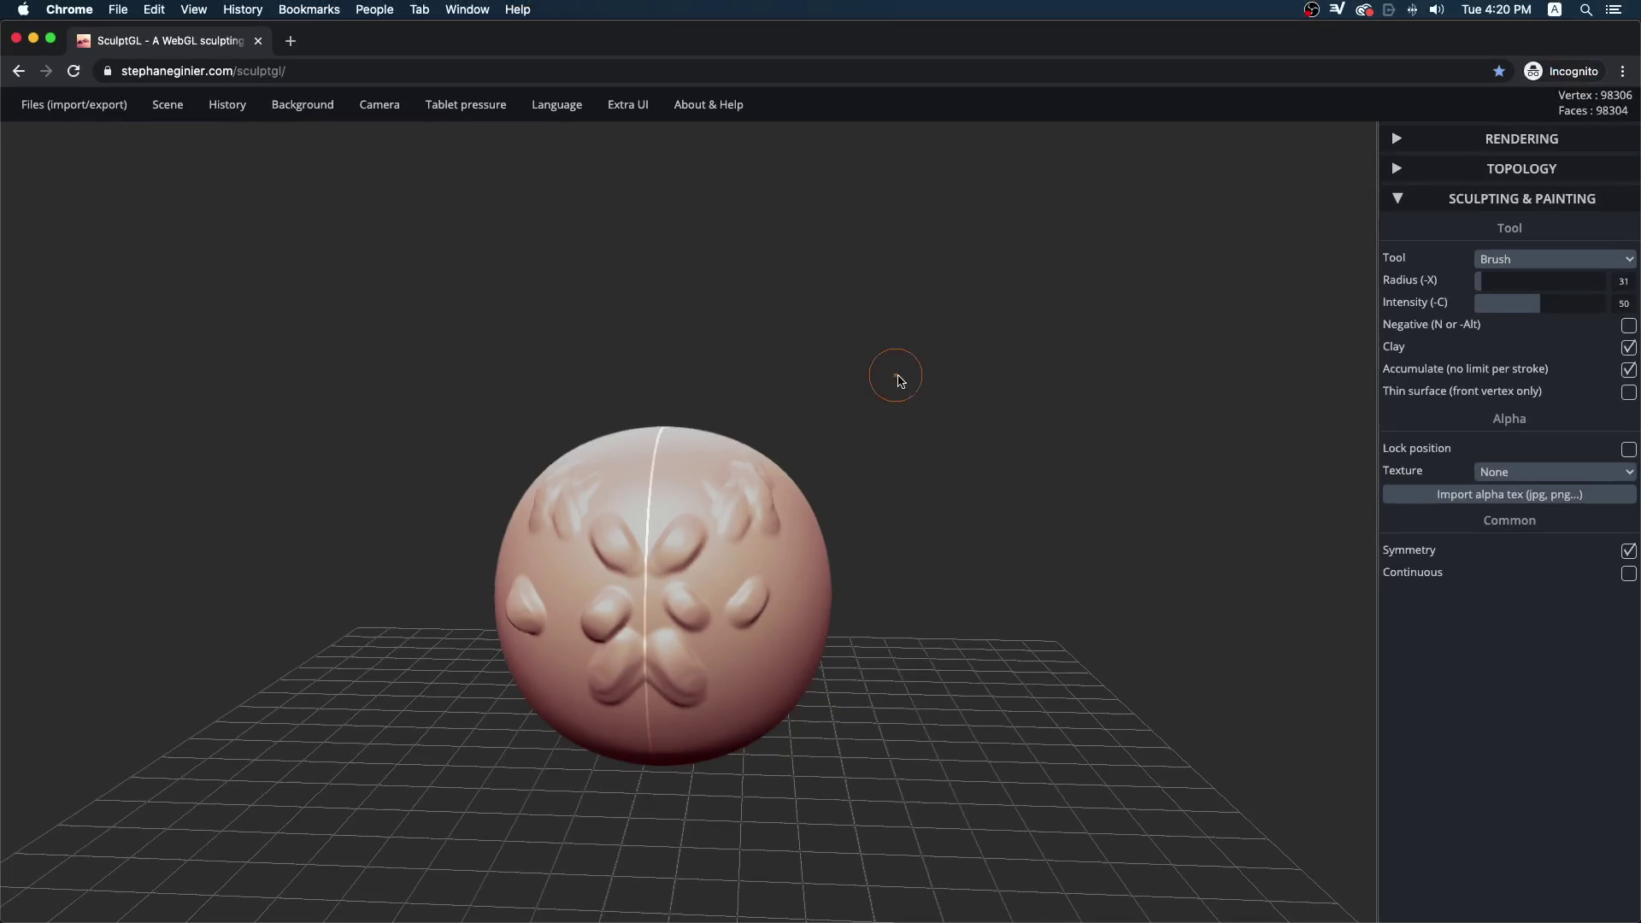
drag(897, 378, 929, 384)
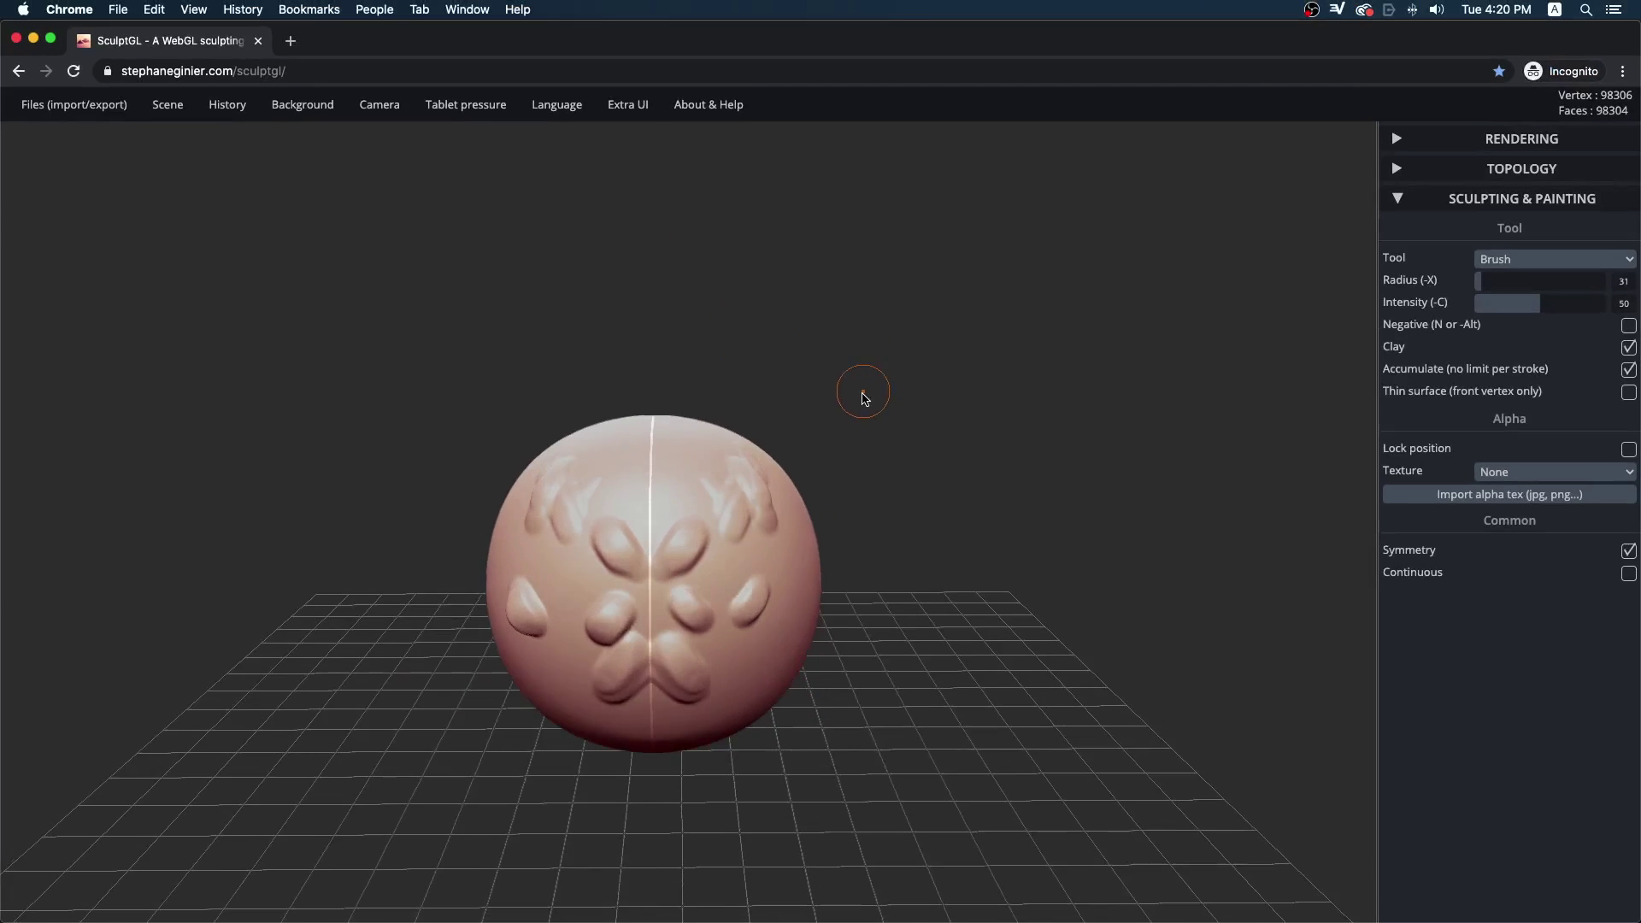
key(t)
drag(709, 331, 777, 329)
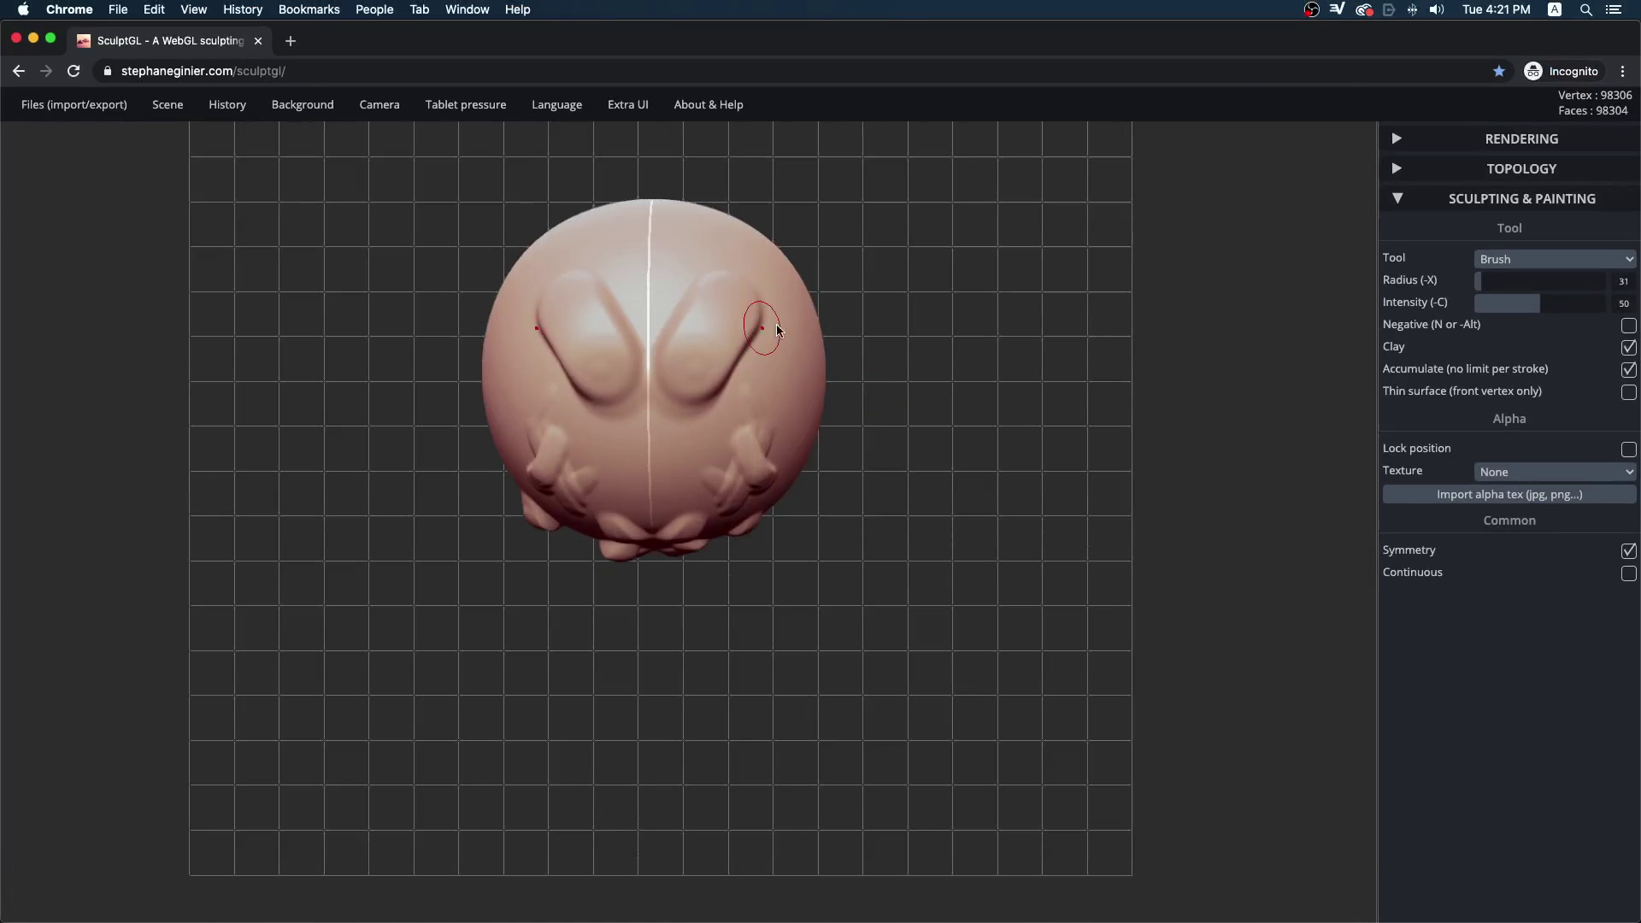
key(l)
mouse_move(810, 604)
mouse_down()
mouse_move(824, 593)
mouse_move(804, 645)
mouse_move(792, 632)
mouse_up()
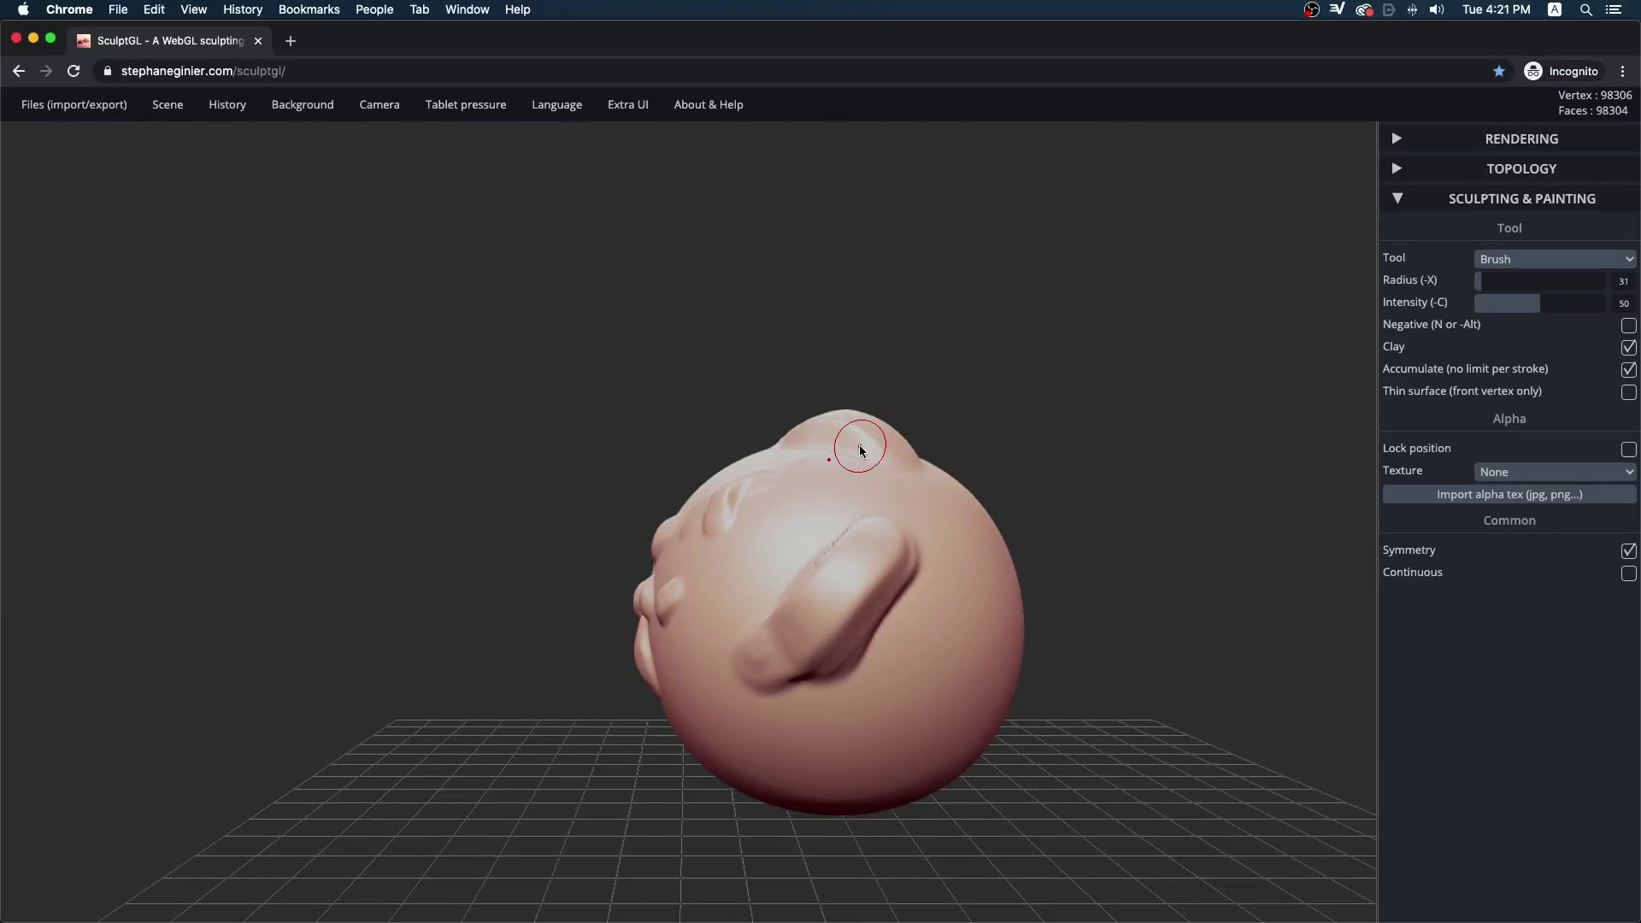
- Build up large mirrored bulges on the face from the Front view, and reset the camera view
key(f)
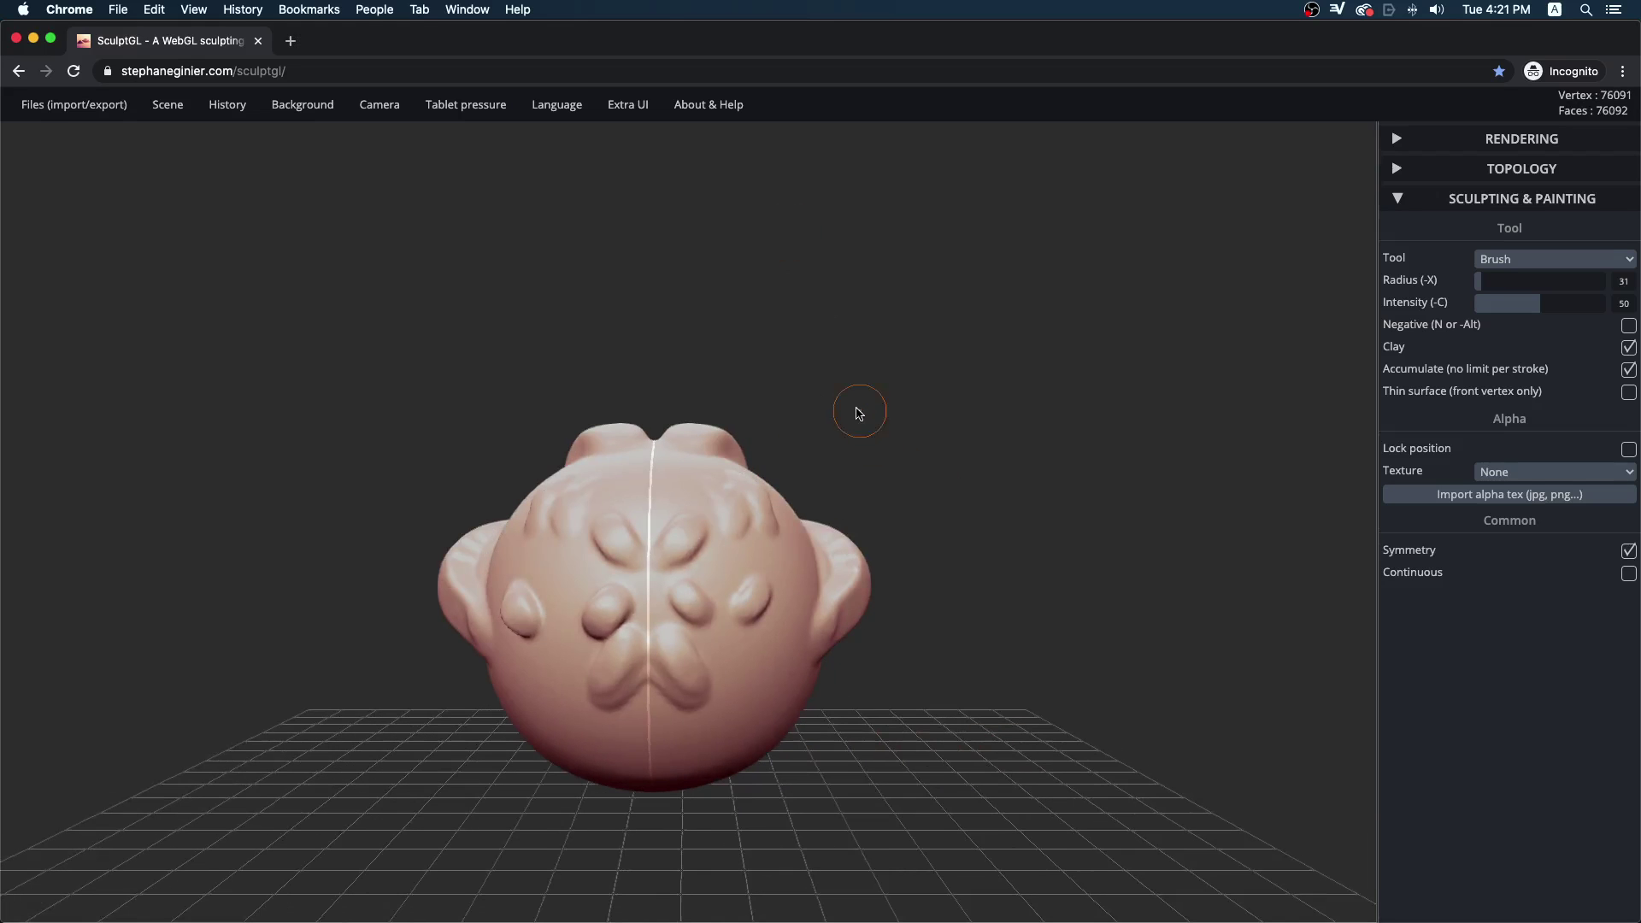
mouse_move(908, 466)
mouse_down()
mouse_move(911, 520)
mouse_move(911, 460)
mouse_up()
mouse_move(781, 641)
mouse_down()
mouse_move(718, 589)
mouse_move(706, 607)
mouse_up()
drag(883, 376, 748, 298)
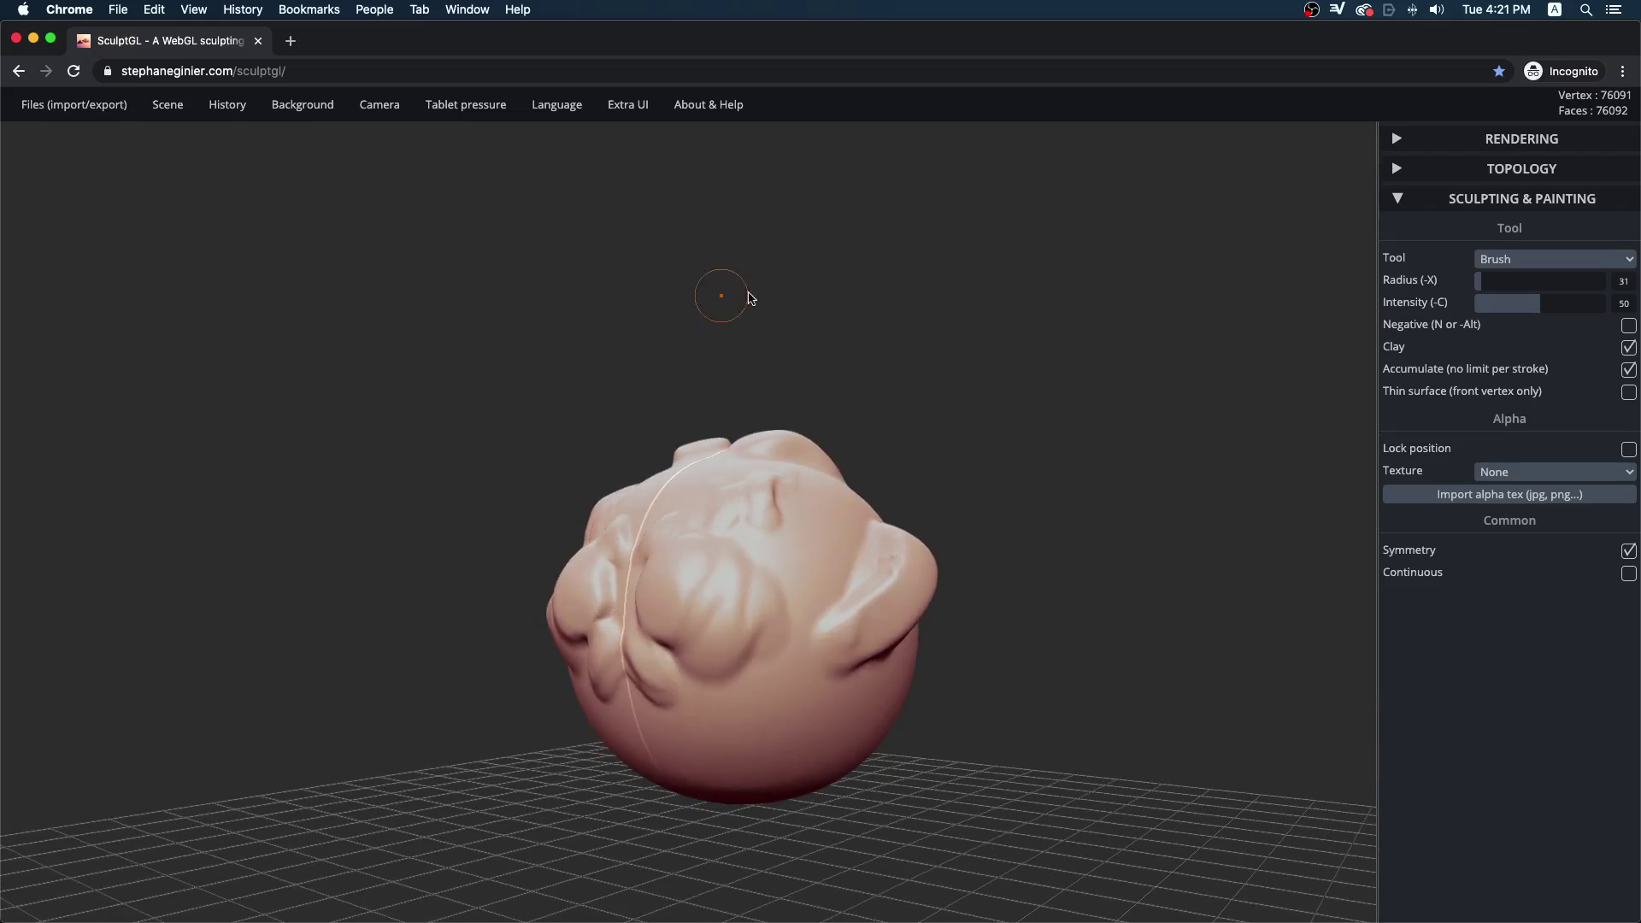
key(space)
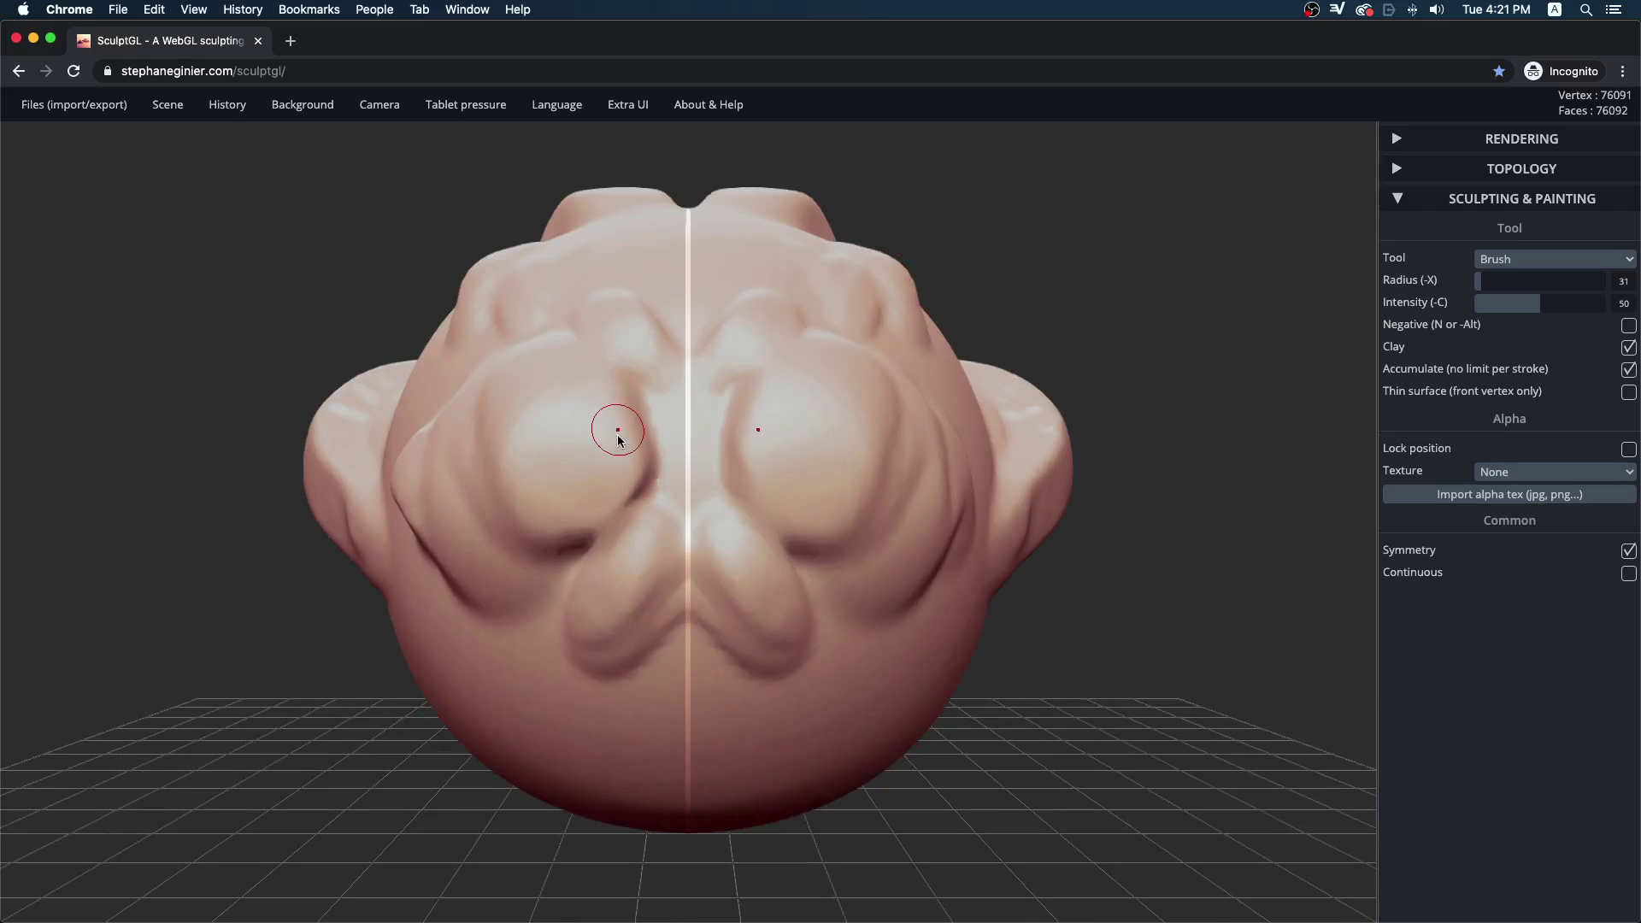
drag(979, 329, 1023, 254)
- Switch the camera projection to Orthographic
mouse_move(321, 104)
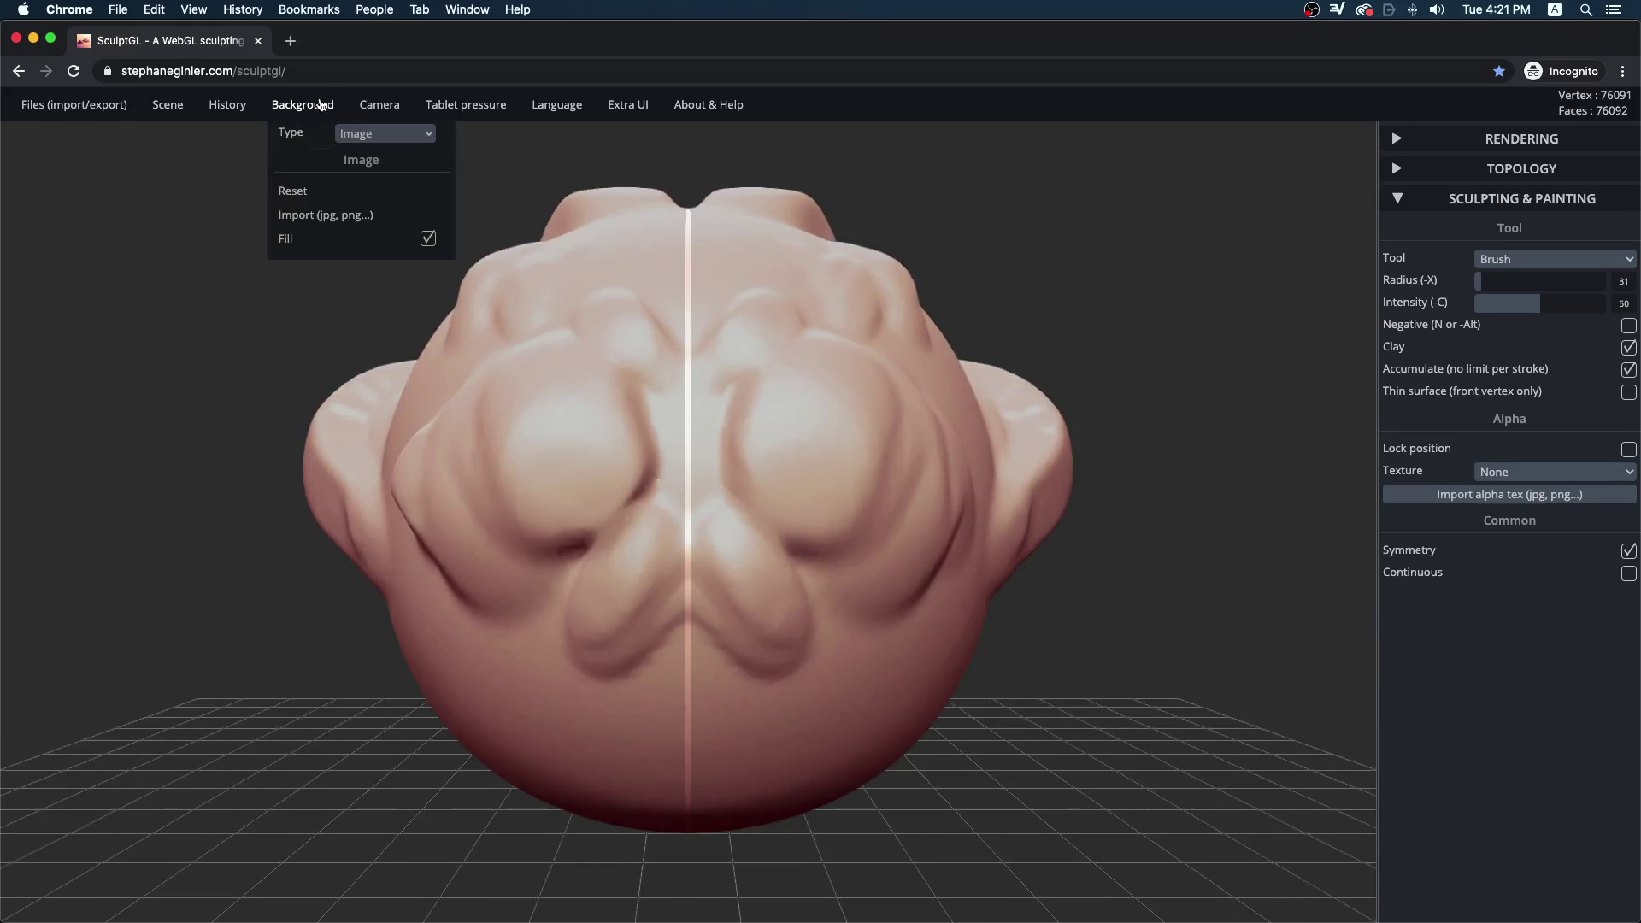
mouse_move(393, 110)
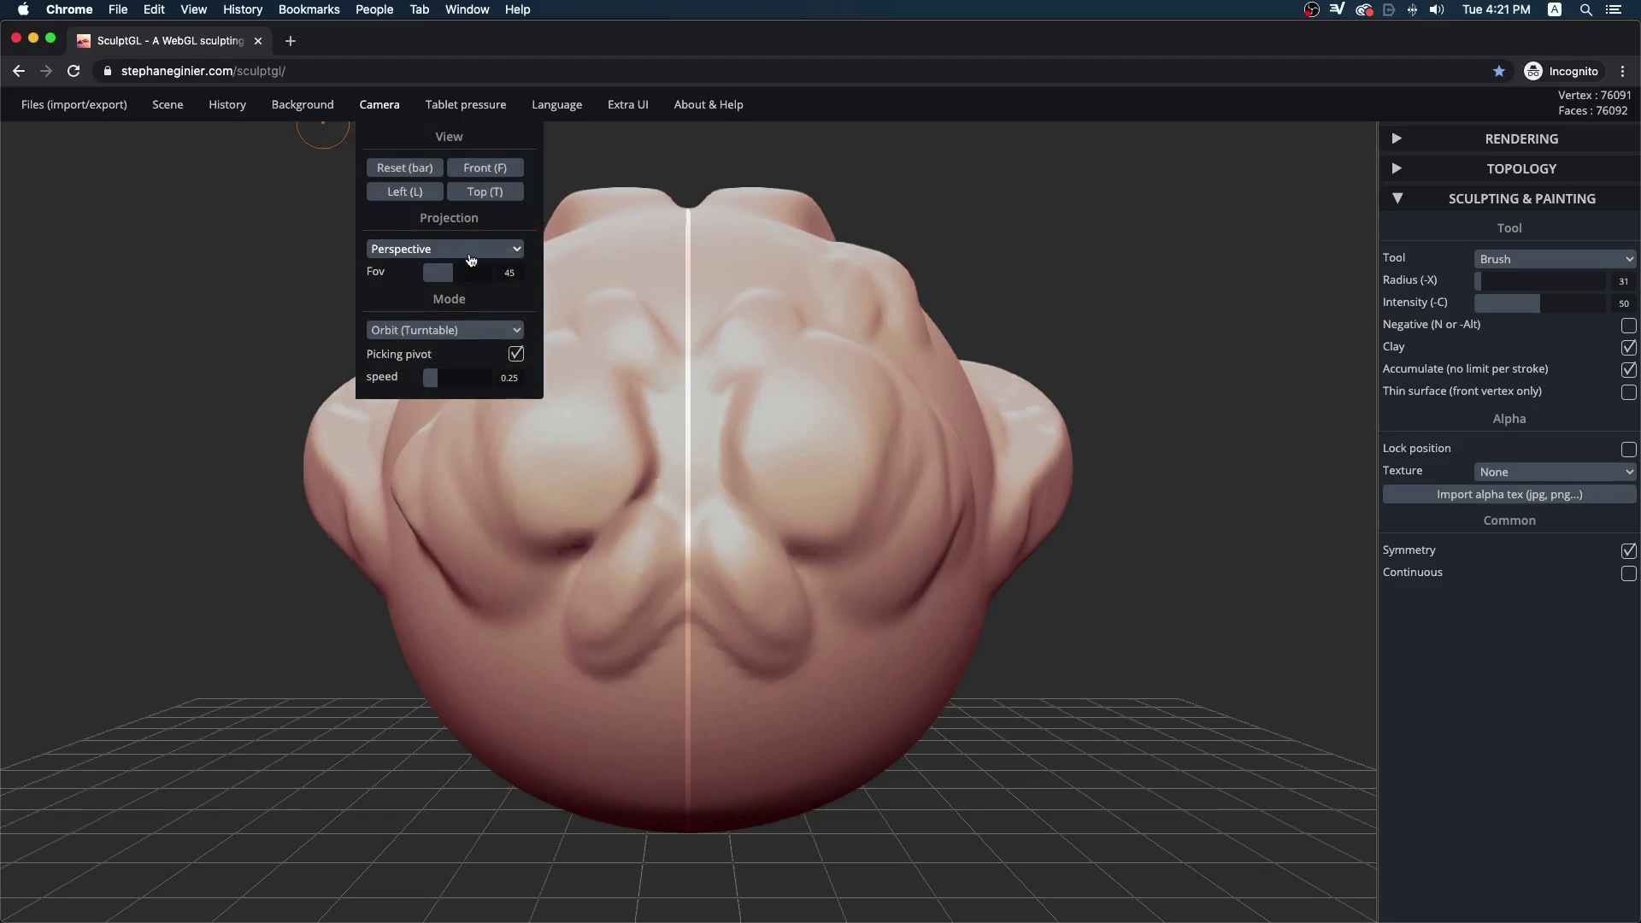
click(470, 258)
click(469, 261)
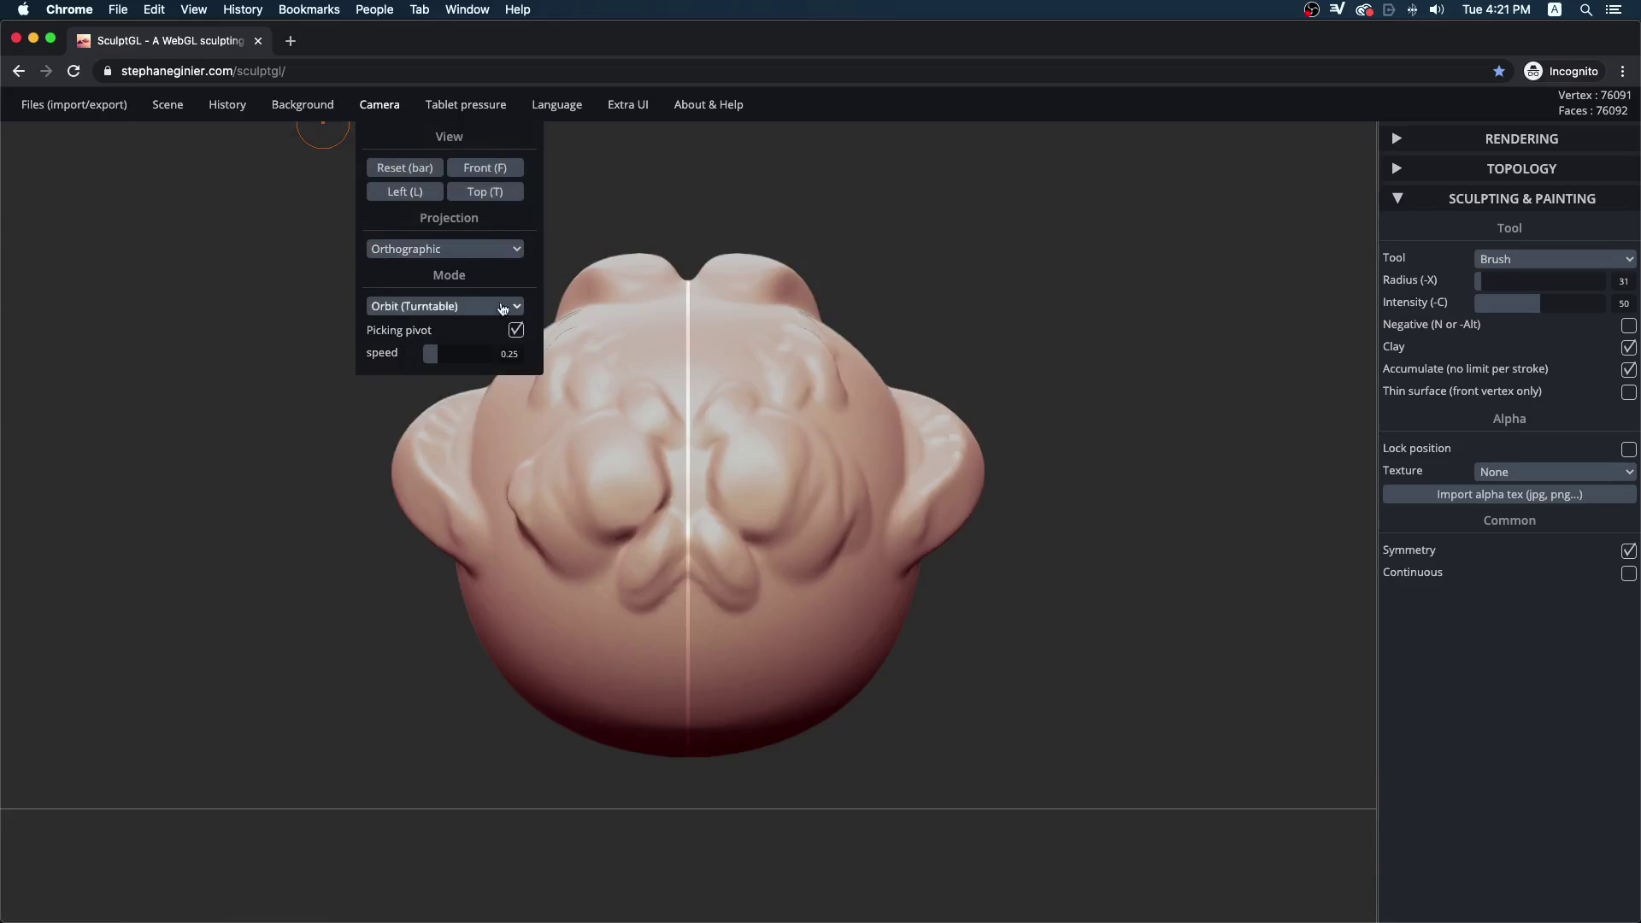
- Sculpt mirrored bulges on the lower cheeks and around the sides of the face with the Brush
mouse_move(1044, 396)
mouse_down()
mouse_move(1062, 465)
mouse_move(1069, 370)
mouse_move(991, 424)
mouse_move(1044, 418)
mouse_move(996, 351)
mouse_up()
drag(1077, 438, 996, 424)
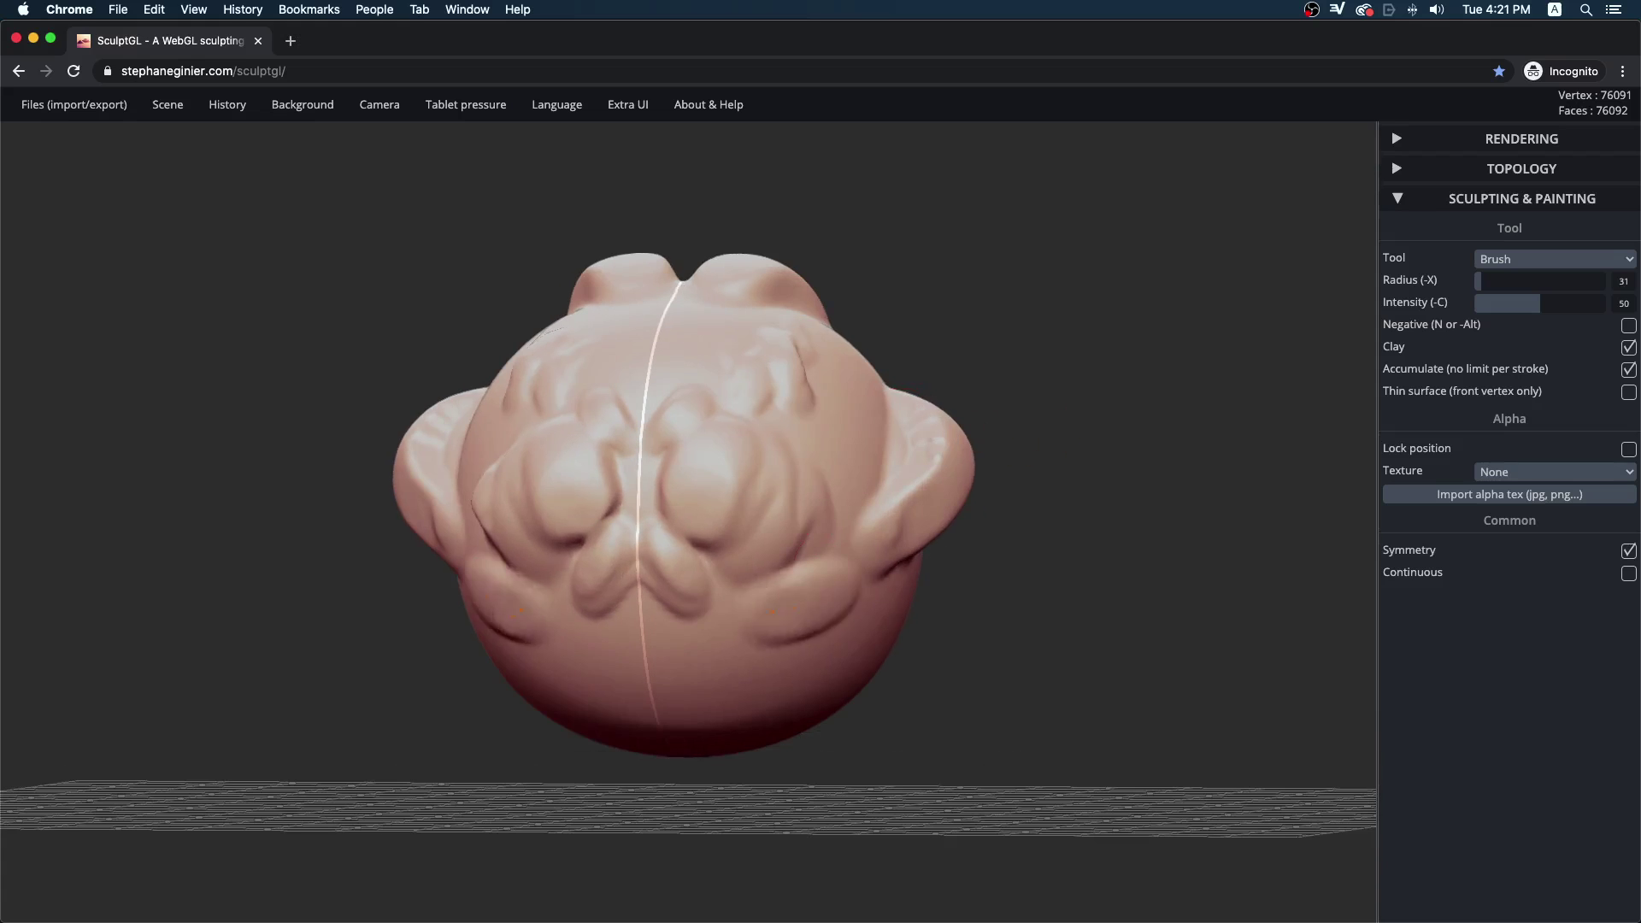
drag(773, 610, 842, 619)
drag(978, 348, 809, 421)
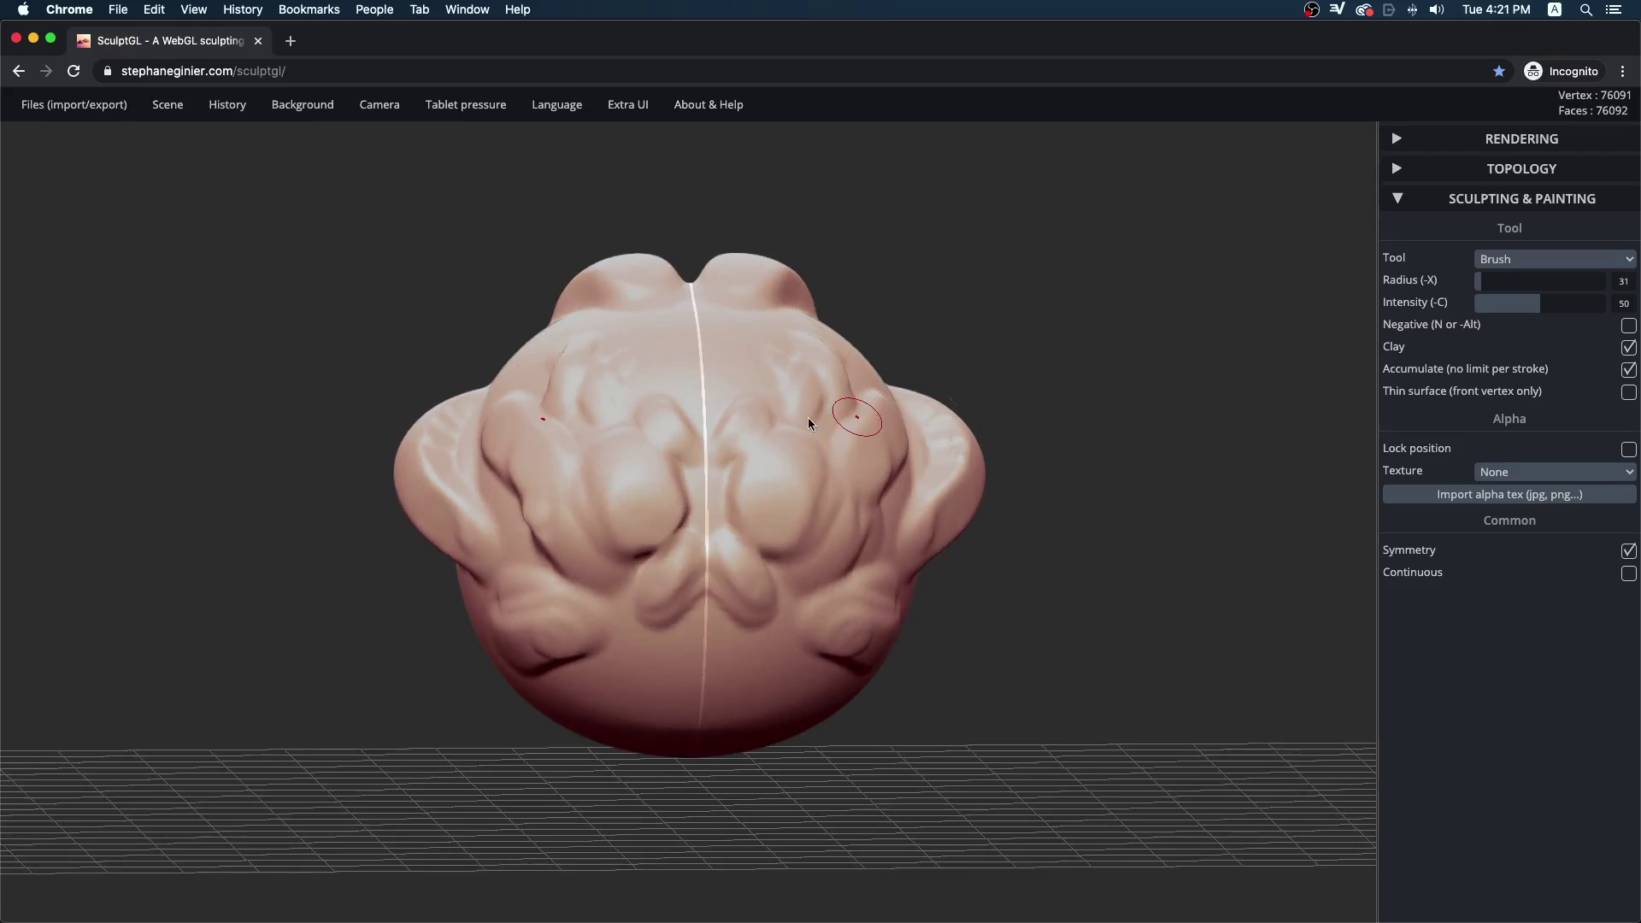
- Switch the camera projection to Perspective and set its field of view to 25
mouse_move(376, 104)
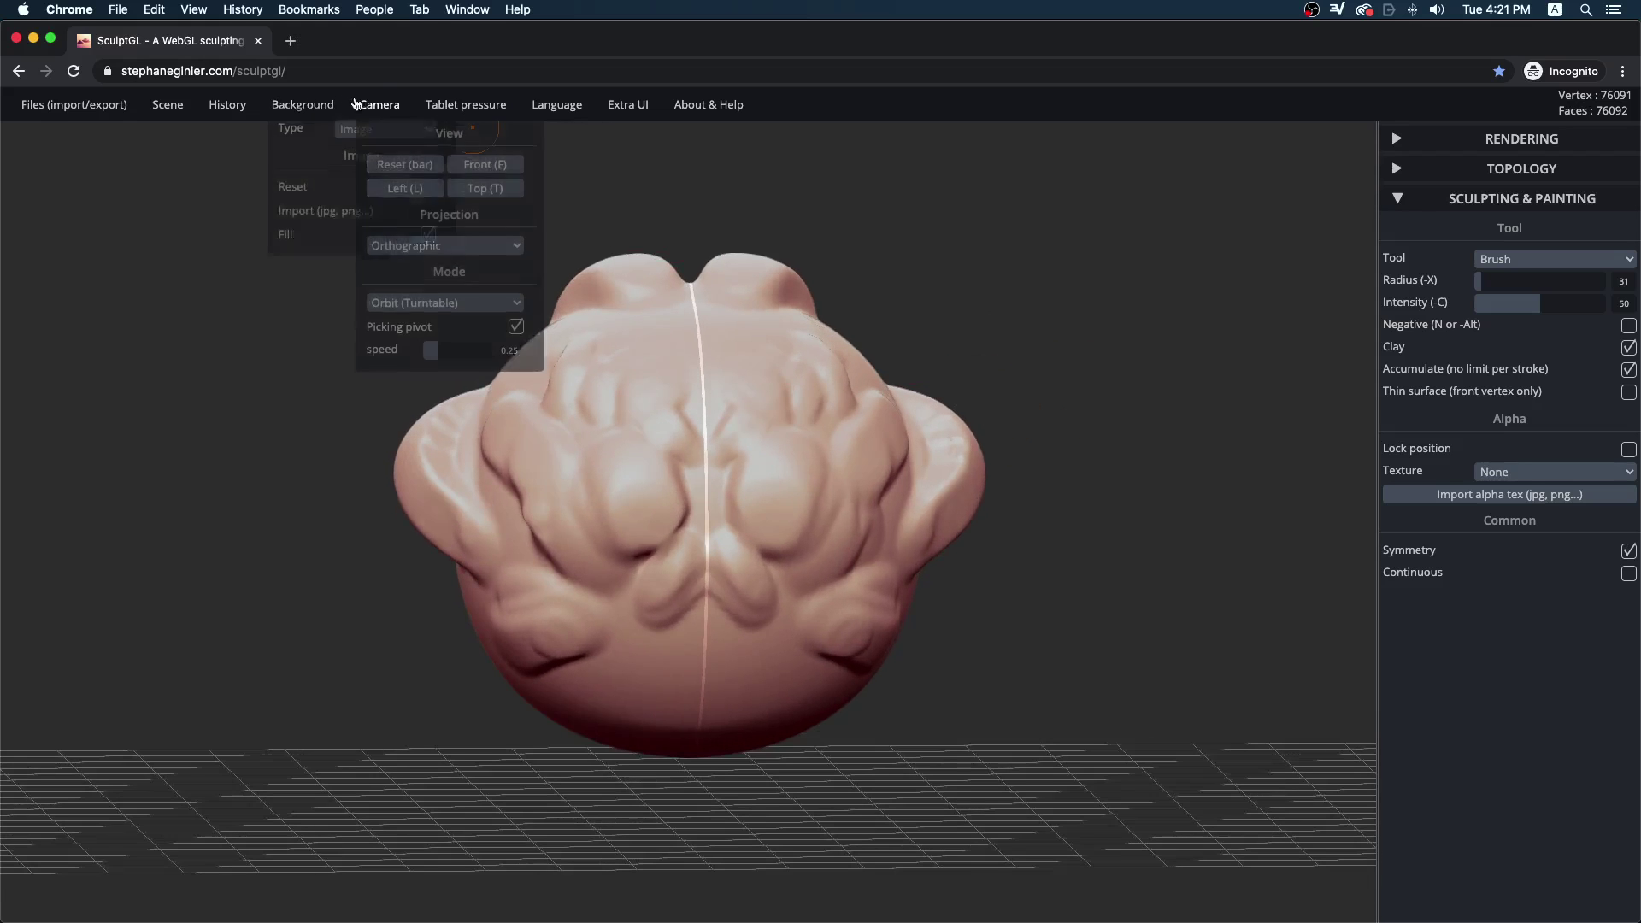
click(436, 236)
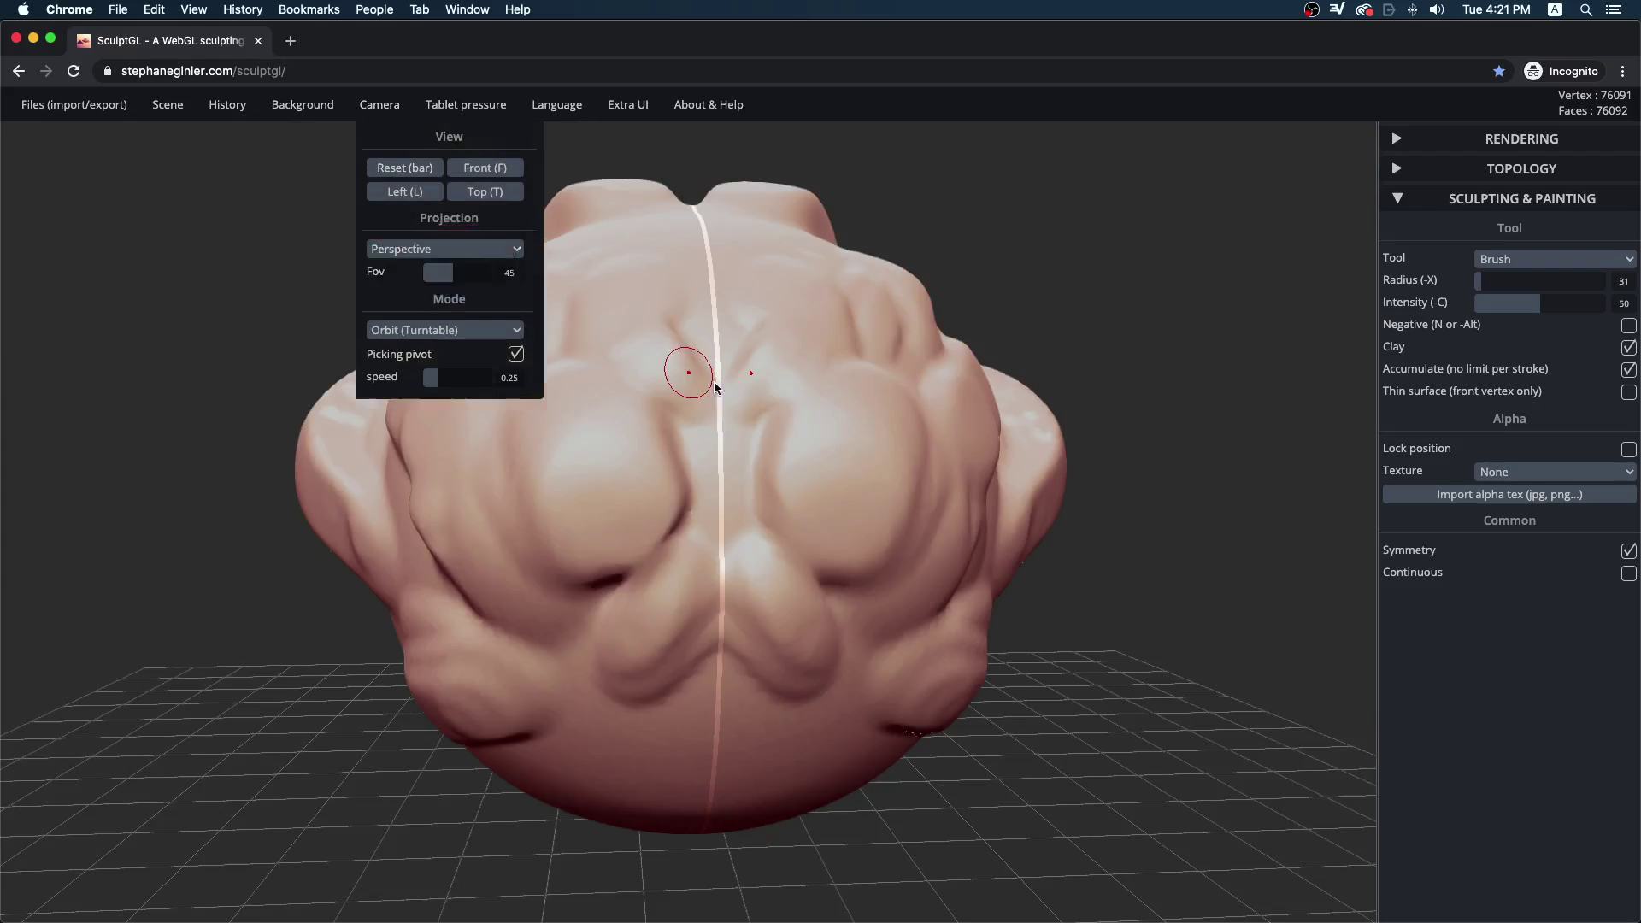
drag(1115, 338, 1149, 322)
mouse_move(313, 100)
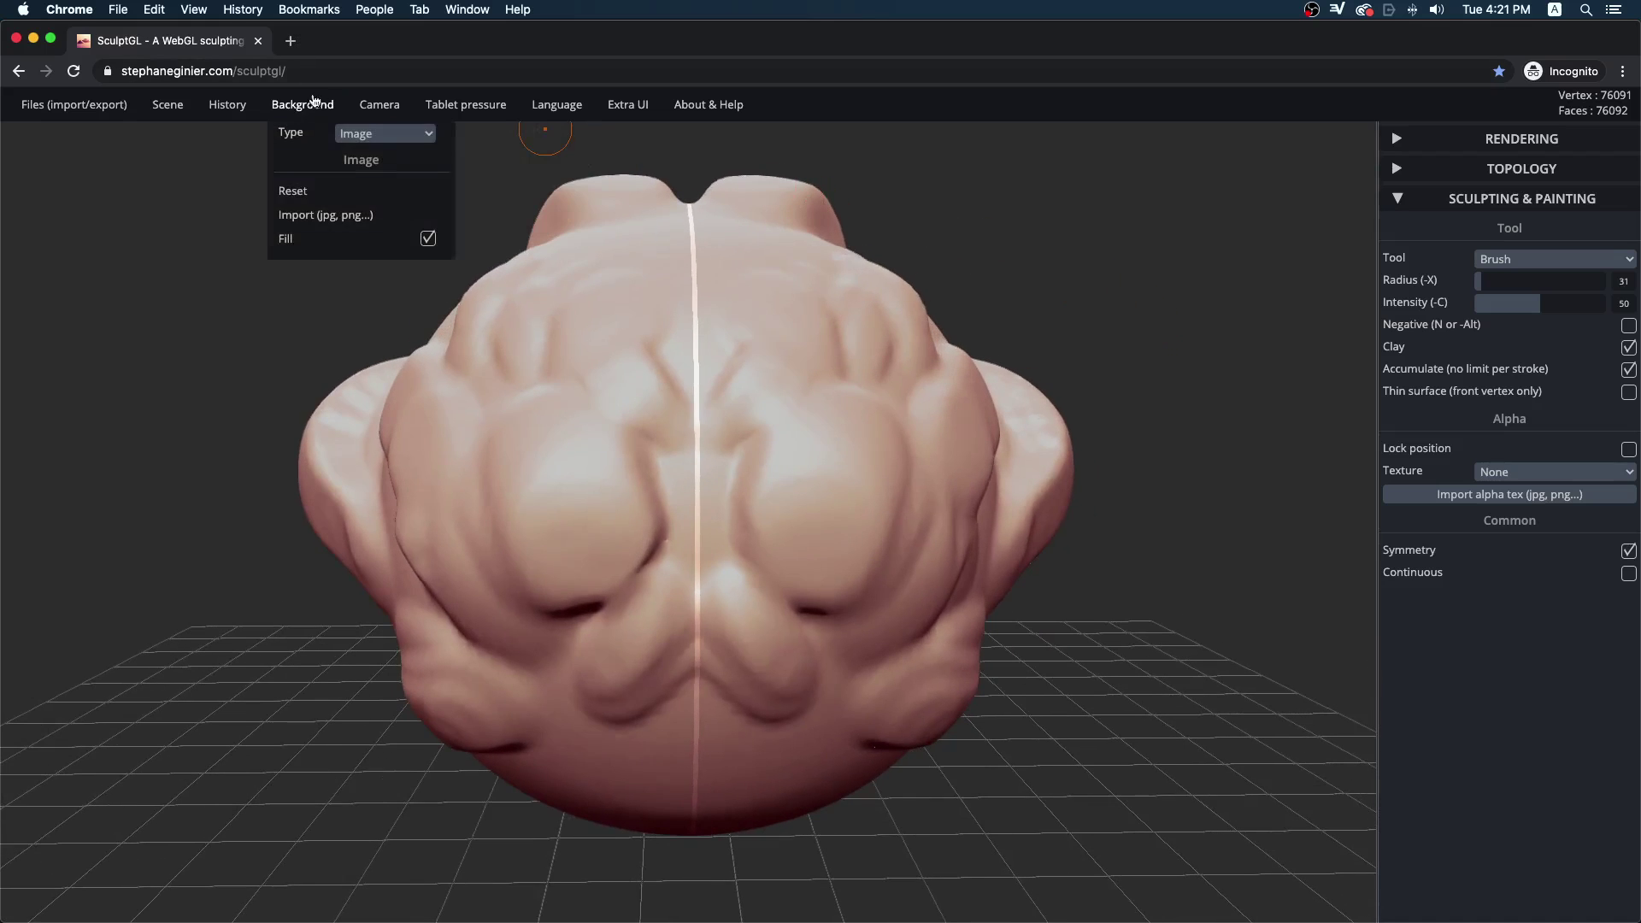
mouse_move(360, 119)
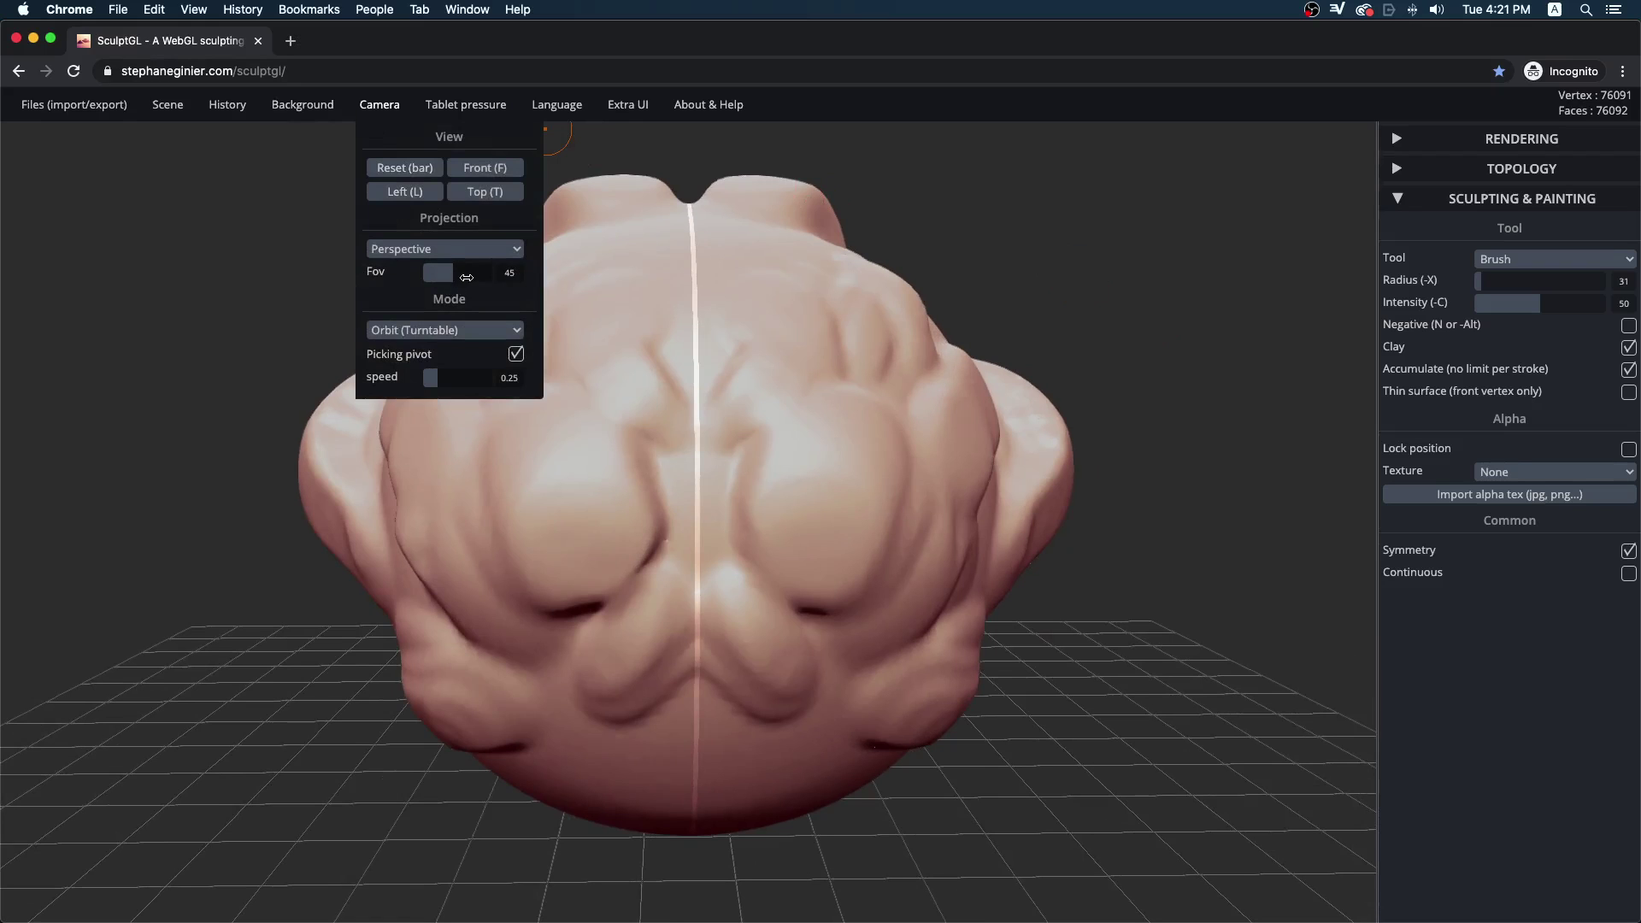
mouse_move(450, 274)
mouse_down()
mouse_move(427, 272)
mouse_move(463, 274)
mouse_move(434, 287)
mouse_move(455, 271)
mouse_move(437, 269)
mouse_up()
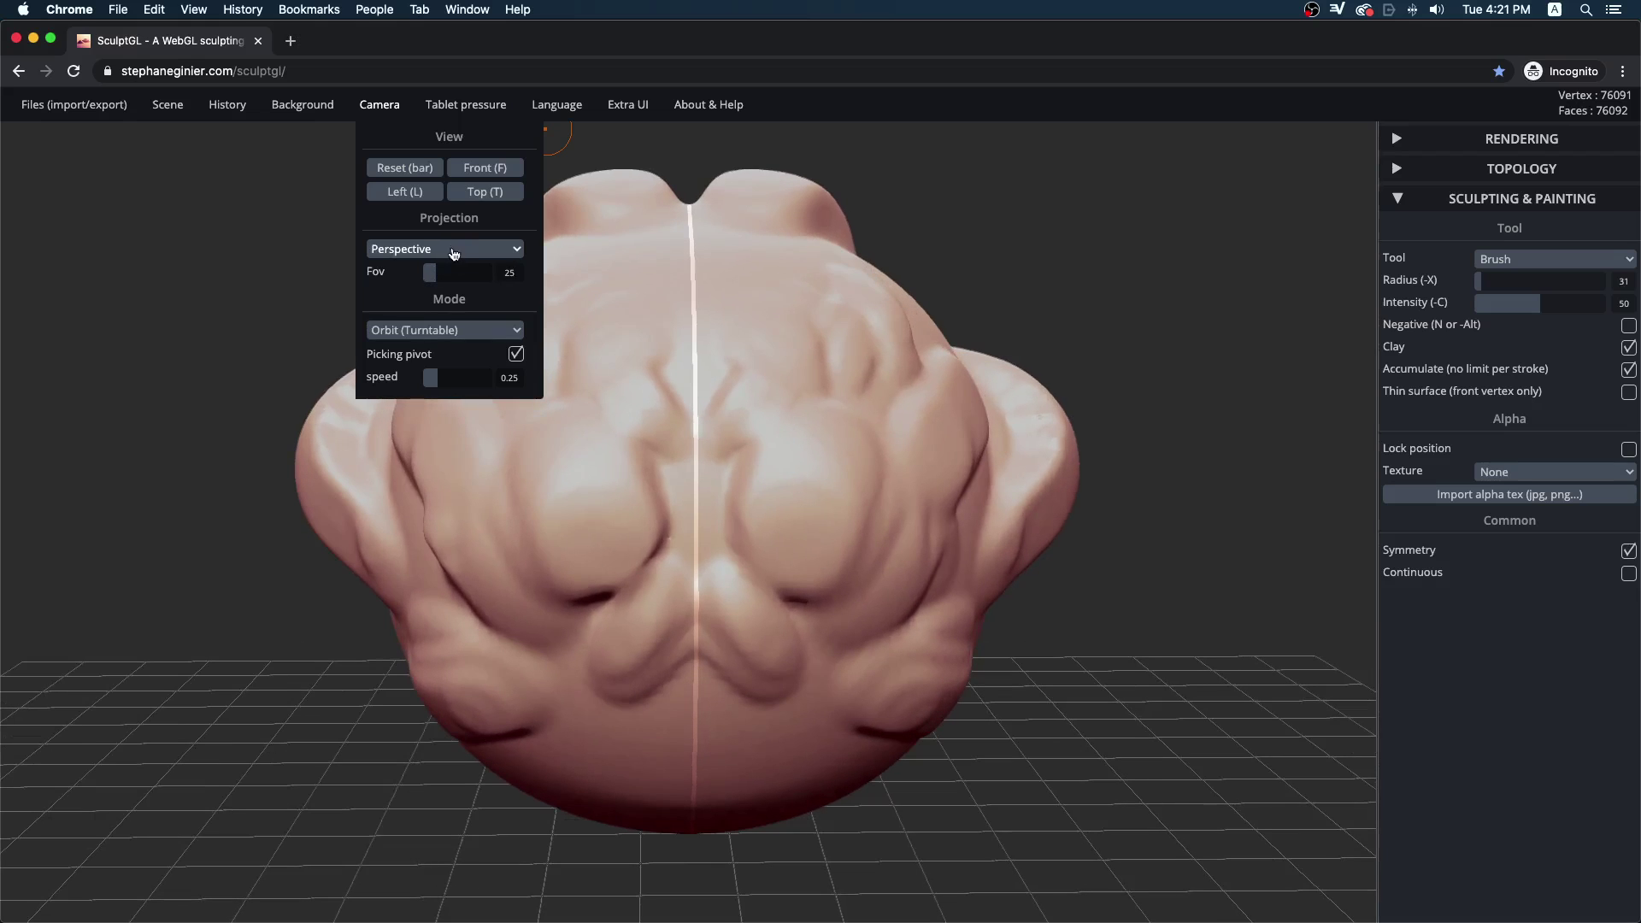
- Compare the projections by switching the camera to Orthographic and back to Perspective
click(452, 249)
click(454, 259)
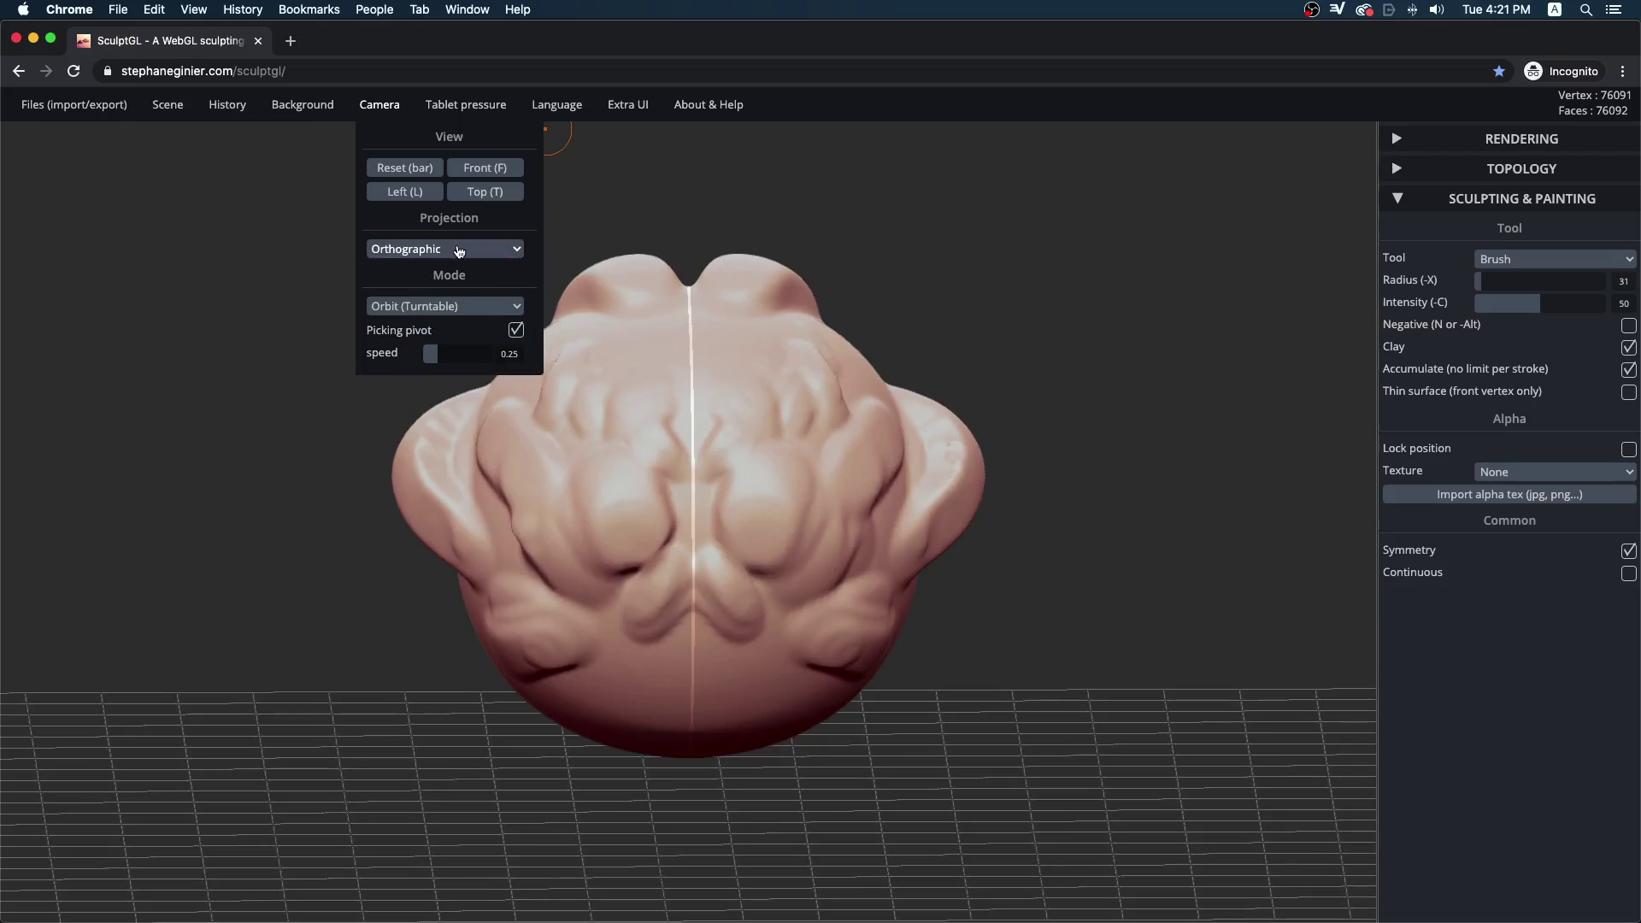
click(456, 250)
click(453, 232)
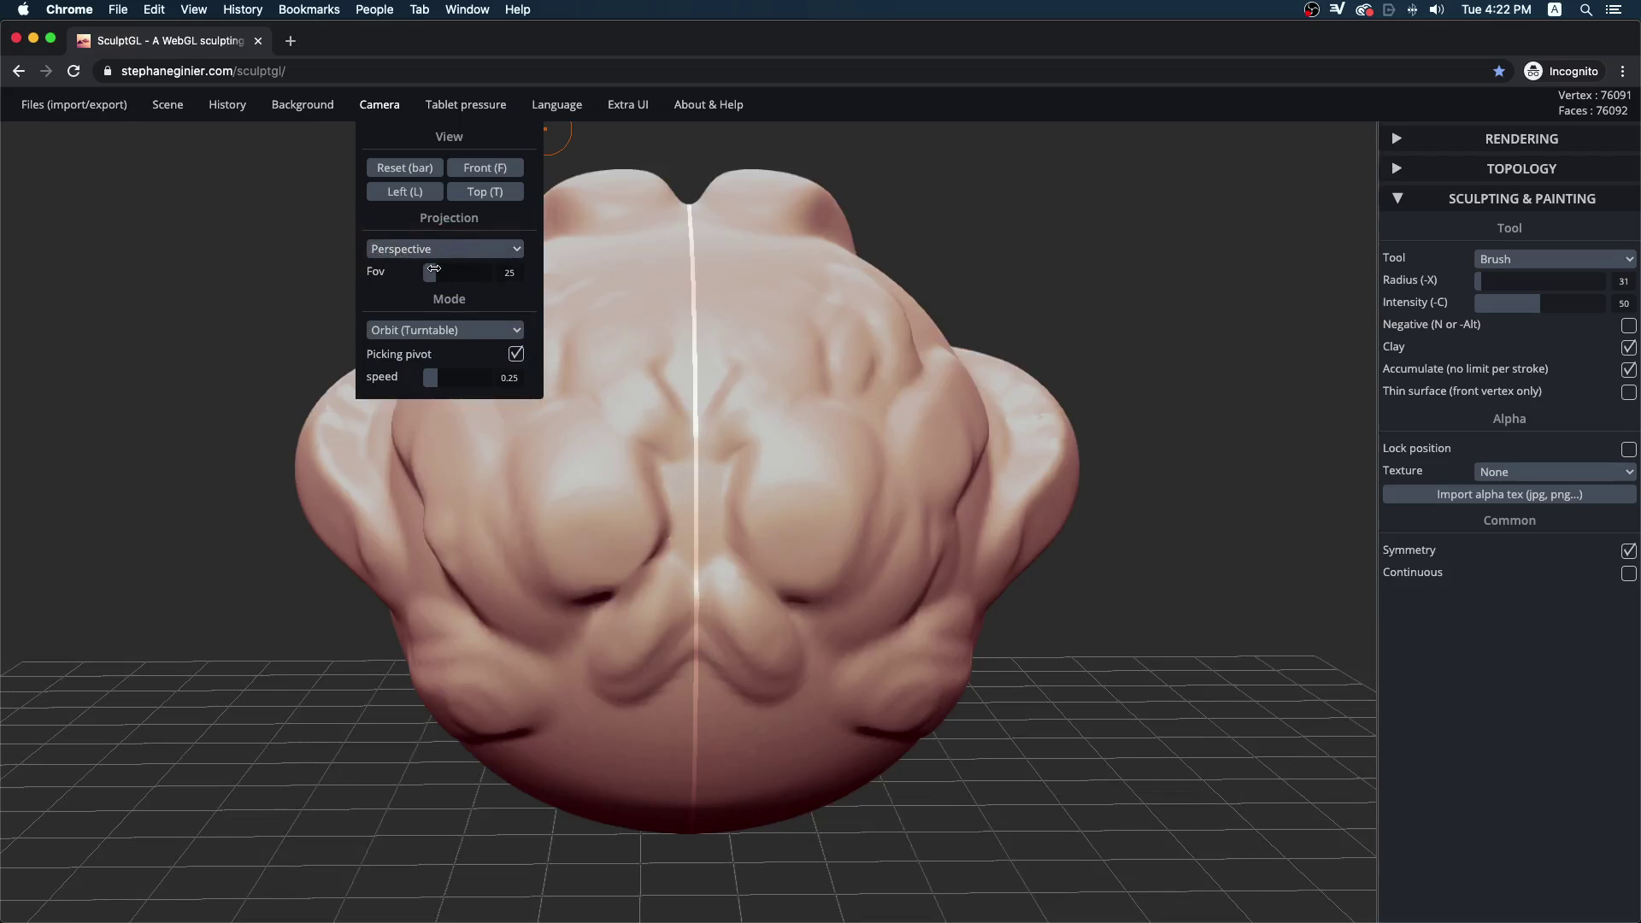
- Set the perspective field of view to 16 and compare it with Orthographic, ending in Perspective
drag(434, 268, 426, 270)
click(434, 251)
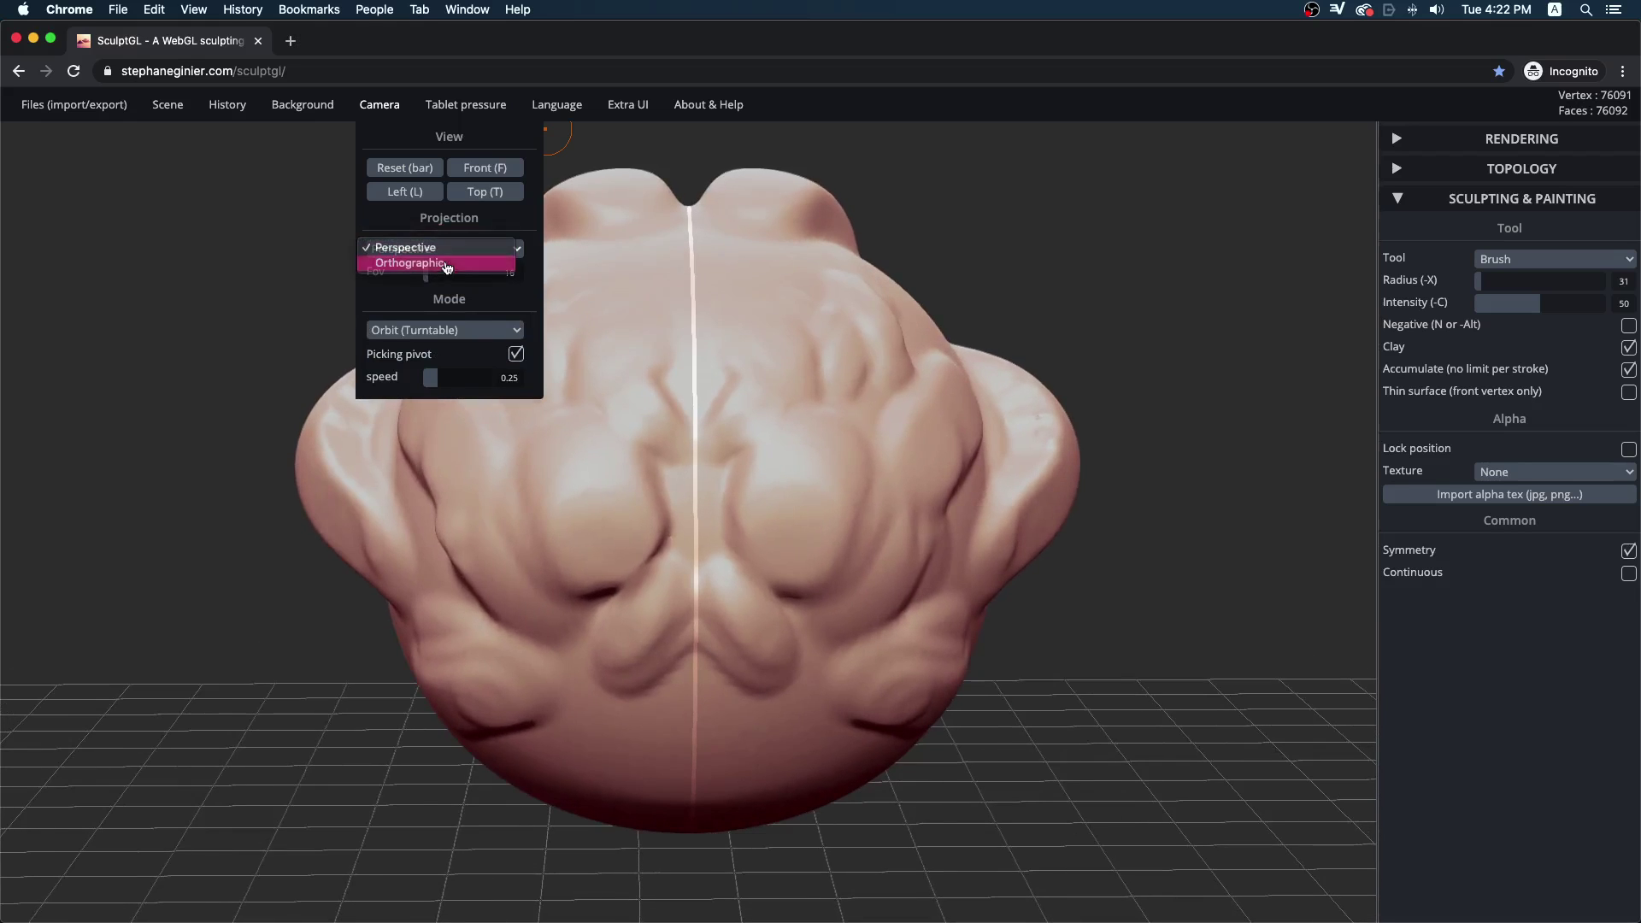
click(447, 265)
click(447, 250)
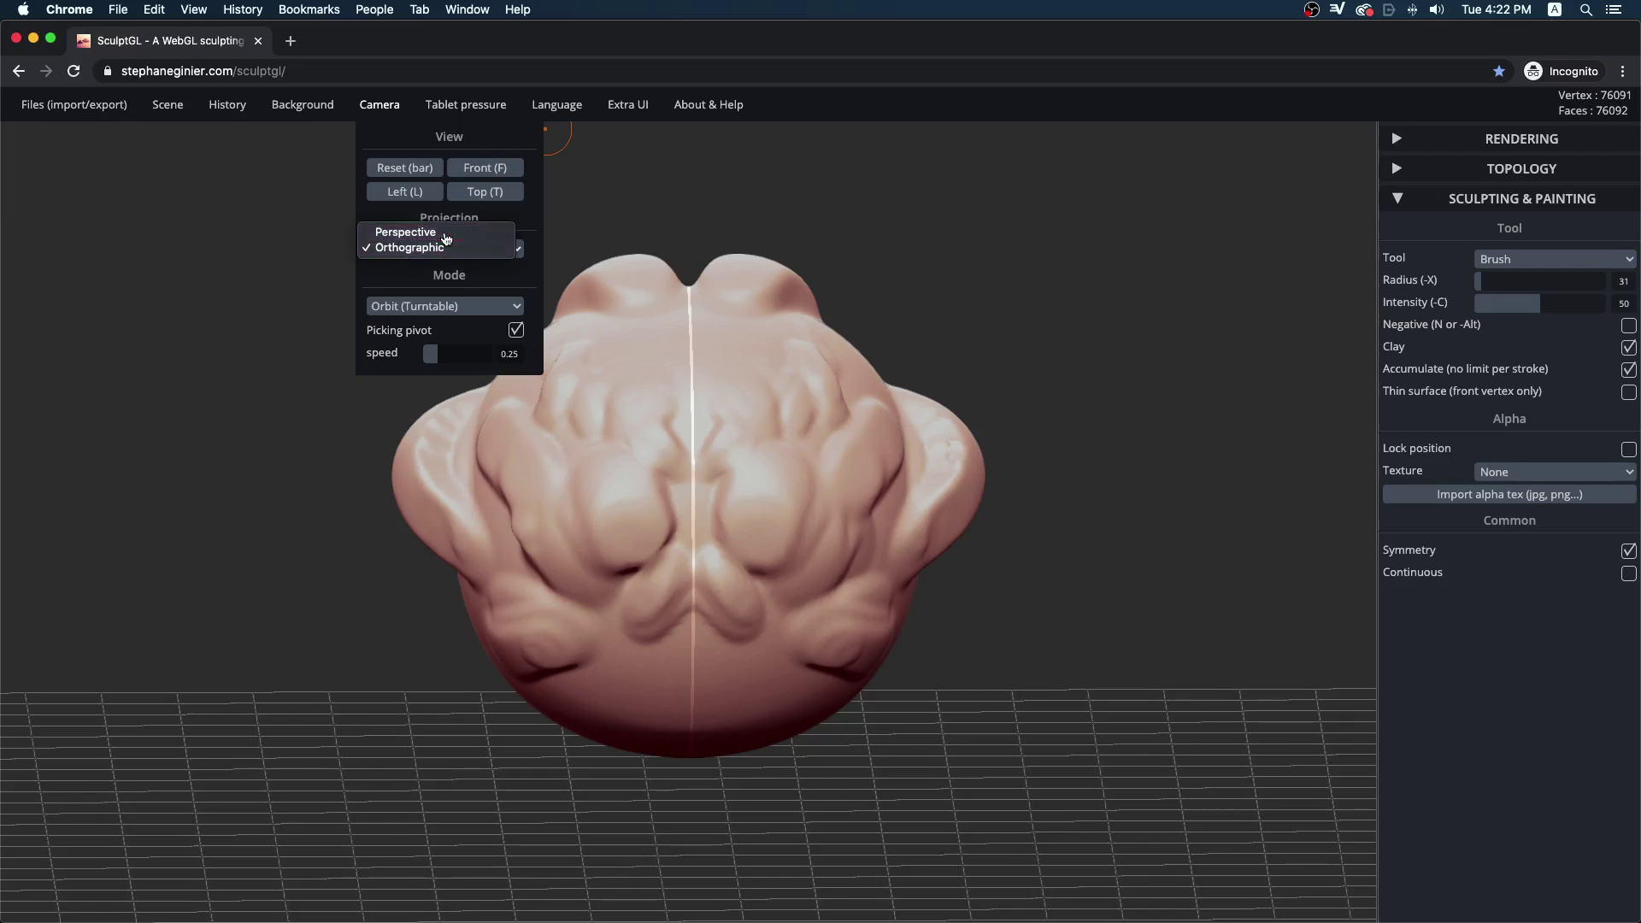
click(446, 233)
- Set the camera mode to Spherical (Trackball) and rotate around the head to try it out
click(467, 331)
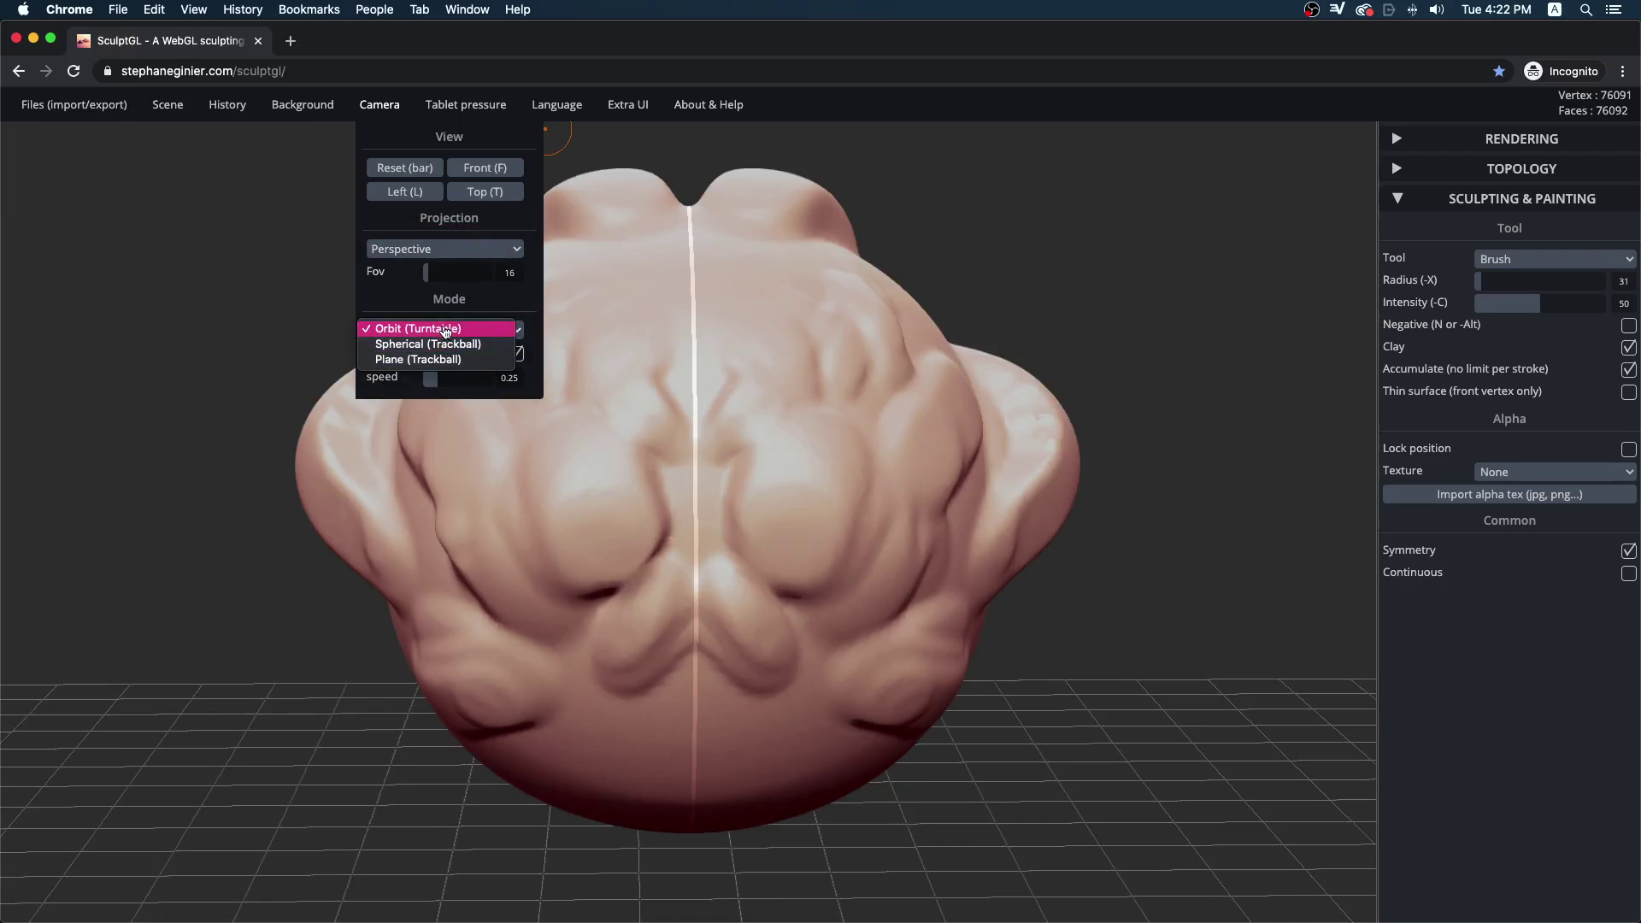
click(478, 401)
mouse_move(1167, 511)
mouse_down()
mouse_move(1139, 546)
mouse_move(1171, 473)
mouse_move(1162, 488)
mouse_up()
mouse_move(306, 118)
mouse_move(376, 130)
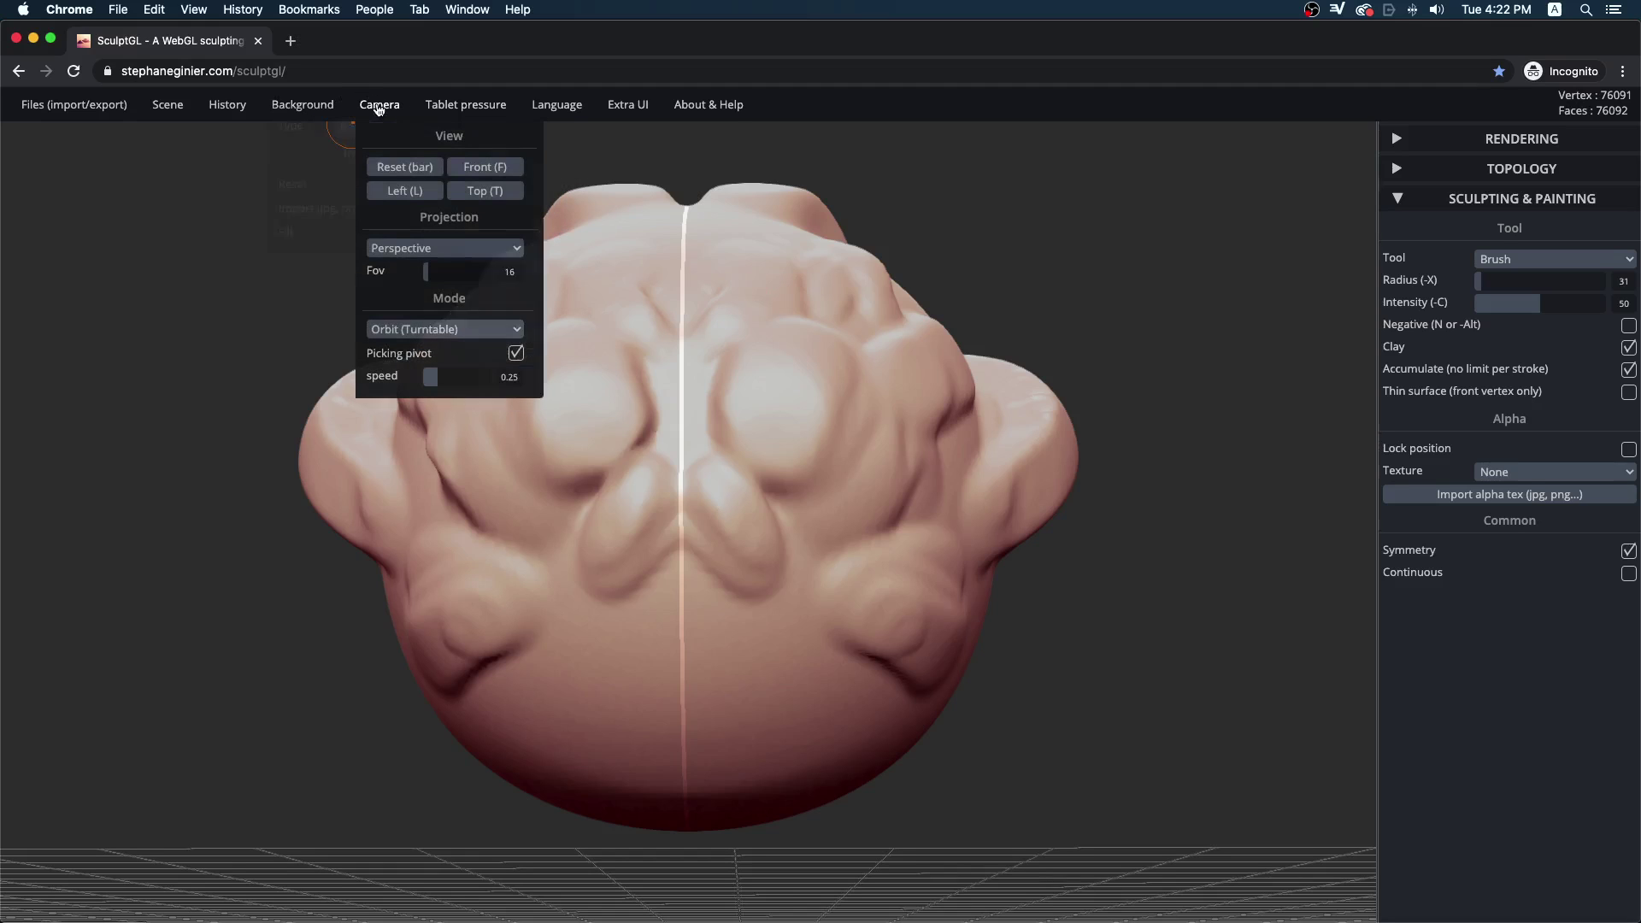
click(448, 331)
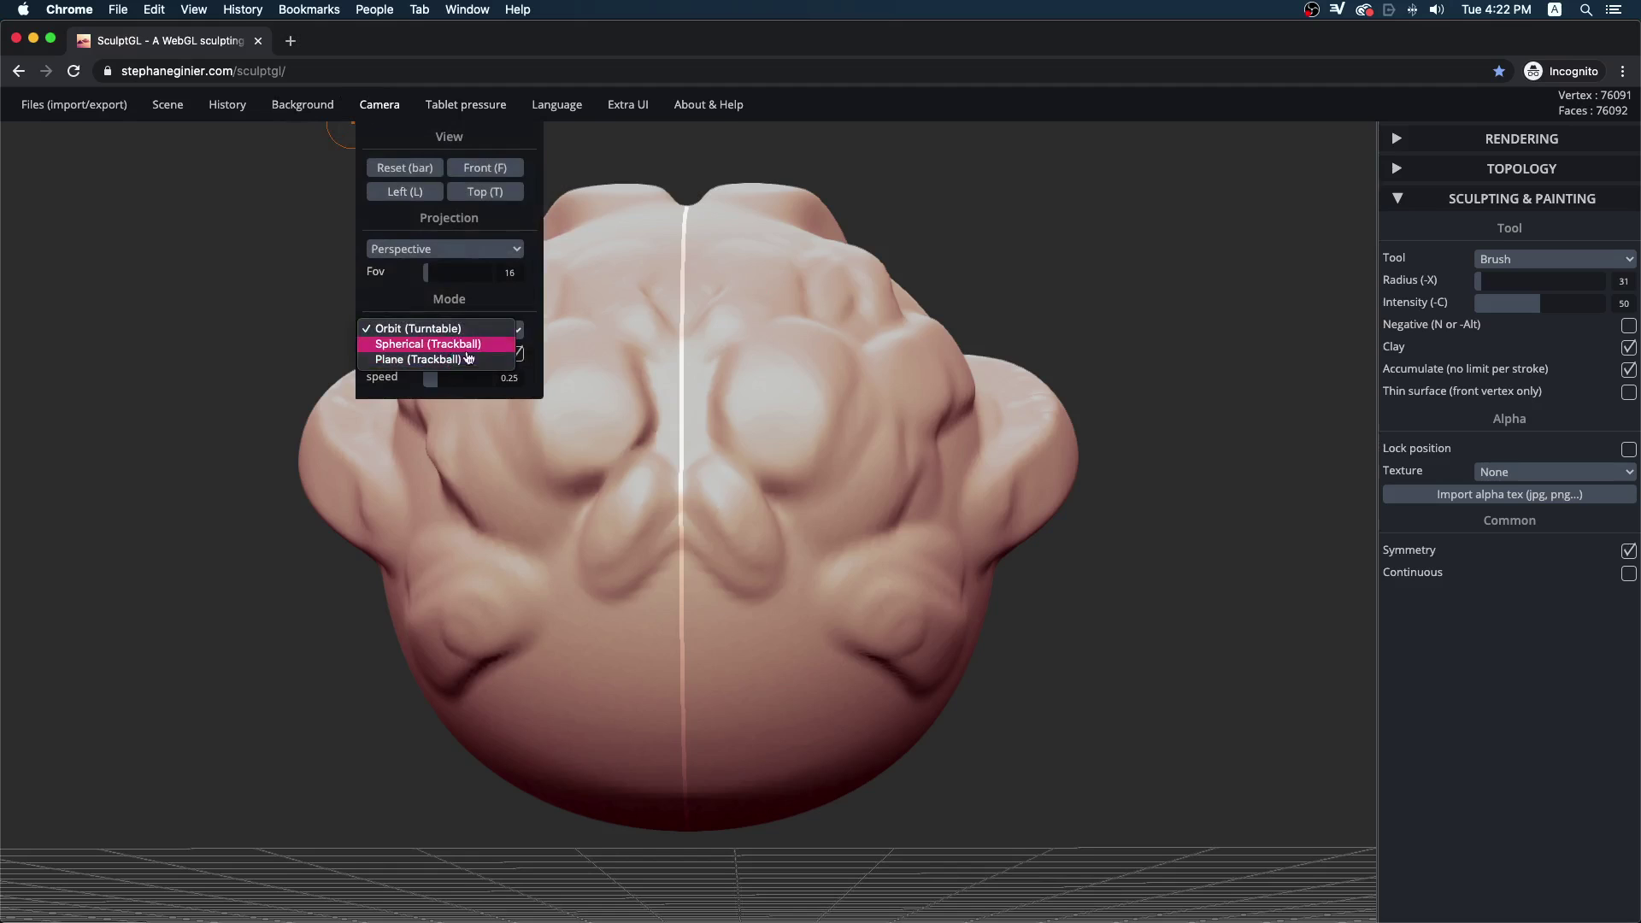
click(466, 348)
drag(1087, 454, 1099, 538)
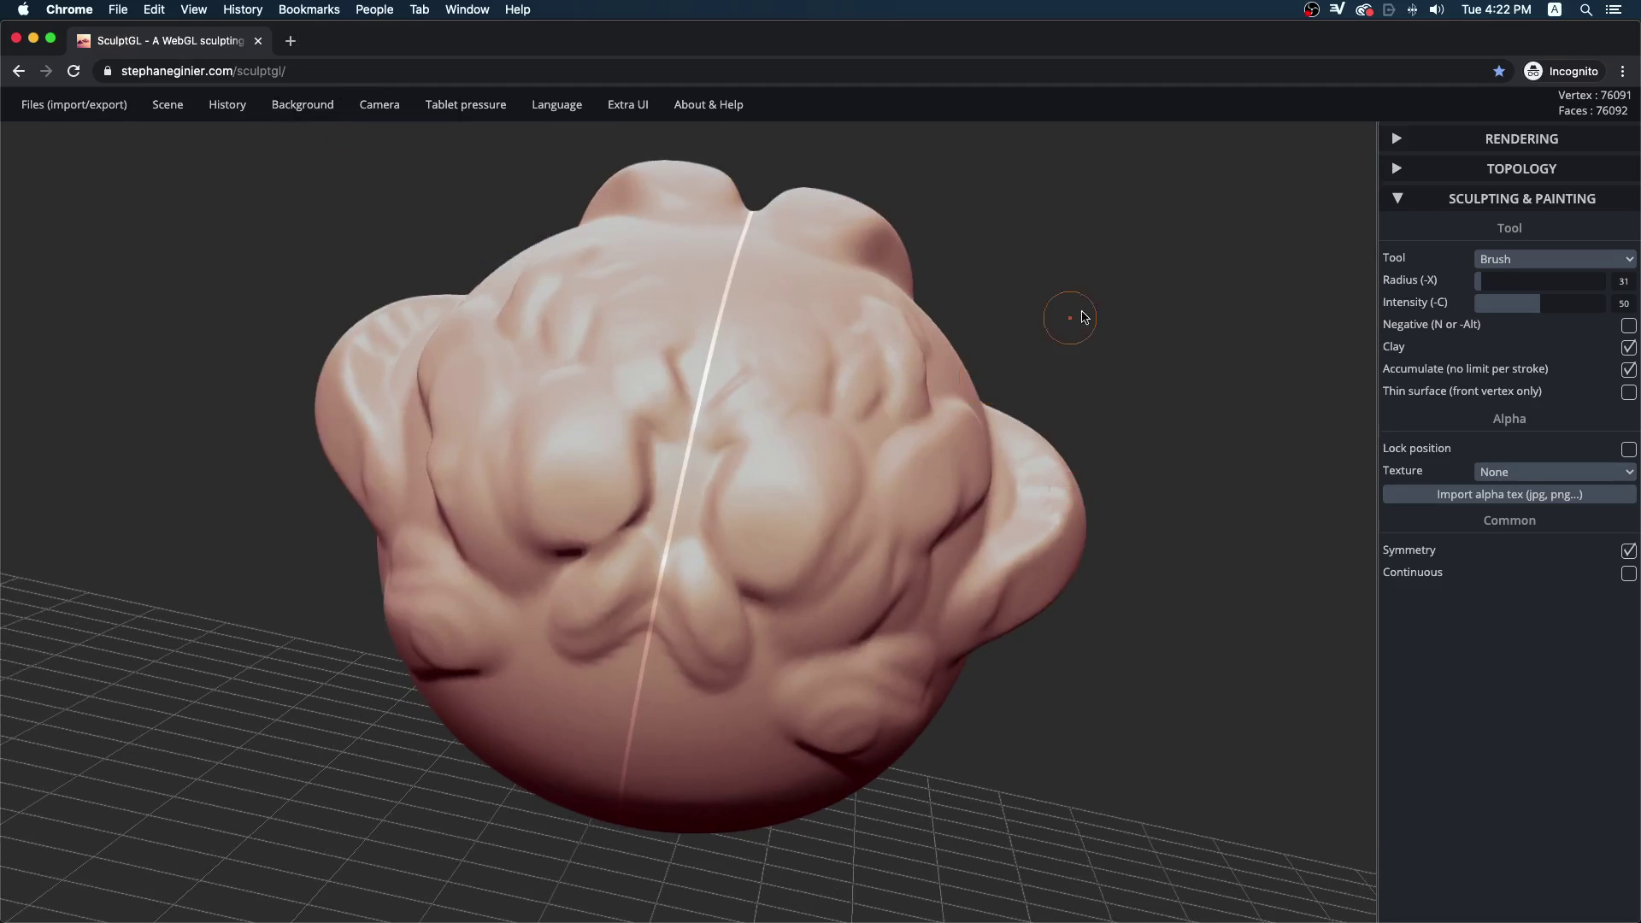
drag(1082, 317, 615, 176)
mouse_move(354, 103)
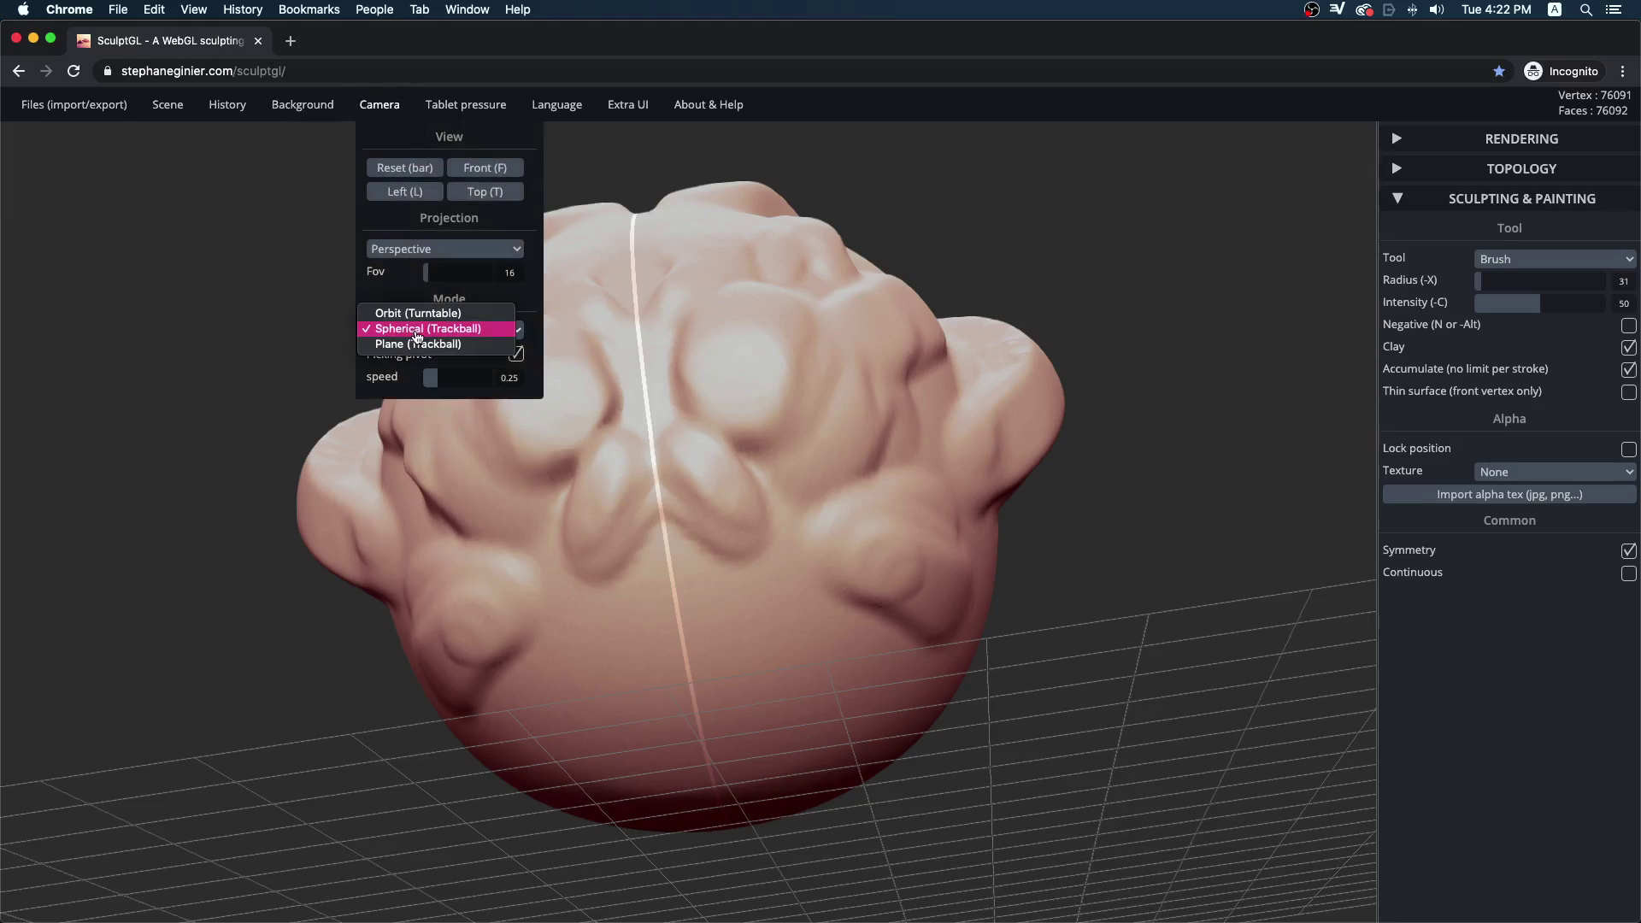
mouse_move(1145, 342)
mouse_down()
mouse_move(1150, 454)
mouse_move(641, 534)
mouse_move(1007, 274)
mouse_move(1097, 457)
mouse_move(1137, 478)
mouse_move(1267, 458)
mouse_move(707, 392)
mouse_move(1072, 560)
mouse_move(1047, 478)
mouse_up()
- Set the camera mode to Plane (Trackball) and rotate around the head to test it
mouse_move(381, 110)
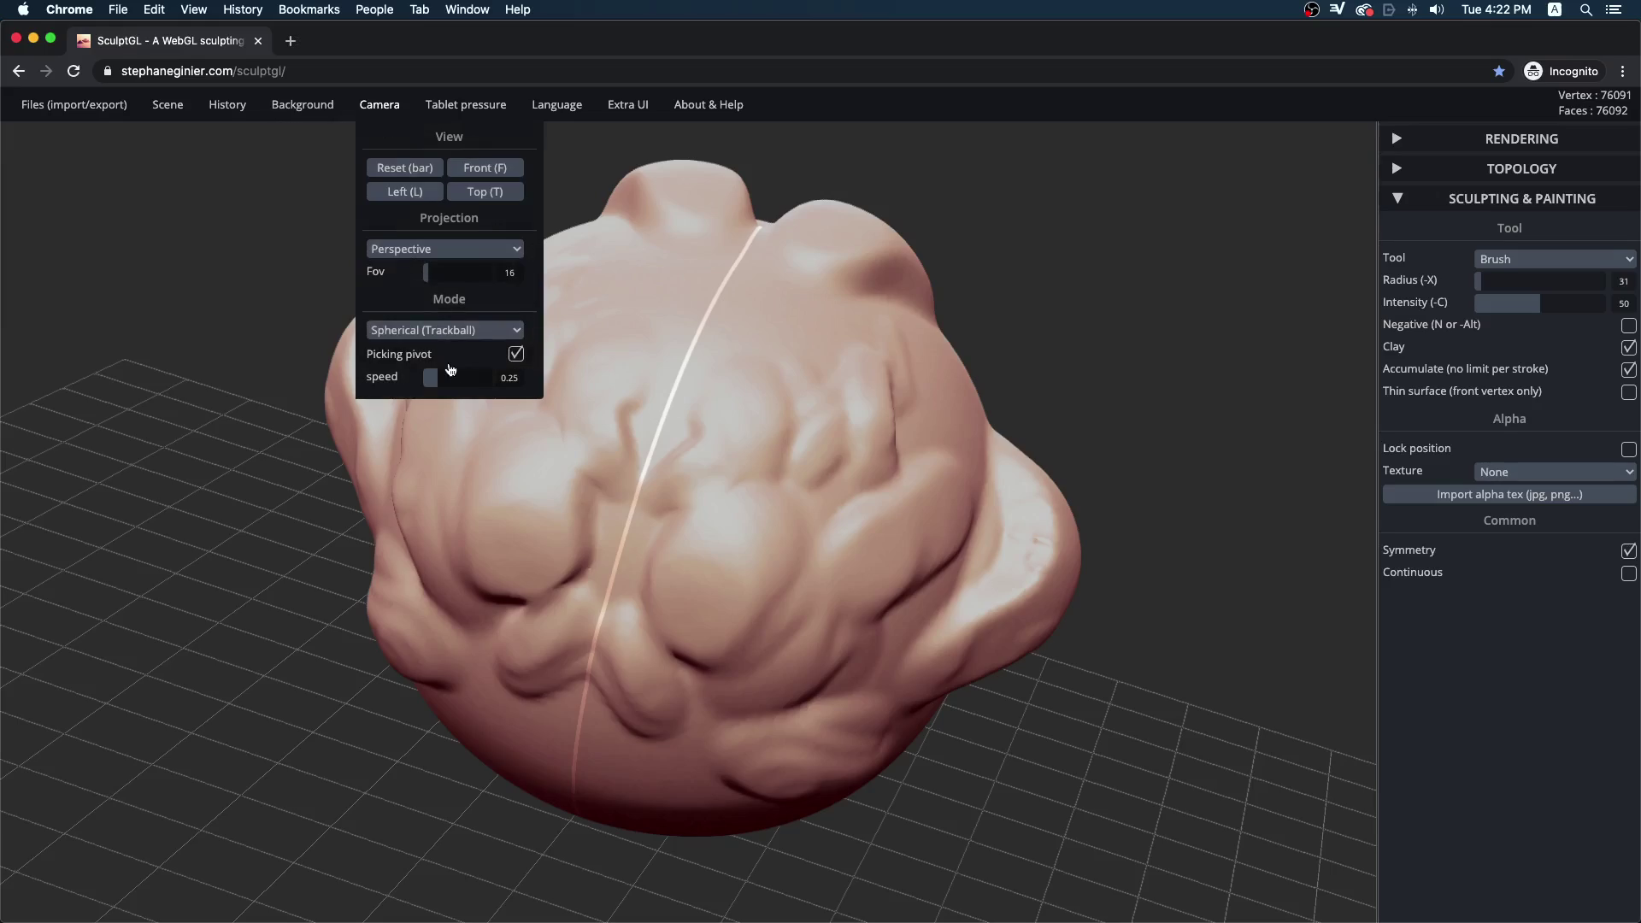
click(453, 345)
mouse_move(1146, 469)
mouse_down()
mouse_move(1139, 293)
mouse_move(1249, 450)
mouse_move(329, 711)
mouse_move(206, 553)
mouse_move(220, 715)
mouse_move(509, 666)
mouse_move(145, 656)
mouse_move(102, 547)
mouse_move(120, 433)
mouse_move(806, 393)
mouse_up()
mouse_move(1152, 464)
mouse_down()
mouse_move(1022, 180)
mouse_move(1073, 315)
mouse_move(621, 192)
mouse_move(510, 128)
mouse_up()
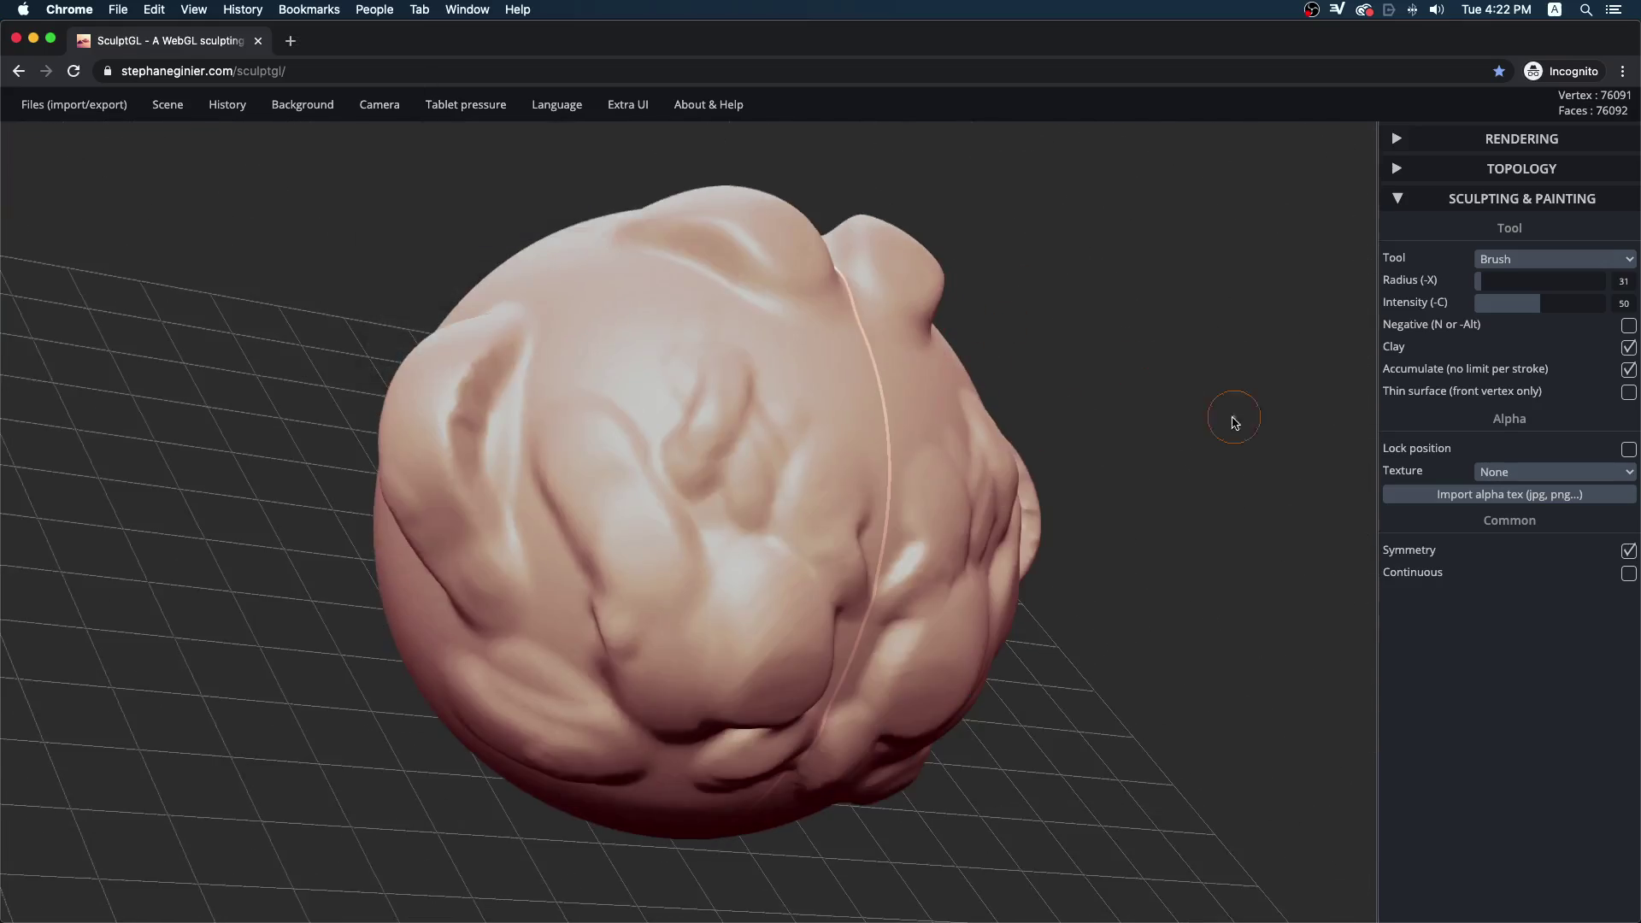
mouse_move(1233, 422)
mouse_down()
mouse_move(1102, 271)
mouse_move(502, 128)
mouse_up()
- Return to the Front view, set the camera mode to Orbit (Turntable) and its speed to 0.379
key(f)
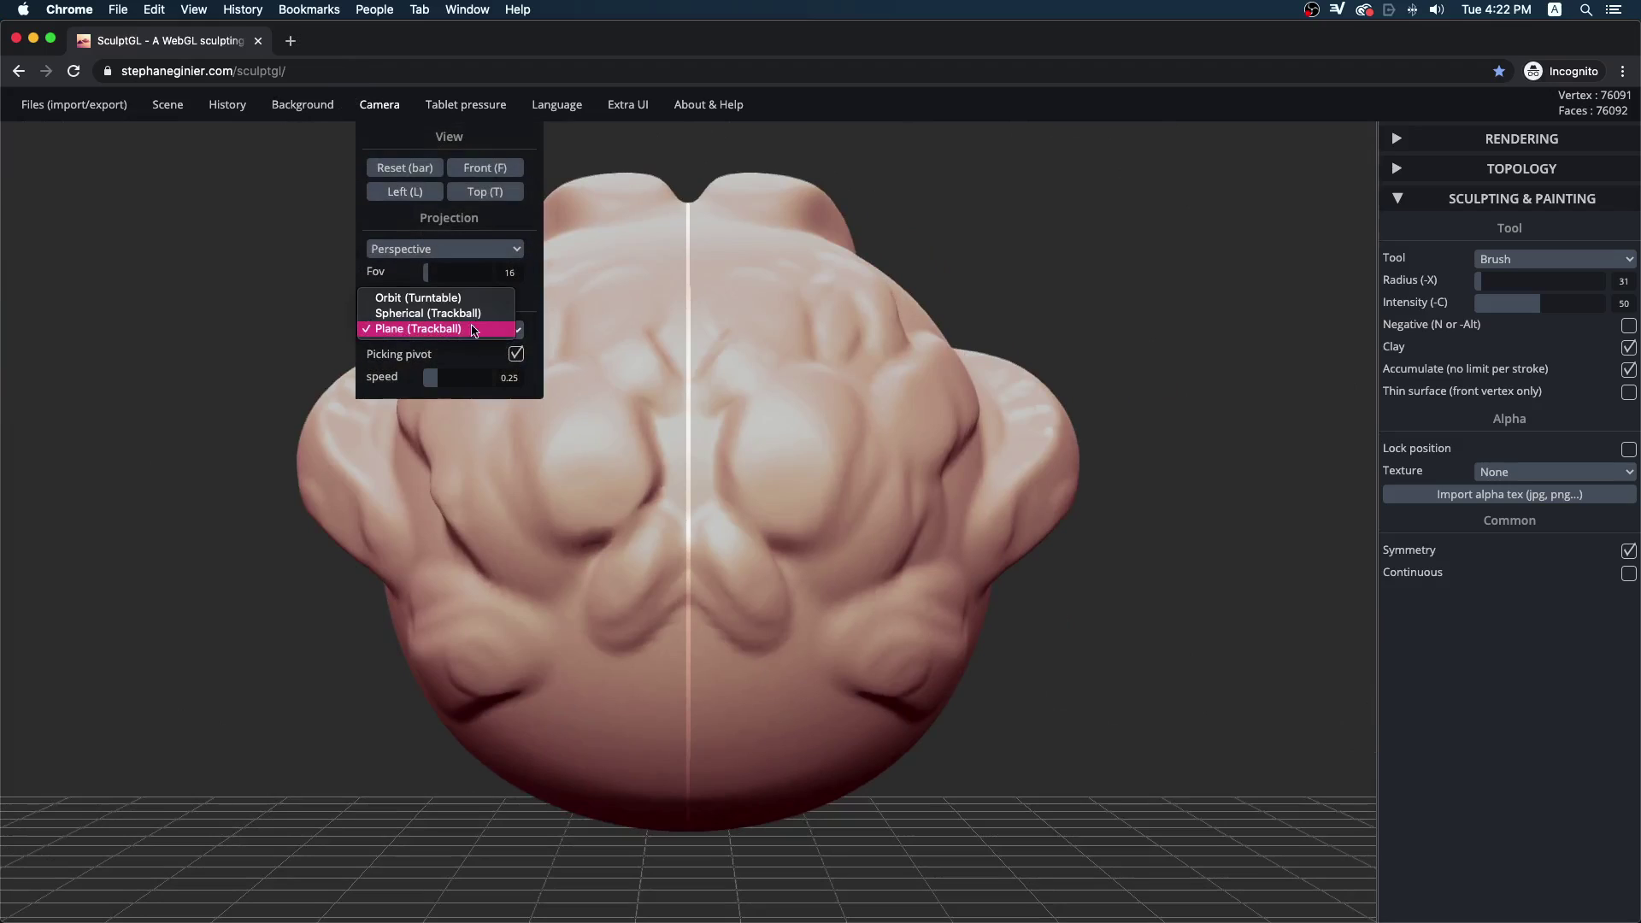
drag(1101, 353, 971, 191)
mouse_move(382, 117)
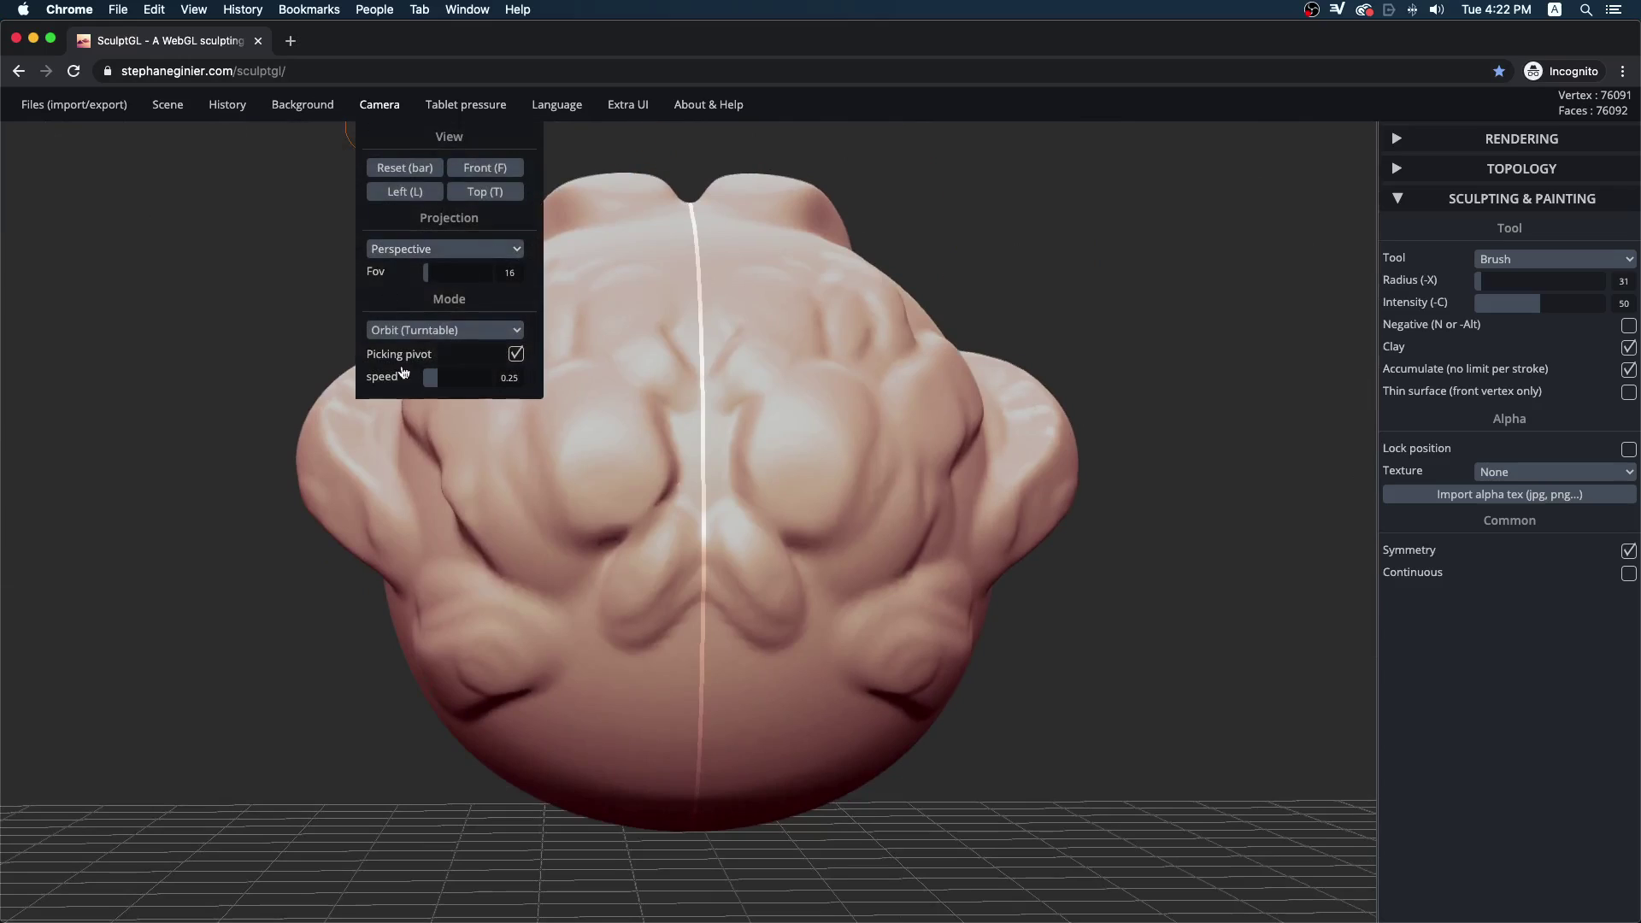
mouse_move(1230, 319)
mouse_down()
mouse_move(644, 568)
mouse_move(1124, 304)
mouse_move(1263, 470)
mouse_move(1204, 524)
mouse_move(1168, 444)
mouse_move(1065, 513)
mouse_move(1178, 379)
mouse_move(421, 165)
mouse_up()
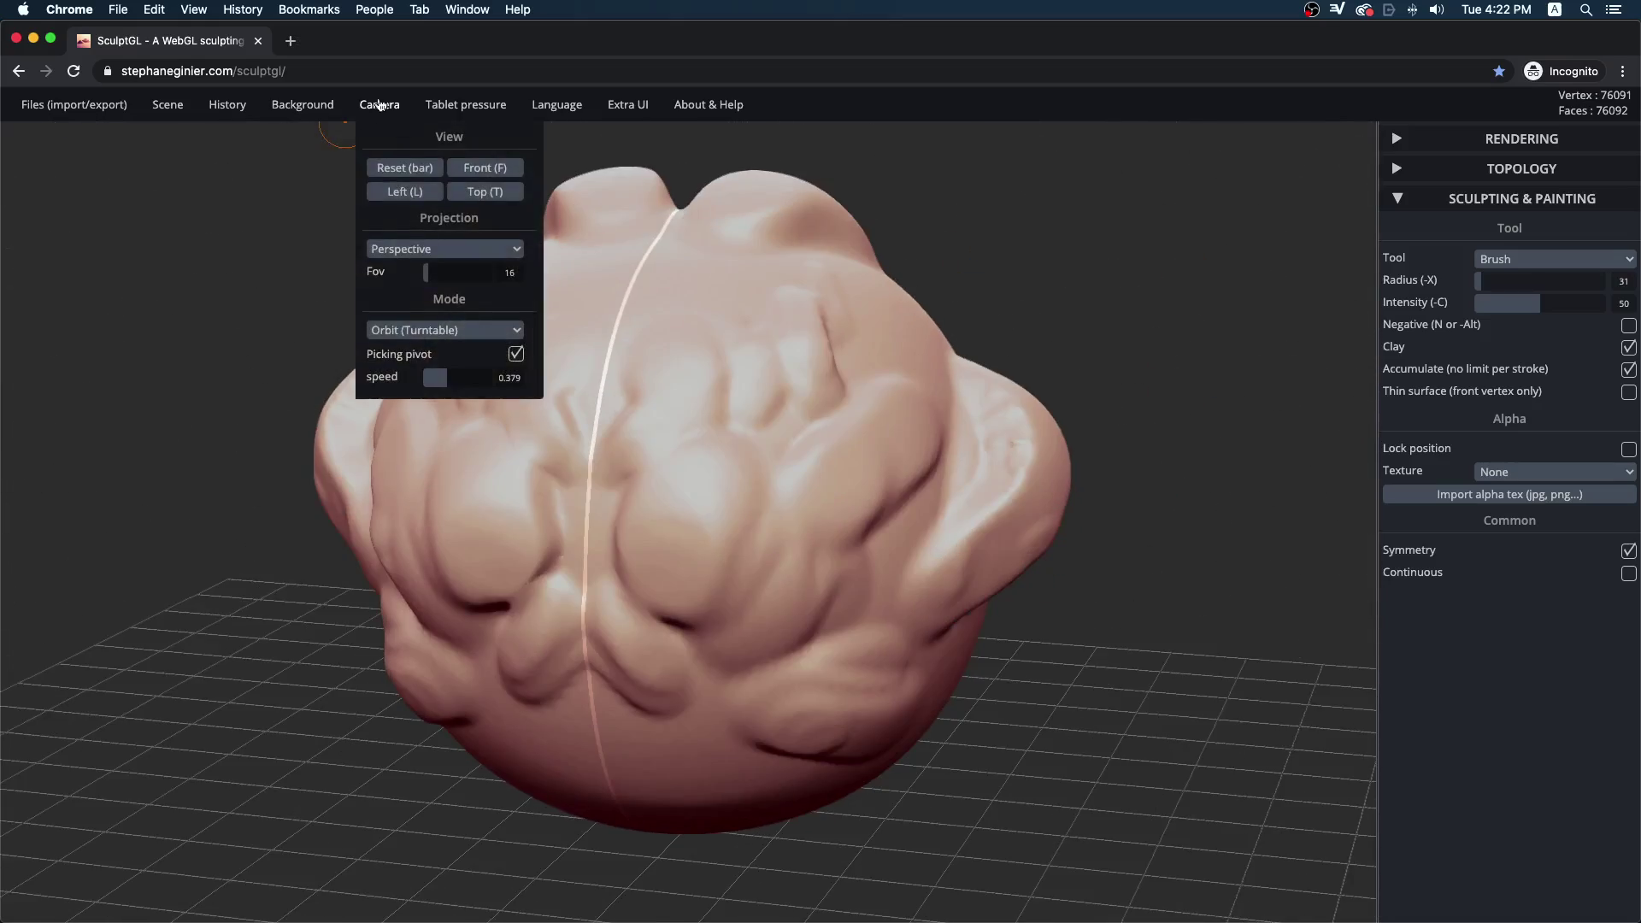
- Check the tablet pressure settings and sculpt a mirrored Brush stroke diagonally down between the eyes of the head
mouse_move(382, 109)
mouse_move(1068, 355)
mouse_down()
mouse_move(1203, 298)
mouse_move(1001, 392)
mouse_move(1258, 228)
mouse_move(963, 300)
mouse_move(1234, 274)
mouse_move(1197, 322)
mouse_move(1092, 129)
mouse_up()
mouse_move(488, 104)
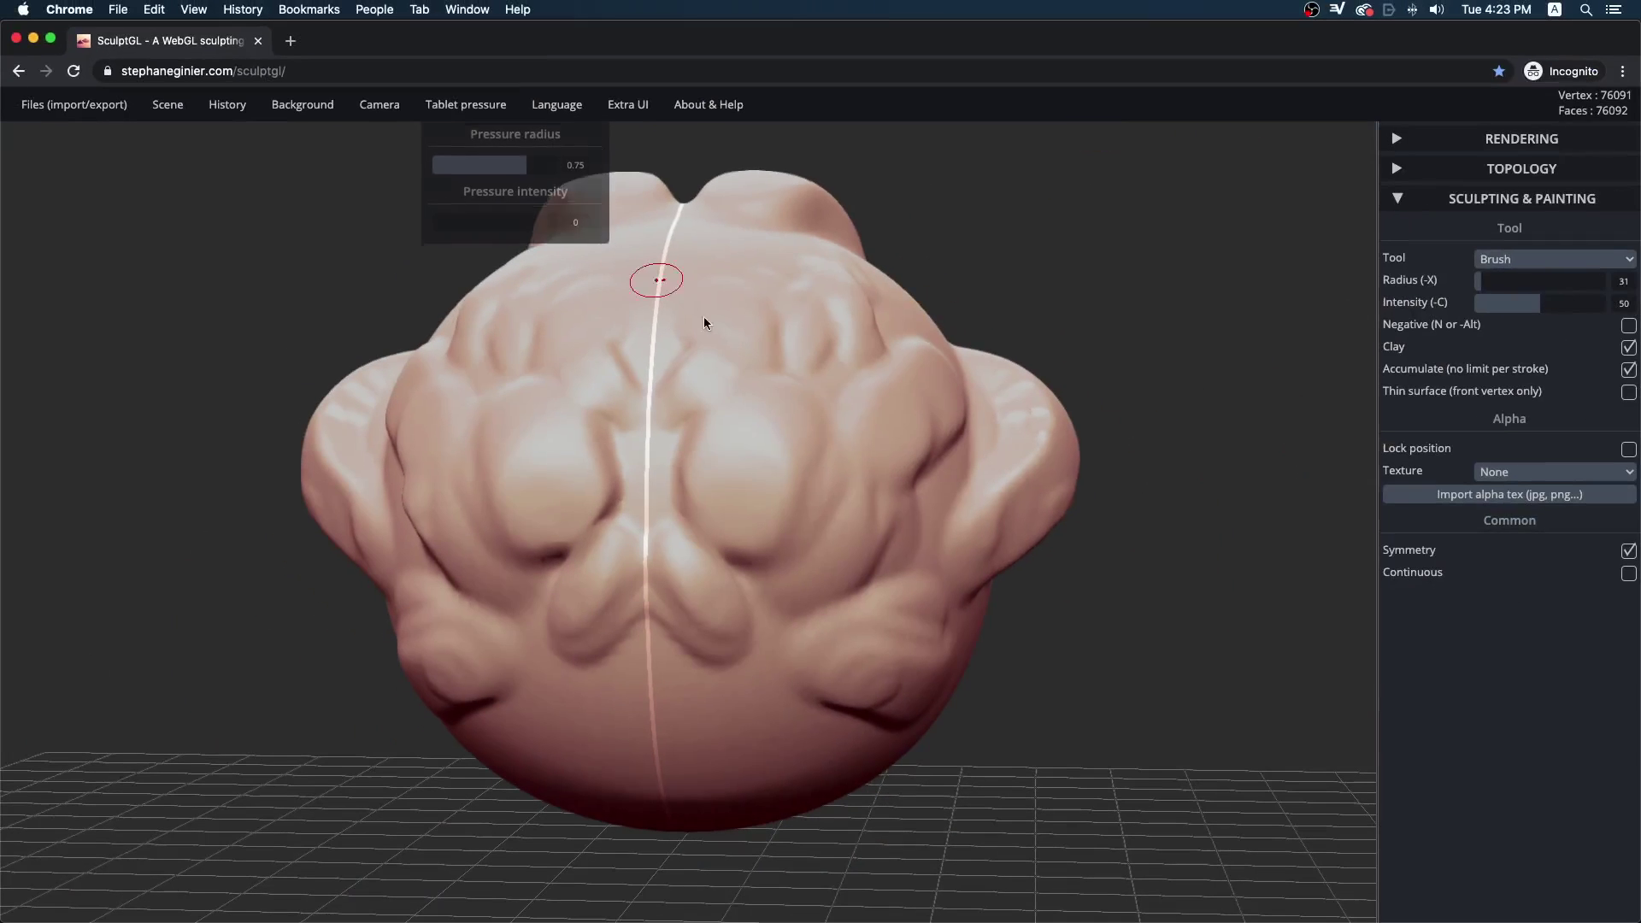
drag(808, 379, 688, 487)
mouse_move(490, 104)
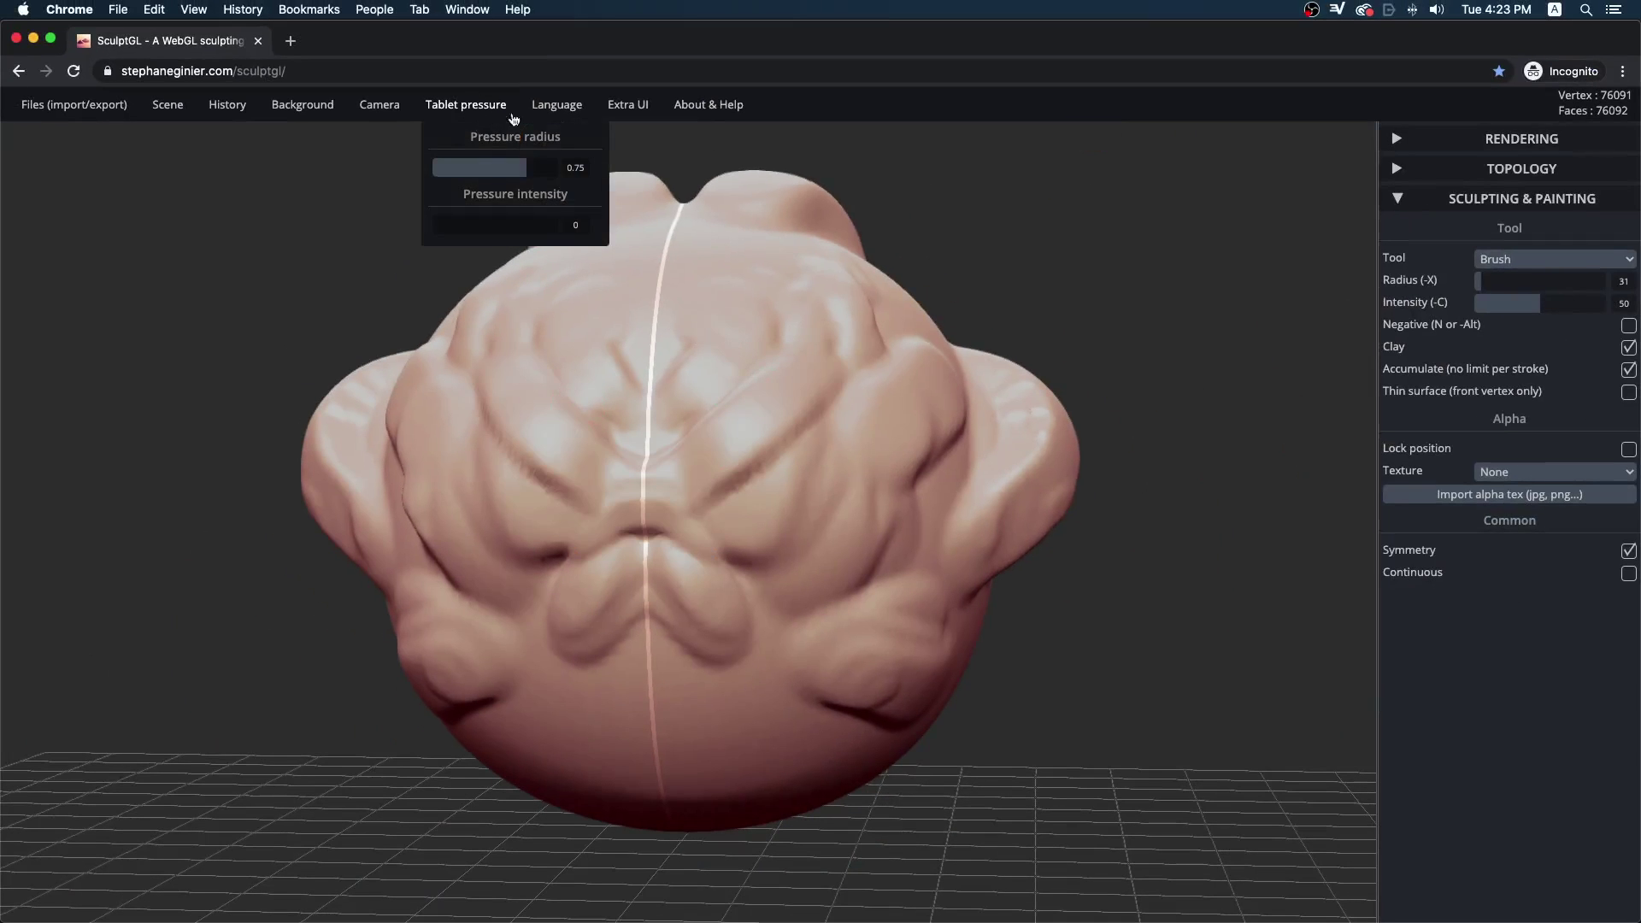
- Look at the language setting and try #a4bce0 as the overall interface color
mouse_move(572, 113)
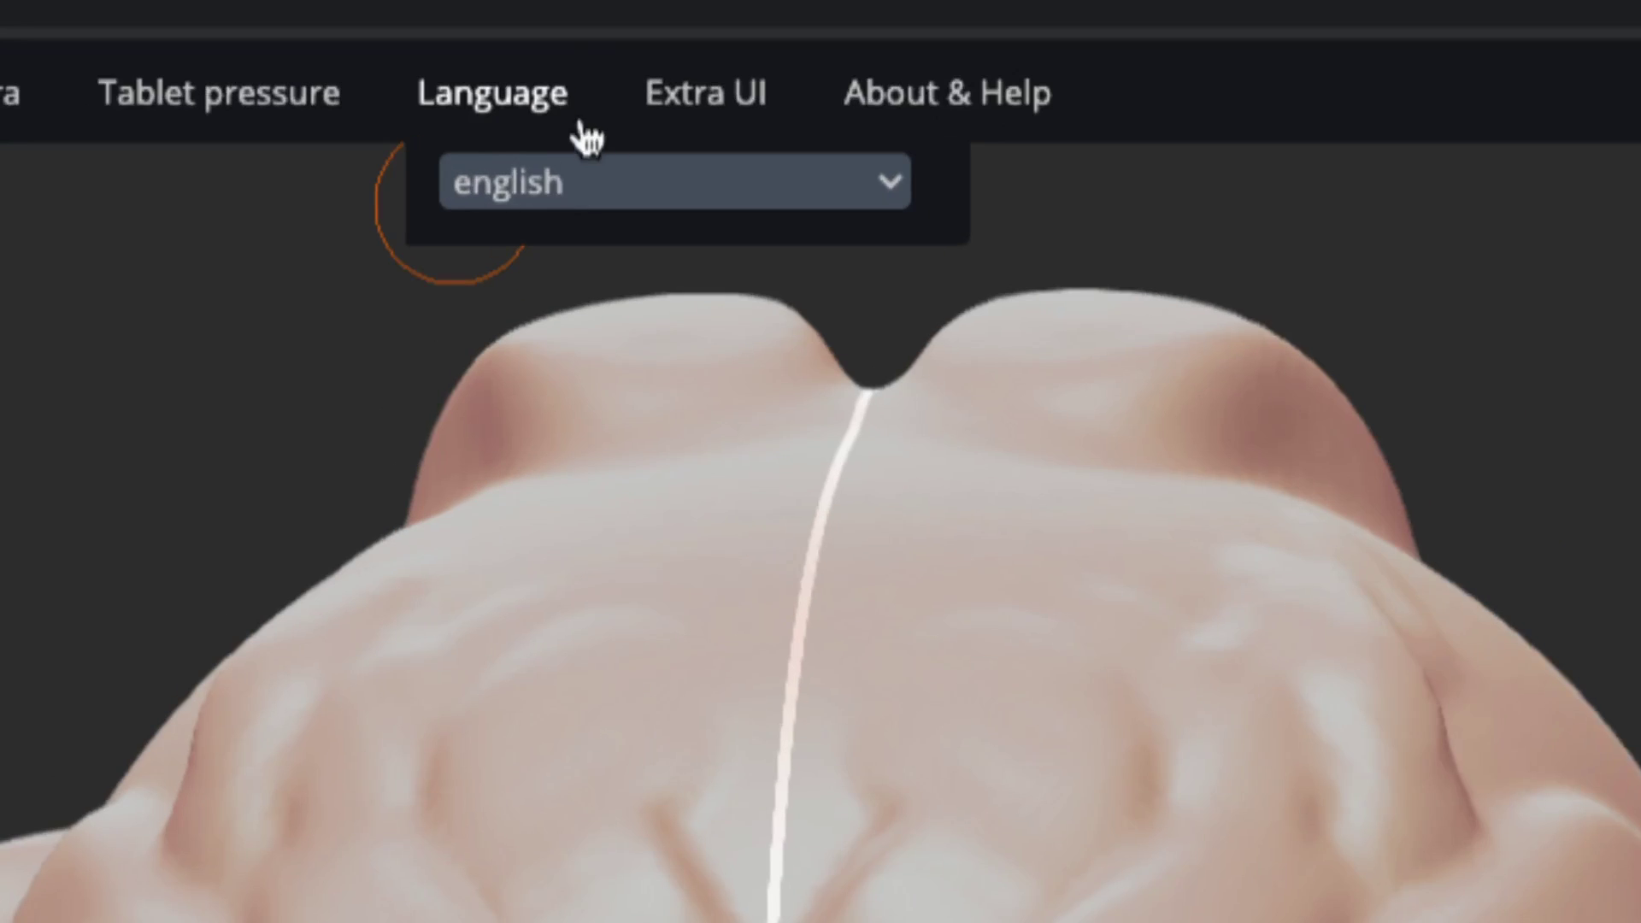
mouse_move(628, 109)
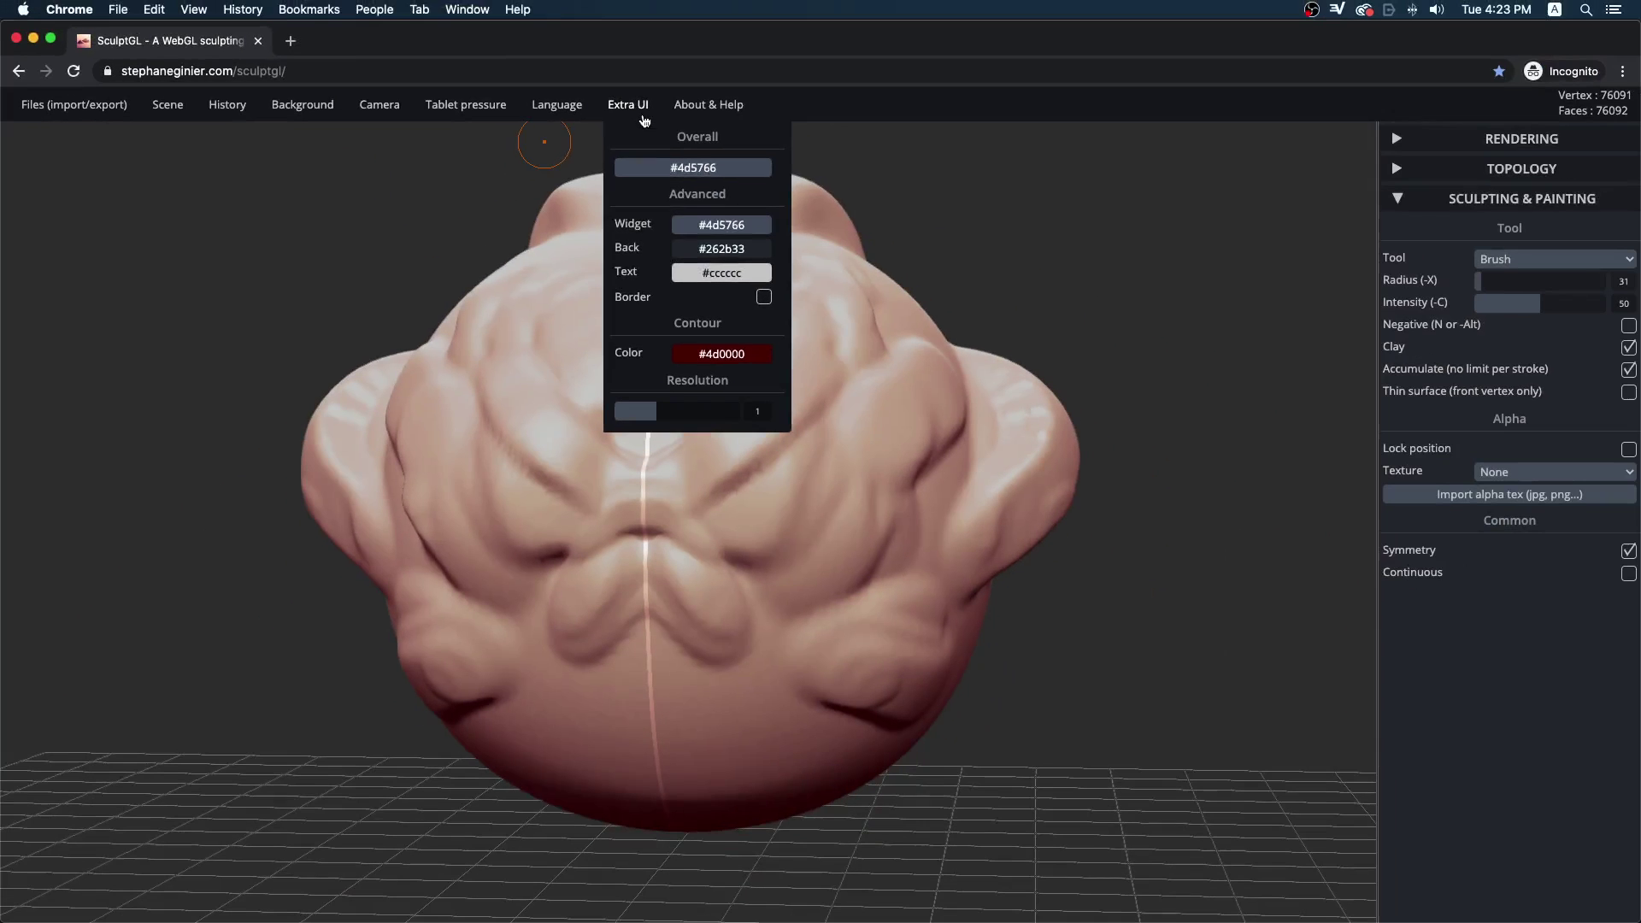
click(651, 184)
mouse_move(646, 215)
mouse_down()
mouse_move(628, 185)
mouse_move(649, 205)
mouse_move(679, 175)
mouse_move(649, 218)
mouse_move(637, 190)
mouse_up()
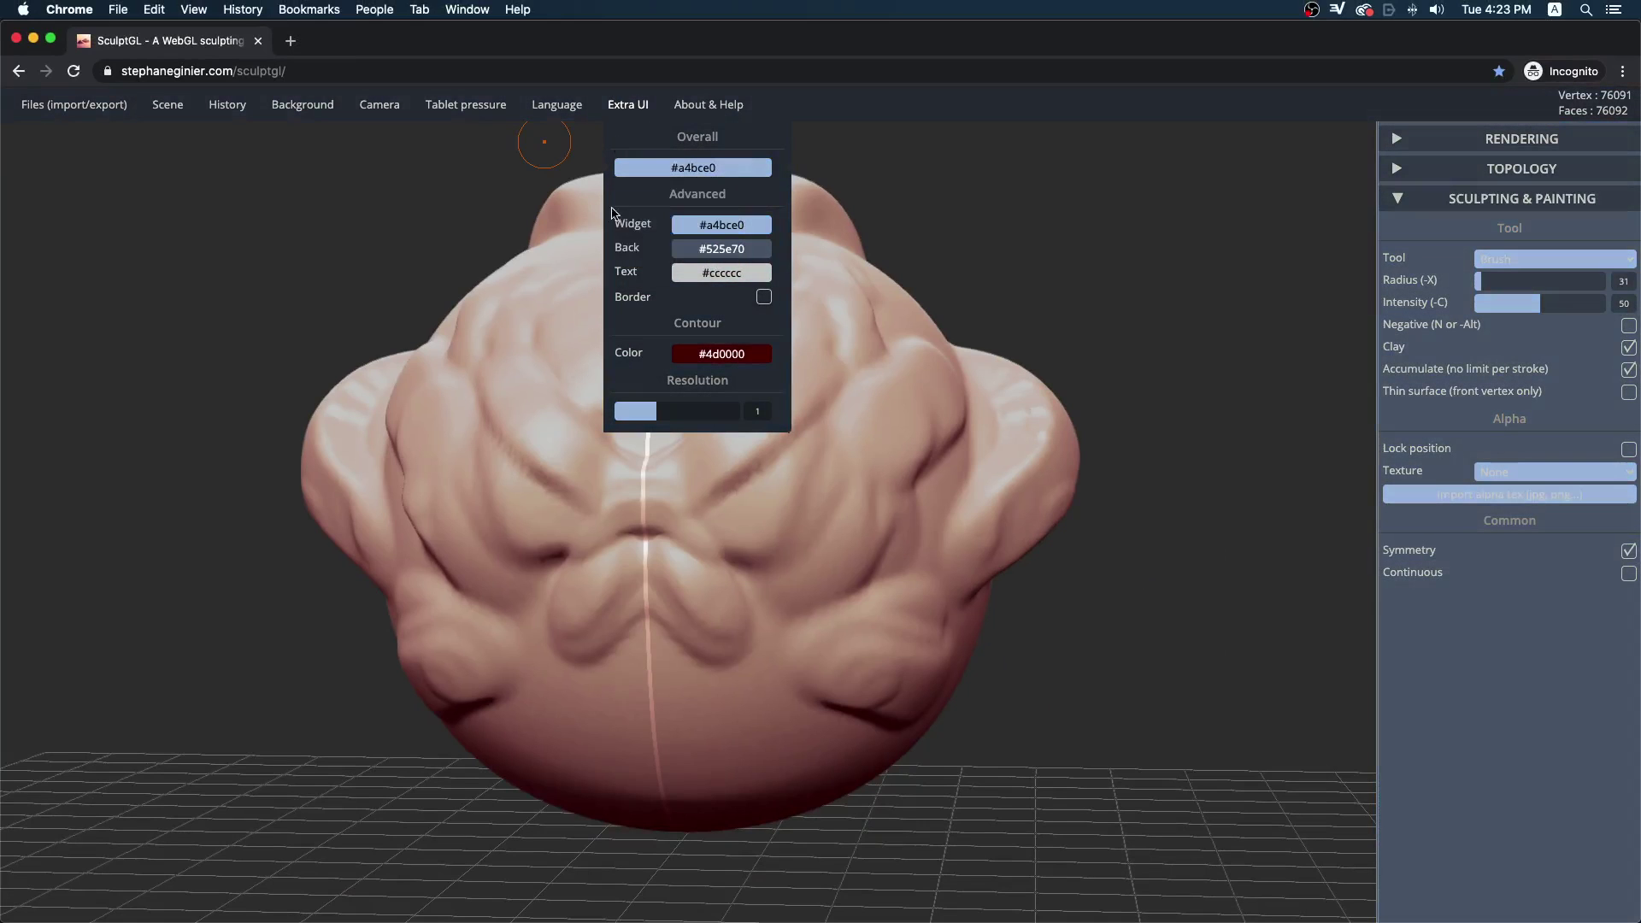
- Open the About & Help page, close it and return to the sculpted head
click(715, 105)
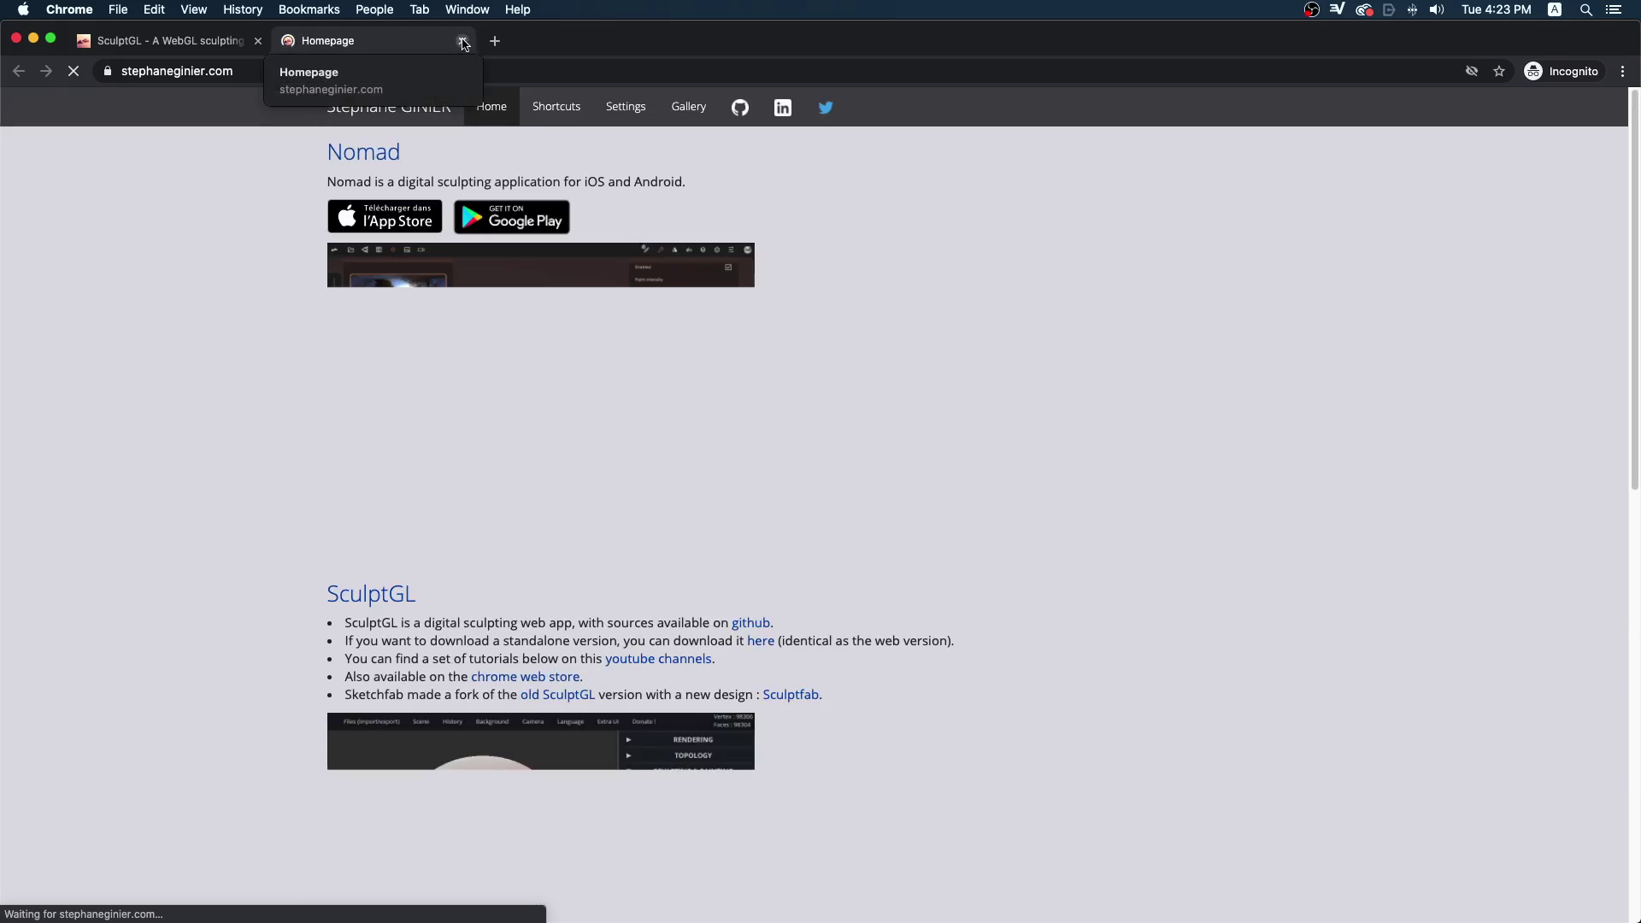
click(462, 41)
drag(1066, 268, 1049, 305)
- Set the overall interface color back to a dark blue-grey shade
mouse_move(617, 103)
mouse_move(666, 171)
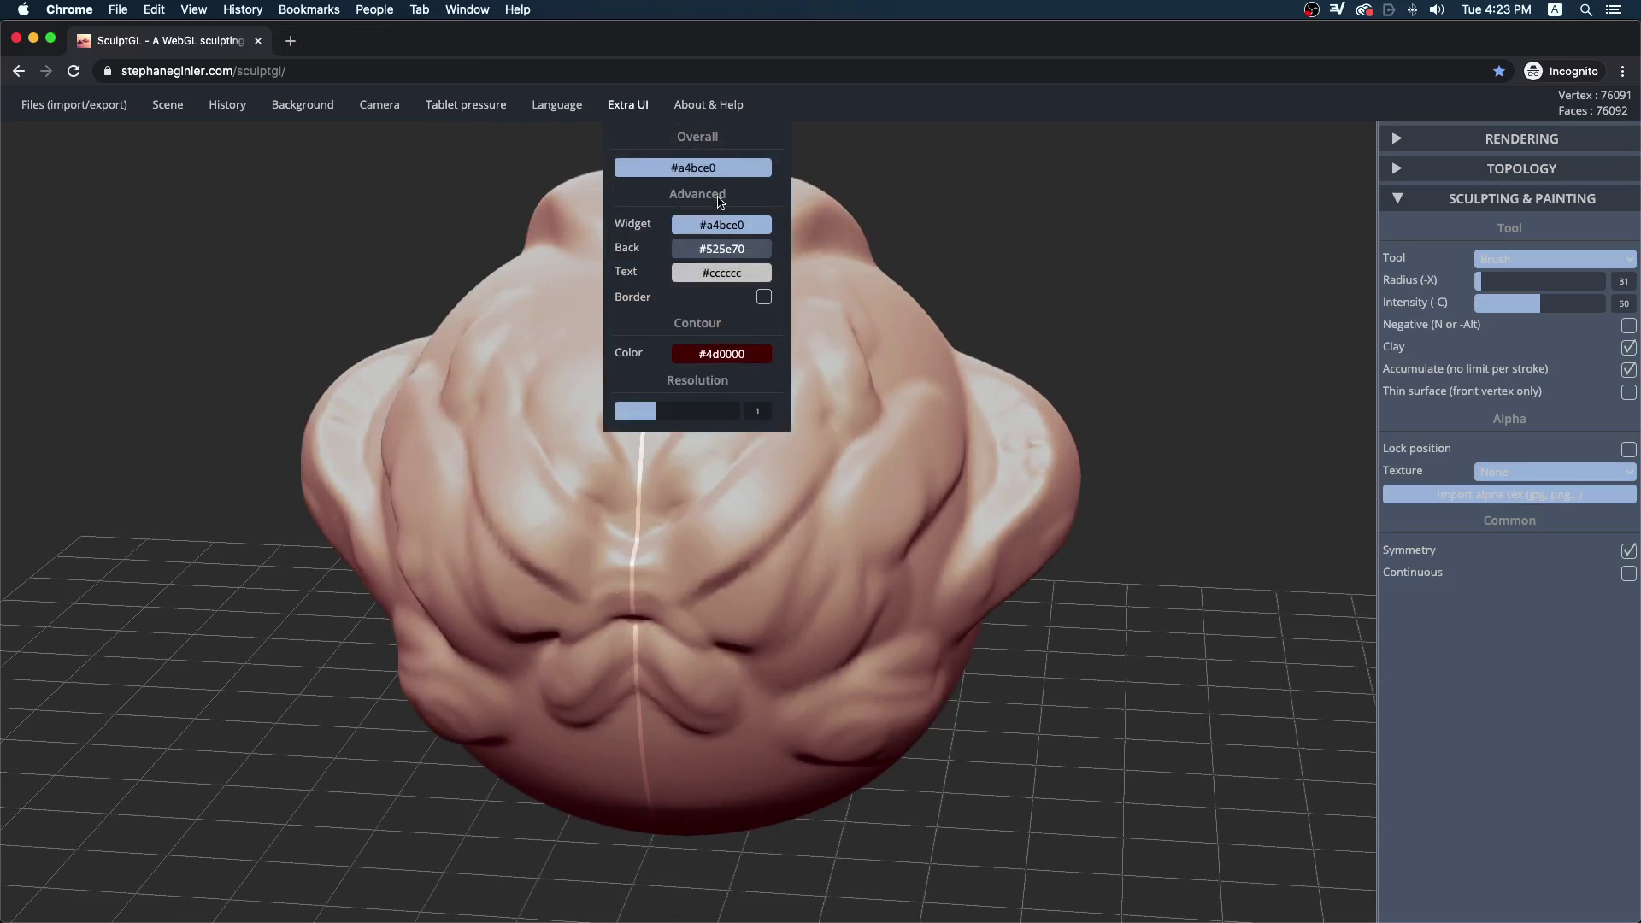
drag(649, 197, 633, 228)
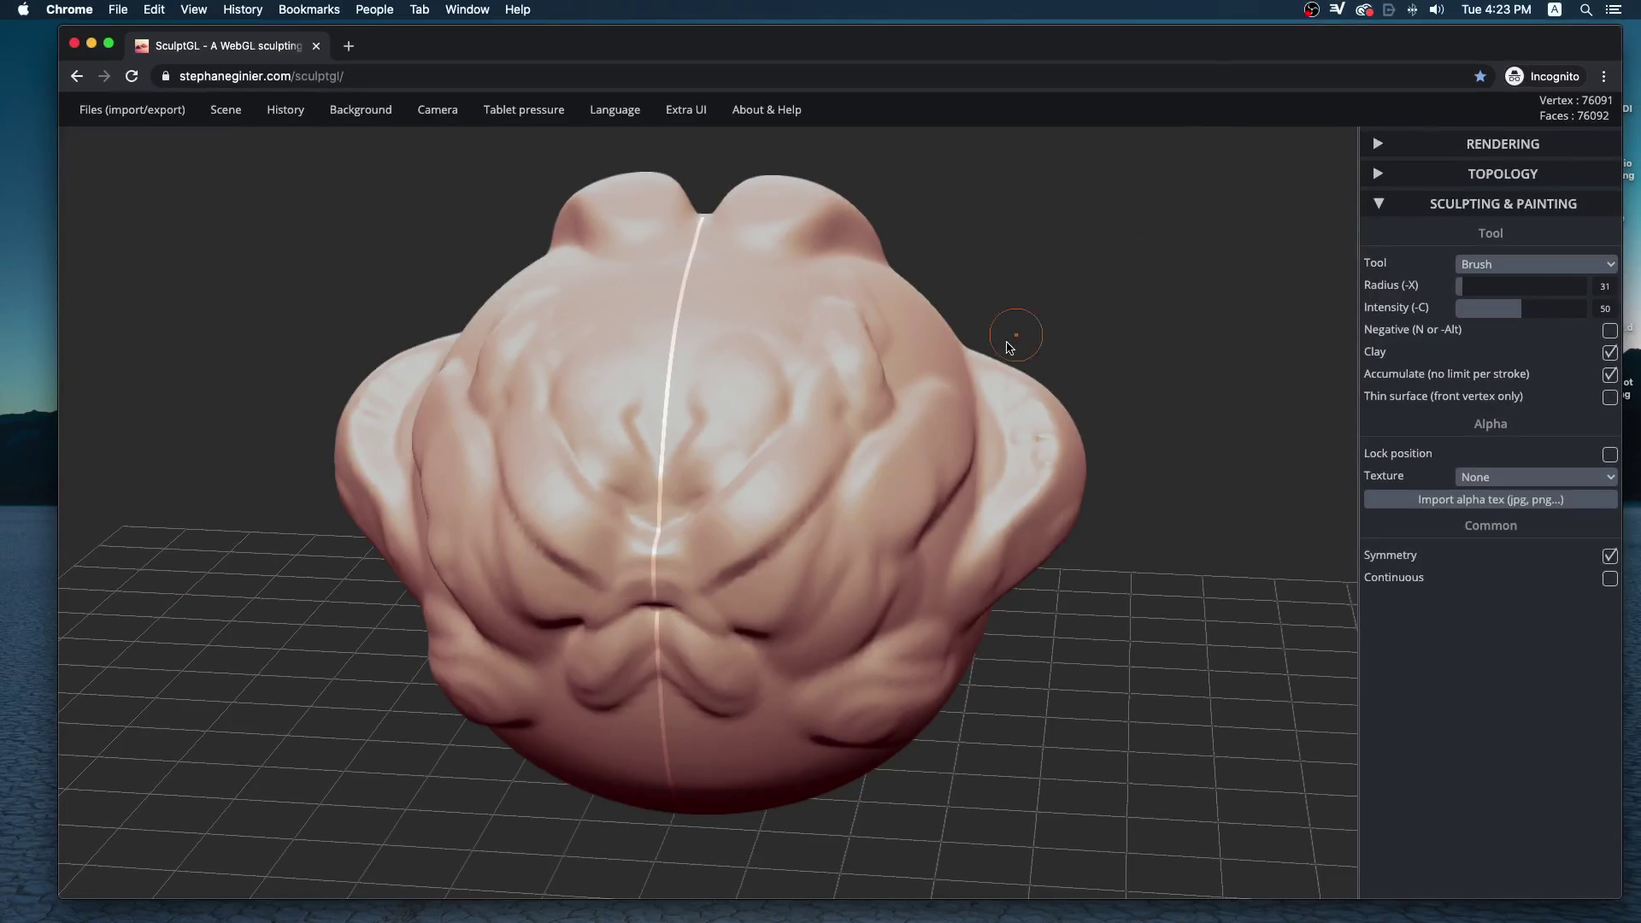
- Sculpt mirrored Brush strokes from the brows down over the eyes and cheeks of the head
mouse_move(1091, 298)
mouse_down()
mouse_move(1182, 289)
mouse_move(1095, 253)
mouse_move(1064, 372)
mouse_move(1131, 289)
mouse_move(1102, 333)
mouse_move(1131, 300)
mouse_move(869, 388)
mouse_move(782, 461)
mouse_up()
drag(935, 320, 742, 500)
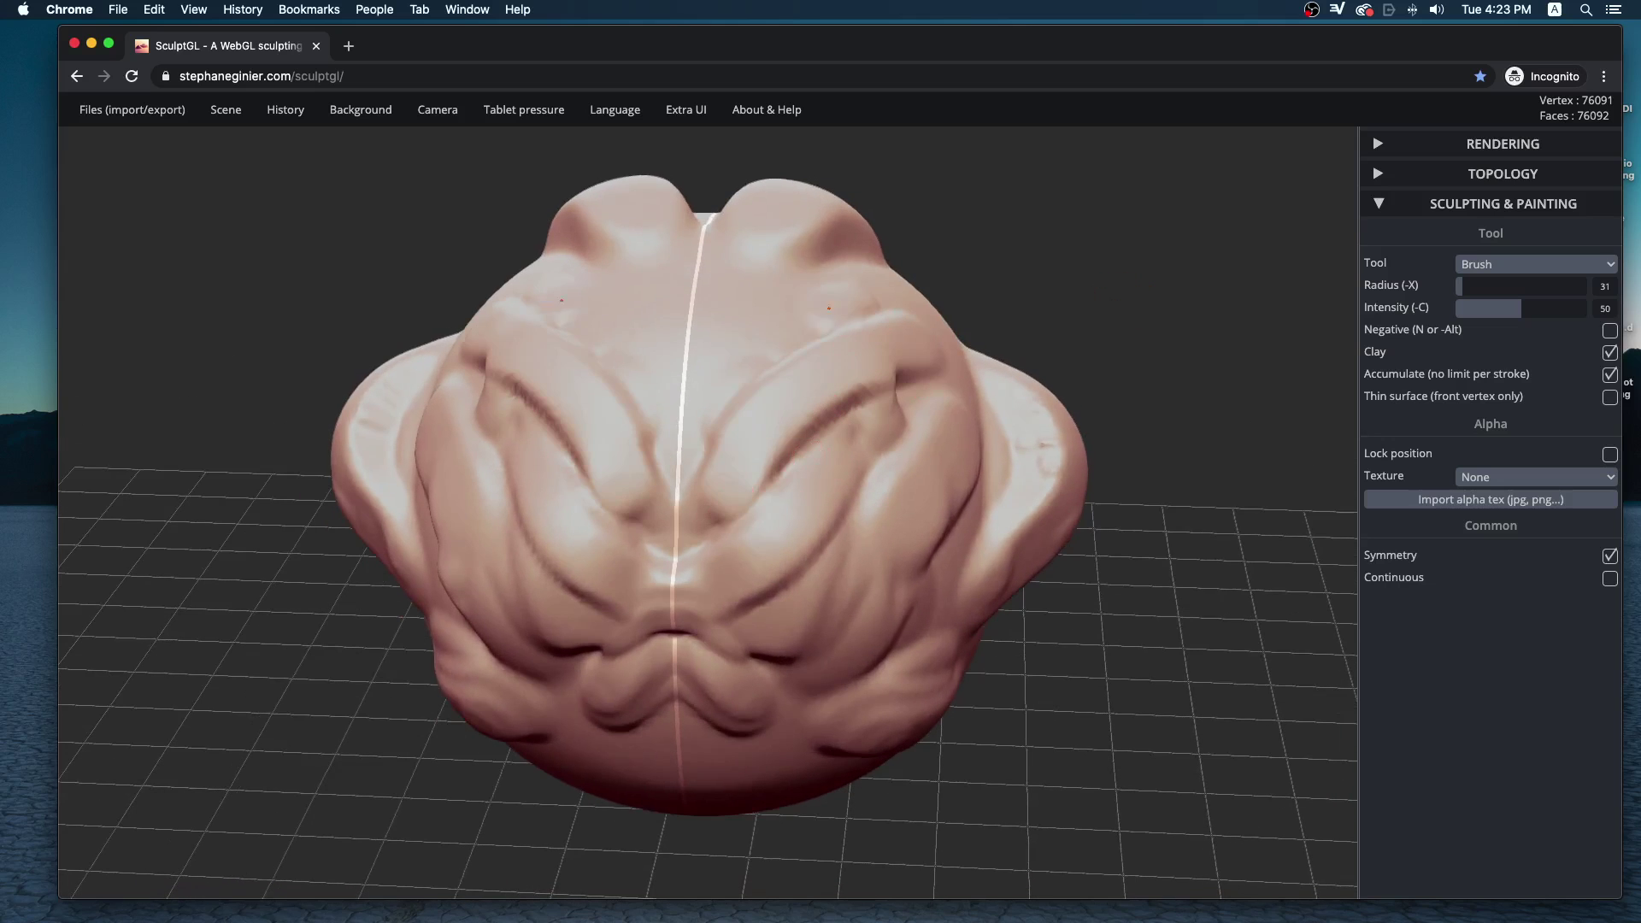
drag(828, 308, 787, 613)
mouse_move(793, 399)
mouse_down()
mouse_move(774, 530)
mouse_move(782, 631)
mouse_up()
drag(907, 423, 773, 521)
drag(931, 461, 758, 547)
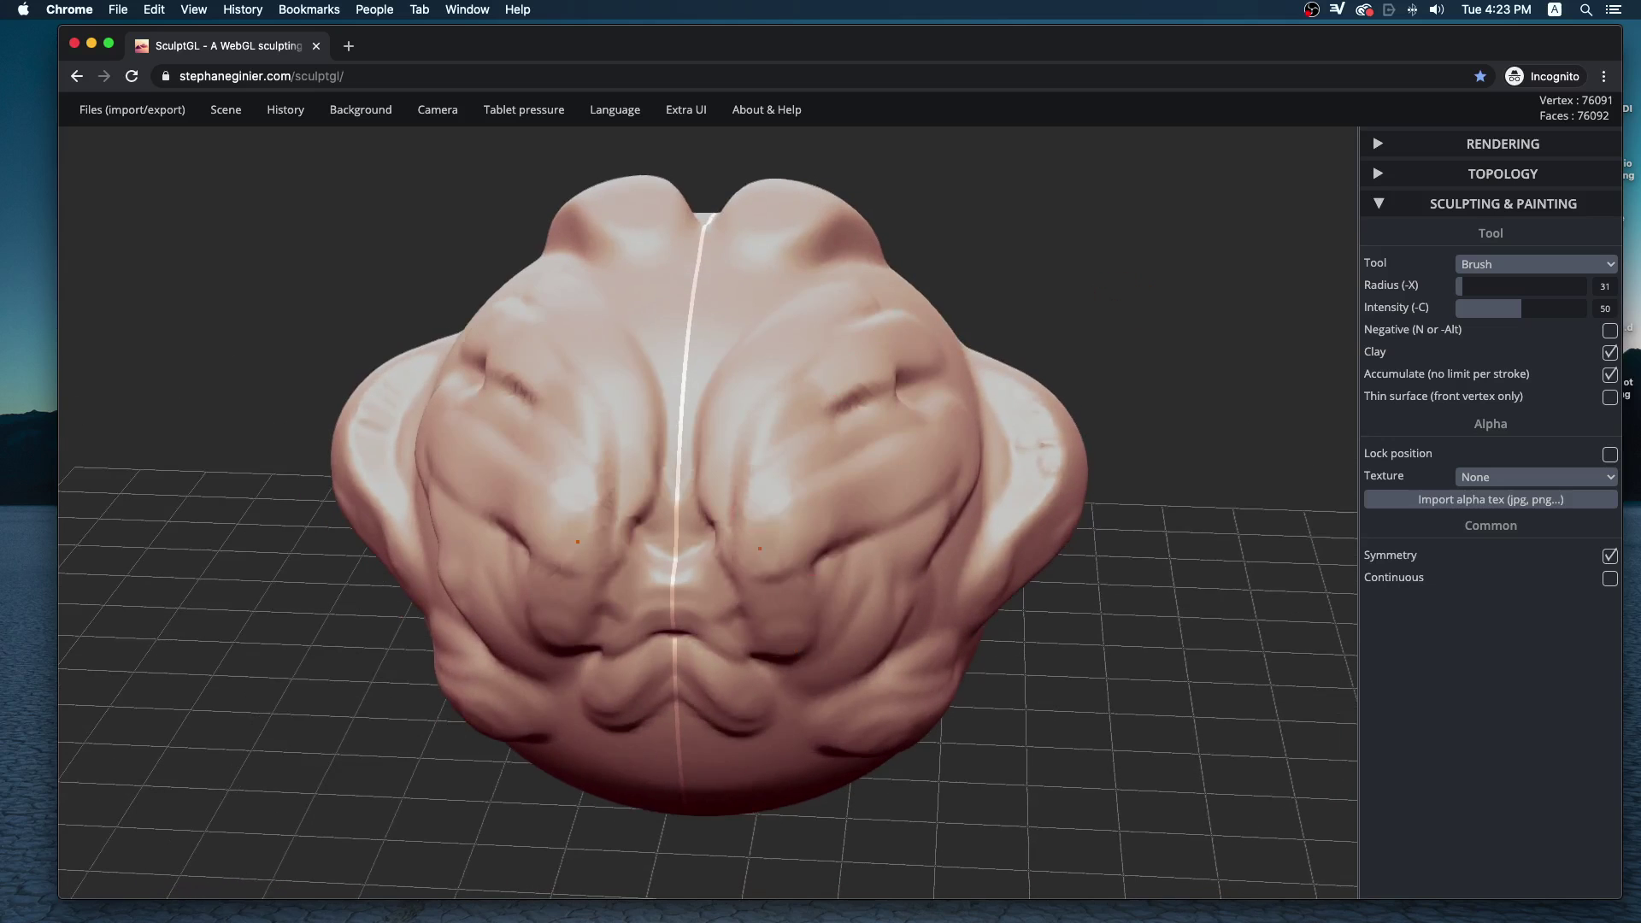
- Build up the cheeks and the area beside the nose with more mirrored Brush strokes
drag(1102, 282, 1072, 175)
mouse_move(773, 525)
mouse_down()
mouse_move(880, 599)
mouse_move(774, 611)
mouse_move(769, 589)
mouse_up()
mouse_move(1051, 275)
mouse_down()
mouse_move(1176, 300)
mouse_move(1049, 331)
mouse_move(1227, 257)
mouse_up()
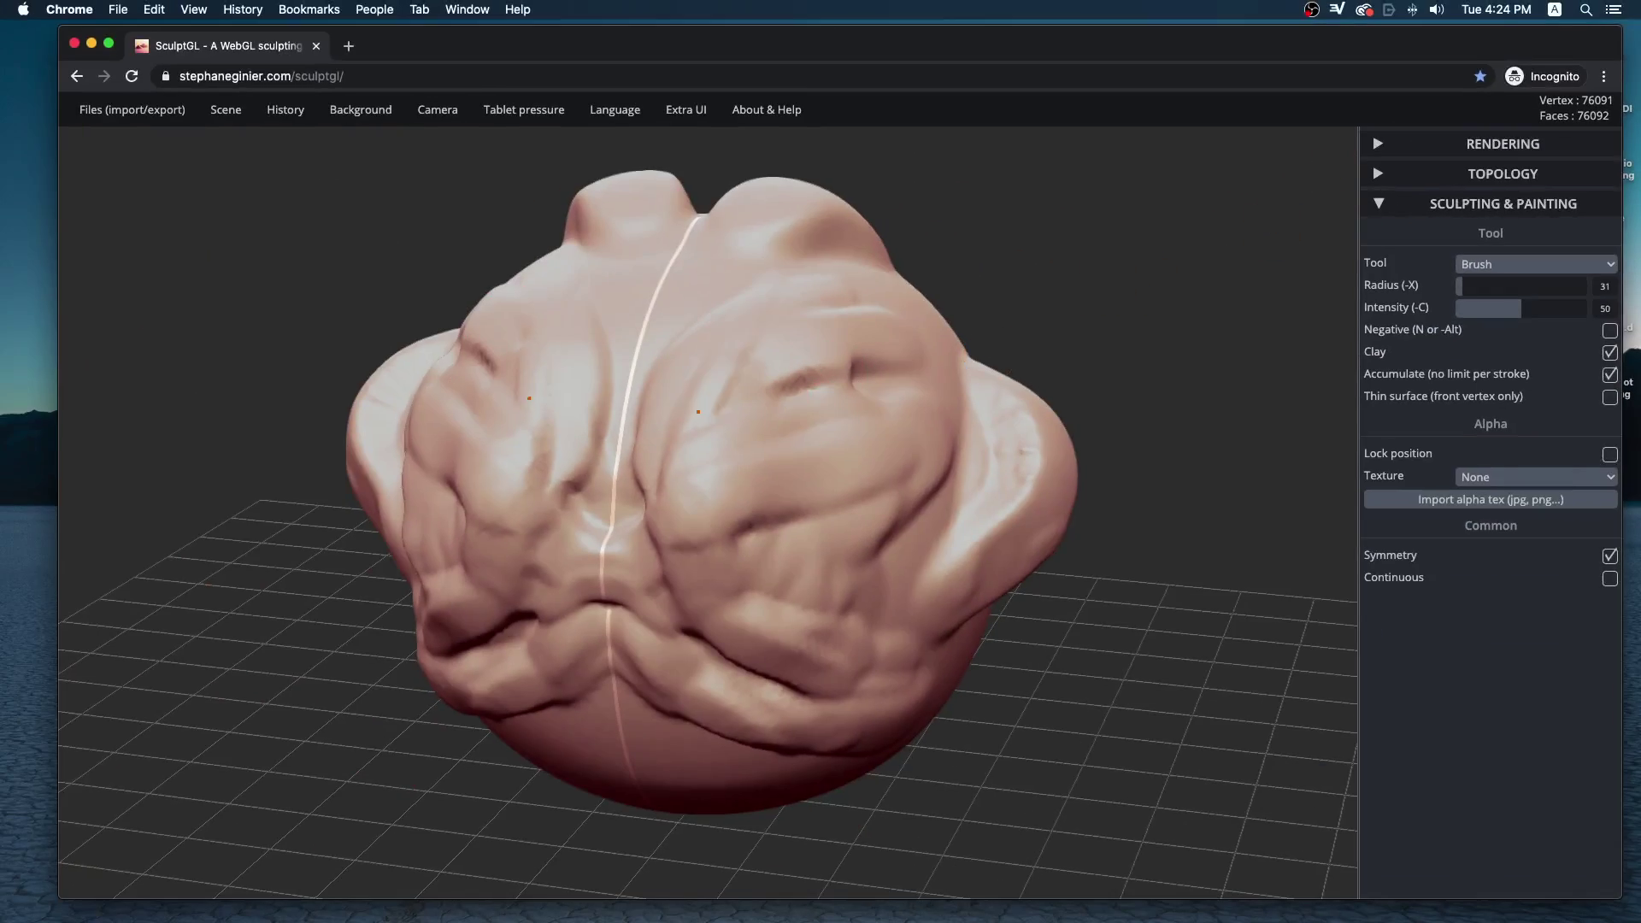
drag(698, 412, 716, 408)
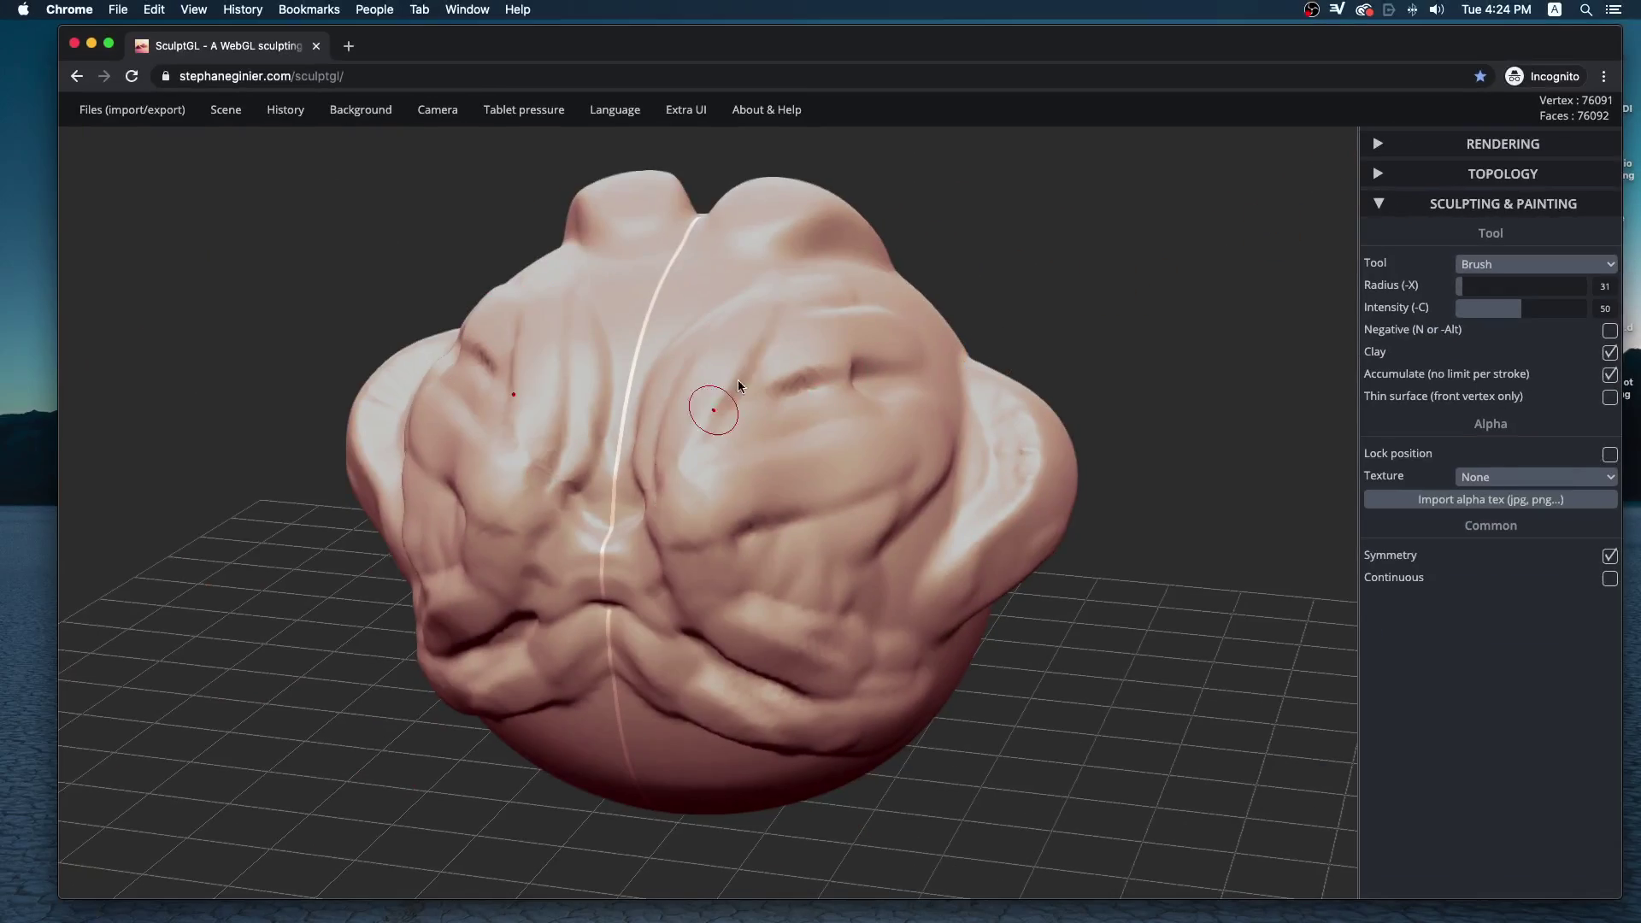
- Add short mirrored Brush strokes around the two rounded bumps on top of the head
mouse_move(1042, 244)
mouse_down()
mouse_move(1008, 248)
mouse_move(1116, 282)
mouse_up()
drag(889, 342, 808, 397)
drag(807, 398, 803, 425)
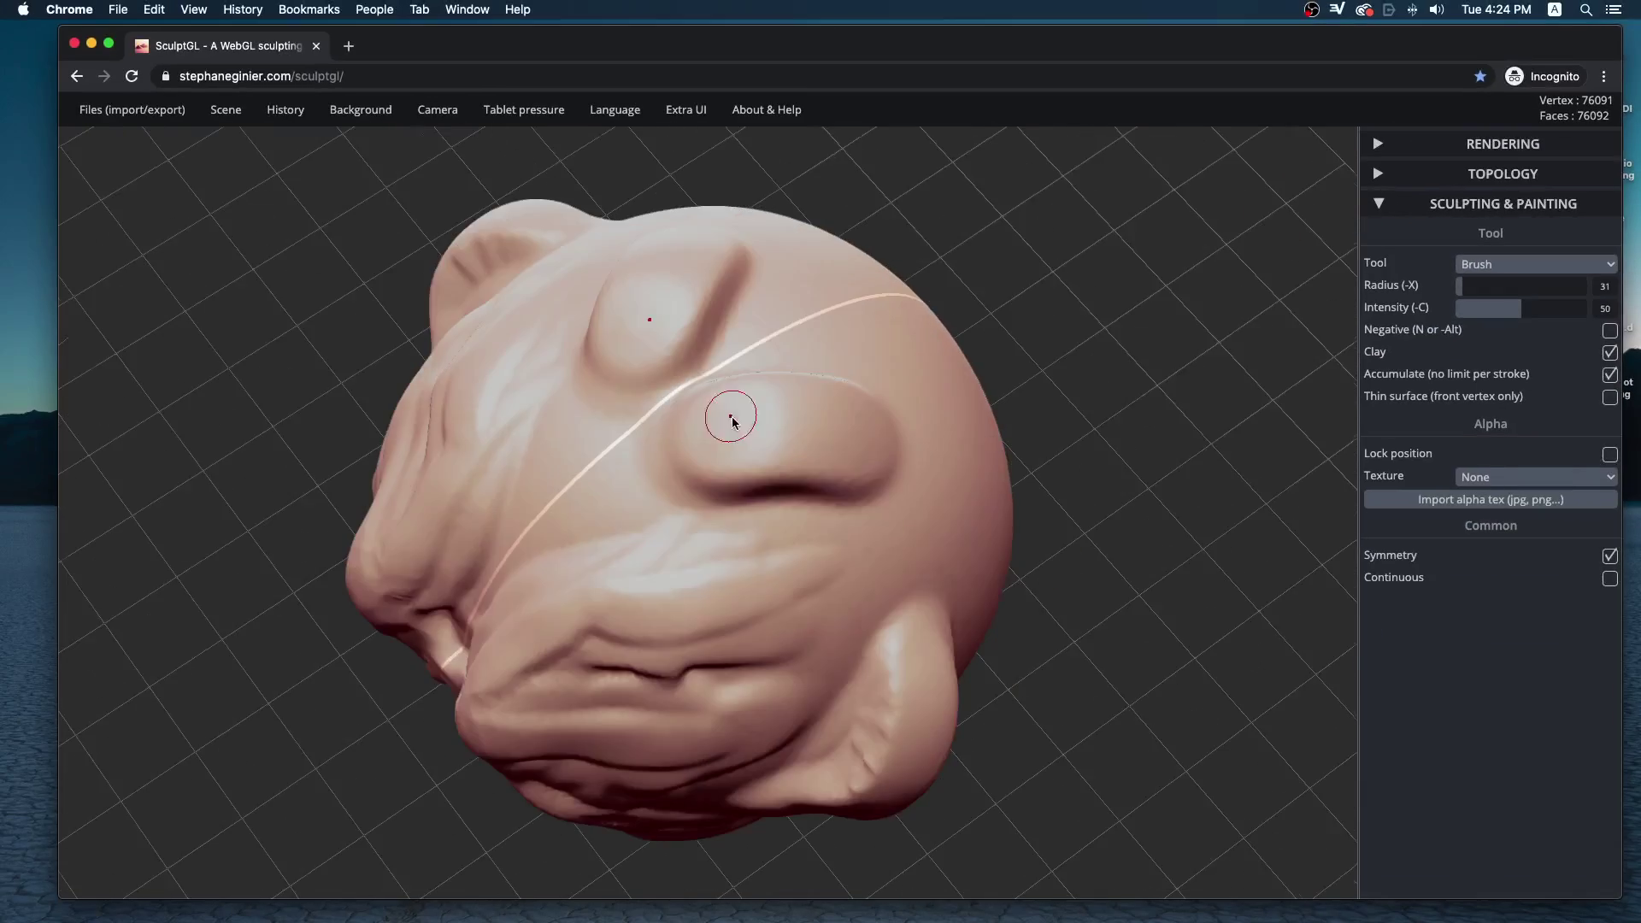
- Sculpt long mirrored Brush strokes from beside the ears across the cheeks and down to the chin
mouse_move(1094, 343)
mouse_down()
mouse_move(1150, 183)
mouse_move(1126, 195)
mouse_up()
drag(855, 406, 799, 504)
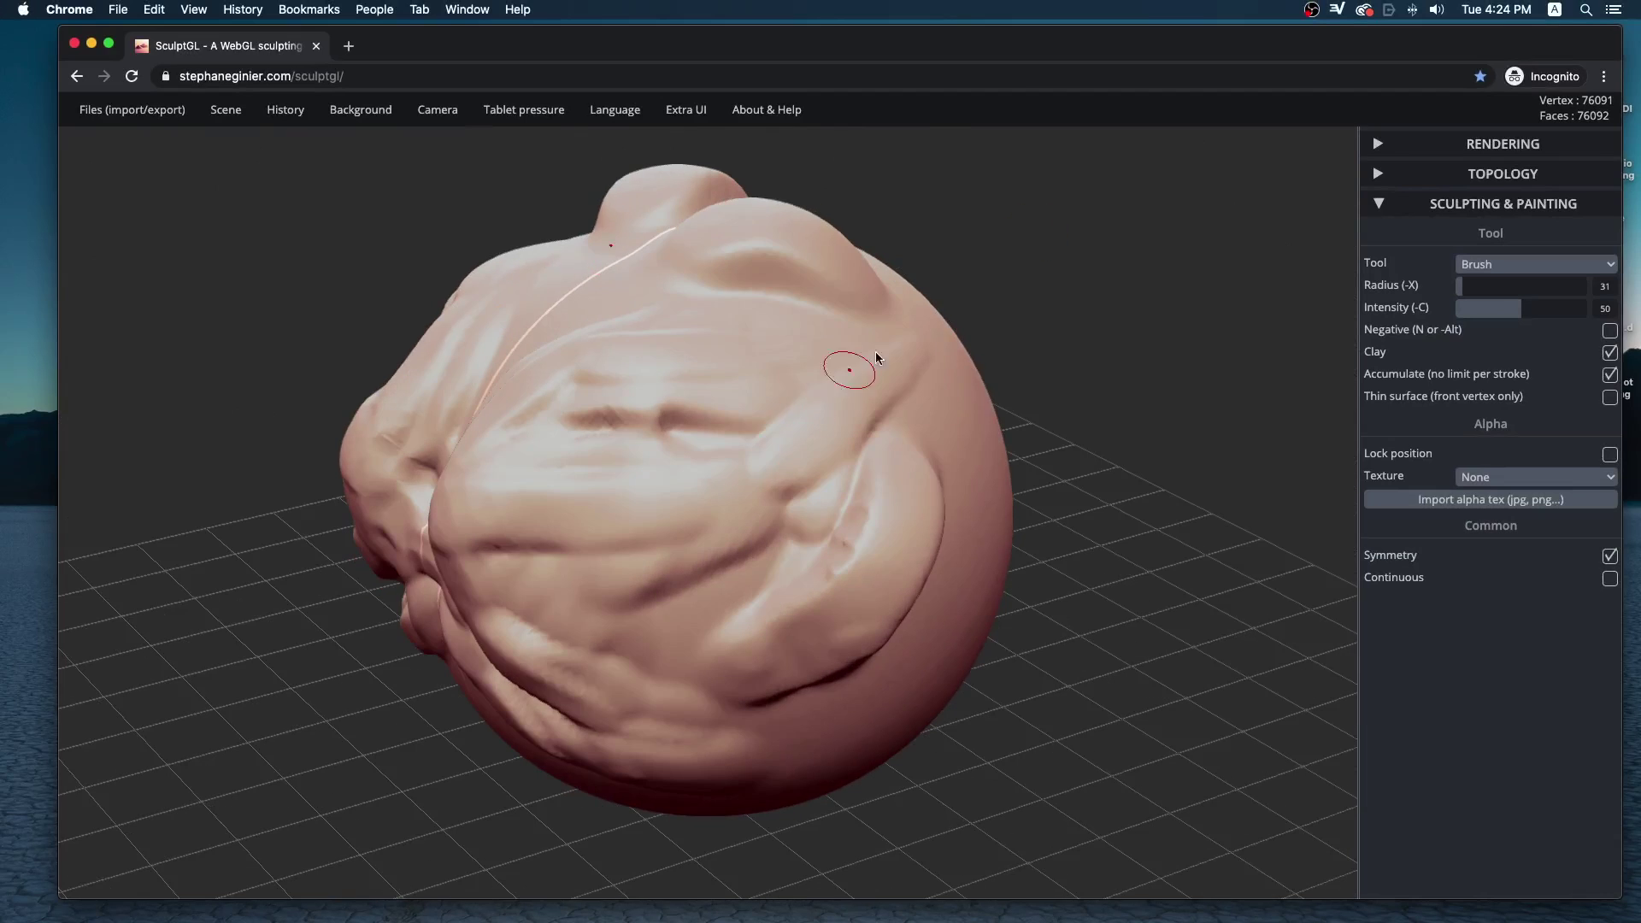
mouse_move(880, 368)
mouse_down()
mouse_move(715, 512)
mouse_move(663, 530)
mouse_up()
drag(1043, 312, 1180, 312)
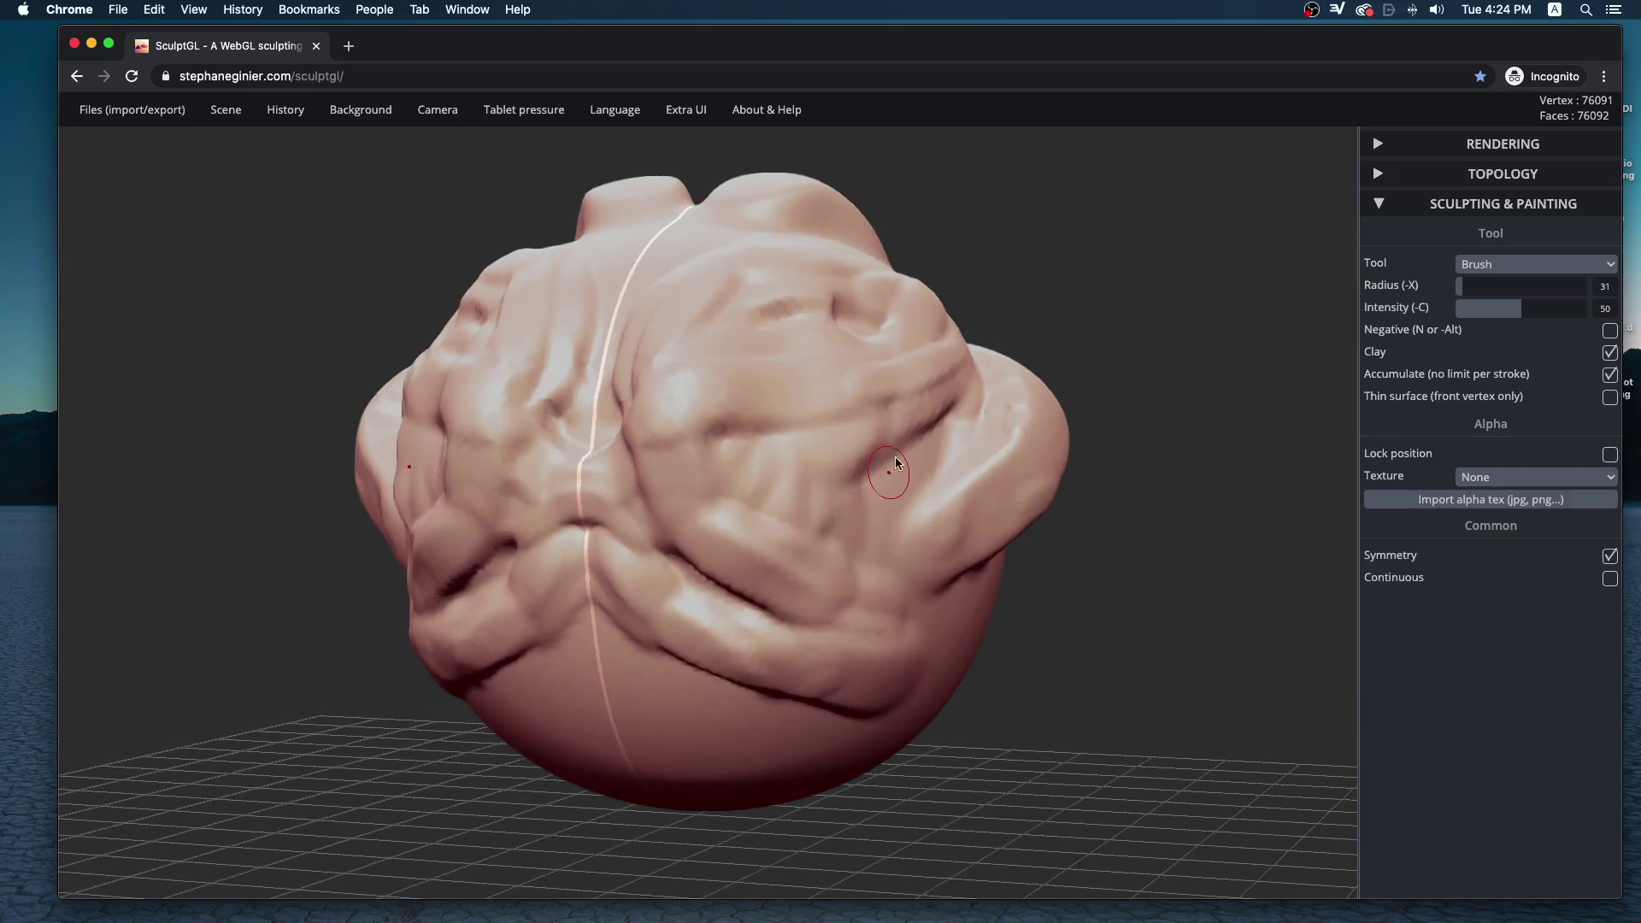
mouse_move(897, 462)
mouse_down()
mouse_move(702, 657)
mouse_move(693, 772)
mouse_up()
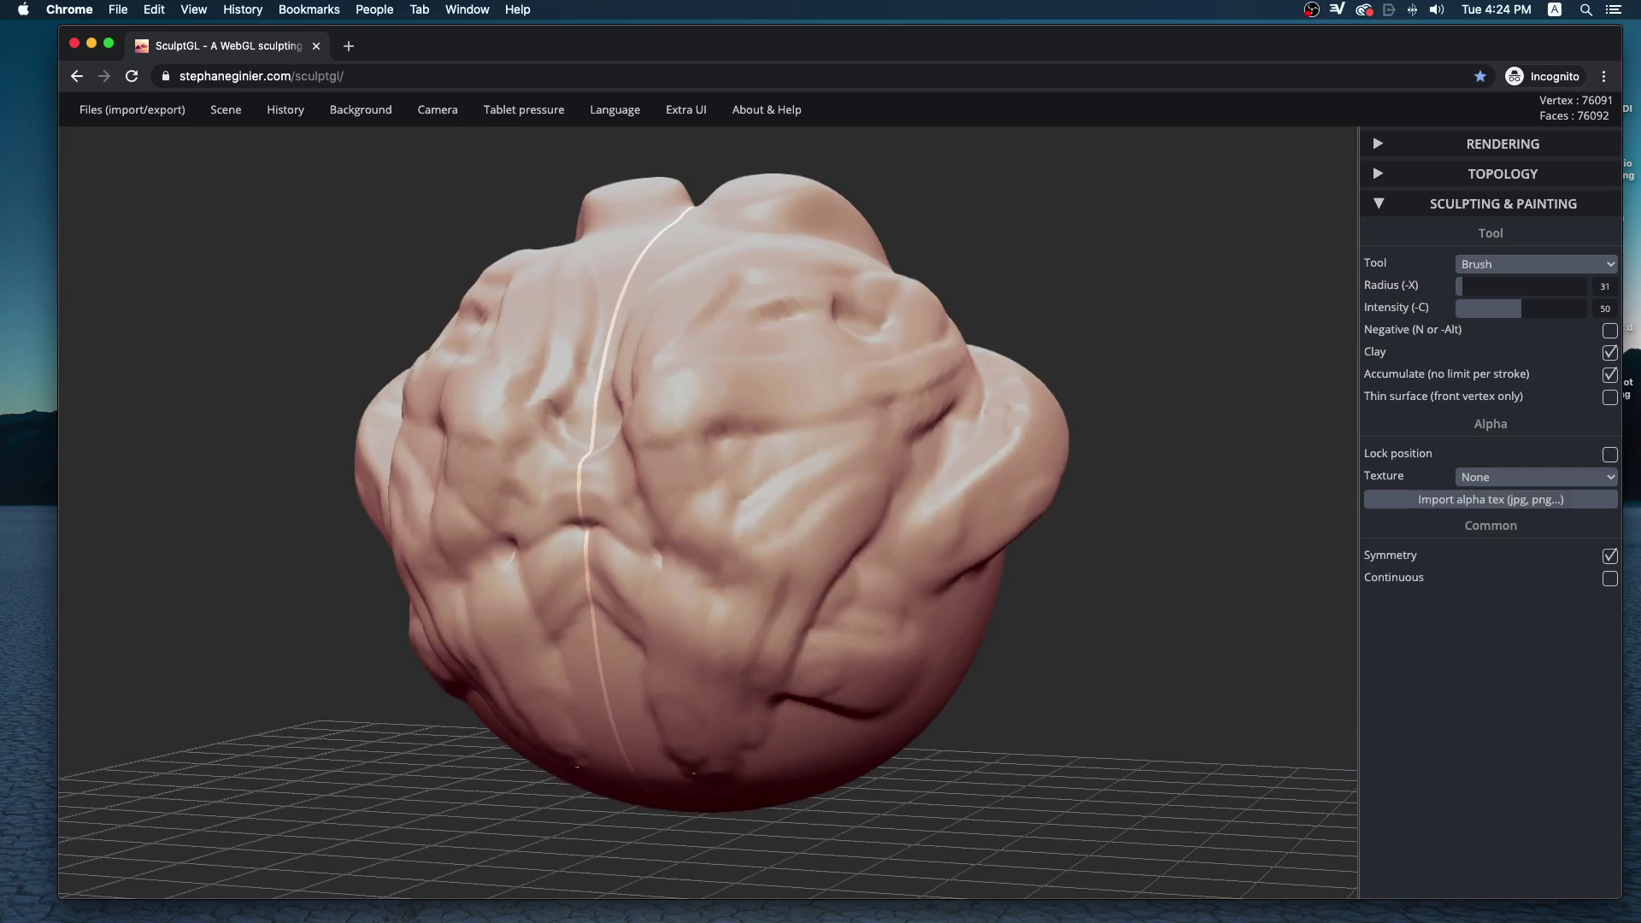
drag(1175, 263, 1350, 161)
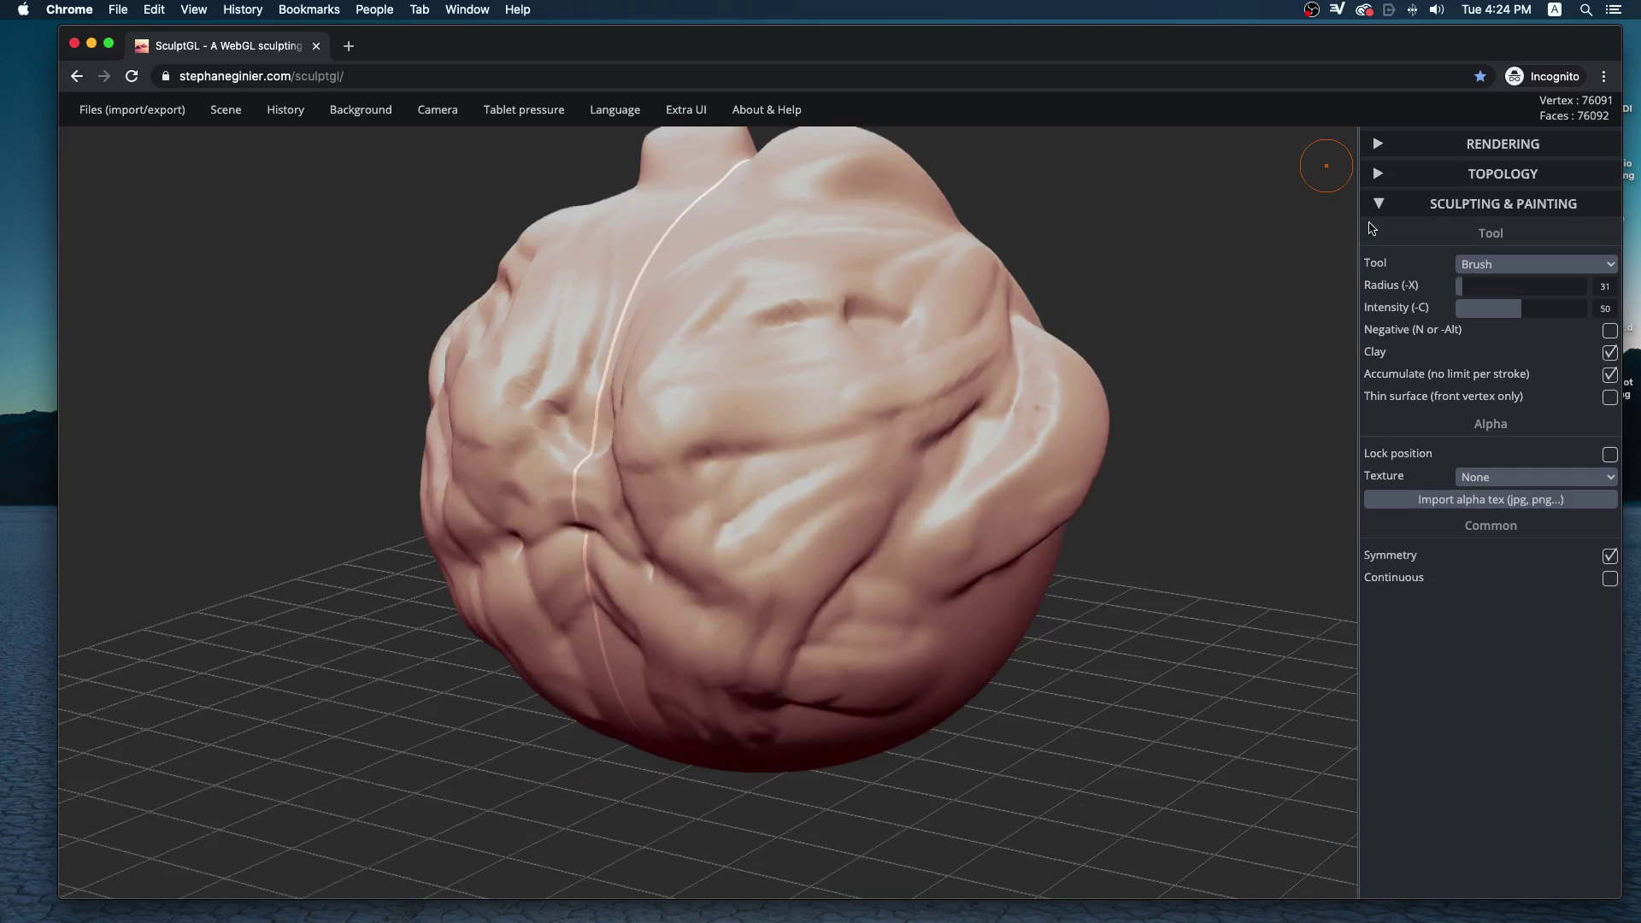